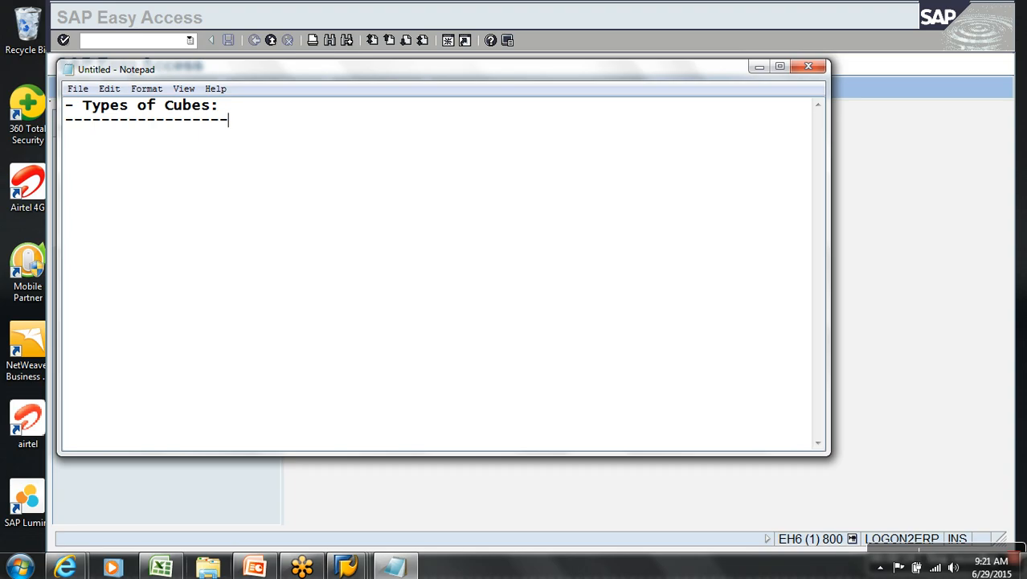
Look through the SAP BW Class Decks folder and its BW PPTs subfolder on Local Disk (C:), and close the file window.
{"action": "left_click", "coordinate": [441, 285]}
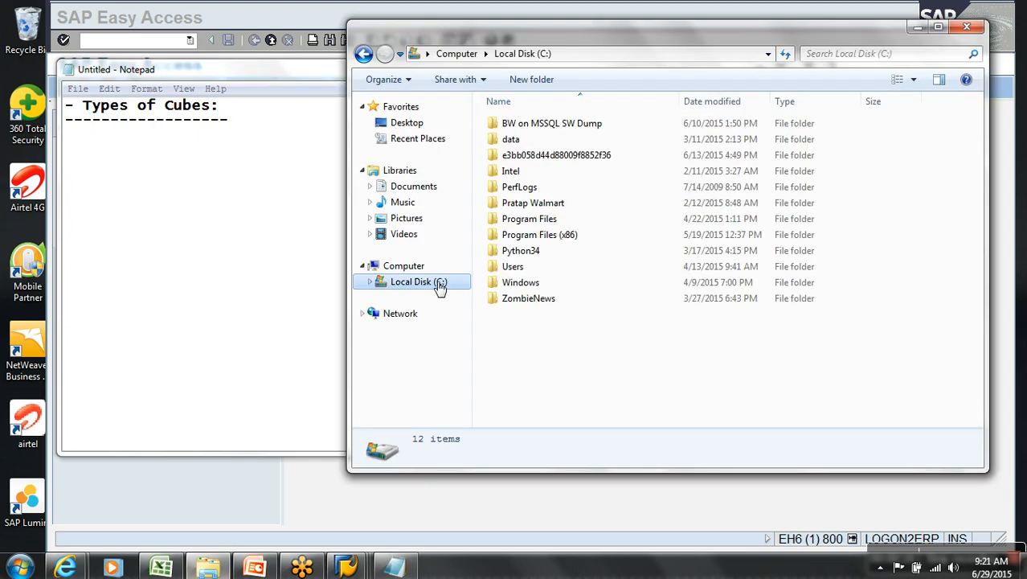
{"action": "double_click", "coordinate": [530, 203]}
{"action": "double_click", "coordinate": [530, 141]}
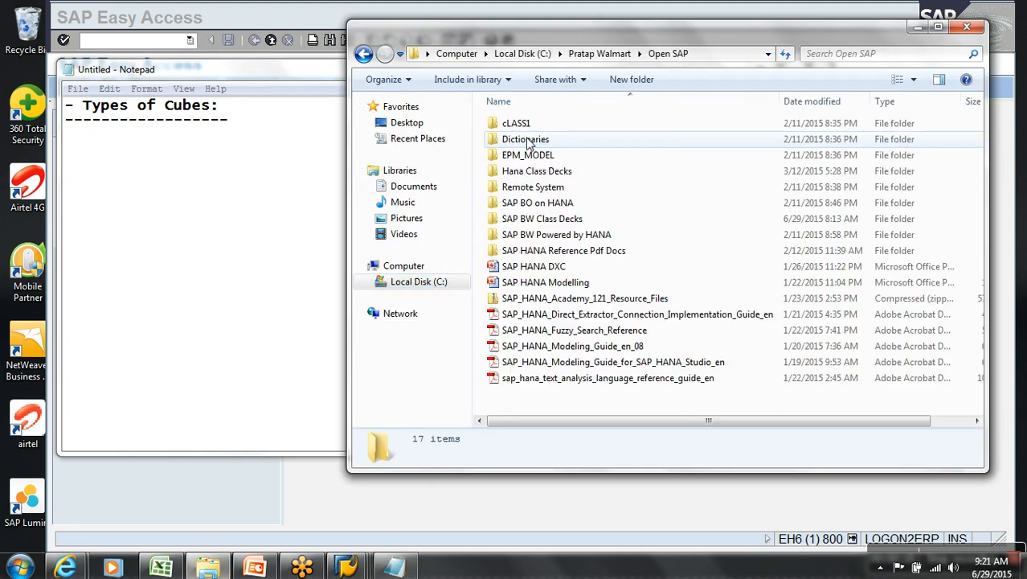
{"action": "left_click", "coordinate": [583, 218]}
{"action": "double_click", "coordinate": [583, 219]}
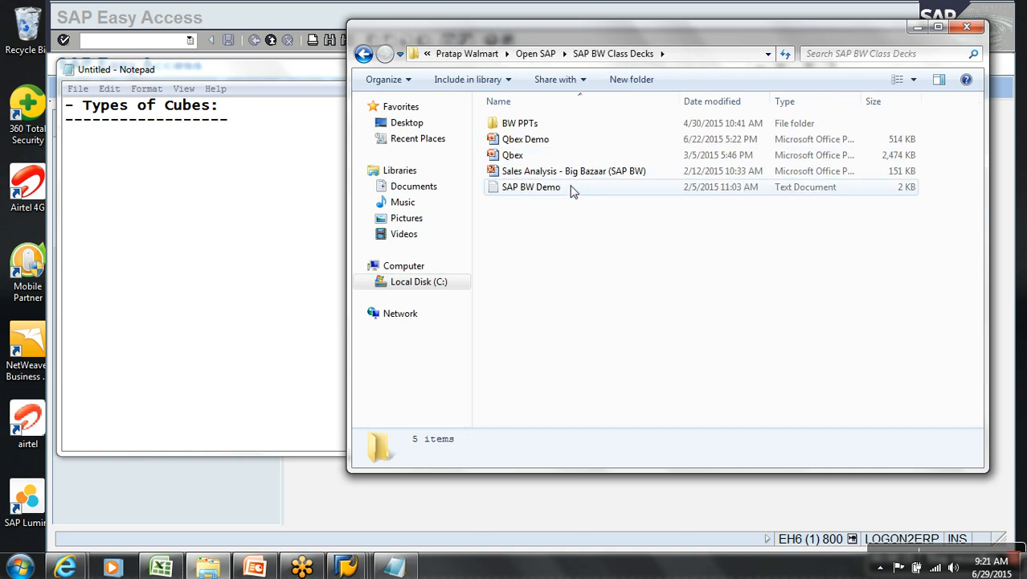
{"action": "double_click", "coordinate": [532, 127]}
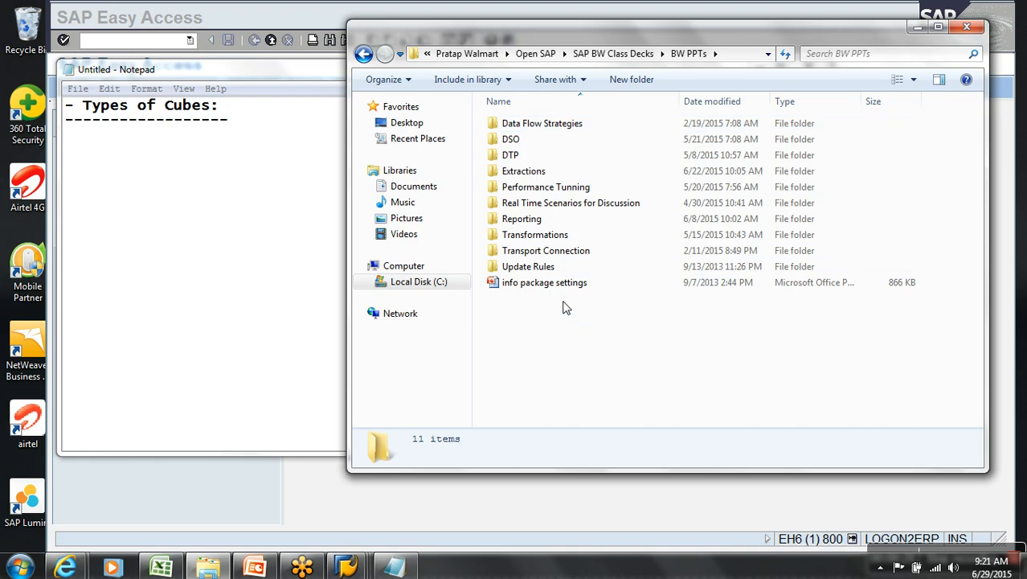
{"action": "left_click", "coordinate": [614, 53]}
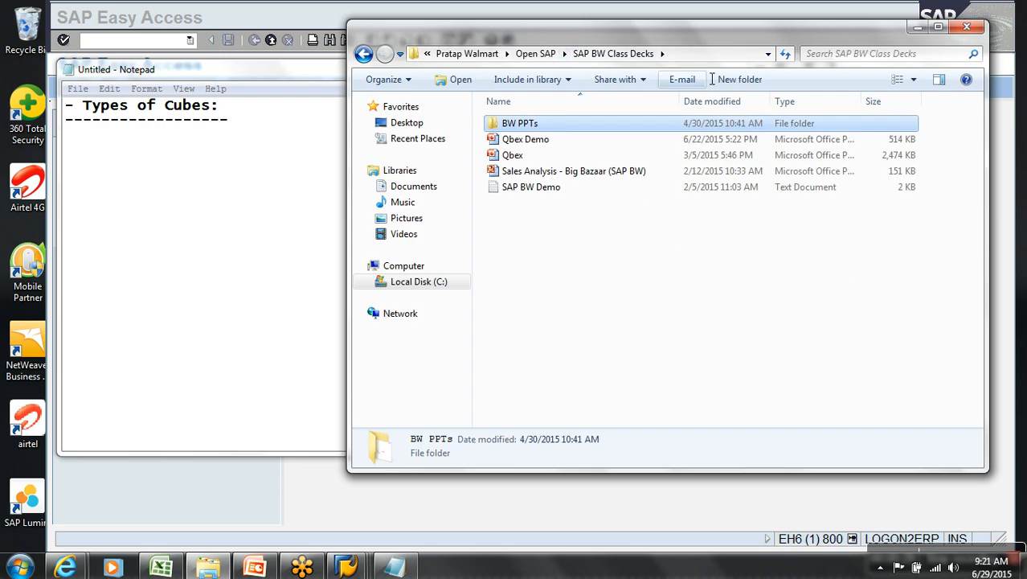
{"action": "left_click", "coordinate": [967, 27]}
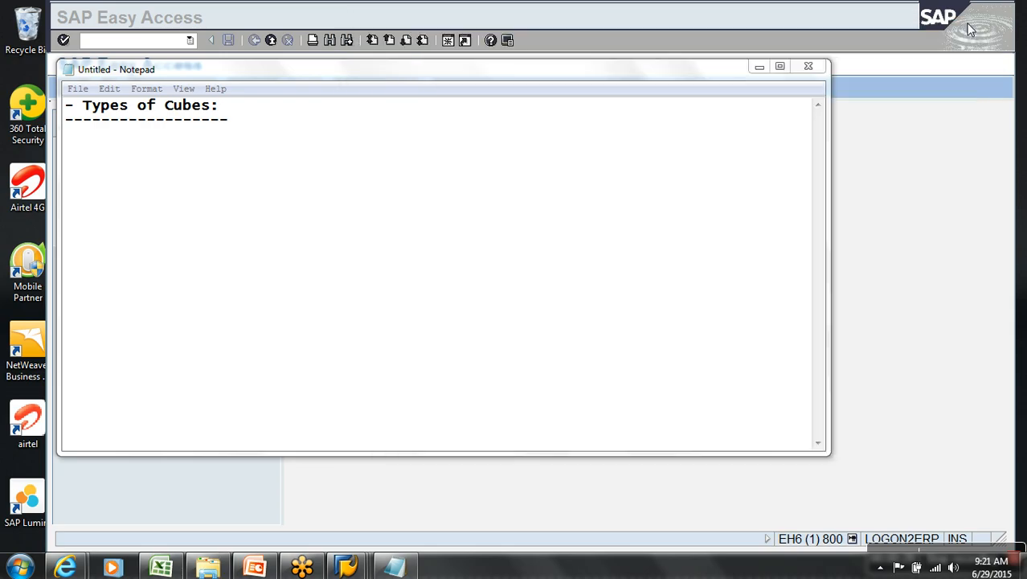
Shorten the dashed underline below "Types of Cubes:" and list "- Standard Cube" and "- Real-Time Cube" beneath it.
{"action": "left_click", "coordinate": [258, 131]}
{"action": "key", "text": "BackSpace"}
{"action": "key", "text": "Return"}
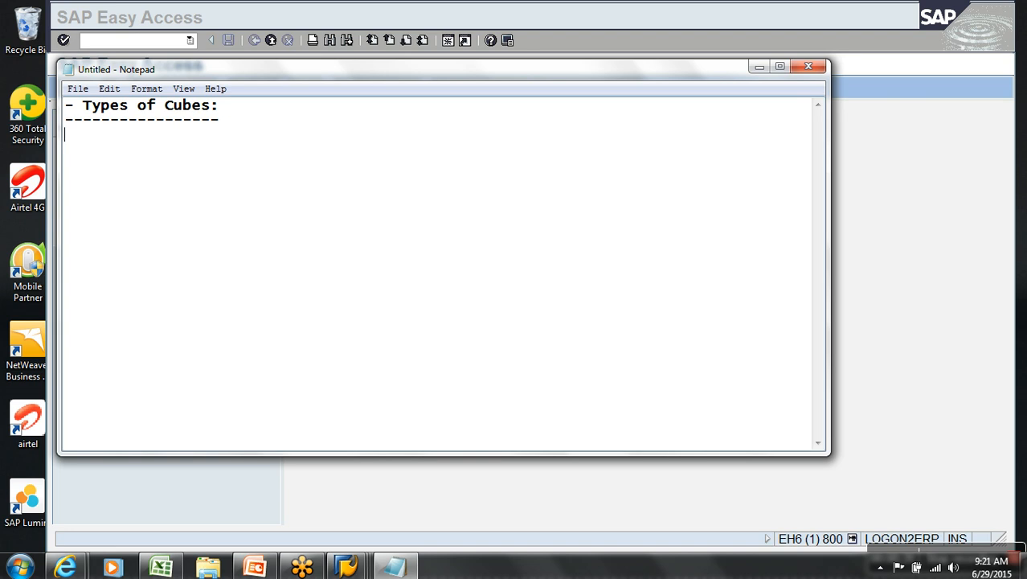
{"action": "type", "text": "- Standard Cube"}
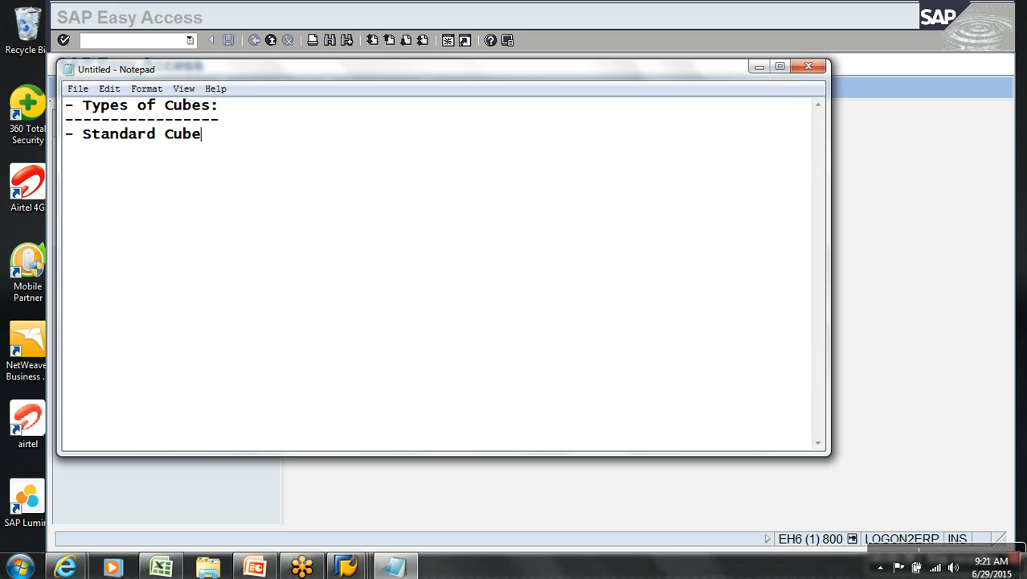
{"action": "key", "text": "Return"}
{"action": "type", "text": "- Real-Time Cube"}
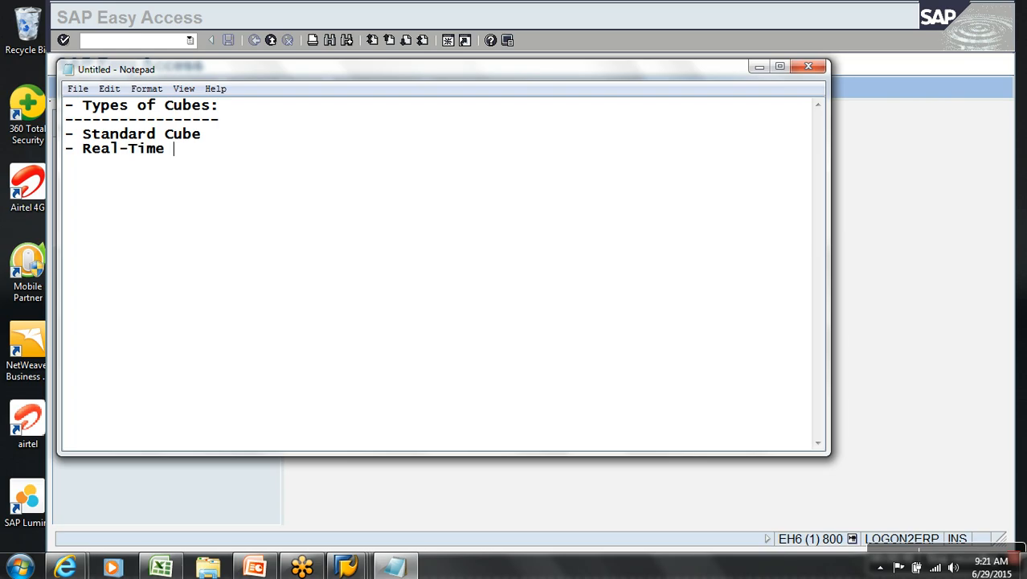
Add the list line "- SAP Remote cube based on Direct Access DTP" below the Real-Time Cube entry.
{"action": "key", "text": "Return"}
{"action": "type", "text": "- SAP R"}
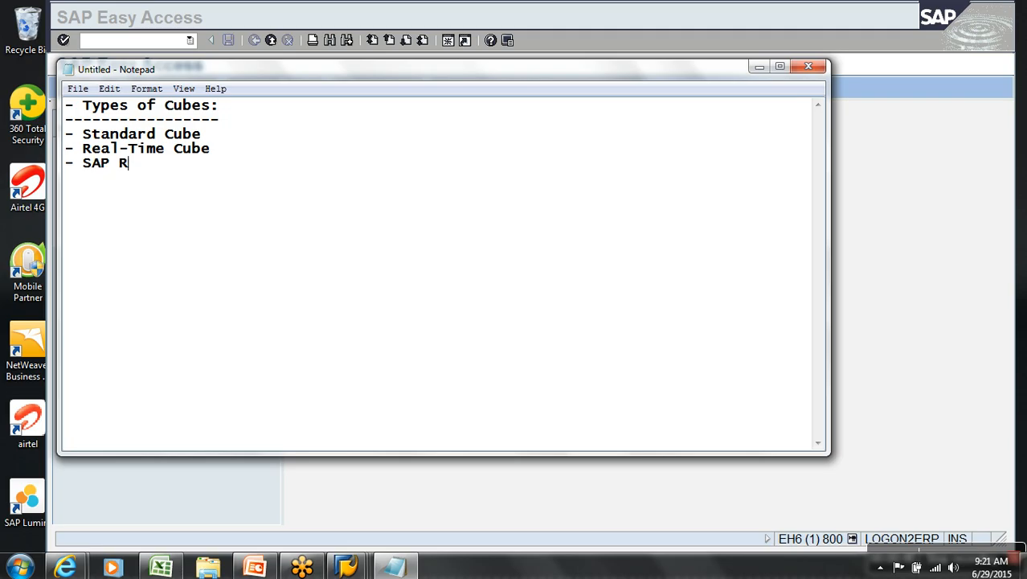
{"action": "type", "text": "emote c"}
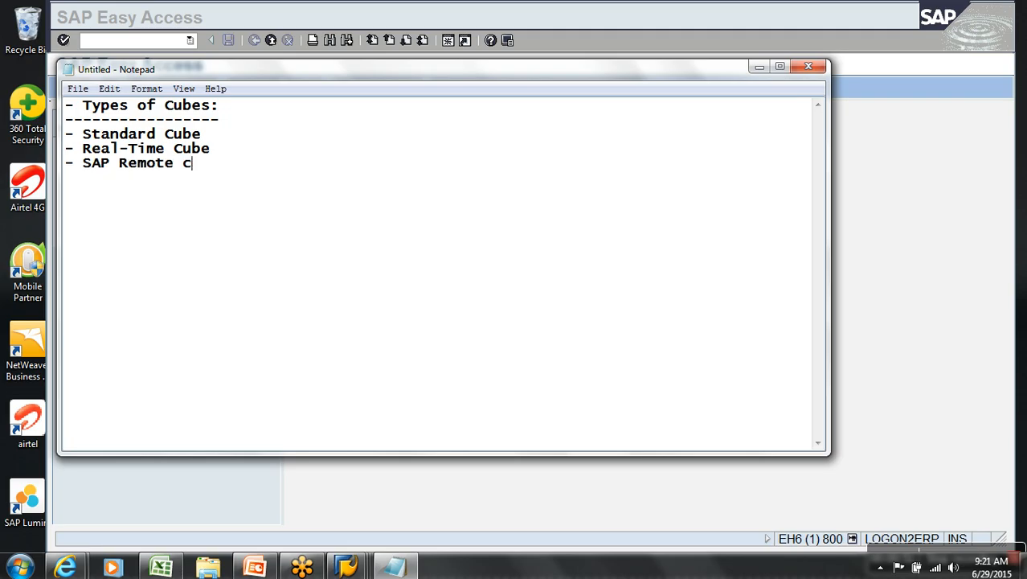
{"action": "type", "text": "ube based o"}
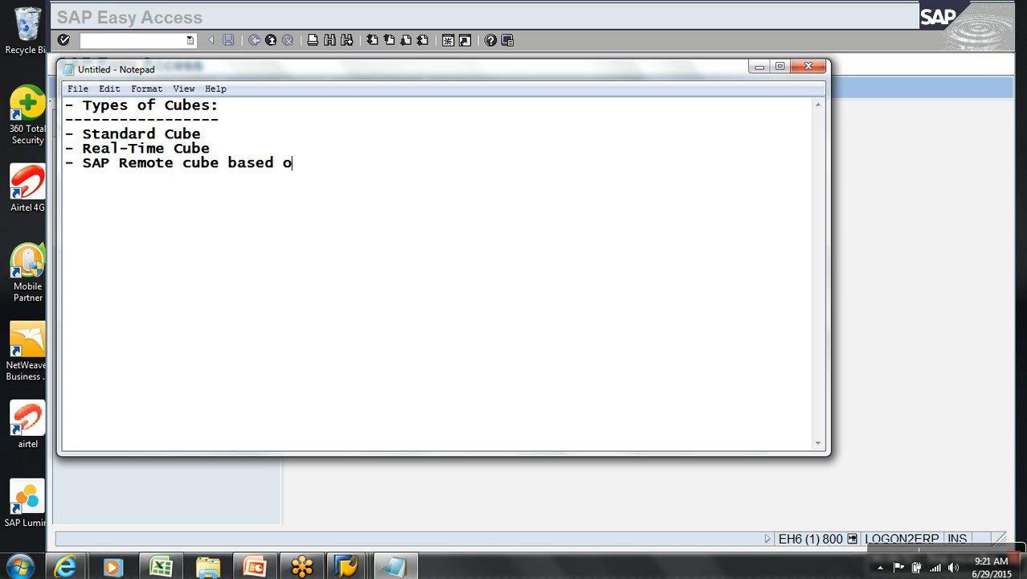
{"action": "type", "text": "n Direct A"}
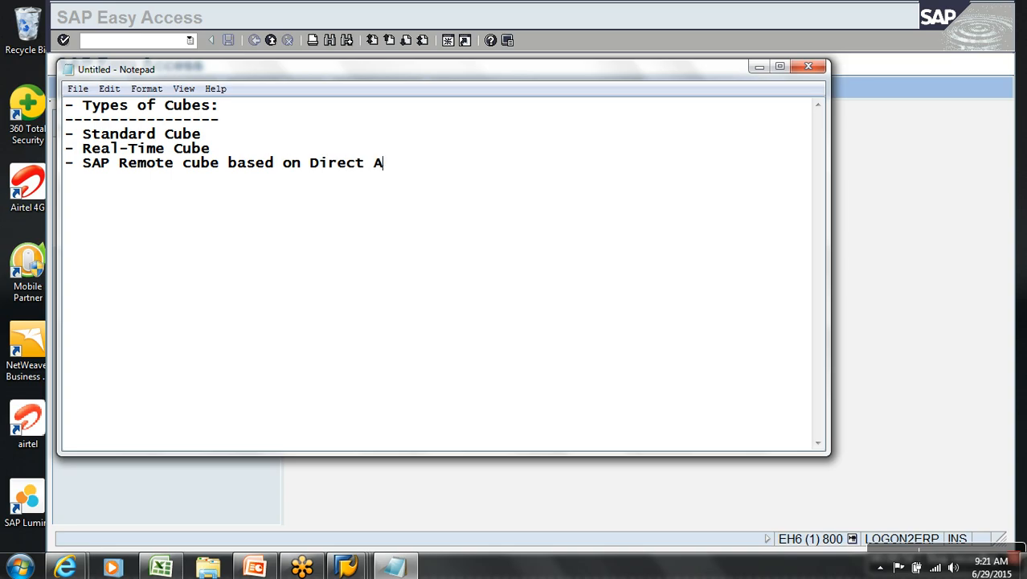
{"action": "type", "text": "ccess DTP"}
Complete the cube types list with the lines "- Based on BAPI" and "- Based on FM".
{"action": "key", "text": "Return"}
{"action": "type", "text": "- "}
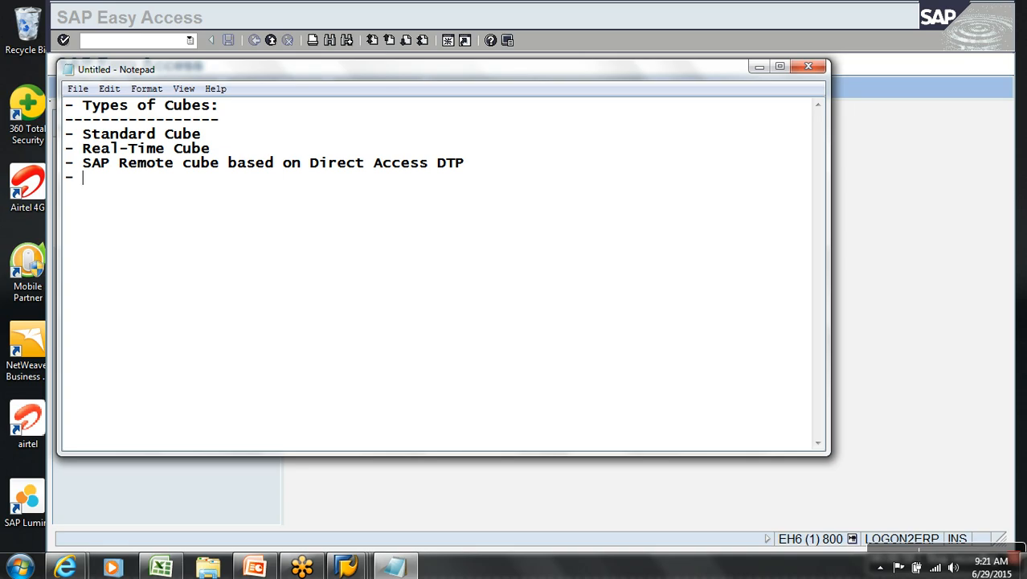
{"action": "type", "text": "Based on BAPI"}
{"action": "key", "text": "Return"}
{"action": "type", "text": "- Based on FM"}
Leave blank lines below the list and add the heading "- Standard Cube:" with a dashed underline.
{"action": "key", "text": "Return"}
{"action": "key", "text": "Return"}
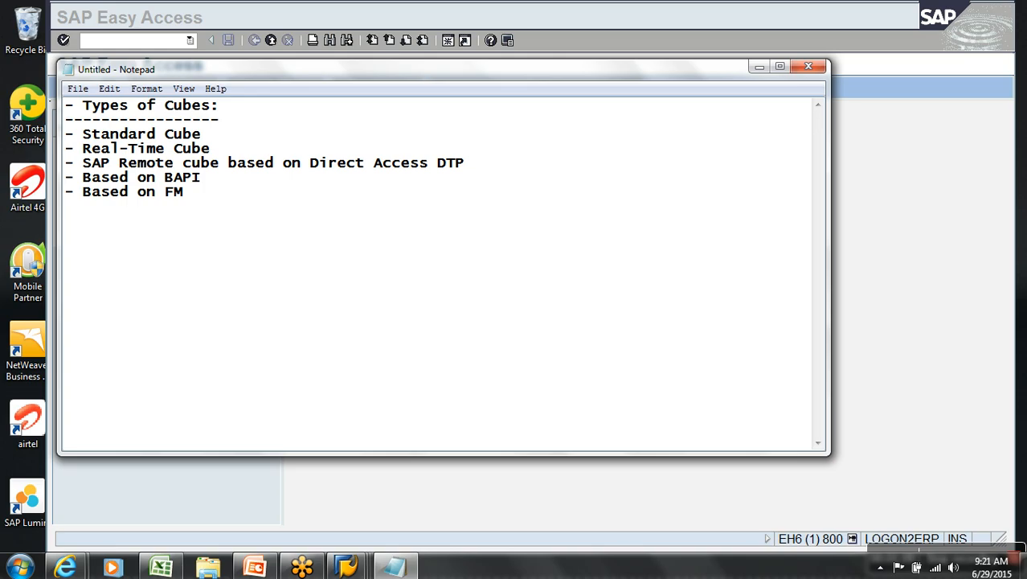
{"action": "type", "text": "- "}
{"action": "type", "text": "Satabn"}
{"action": "key", "text": "BackSpace"}
{"action": "key", "text": "BackSpace"}
{"action": "key", "text": "BackSpace"}
{"action": "key", "text": "BackSpace"}
{"action": "key", "text": "BackSpace"}
{"action": "type", "text": "tandar"}
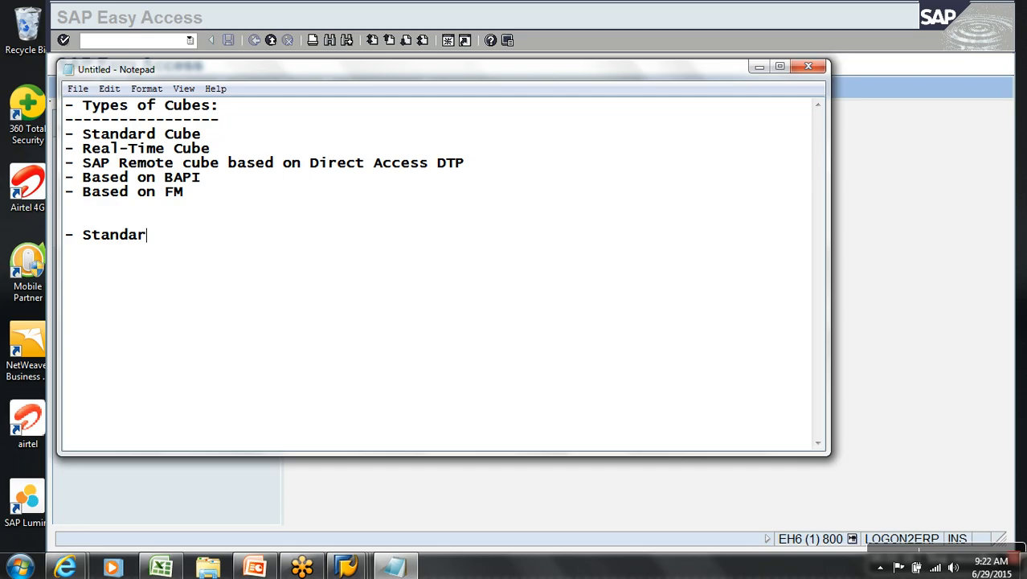
{"action": "type", "text": "d Cube:"}
{"action": "key", "text": "Return"}
{"action": "type", "text": "----------------"}
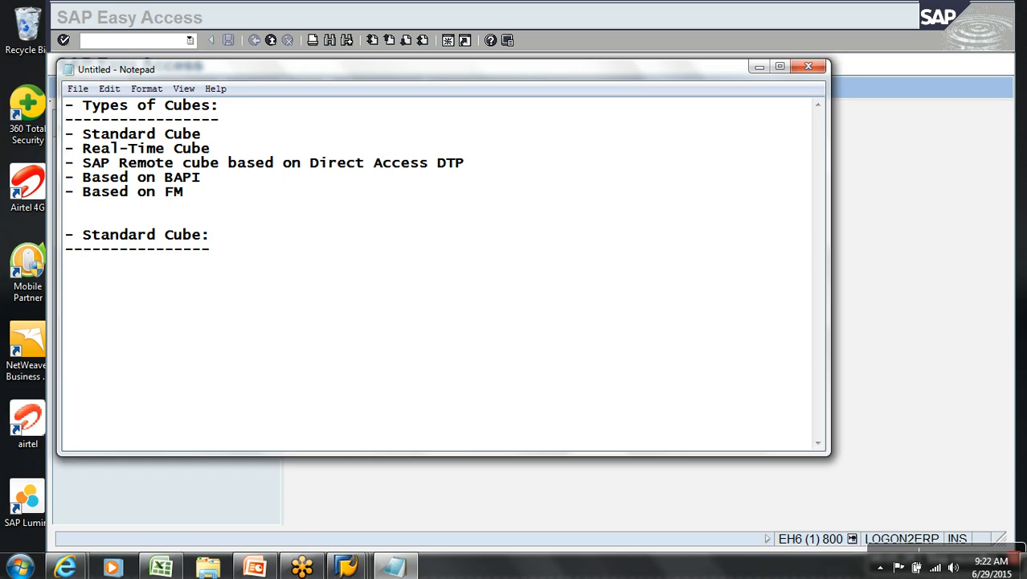
List "- Data Target" and "- Info Provider" under the Standard Cube heading.
{"action": "key", "text": "Return"}
{"action": "type", "text": "- Dat Target"}
{"action": "key", "text": "Left"}
{"action": "key", "text": "Left"}
{"action": "key", "text": "Left"}
{"action": "key", "text": "Left"}
{"action": "key", "text": "Left"}
{"action": "key", "text": "Left"}
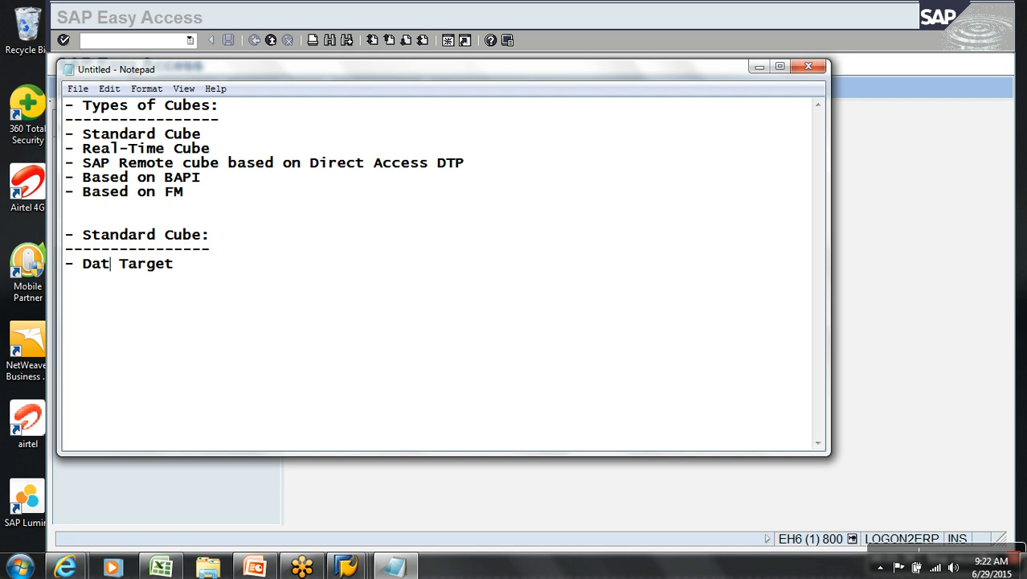
{"action": "type", "text": "a"}
{"action": "key", "text": "End"}
{"action": "key", "text": "Return"}
{"action": "type", "text": "- "}
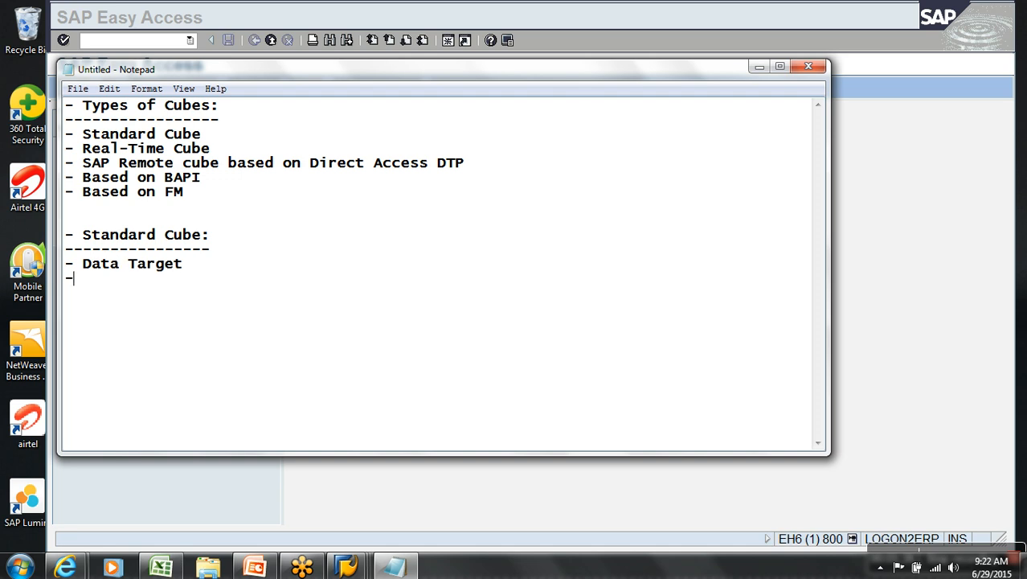
{"action": "type", "text": "Info Provider"}
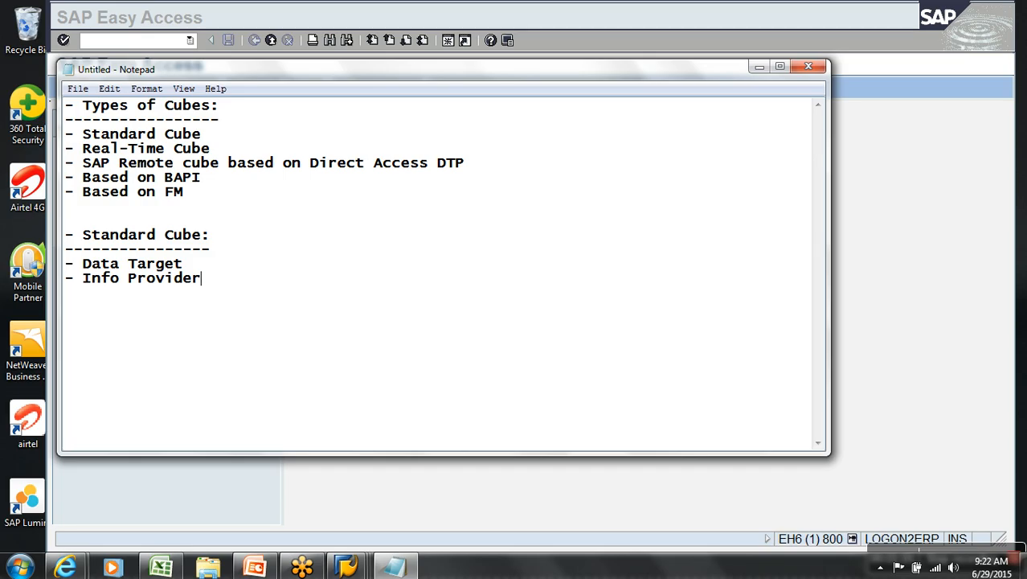
Add the heading "- Real-Time Cube:" with a dashed underline, separated by a blank line from the Standard Cube section.
{"action": "key", "text": "Return"}
{"action": "key", "text": "Return"}
{"action": "type", "text": "- Real-Tim"}
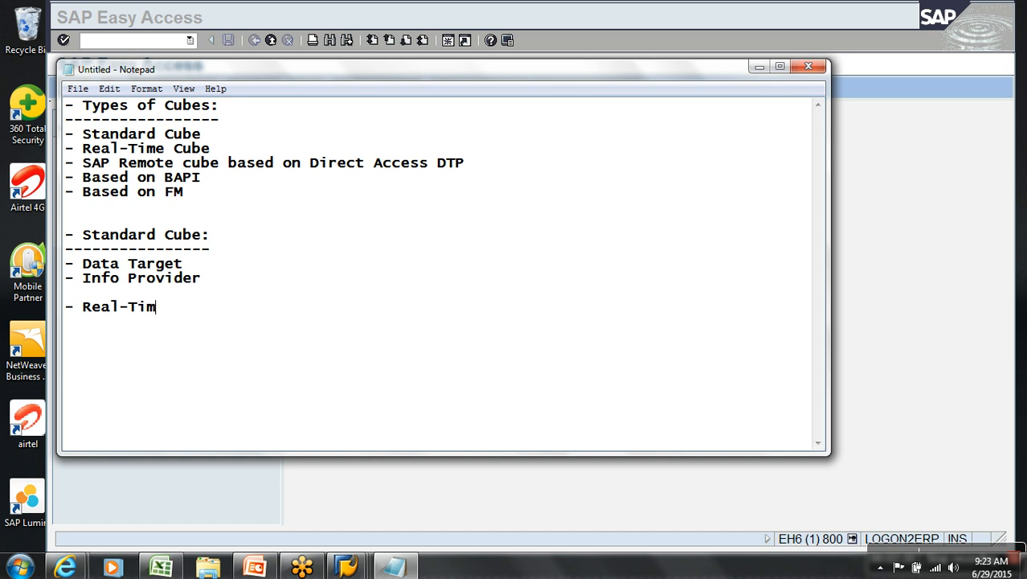
{"action": "type", "text": "e Cube:"}
{"action": "key", "text": "Return"}
{"action": "type", "text": "-----------------"}
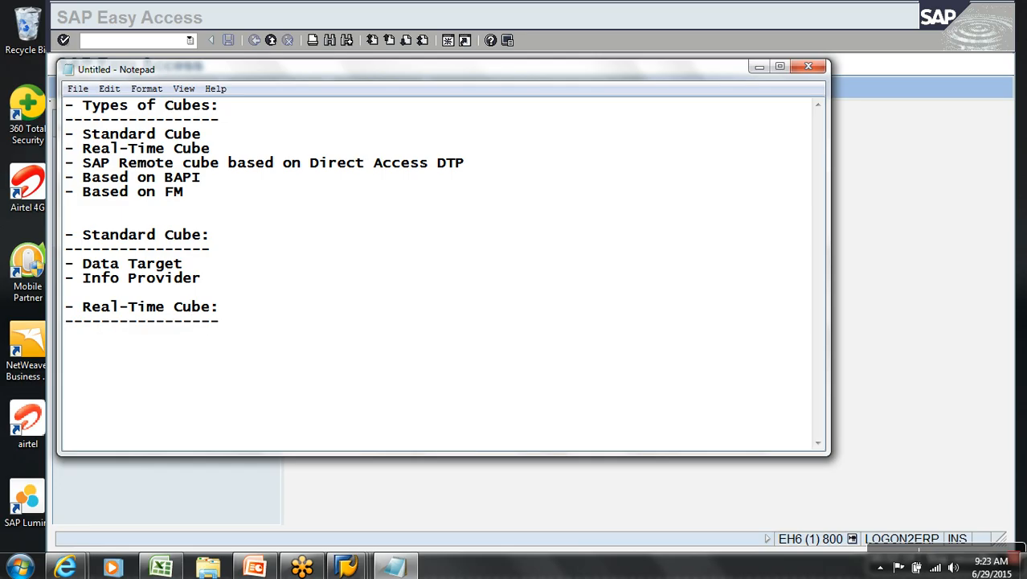
Add "- Standard Cube + Planning" and, after a blank line, "- Manual Planning or Using Planning Functions" under the Real-Time Cube heading.
{"action": "key", "text": "Return"}
{"action": "type", "text": "- Standard Cube + Planning"}
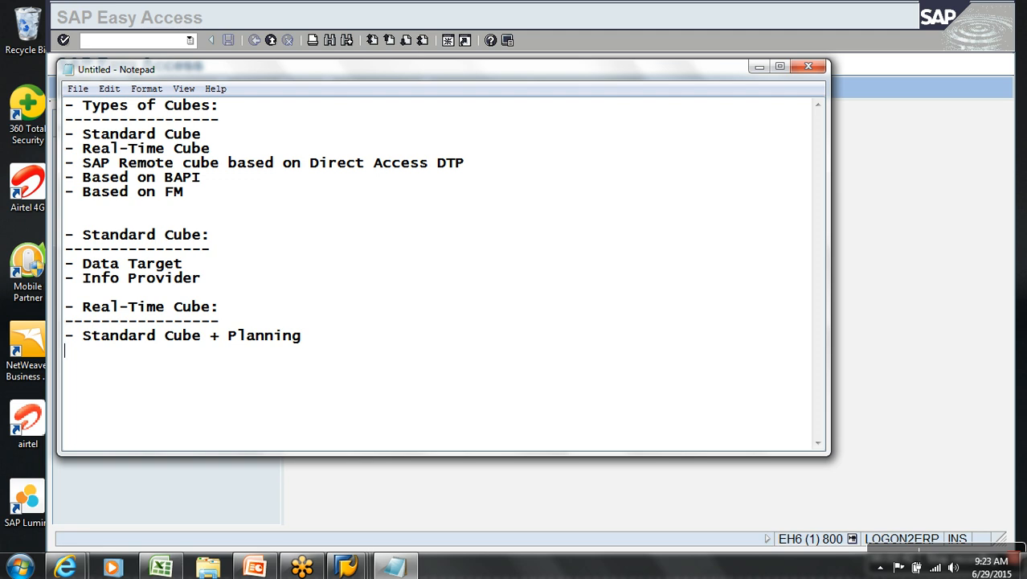
{"action": "key", "text": "Return"}
{"action": "type", "text": "- Manual Pla"}
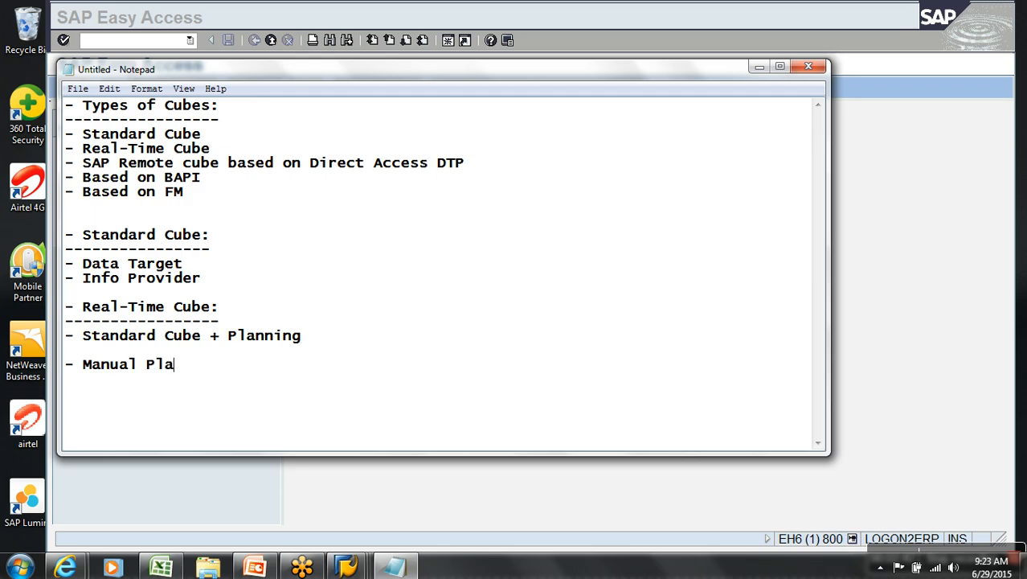
{"action": "type", "text": "nning or Using "}
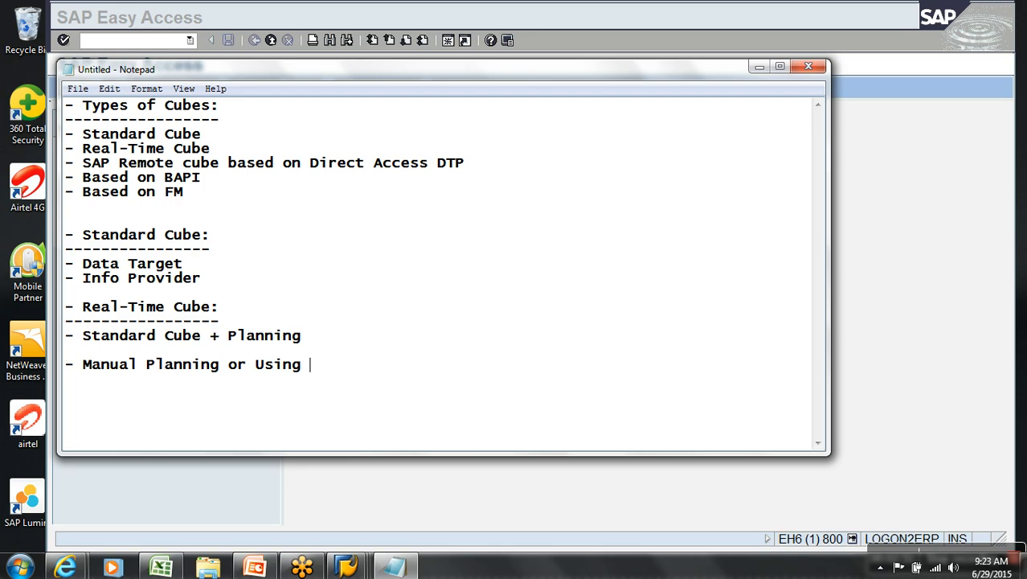
{"action": "type", "text": "Planning F"}
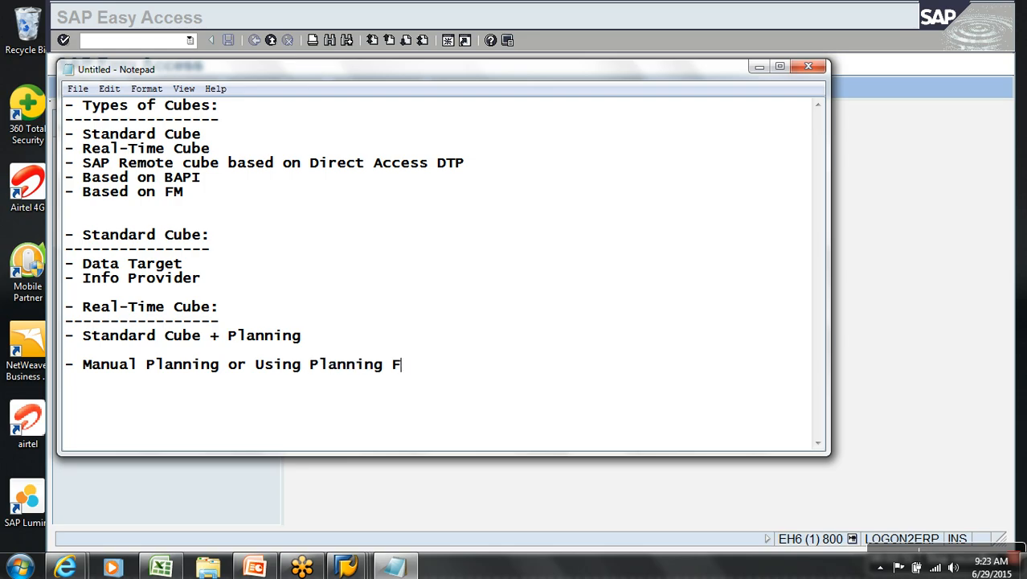
{"action": "type", "text": "unctions"}
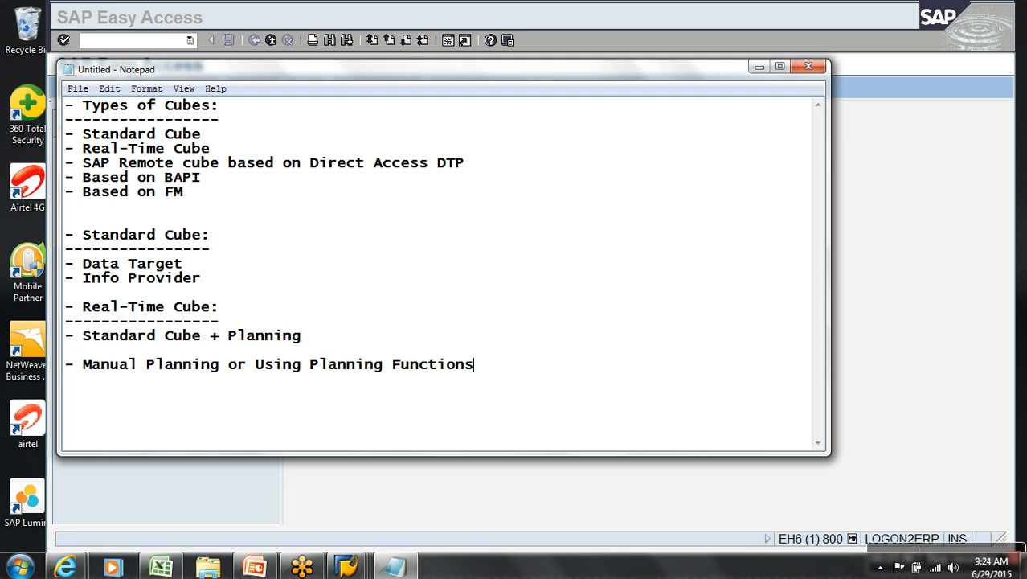
Add the lines "- BPS or IP" and "- Planning & Loading cannot be done at a time" to the Real-Time Cube section.
{"action": "type", "text": "- BPS or IP"}
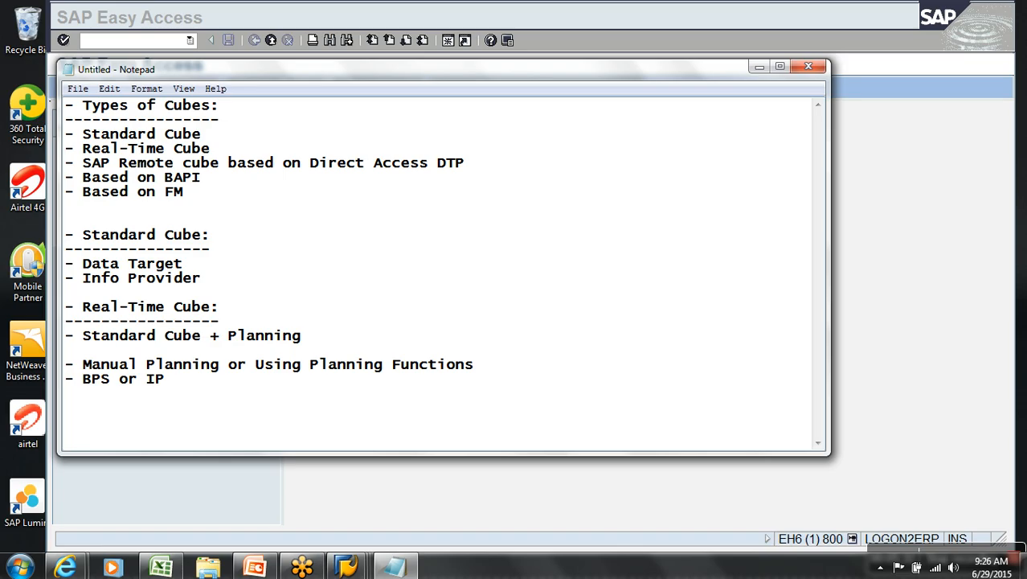
{"action": "key", "text": "Return"}
{"action": "type", "text": "-"}
{"action": "type", "text": "Planning "}
{"action": "type", "text": "& Loading "}
{"action": "type", "text": "are"}
{"action": "key", "text": "BackSpace"}
{"action": "key", "text": "BackSpace"}
{"action": "key", "text": "BackSpace"}
{"action": "key", "text": "BackSpace"}
{"action": "type", "text": "cannot be d"}
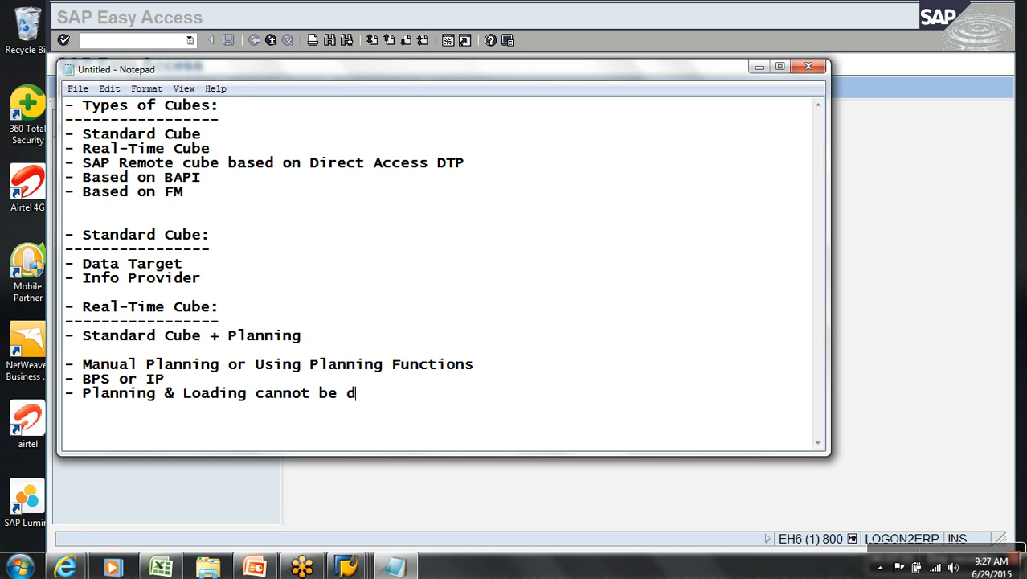
{"action": "type", "text": "one at a time"}
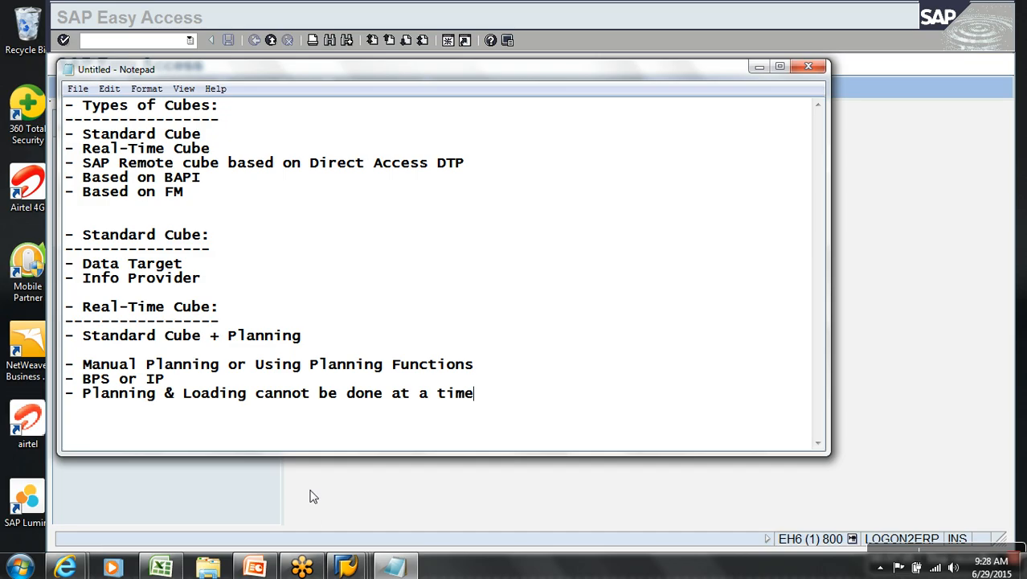
Switch to the SAP Easy Access window and run transaction rsa1.
{"action": "left_click", "coordinate": [313, 497]}
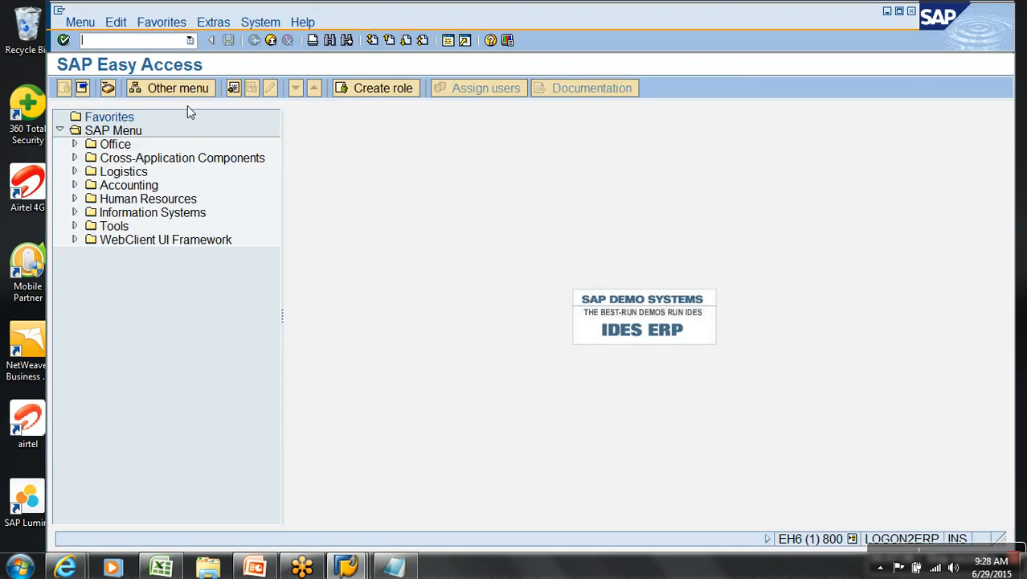
{"action": "left_click", "coordinate": [161, 43]}
{"action": "type", "text": "rsa1"}
{"action": "key", "text": "Return"}
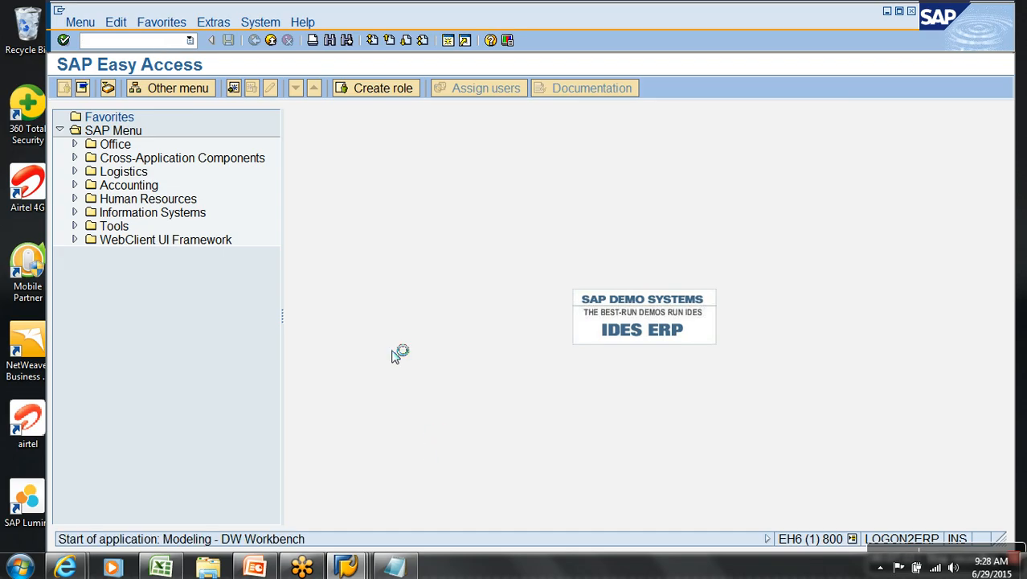
Switch to the other Data Warehousing Workbench session, show the modeling Favorites, and expand Breverien Motor Works Munich, Germany.
{"action": "mouse_move", "coordinate": [348, 567]}
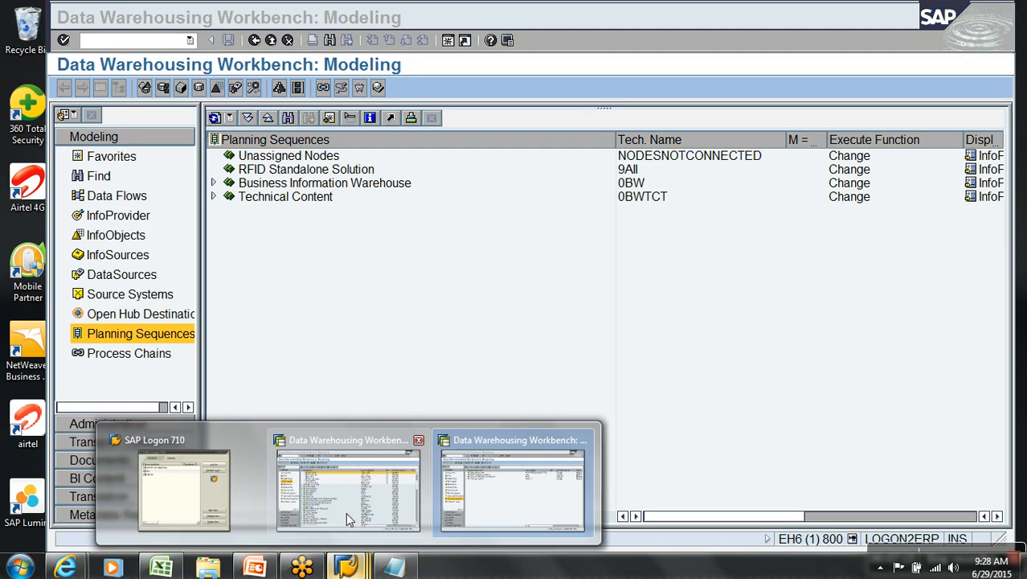
{"action": "left_click", "coordinate": [349, 521]}
{"action": "left_click", "coordinate": [111, 155]}
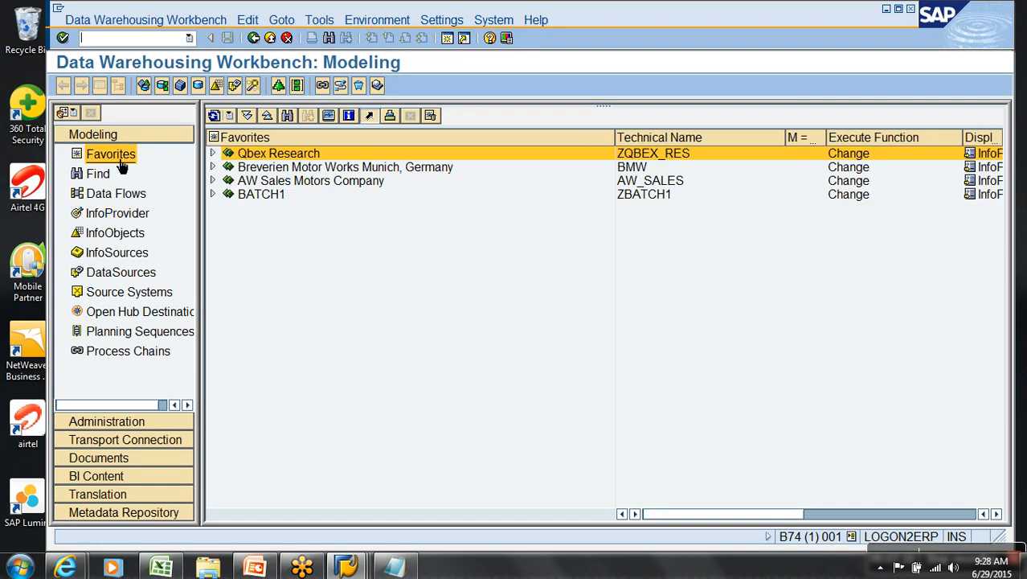
{"action": "left_click", "coordinate": [213, 167]}
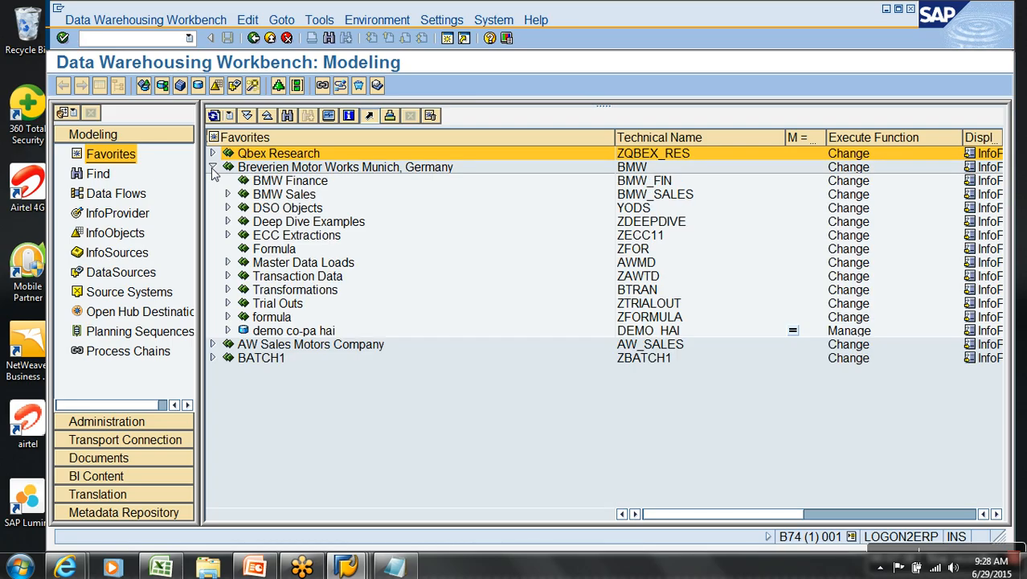
Create an InfoArea ytcubes with the long description "Type of Cubes" under Breverien Motor Works Munich, Germany.
{"action": "right_click", "coordinate": [284, 170]}
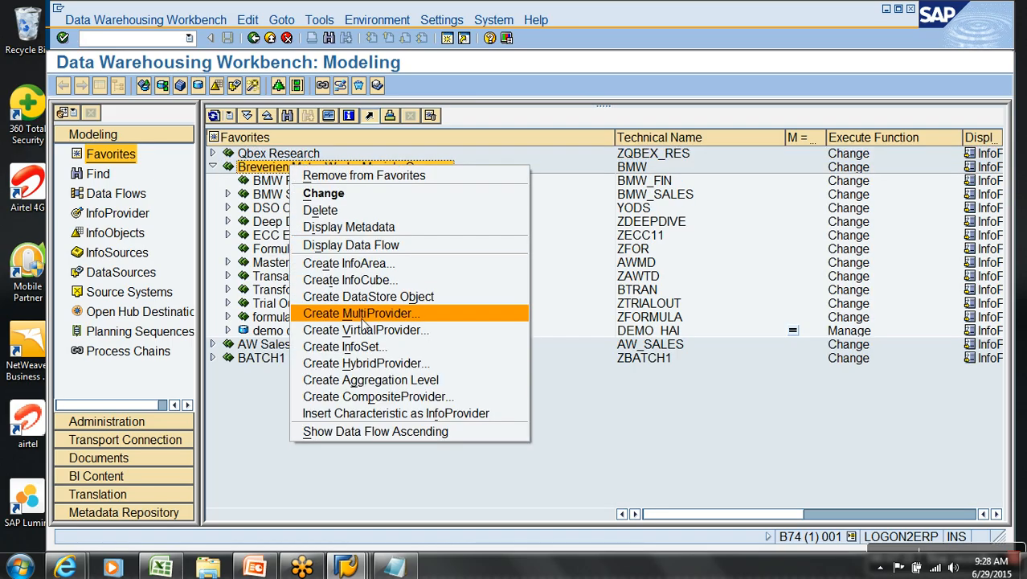
{"action": "left_click", "coordinate": [358, 263]}
{"action": "type", "text": "yt"}
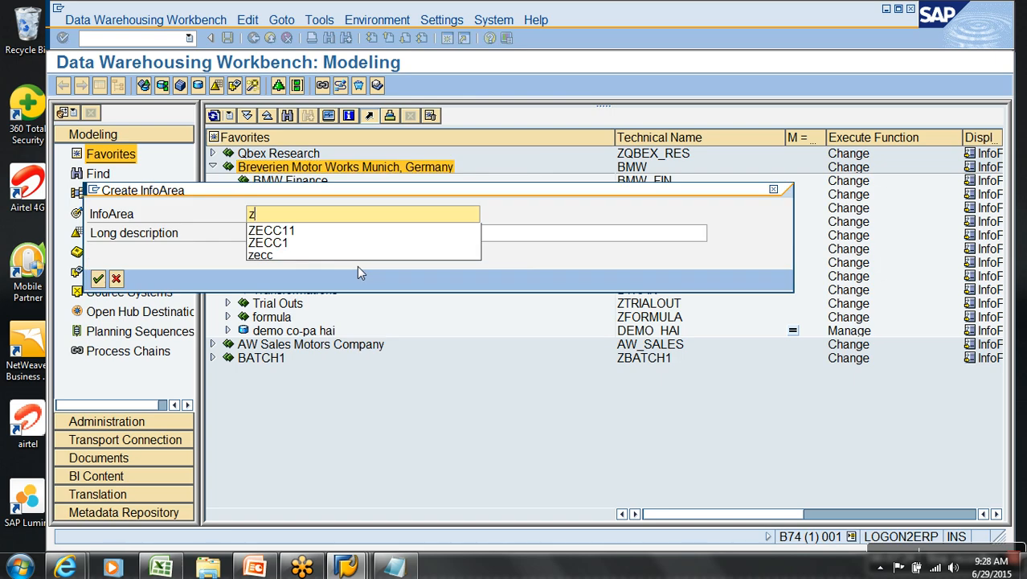
{"action": "type", "text": "cubes"}
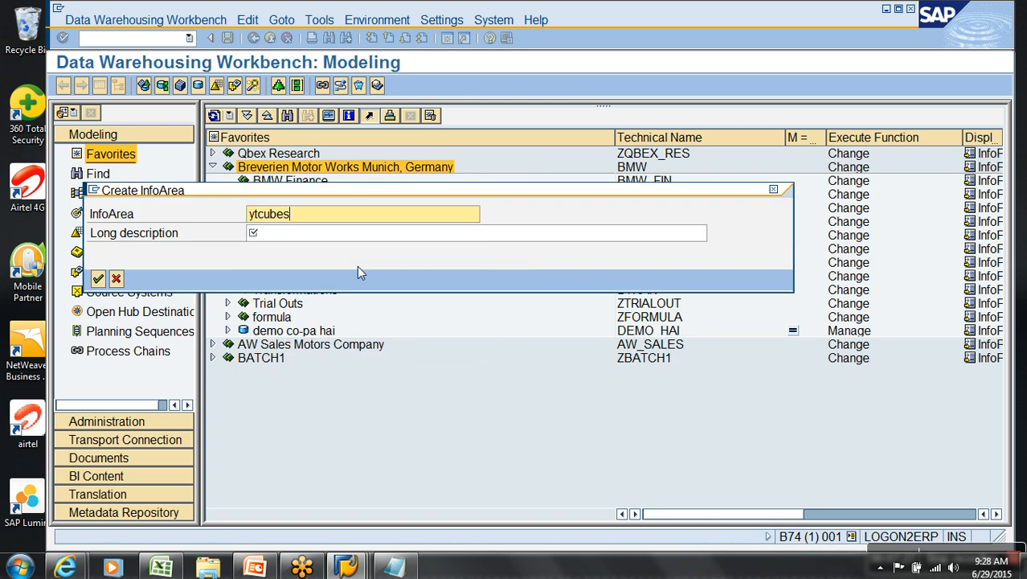
{"action": "key", "text": "Tab"}
{"action": "type", "text": "Typ"}
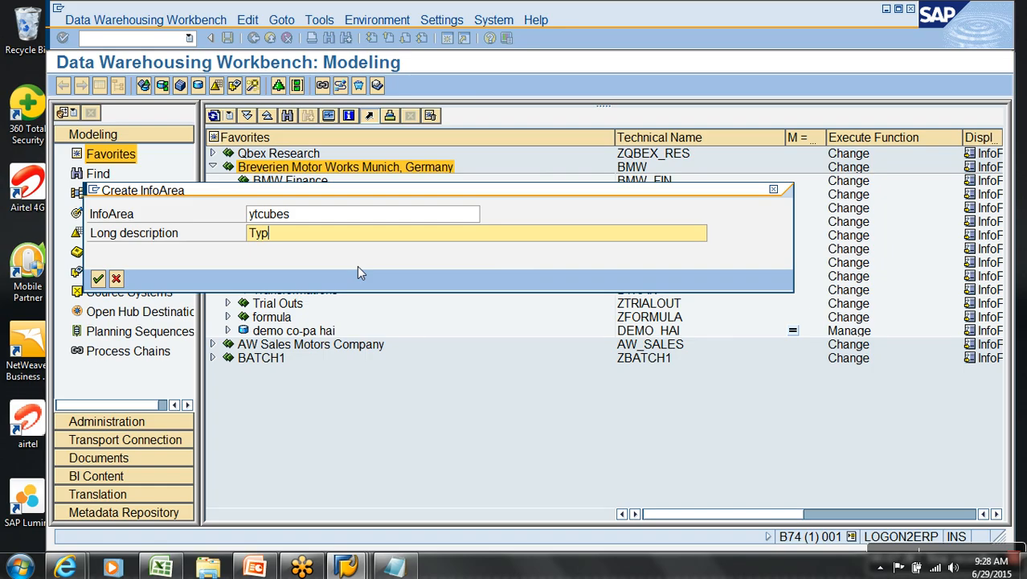
{"action": "type", "text": "e of Cubes"}
{"action": "key", "text": "Return"}
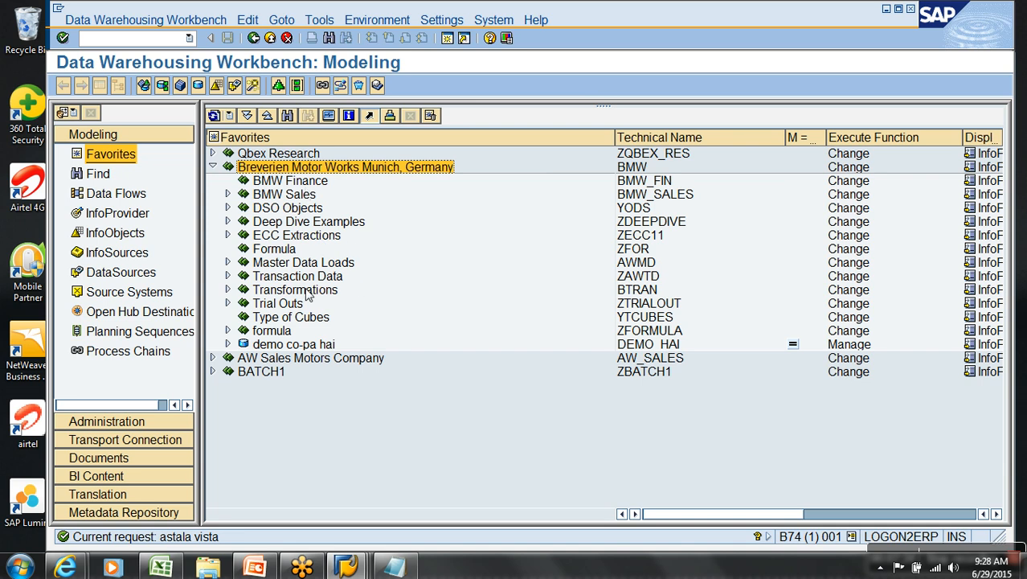
Create a real-time standard InfoCube yplan, described "Demo Planning Cube", in the Type of Cubes InfoArea and enlarge its editing view.
{"action": "right_click", "coordinate": [324, 318]}
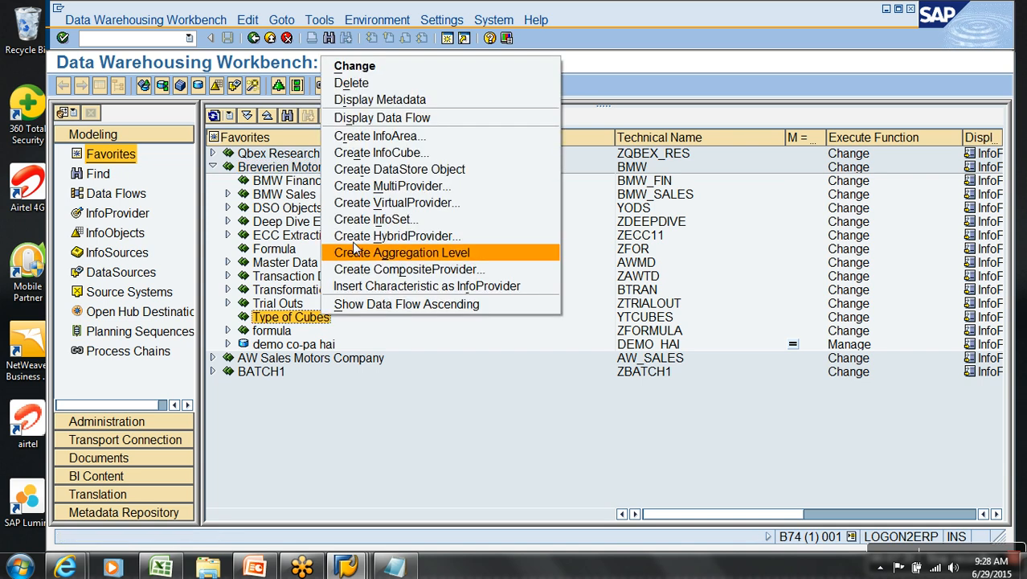
{"action": "left_click", "coordinate": [381, 152]}
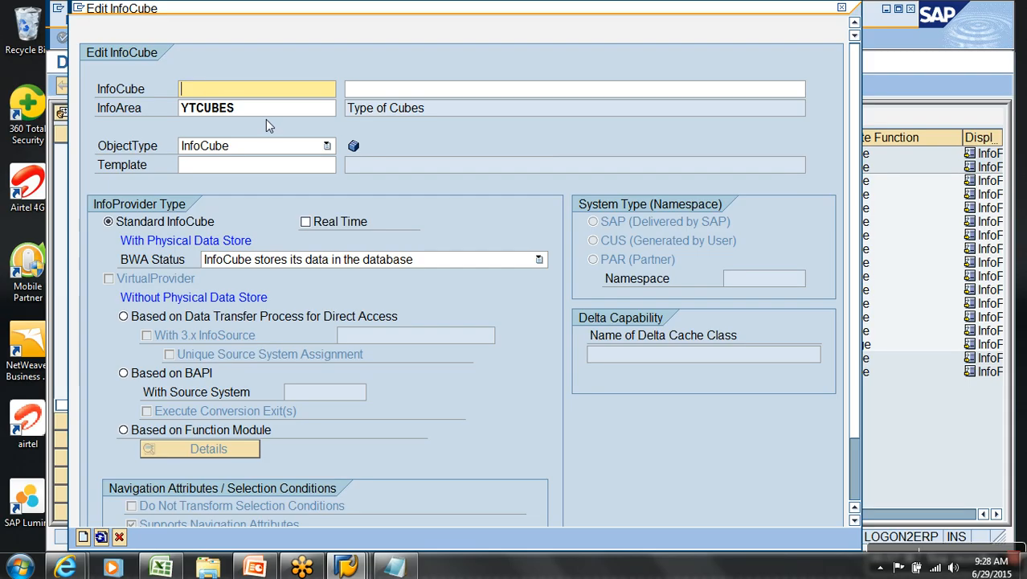
{"action": "type", "text": "yplan"}
{"action": "key", "text": "Tab"}
{"action": "type", "text": "Dem"}
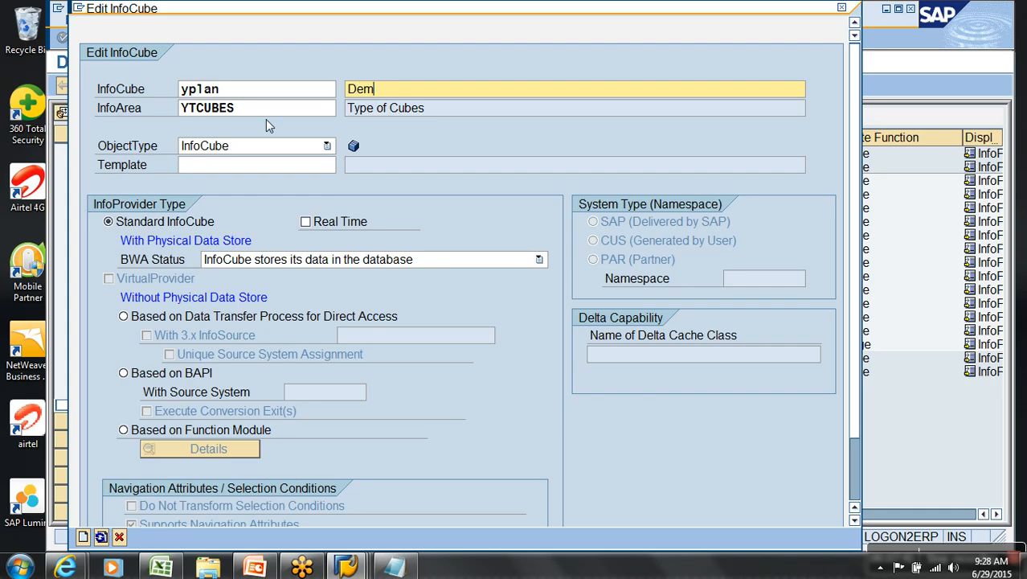
{"action": "type", "text": "o Planning Cube"}
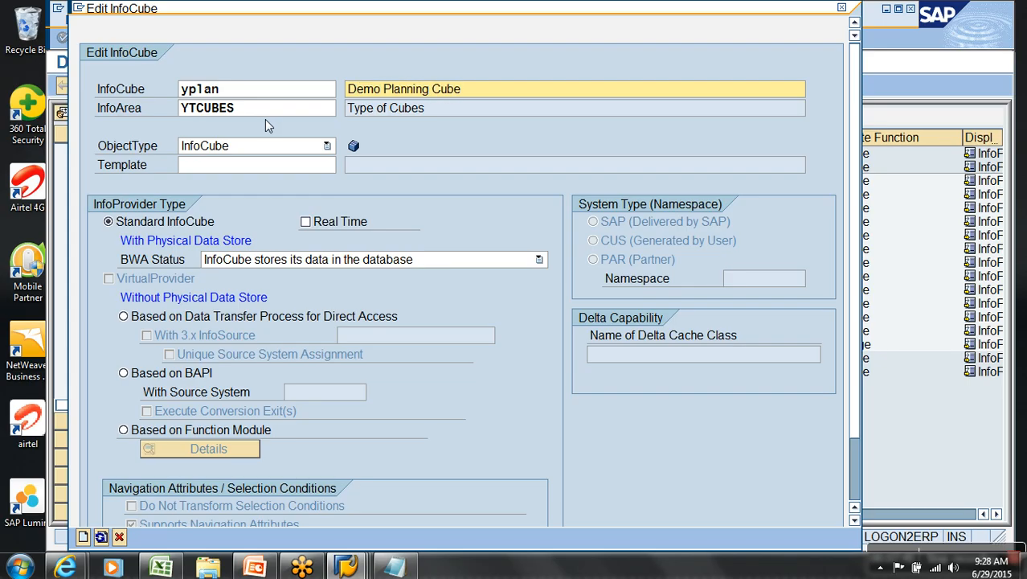
{"action": "left_click", "coordinate": [338, 229]}
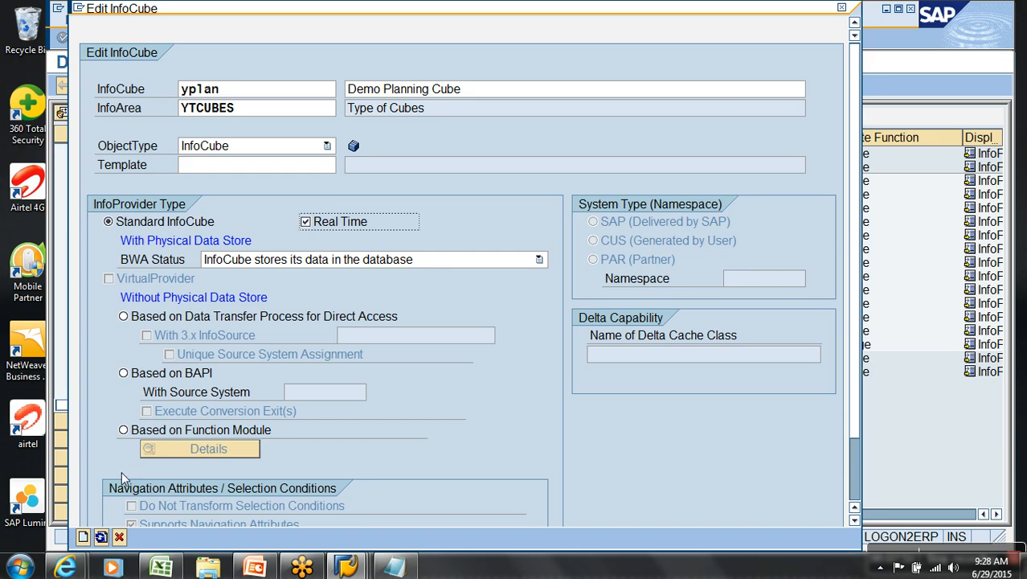
{"action": "left_click", "coordinate": [64, 537]}
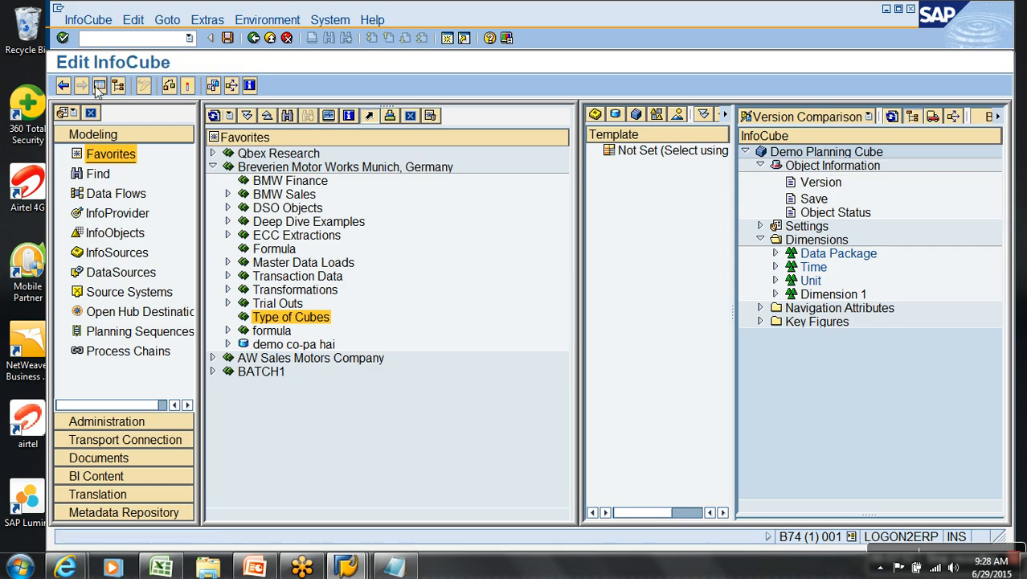
{"action": "left_click", "coordinate": [144, 86]}
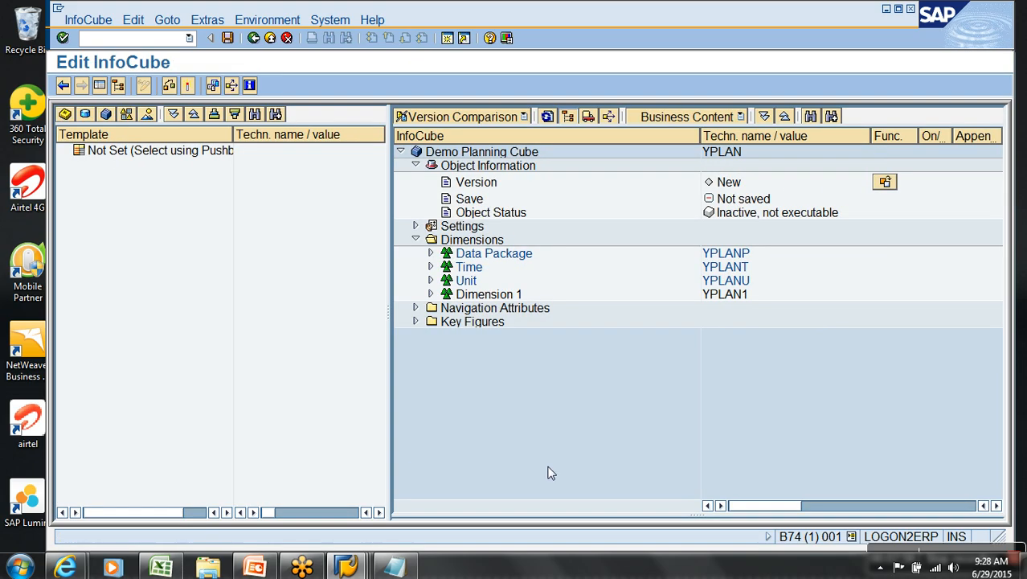
Try to insert the InfoObject zcreg directly into Dimension 1 of the planning cube.
{"action": "right_click", "coordinate": [490, 295]}
{"action": "left_click", "coordinate": [552, 375]}
{"action": "type", "text": "zcreg"}
{"action": "key", "text": "Return"}
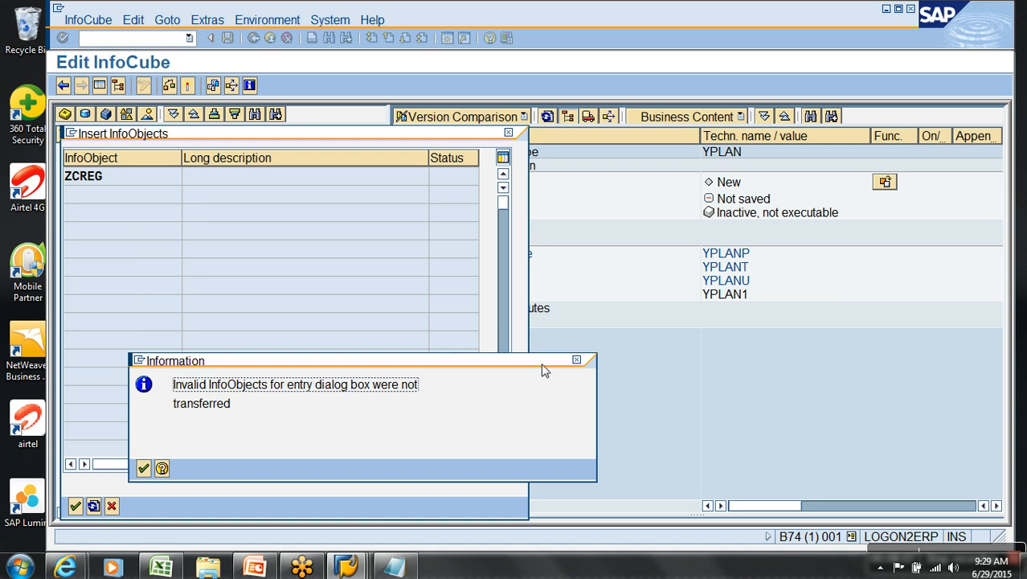
{"action": "key", "text": "Return"}
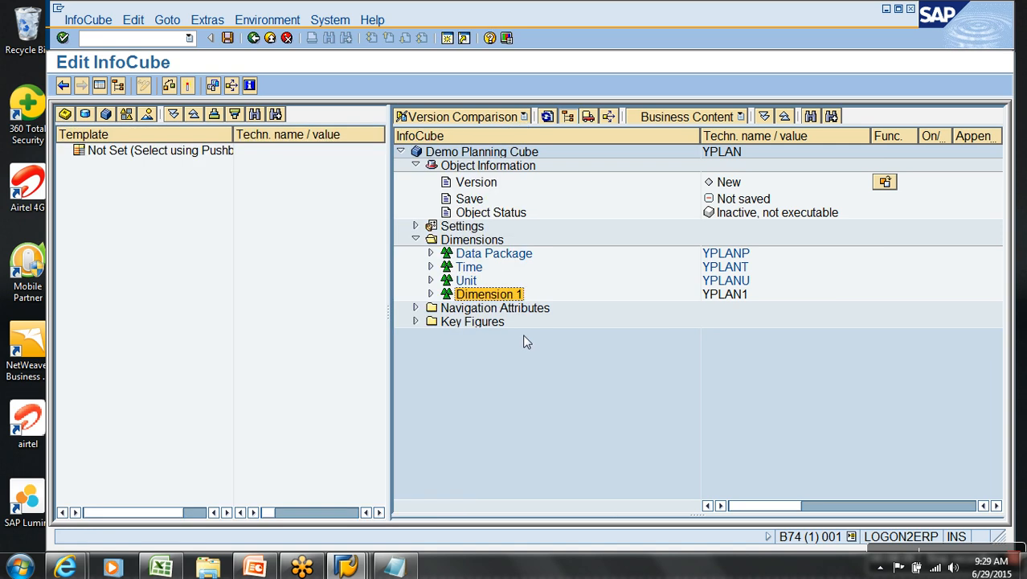
Look up the available InfoObjects for Dimension 1 and insert the sales group characteristic ZS_SGROUP.
{"action": "right_click", "coordinate": [511, 296]}
{"action": "left_click", "coordinate": [562, 378]}
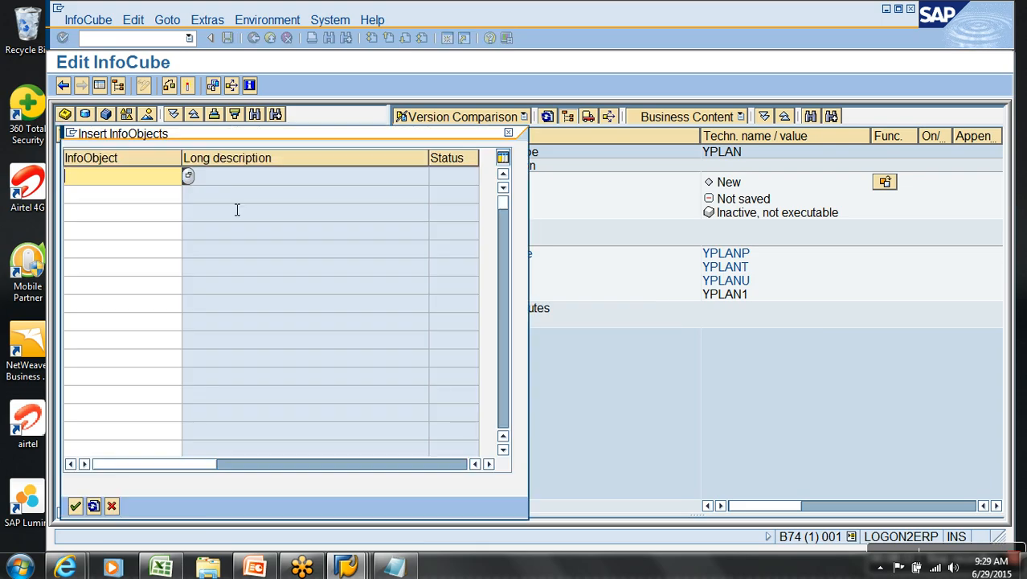
{"action": "type", "text": "zr*"}
{"action": "key", "text": "Return"}
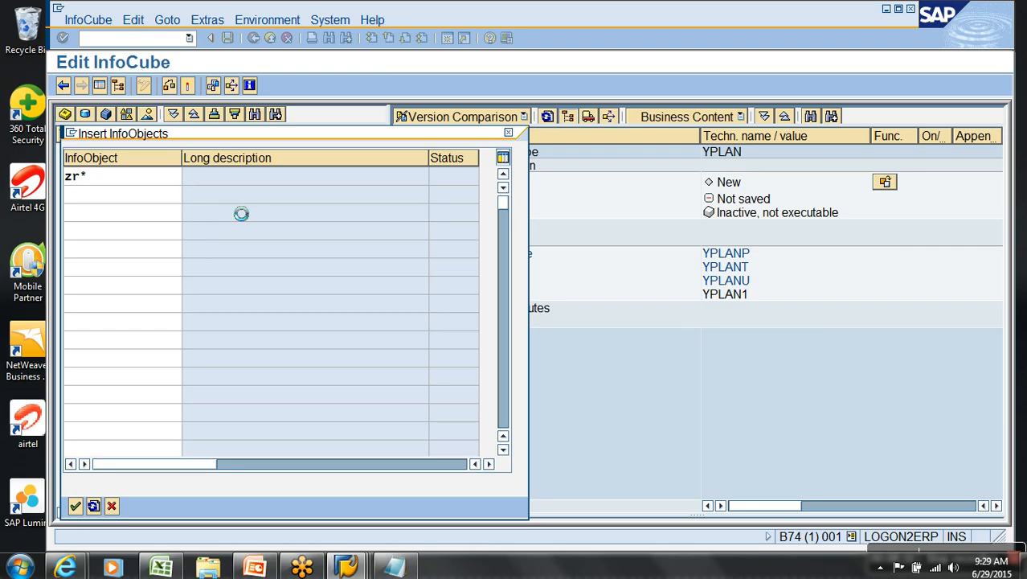
{"action": "scroll", "coordinate": [118, 345], "scroll_direction": "down", "scroll_amount": 10}
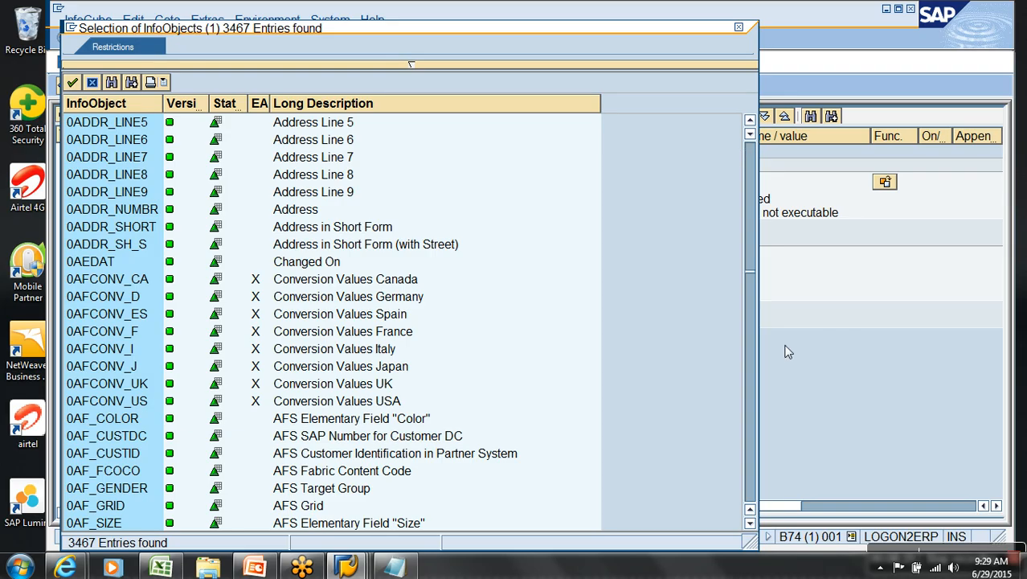
{"action": "left_click_drag", "start_coordinate": [777, 457], "coordinate": [758, 504]}
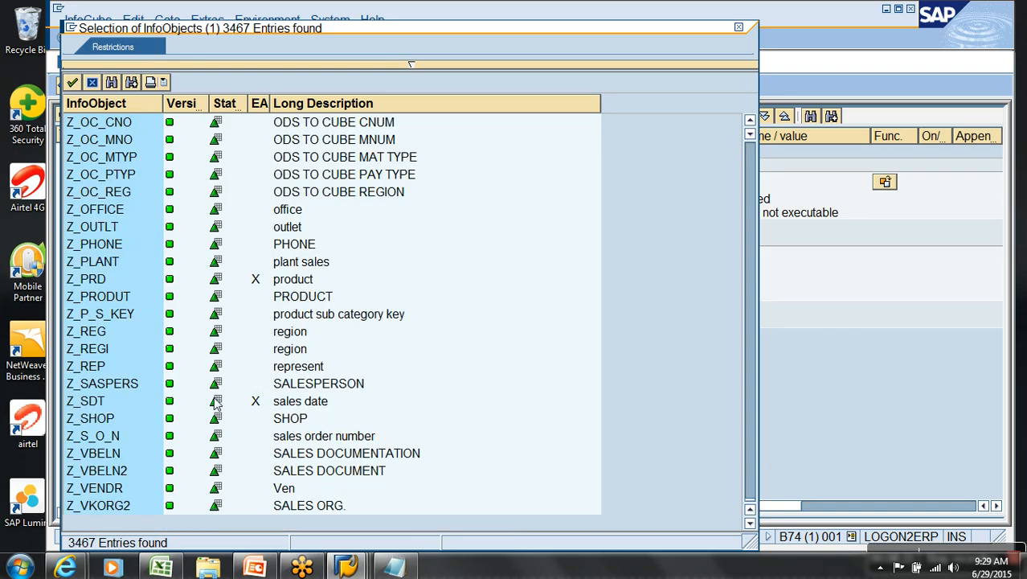
{"action": "scroll", "coordinate": [214, 397], "scroll_direction": "up", "scroll_amount": 1}
{"action": "scroll", "coordinate": [215, 402], "scroll_direction": "up", "scroll_amount": 16}
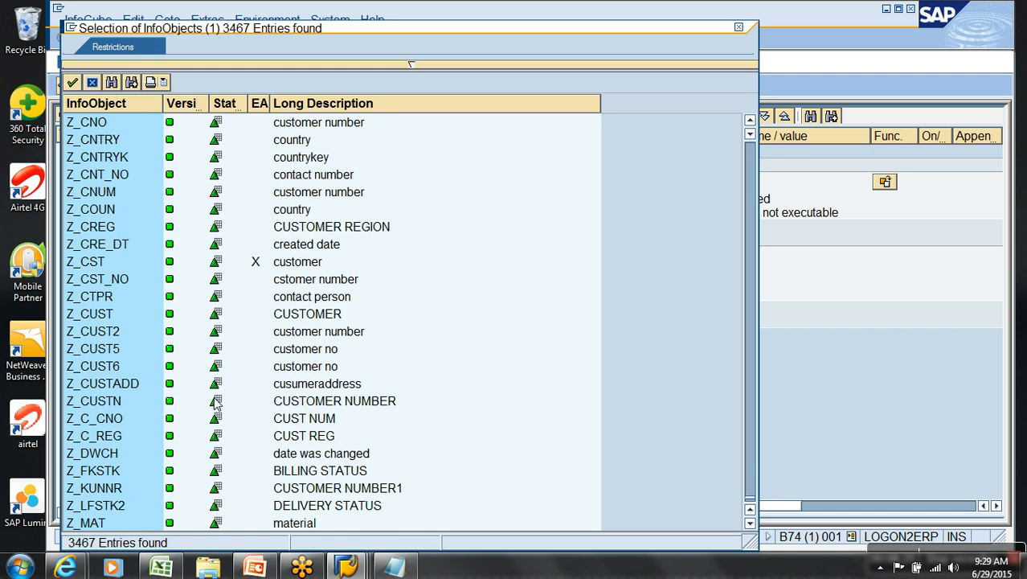
{"action": "scroll", "coordinate": [215, 404], "scroll_direction": "up", "scroll_amount": 6}
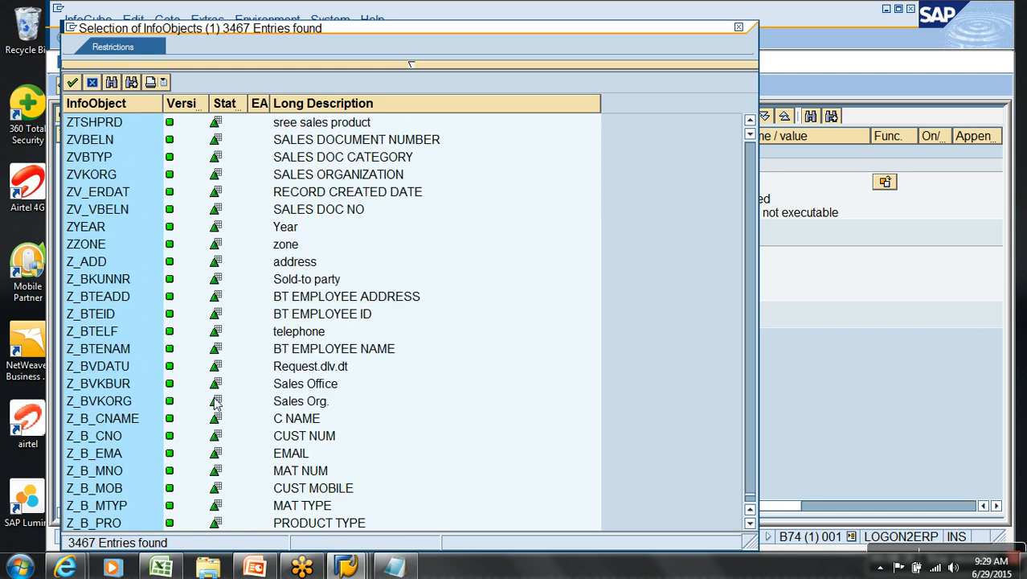
{"action": "scroll", "coordinate": [216, 404], "scroll_direction": "up", "scroll_amount": 3}
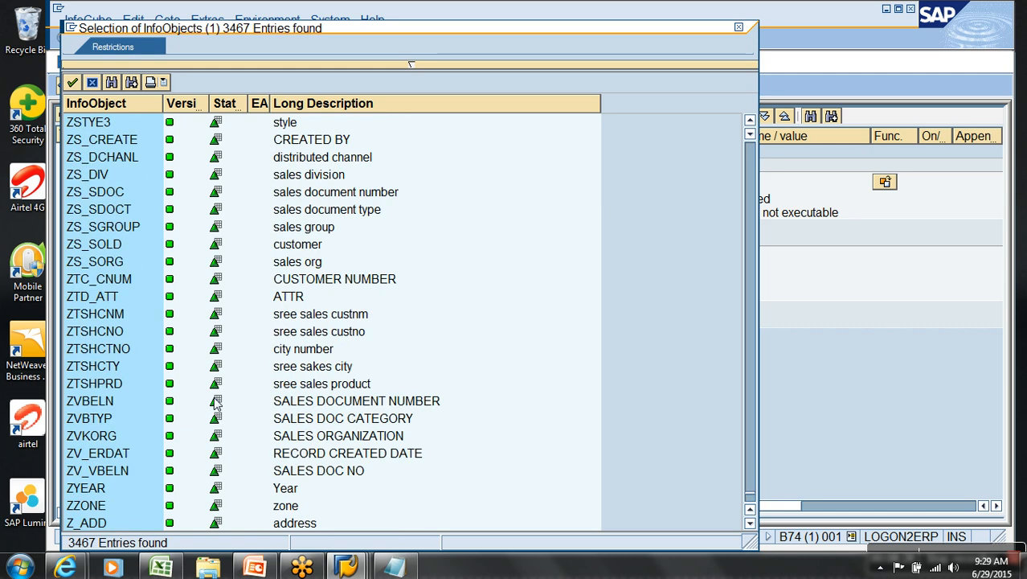
{"action": "left_click", "coordinate": [113, 228]}
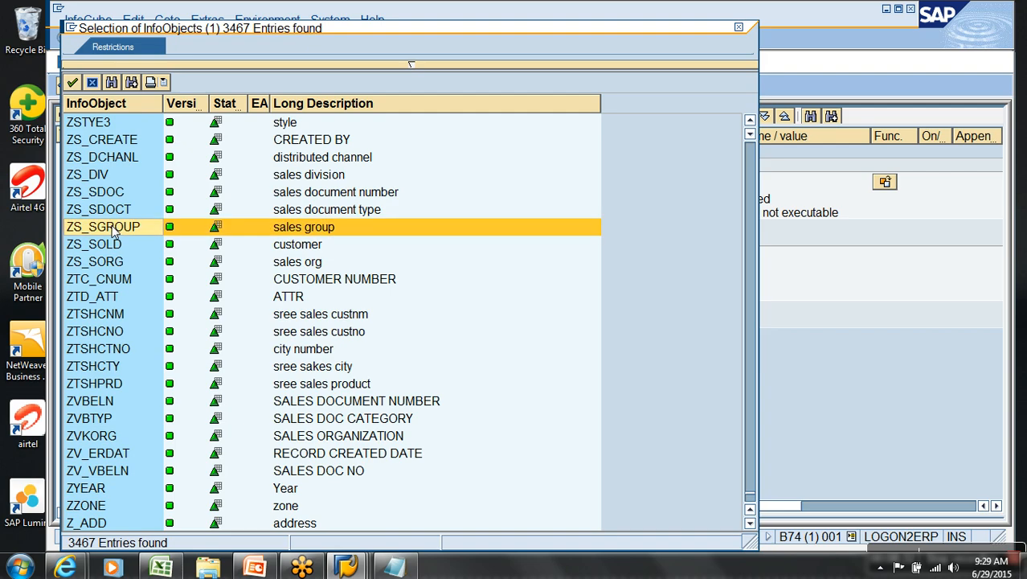
{"action": "double_click", "coordinate": [113, 229]}
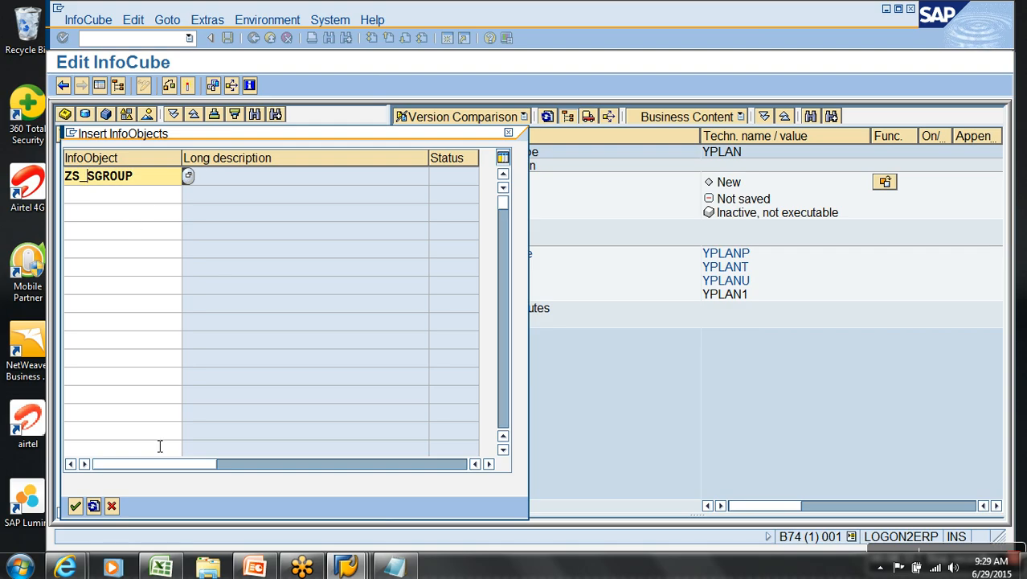
{"action": "left_click", "coordinate": [74, 506]}
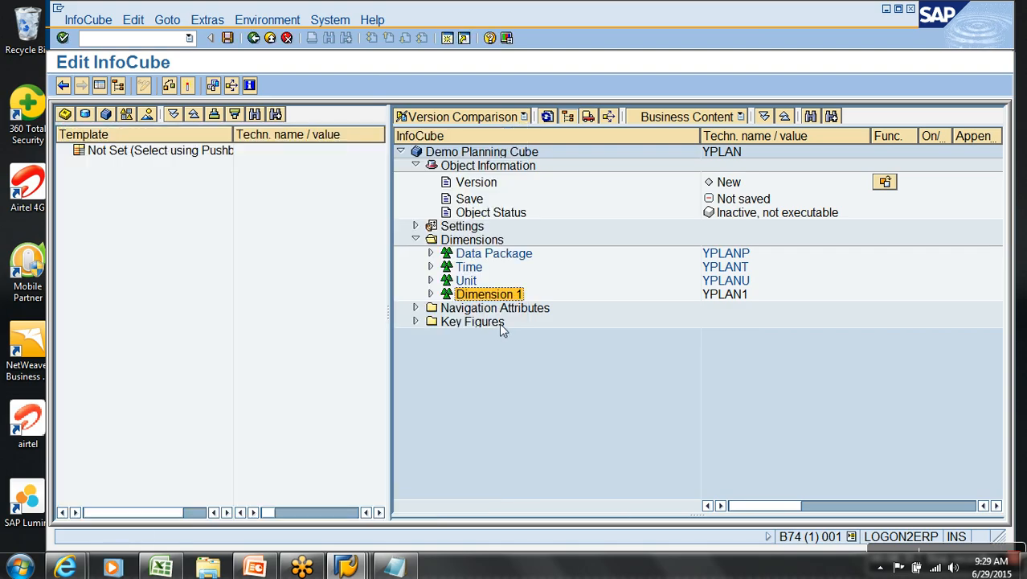
Insert the InfoObject zamount directly into the cube's Key Figures and expand that folder.
{"action": "right_click", "coordinate": [500, 324]}
{"action": "left_click", "coordinate": [547, 404]}
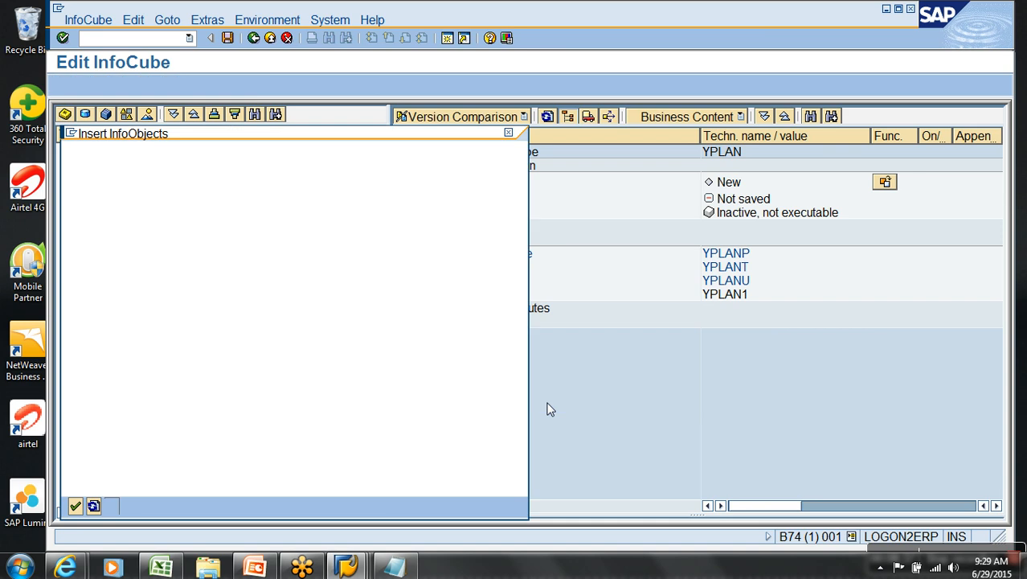
{"action": "type", "text": "zamount"}
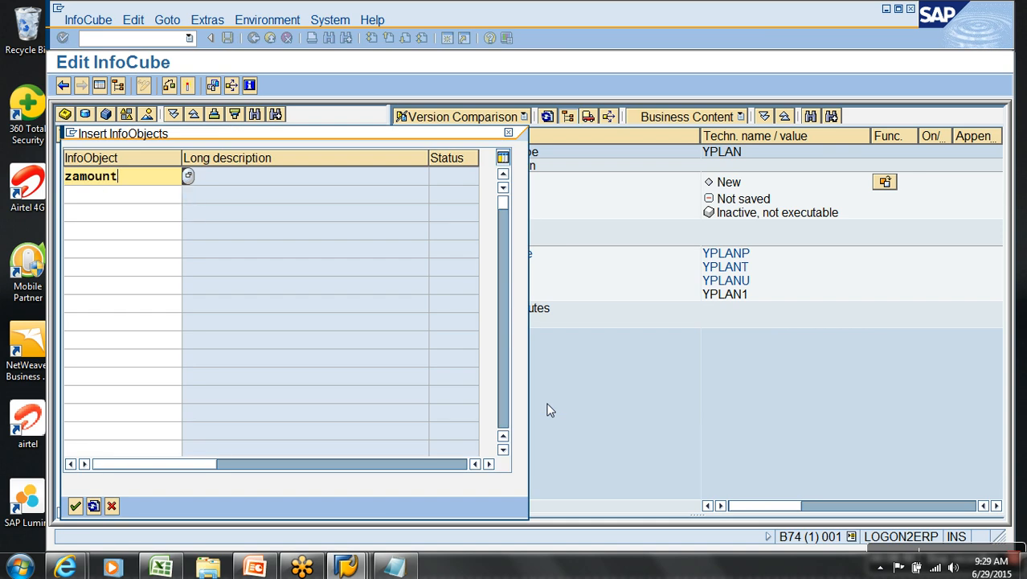
{"action": "key", "text": "Return"}
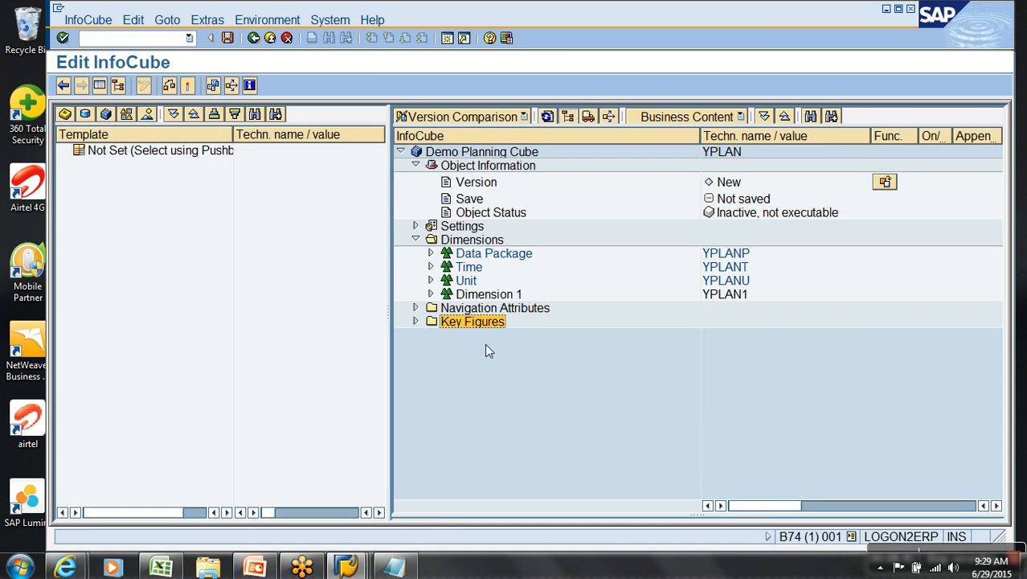
{"action": "left_click", "coordinate": [415, 322]}
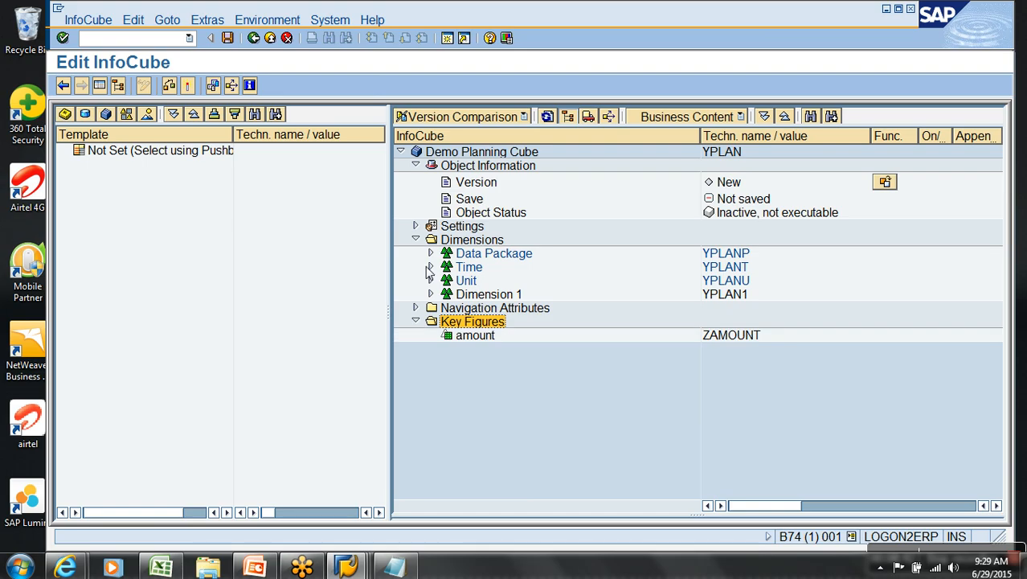
Insert the calendar year characteristic 0CALYEAR into the cube's Time dimension from the list of time InfoObjects.
{"action": "left_click", "coordinate": [469, 268]}
{"action": "right_click", "coordinate": [469, 270]}
{"action": "left_click", "coordinate": [512, 327]}
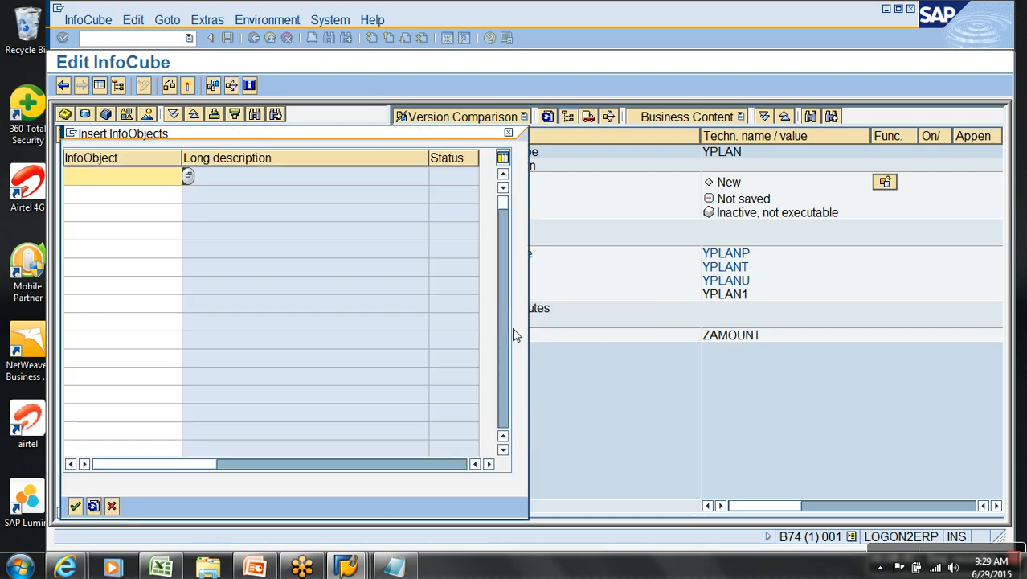
{"action": "key", "text": "F4"}
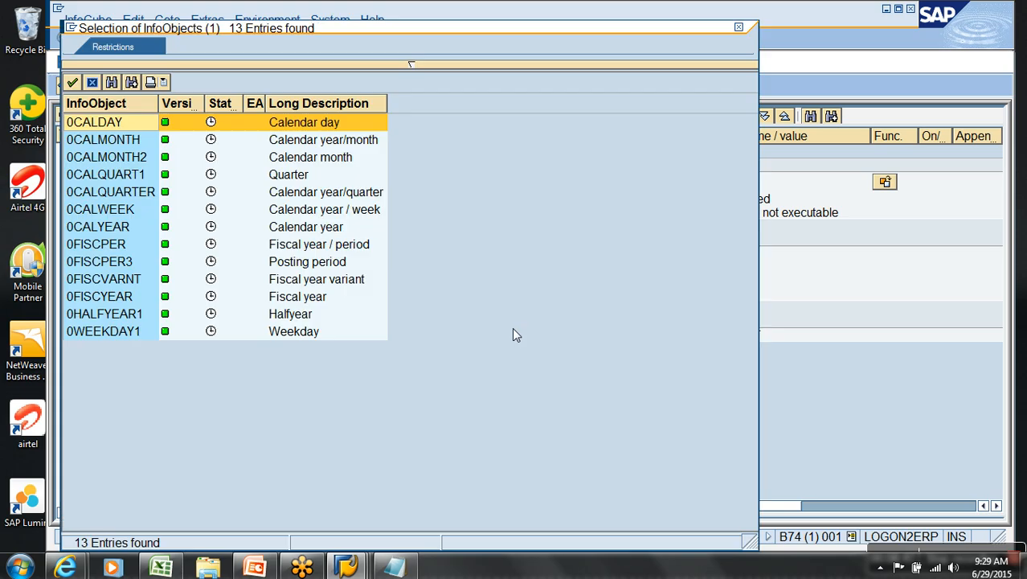
{"action": "left_click", "coordinate": [129, 228]}
{"action": "double_click", "coordinate": [129, 229]}
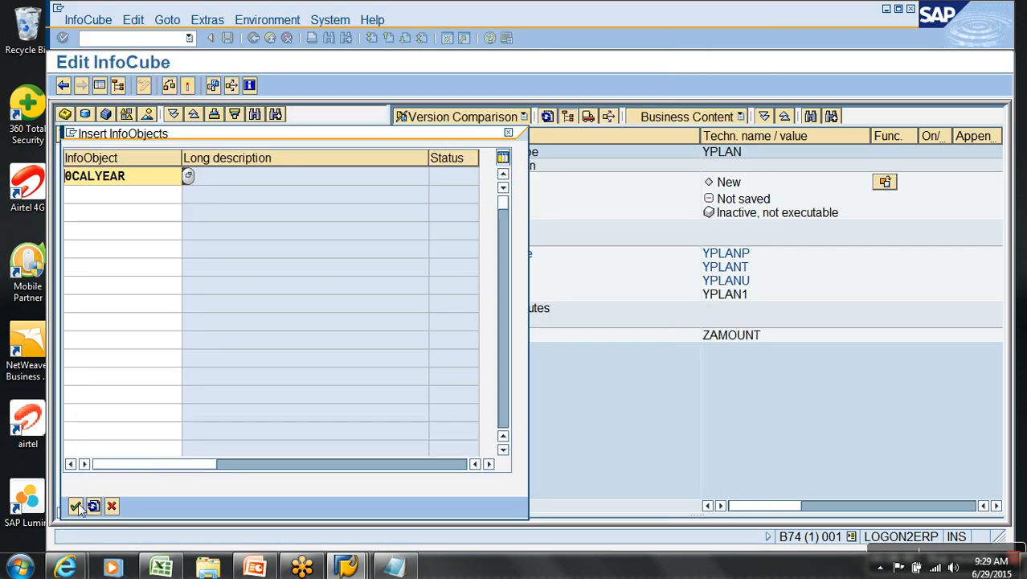
{"action": "key", "text": "Return"}
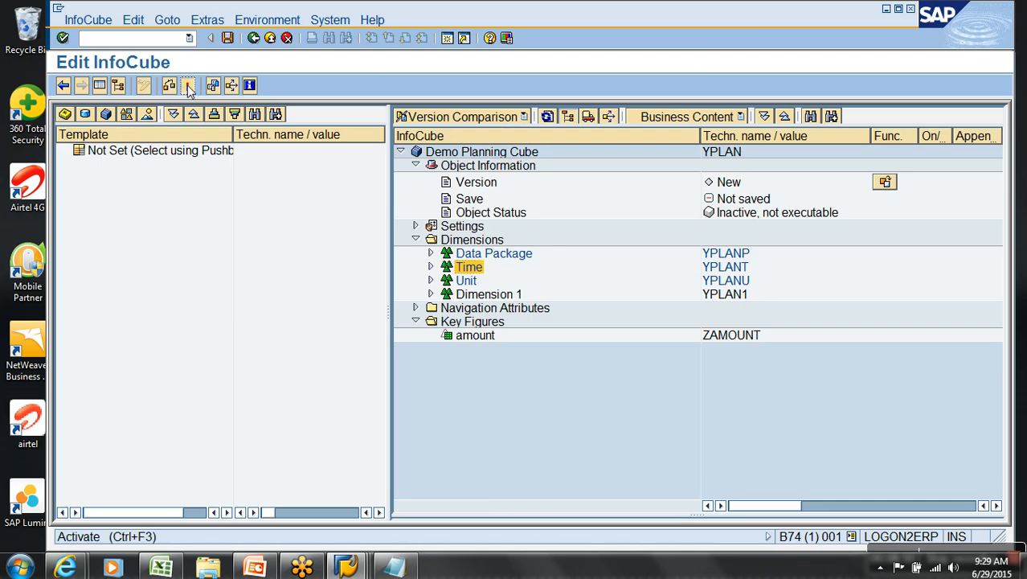
Activate the Demo Planning Cube and return to the modeling Favorites tree.
{"action": "left_click", "coordinate": [189, 87]}
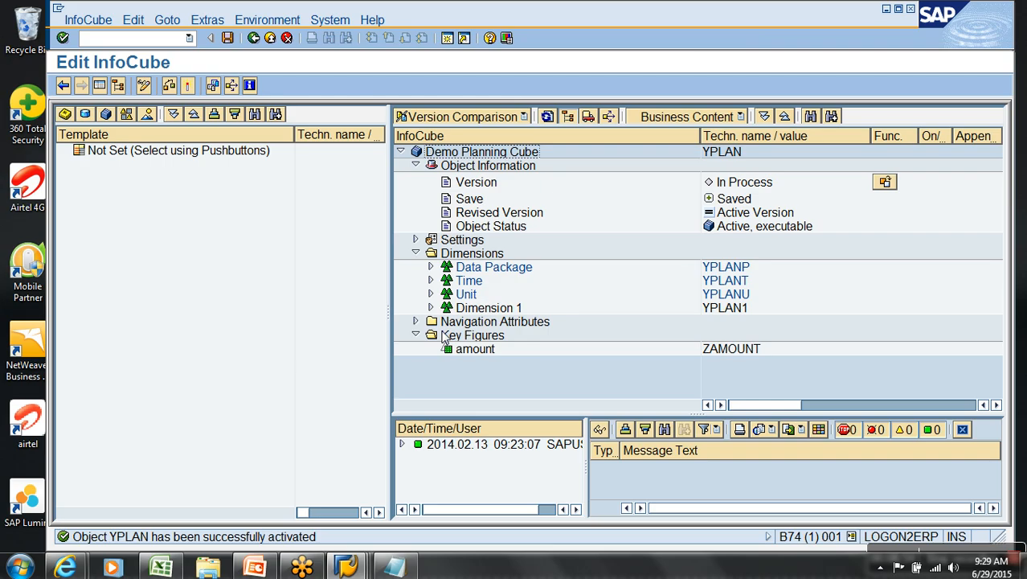
{"action": "left_click", "coordinate": [254, 39]}
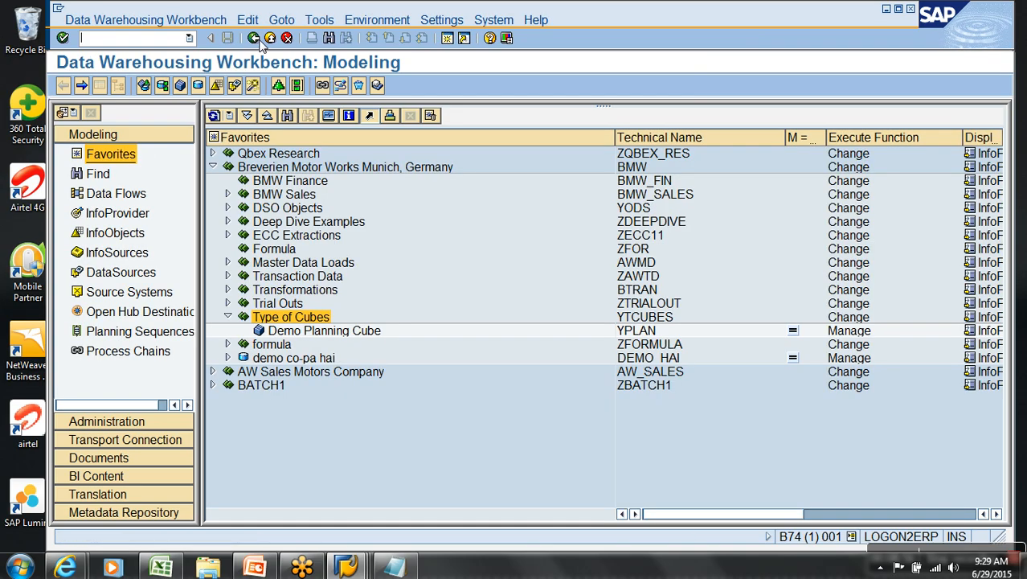
Review the Demo Planning Cube's real-time load behavior options, try the option that allows data loading, and leave without applying it.
{"action": "left_click", "coordinate": [360, 332]}
{"action": "right_click", "coordinate": [362, 334]}
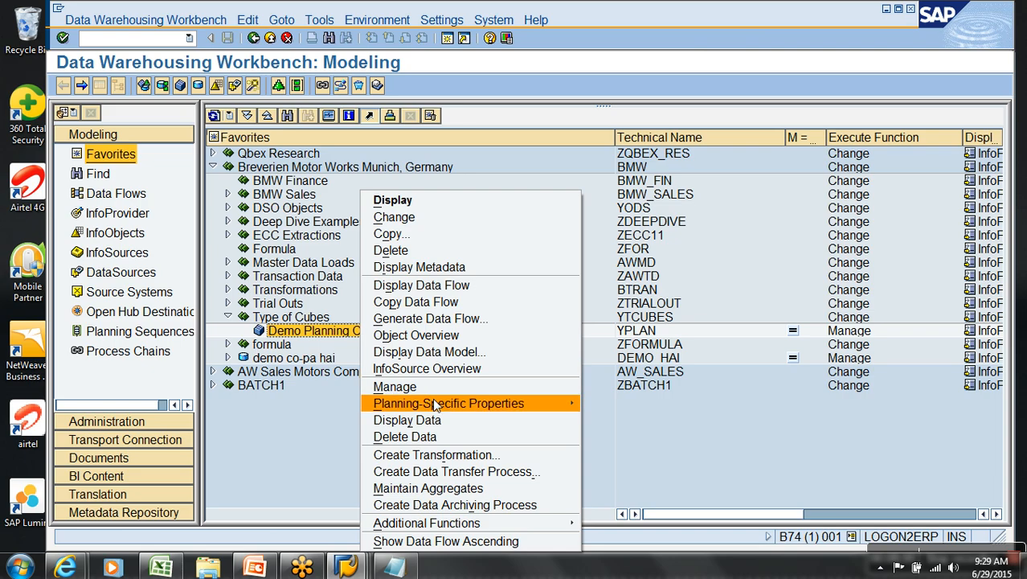
{"action": "mouse_move", "coordinate": [435, 406]}
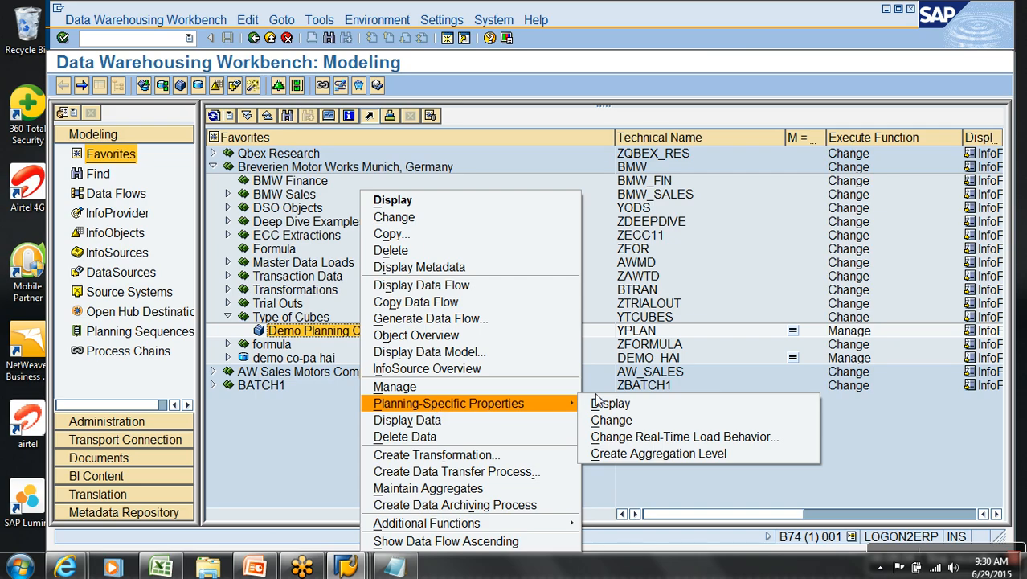
{"action": "left_click", "coordinate": [669, 441]}
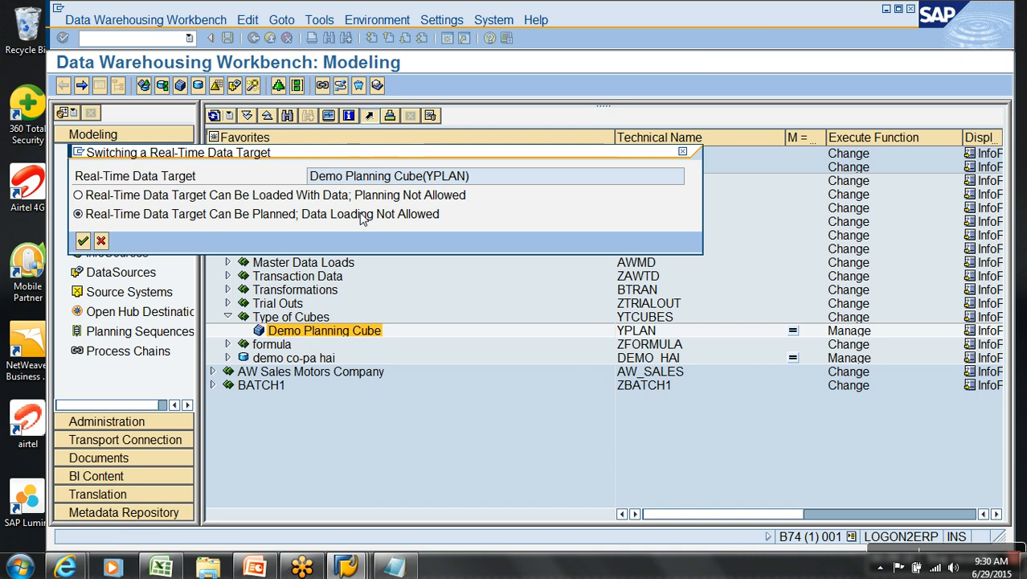
{"action": "left_click", "coordinate": [325, 201]}
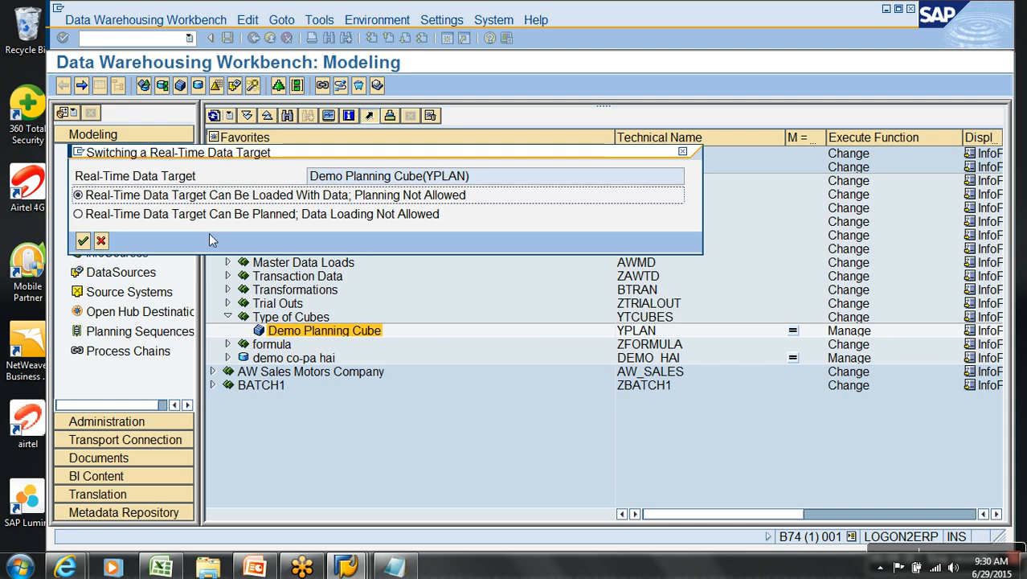
{"action": "left_click", "coordinate": [101, 240]}
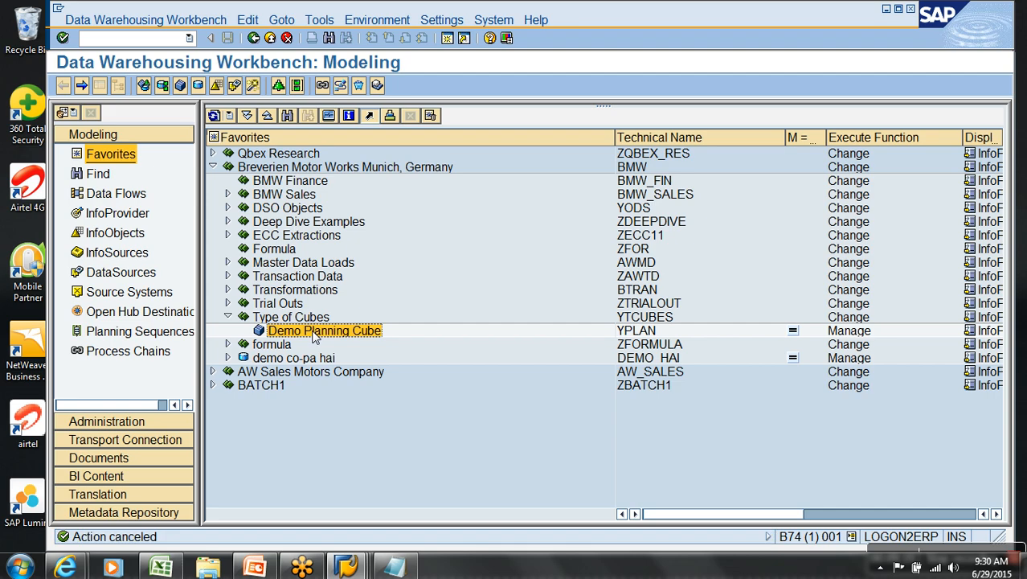
{"action": "right_click", "coordinate": [313, 332]}
{"action": "left_click", "coordinate": [444, 454]}
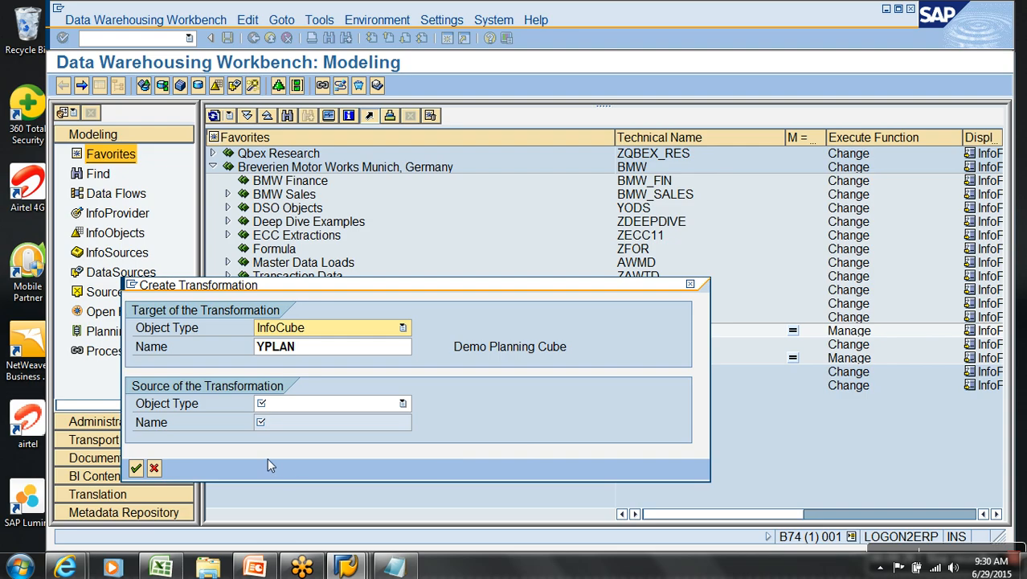
{"action": "left_click", "coordinate": [154, 468]}
Check again which real-time load behavior is set for the Demo Planning Cube and close the dialog without changes.
{"action": "right_click", "coordinate": [339, 331]}
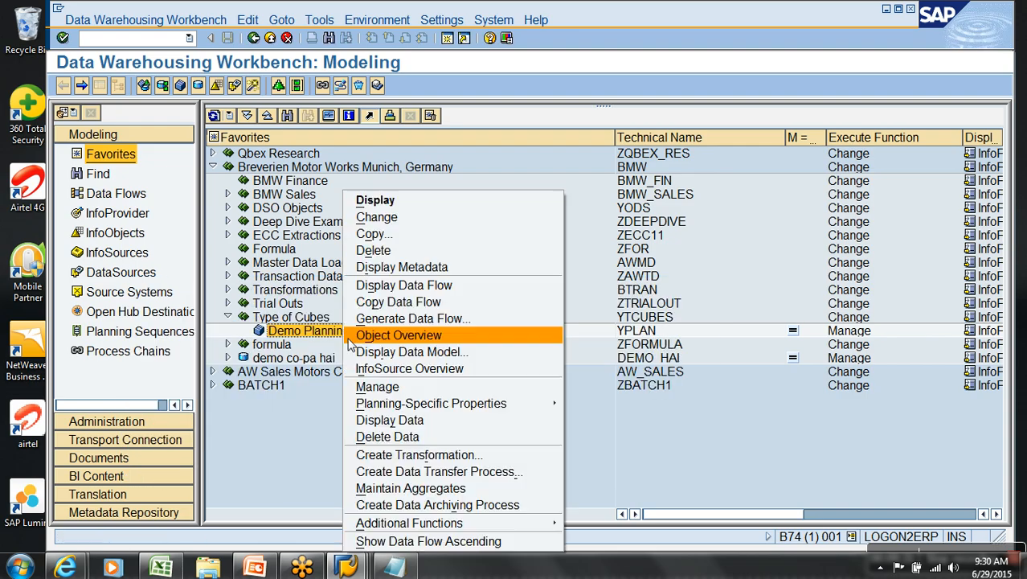
{"action": "mouse_move", "coordinate": [455, 404]}
{"action": "left_click", "coordinate": [615, 435]}
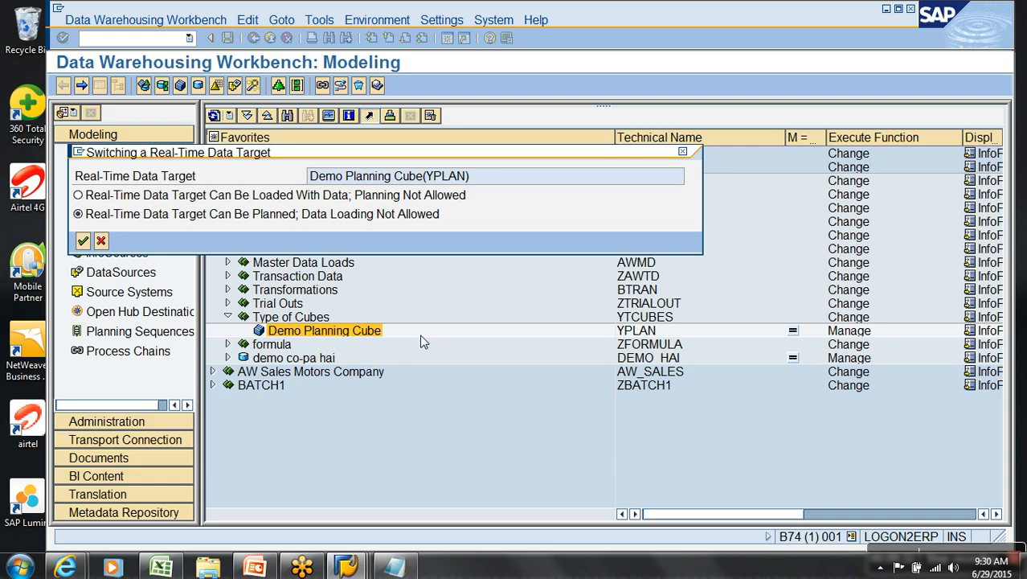
{"action": "left_click", "coordinate": [100, 240]}
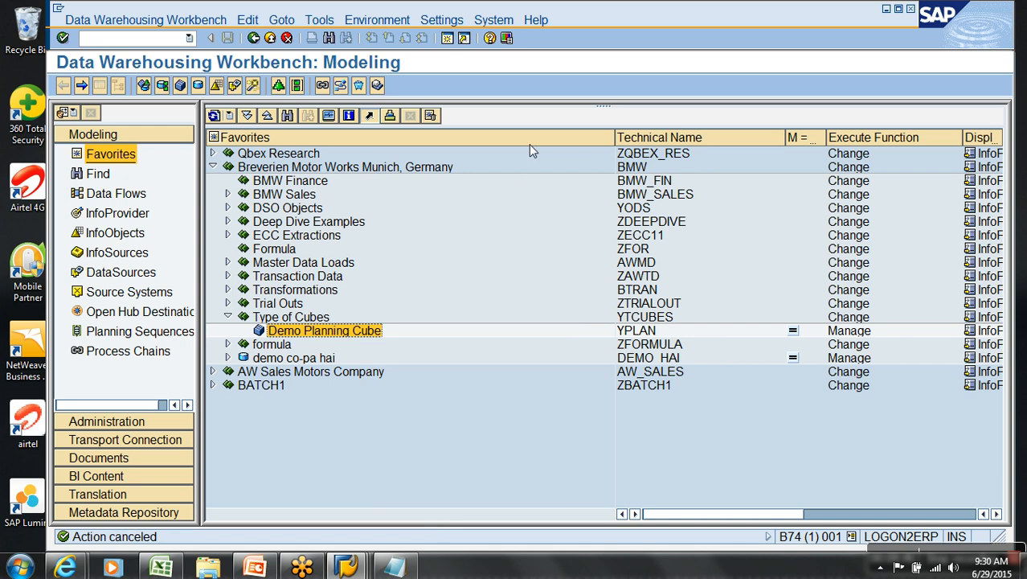
Pick the cube's technical name YPLAN and open the Manual Data Entry transaction in a new session.
{"action": "left_click", "coordinate": [631, 330]}
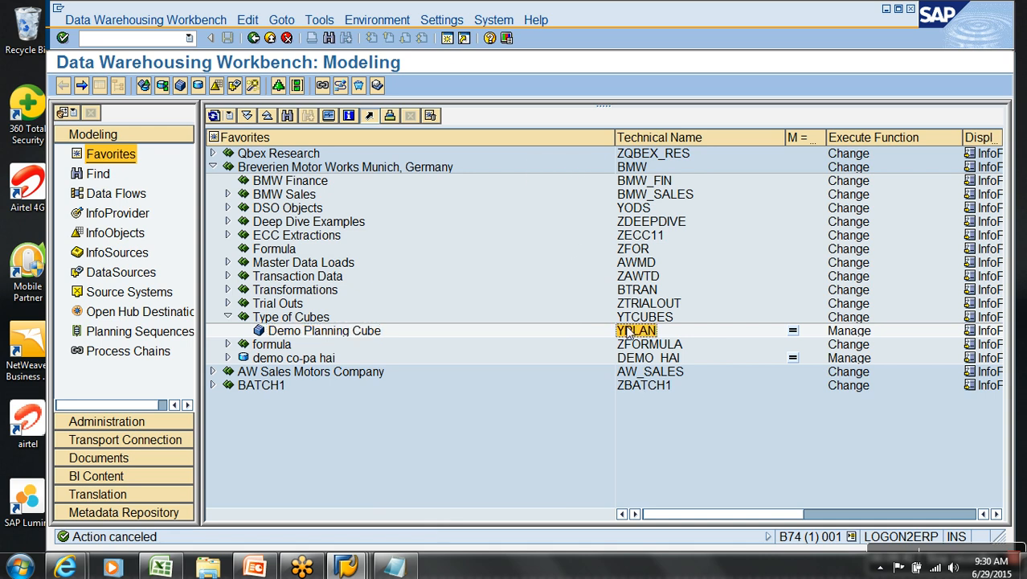
{"action": "left_click", "coordinate": [447, 38]}
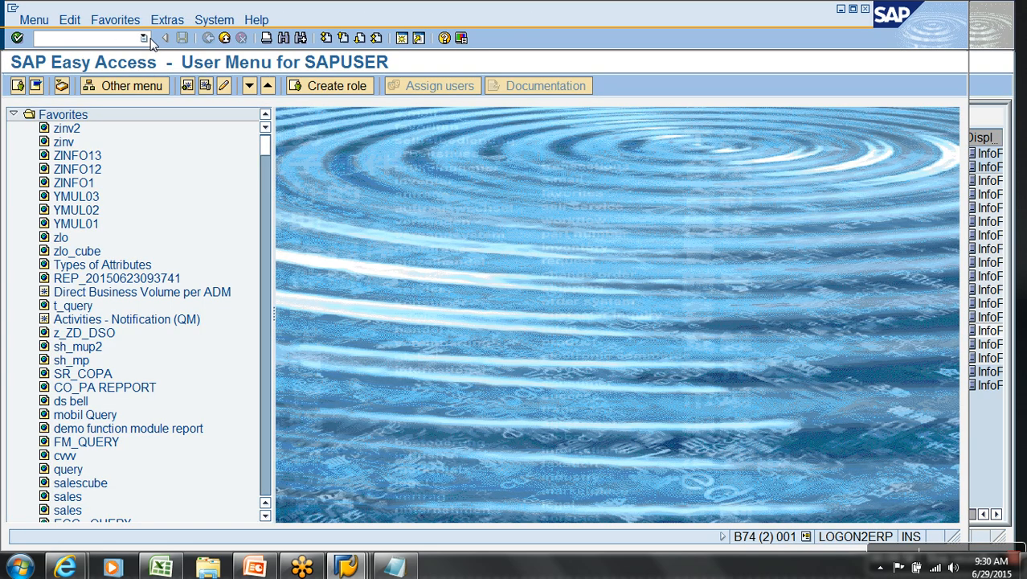
{"action": "type", "text": "nput"}
{"action": "key", "text": "Return"}
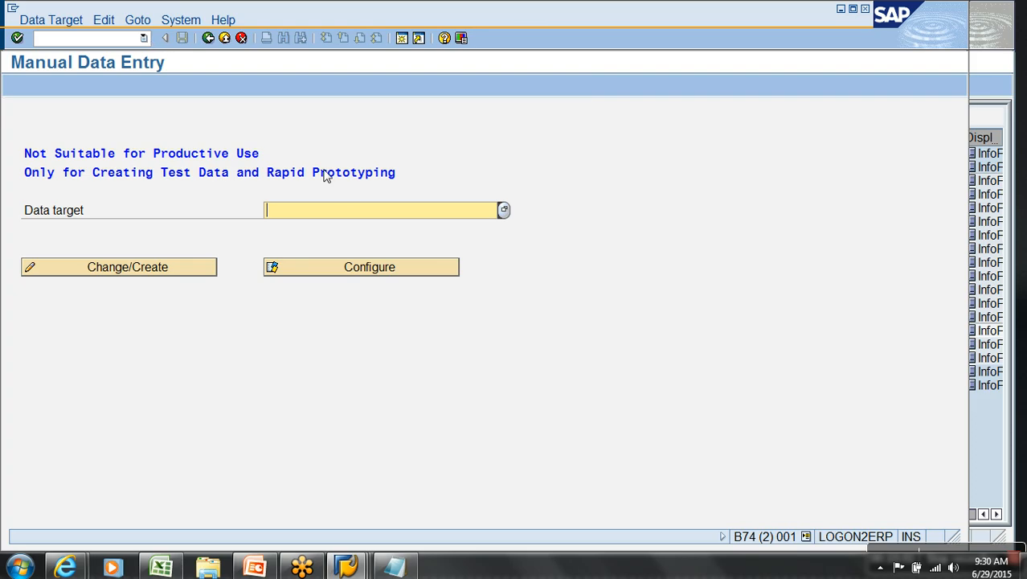
Open manual data entry for data target YPLAN without selection restrictions and enlarge the area for new data records.
{"action": "left_click", "coordinate": [125, 176]}
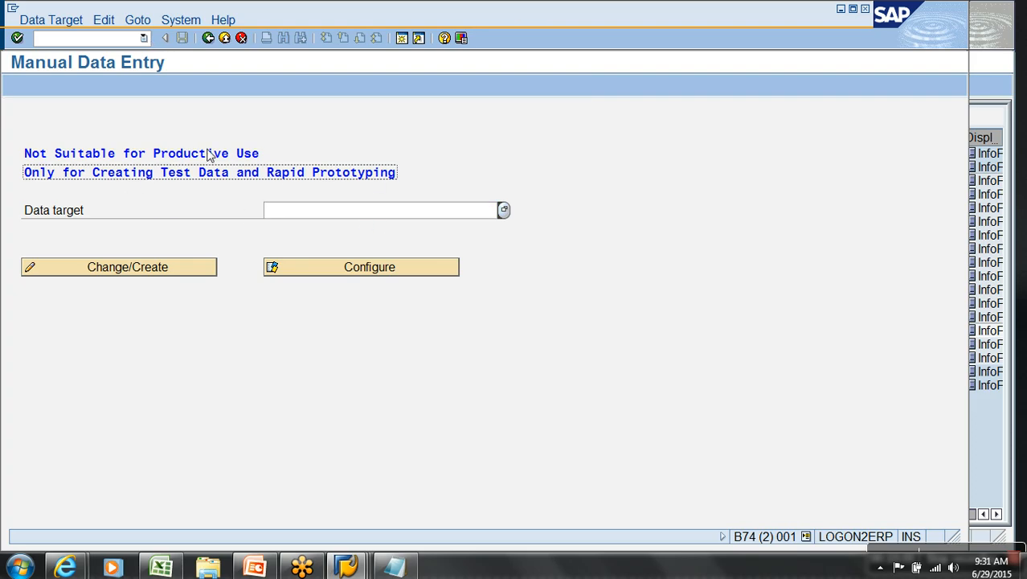
{"action": "left_click", "coordinate": [351, 216]}
{"action": "type", "text": "YPLAN"}
{"action": "left_click", "coordinate": [186, 272]}
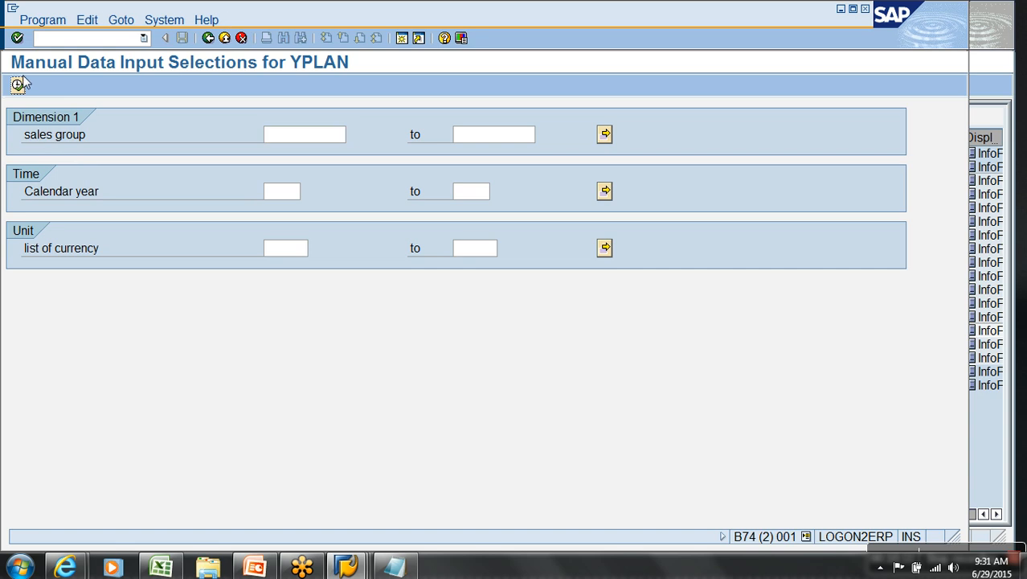
{"action": "left_click", "coordinate": [18, 84]}
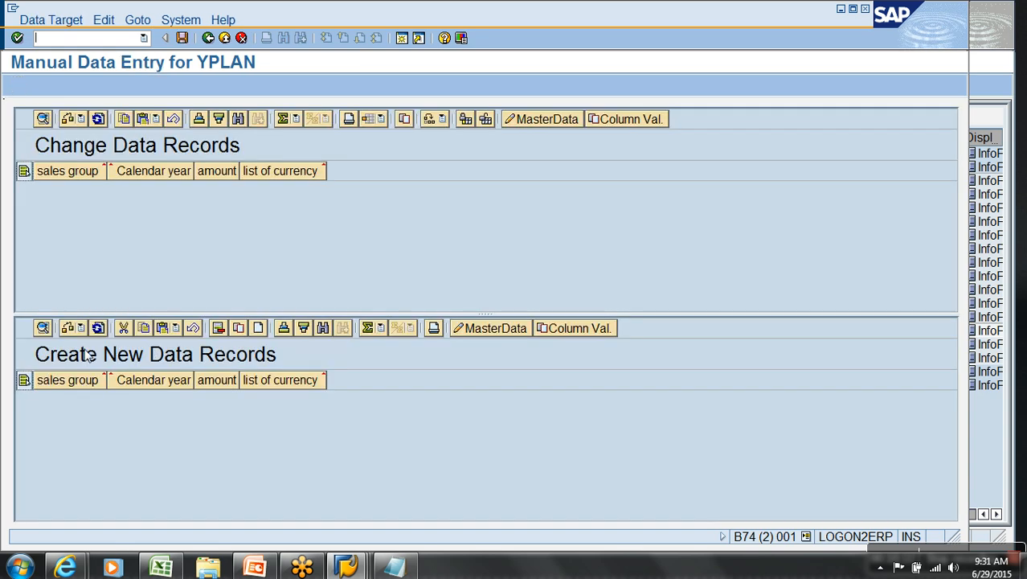
{"action": "left_click_drag", "start_coordinate": [285, 313], "coordinate": [293, 216]}
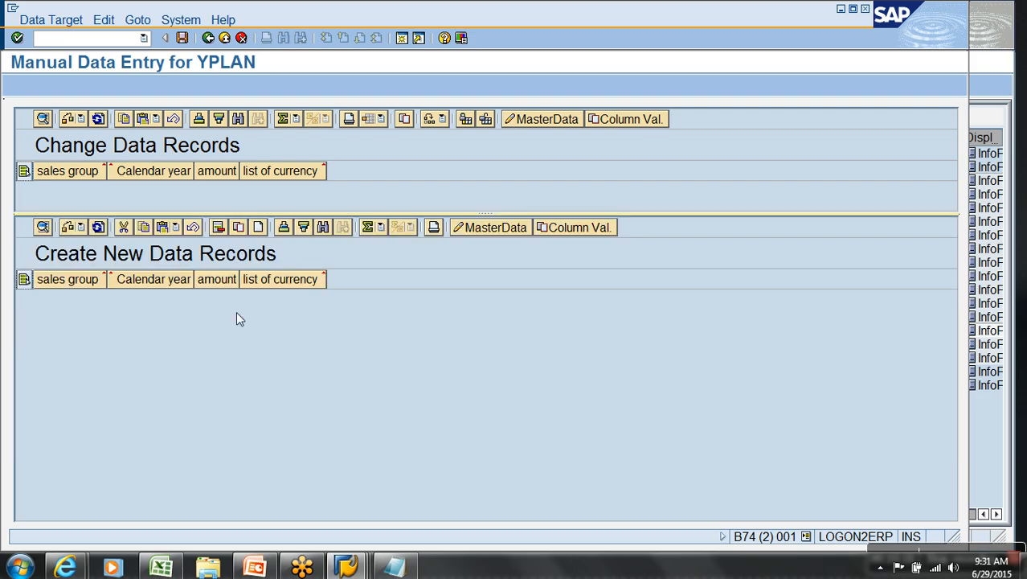
Create and save a new data record with sales group 100, calendar year 2015, amount 12000 and currency INR.
{"action": "left_click", "coordinate": [259, 228]}
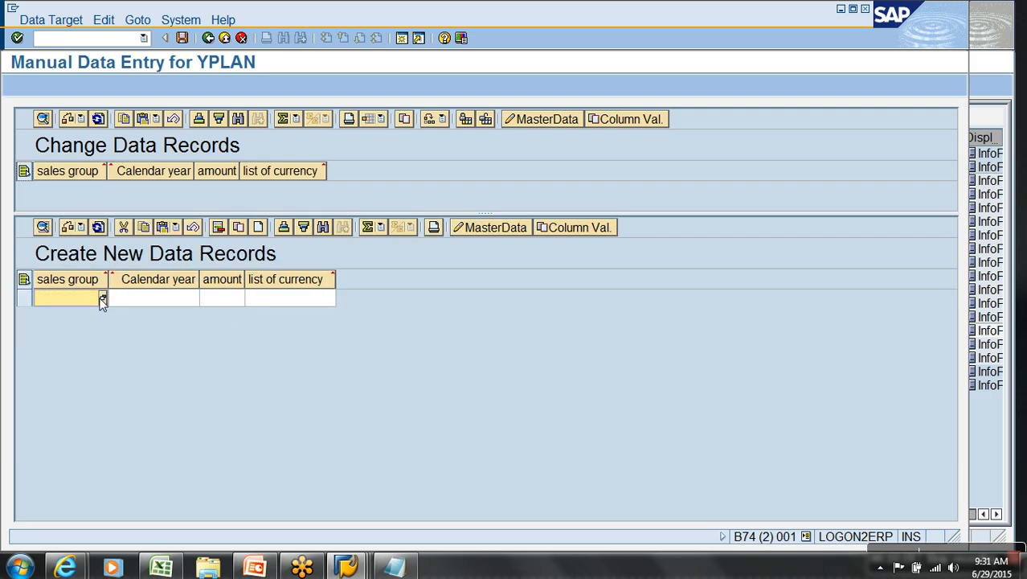
{"action": "left_click", "coordinate": [102, 298]}
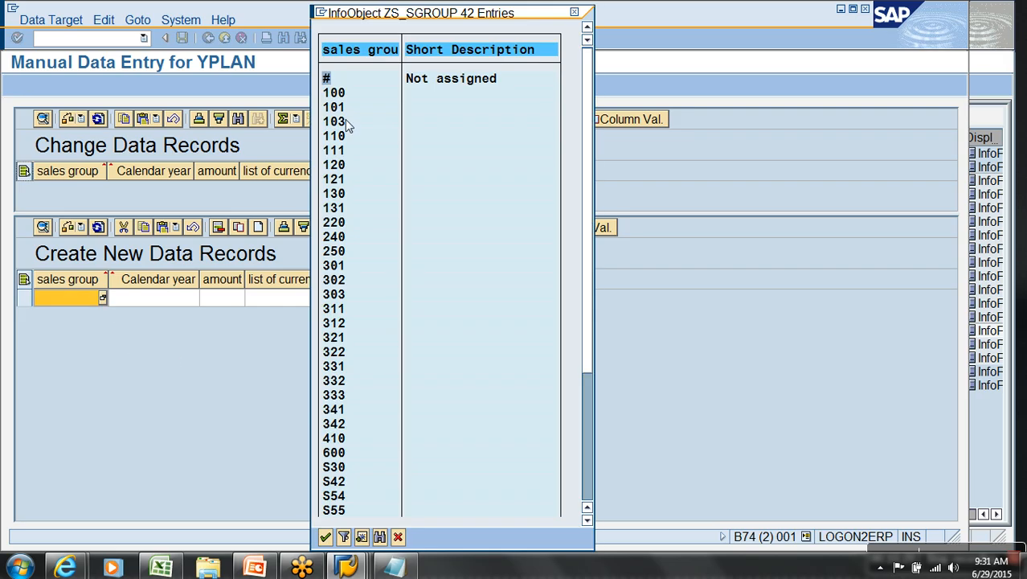
{"action": "double_click", "coordinate": [336, 93]}
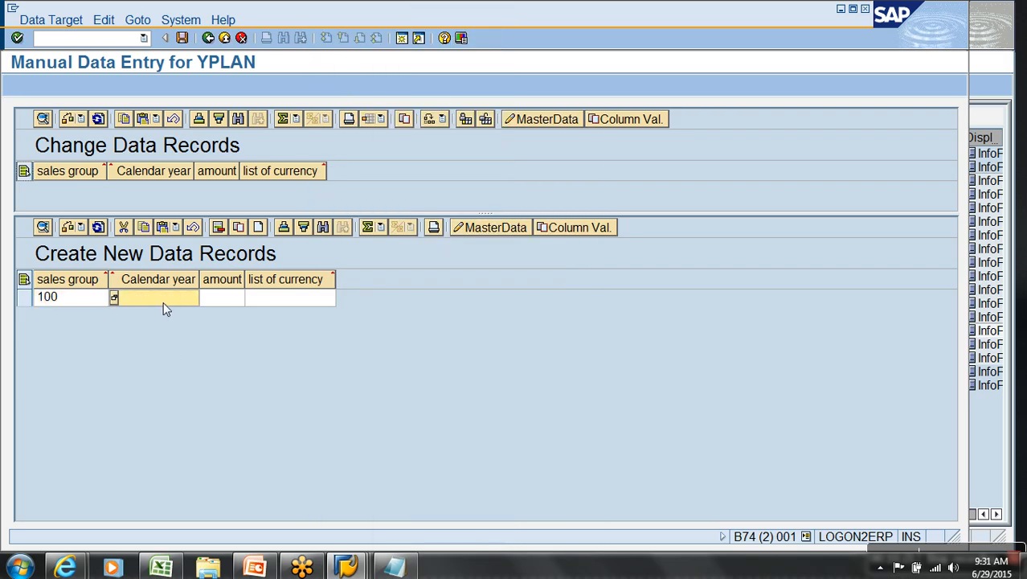
{"action": "type", "text": "2015"}
{"action": "key", "text": "Tab"}
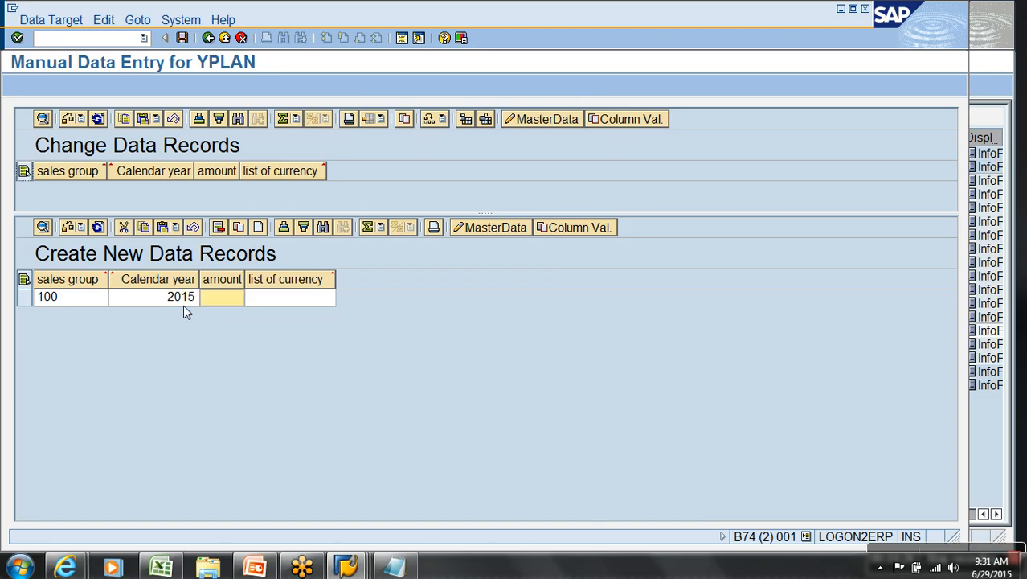
{"action": "type", "text": "12000"}
{"action": "key", "text": "Tab"}
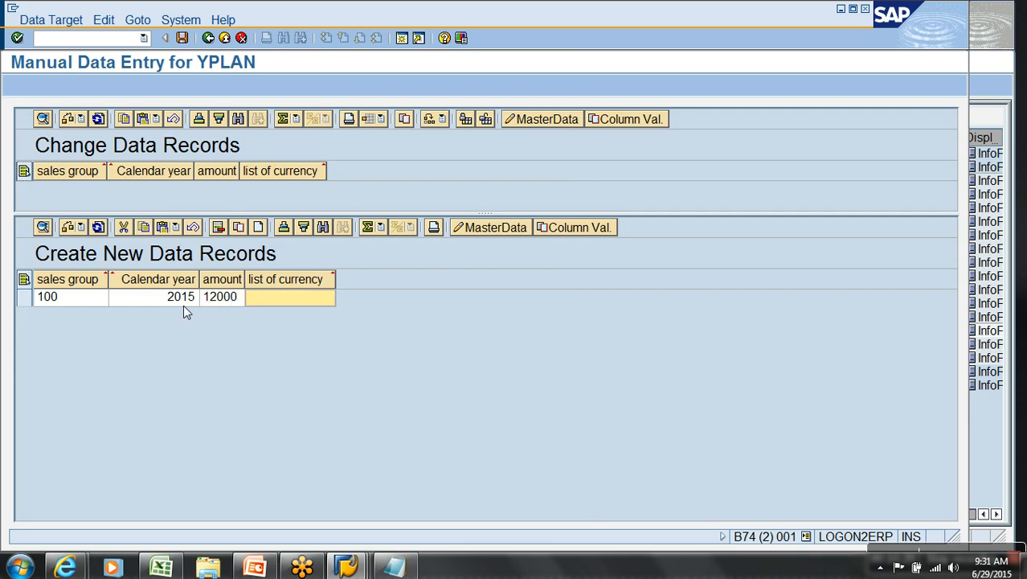
{"action": "type", "text": "INR"}
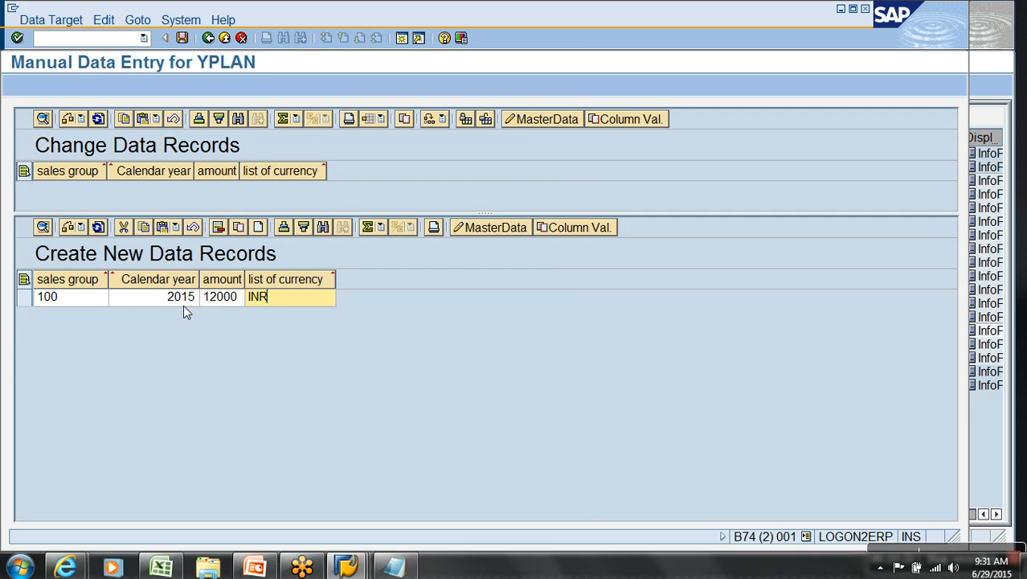
{"action": "left_click", "coordinate": [181, 37]}
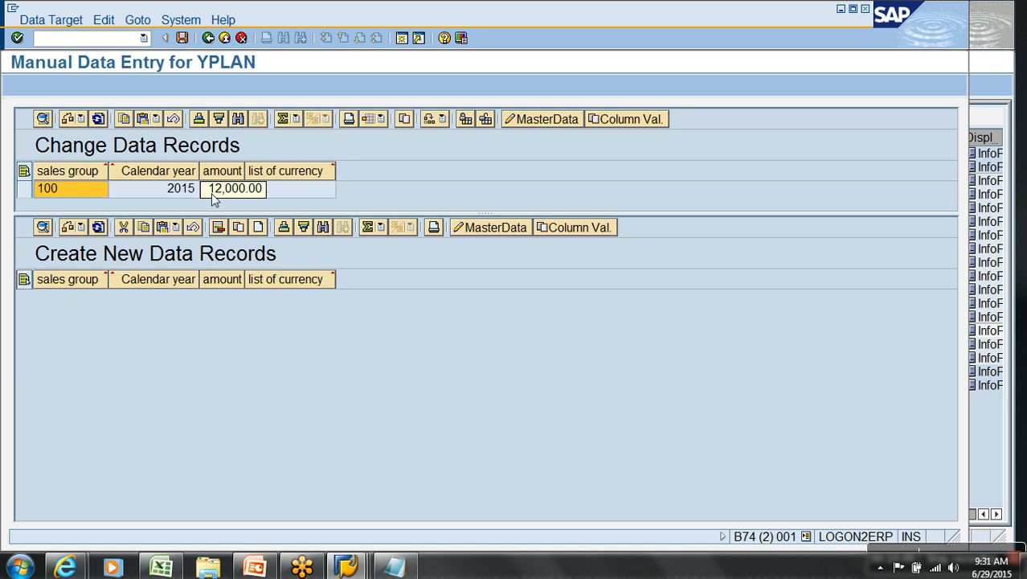
Return to the Data Warehousing Workbench session, manage the Demo Planning Cube with the navigation area hidden, and check its request status.
{"action": "key", "text": "alt+Tab"}
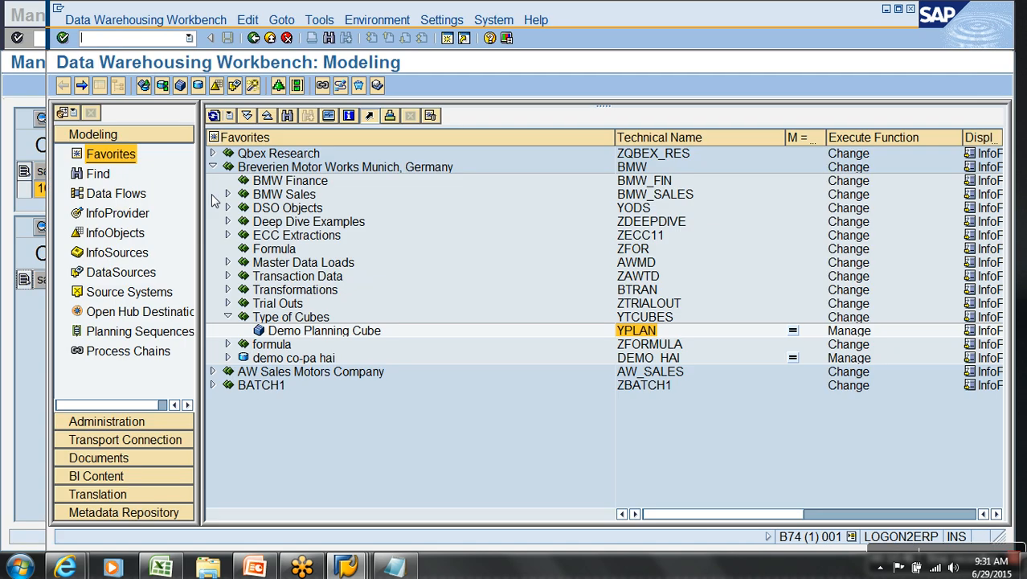
{"action": "right_click", "coordinate": [328, 331]}
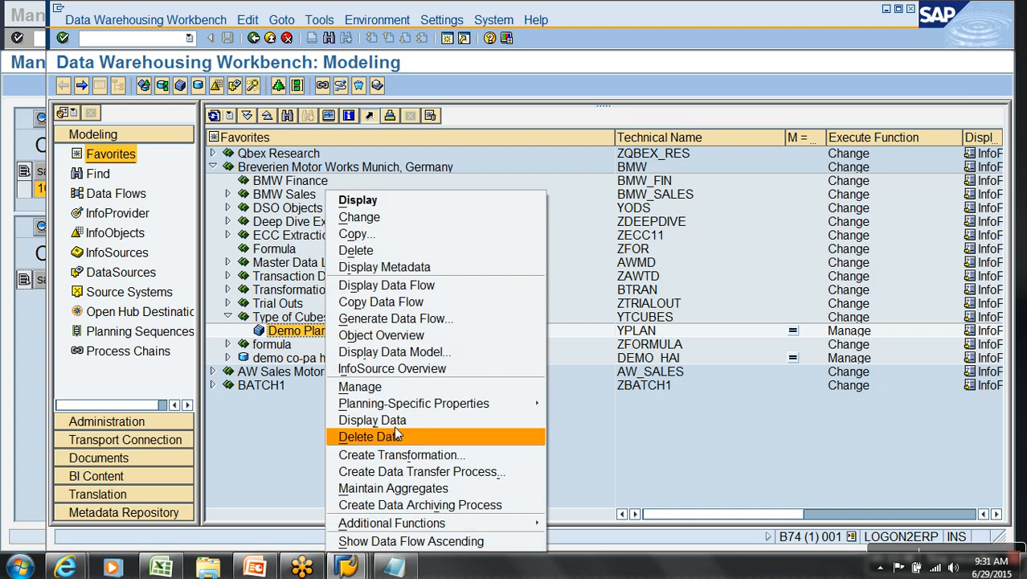
{"action": "left_click", "coordinate": [405, 392]}
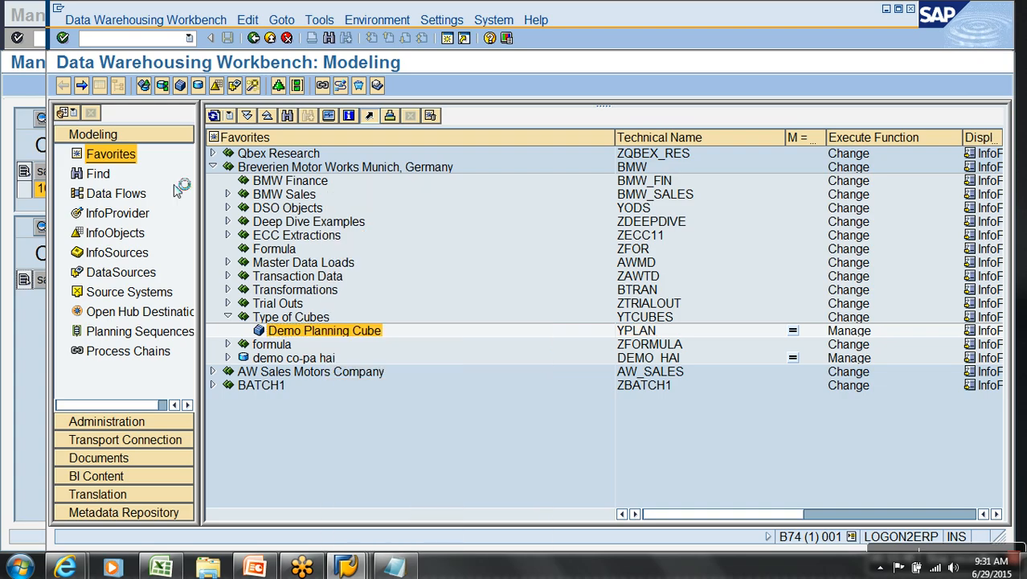
{"action": "left_click", "coordinate": [100, 87]}
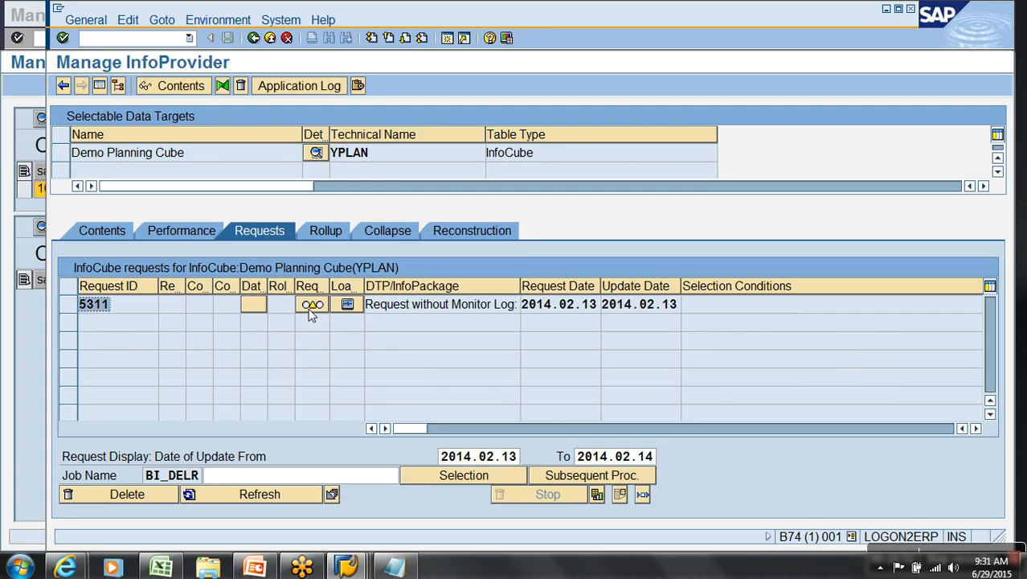
{"action": "mouse_move", "coordinate": [312, 314]}
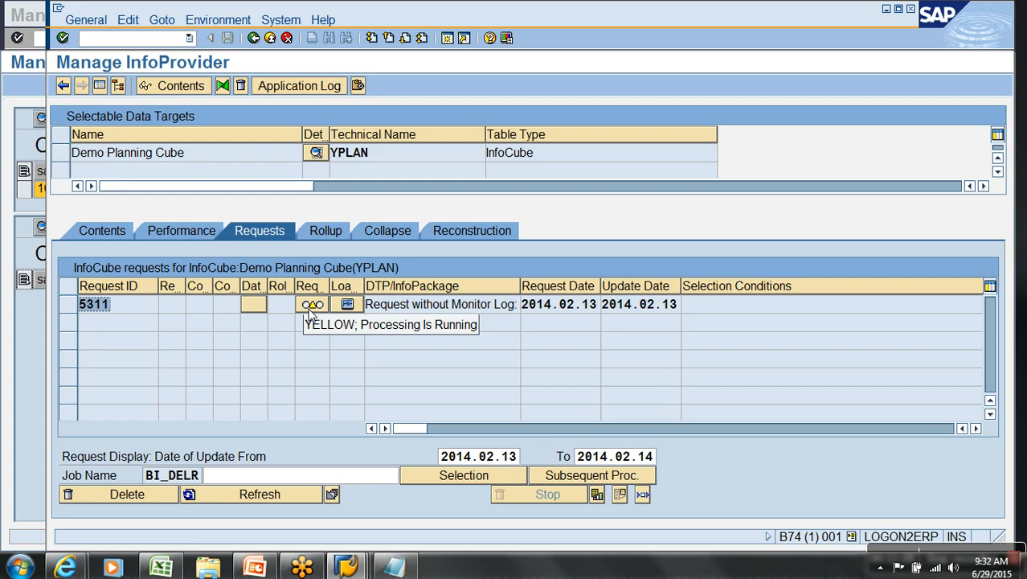
Display the contents of YPLAN with all characteristics selected for output and no selection restrictions.
{"action": "left_click", "coordinate": [61, 153]}
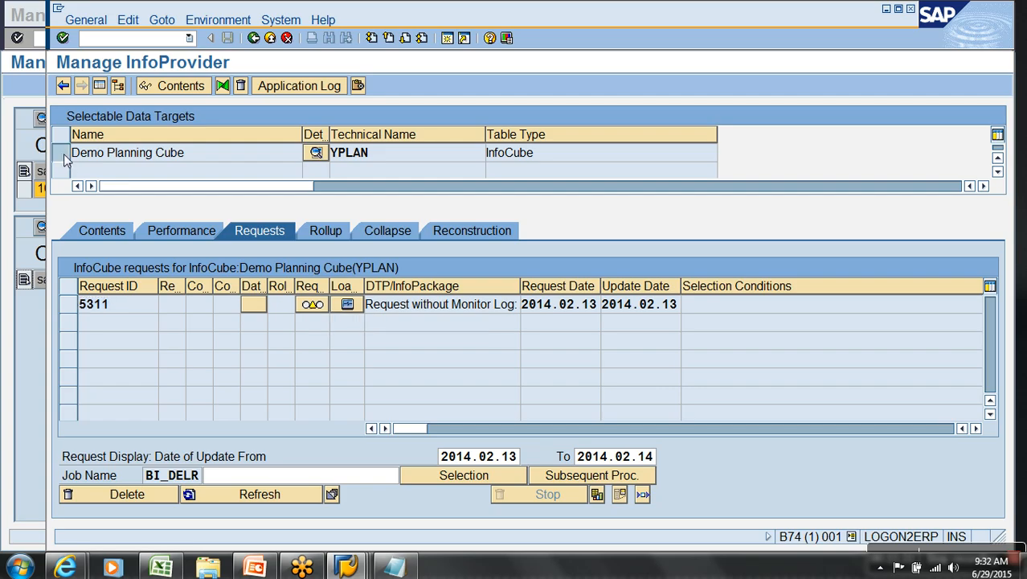
{"action": "left_click", "coordinate": [146, 91]}
{"action": "left_click", "coordinate": [161, 88]}
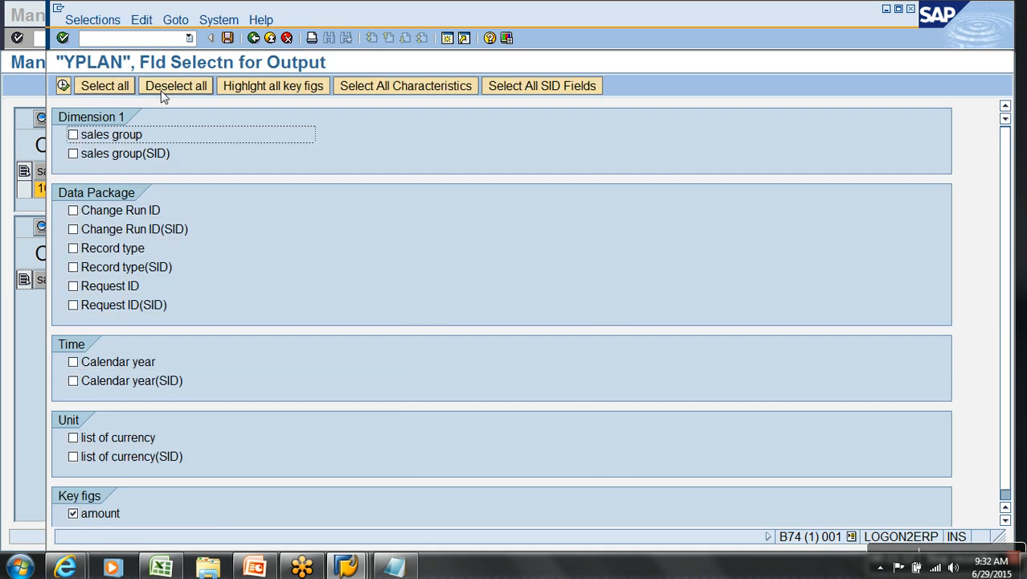
{"action": "left_click", "coordinate": [365, 94]}
{"action": "left_click", "coordinate": [64, 85]}
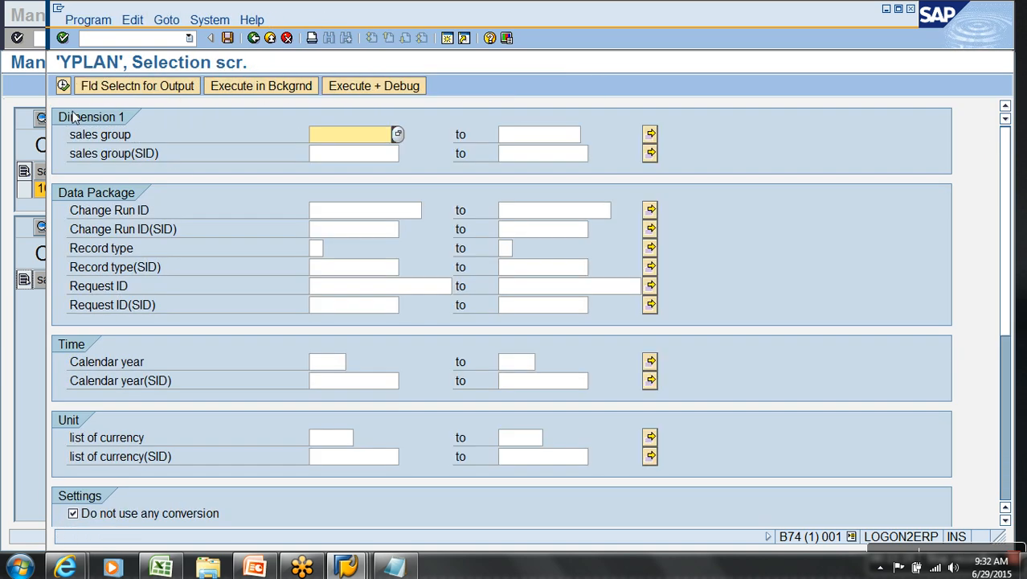
{"action": "left_click", "coordinate": [64, 85]}
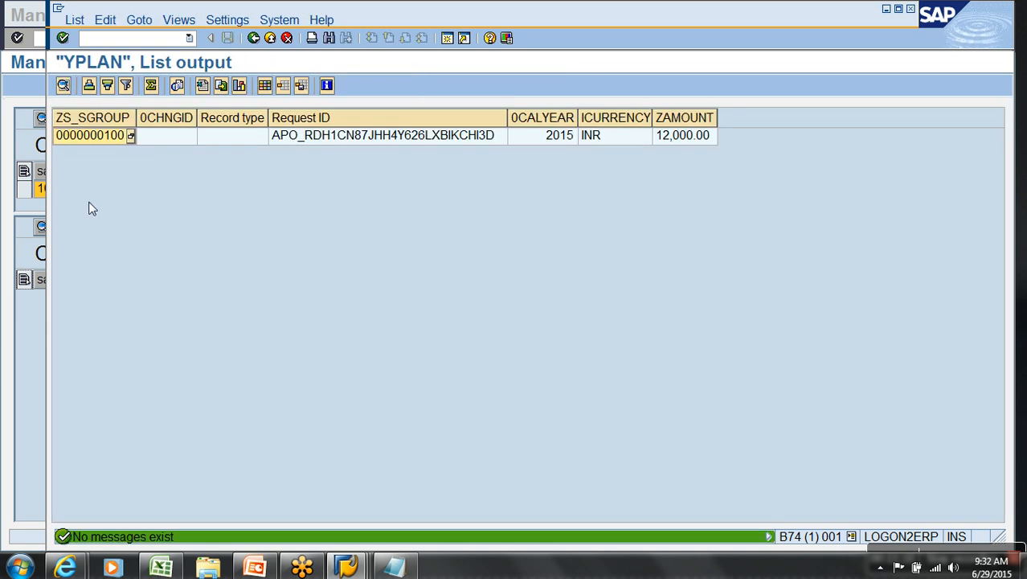
Hide the 0CHNGID, Record type and Request ID columns in the YPLAN list output.
{"action": "left_click", "coordinate": [188, 130]}
{"action": "left_click", "coordinate": [328, 118], "text": "shift"}
{"action": "right_click", "coordinate": [328, 117]}
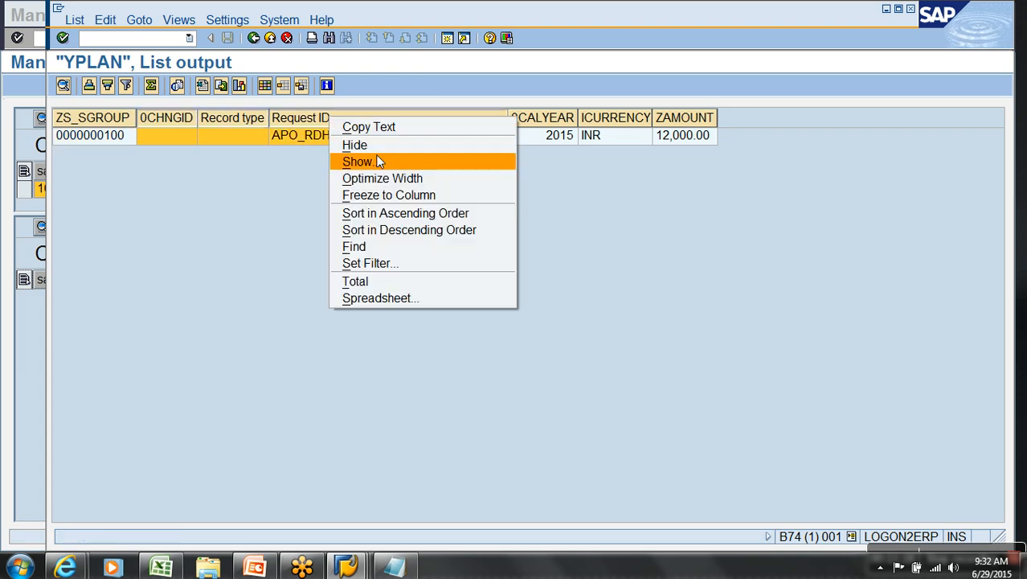
{"action": "left_click", "coordinate": [376, 161]}
{"action": "left_click", "coordinate": [104, 468]}
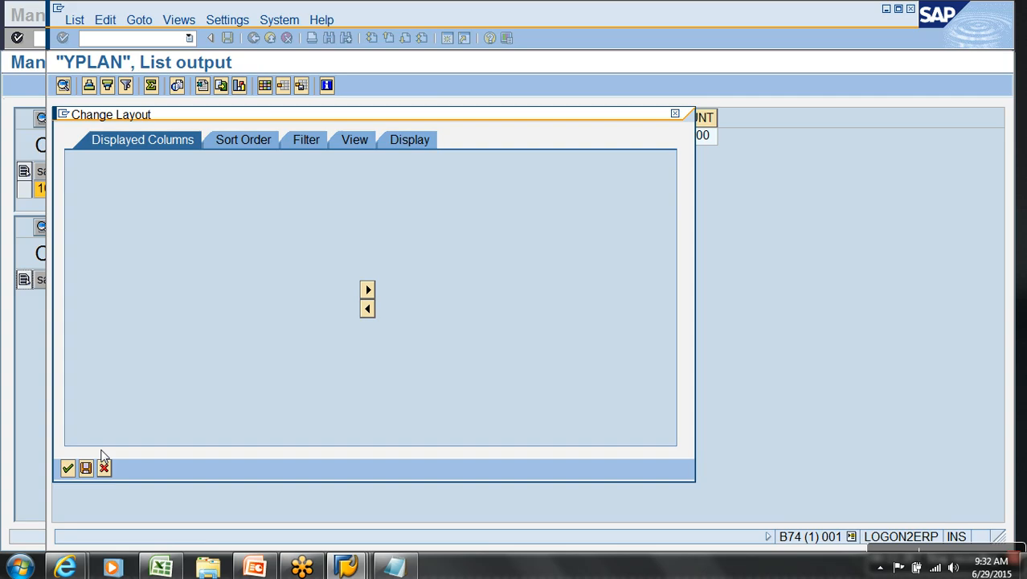
{"action": "right_click", "coordinate": [249, 123]}
{"action": "left_click", "coordinate": [289, 153]}
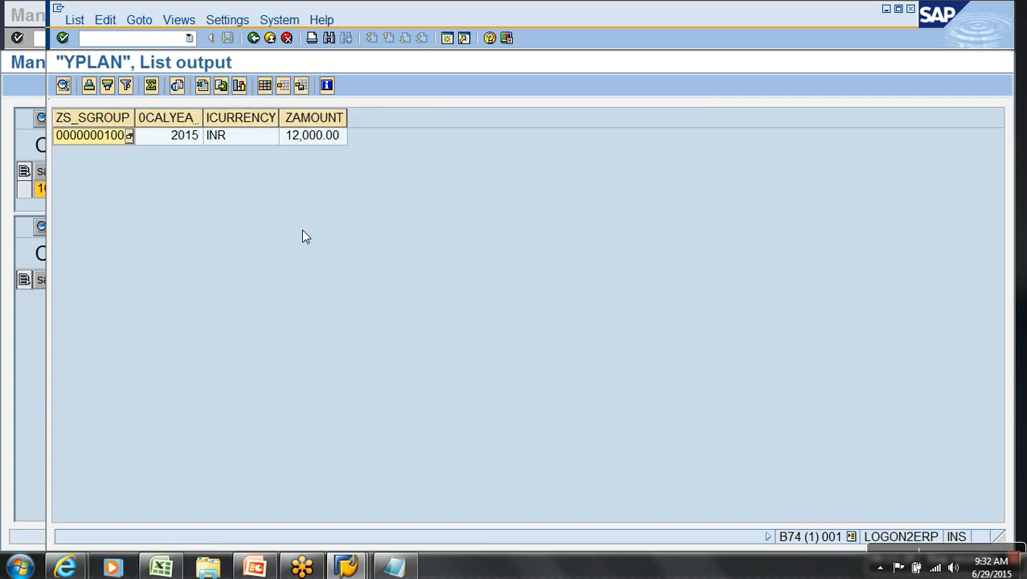
Switch to manual data entry for YPLAN, set the amount of the sales group 100 record to 15,000 and save it.
{"action": "key", "text": "F3"}
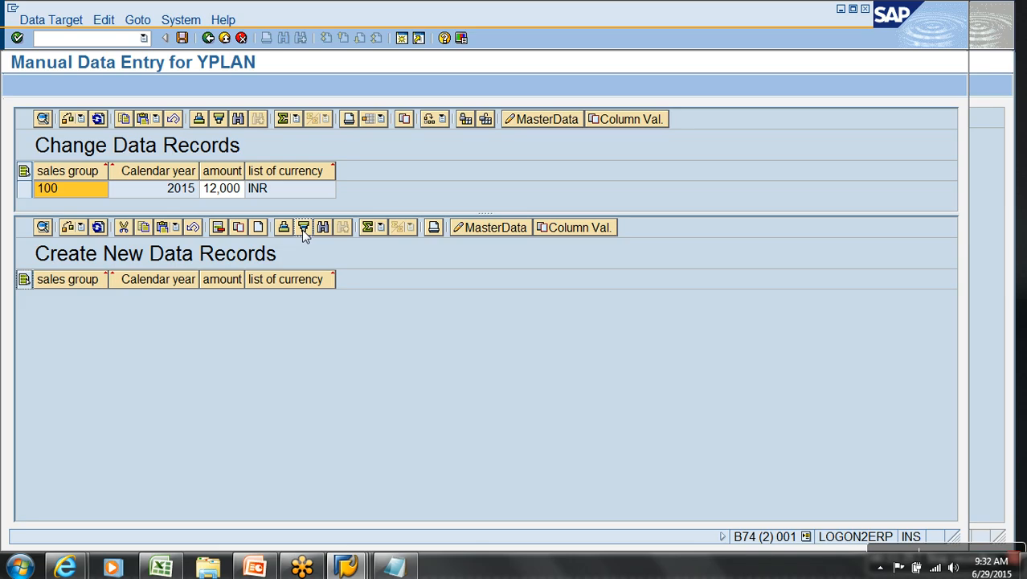
{"action": "left_click_drag", "start_coordinate": [228, 213], "coordinate": [229, 246]}
{"action": "left_click", "coordinate": [215, 190]}
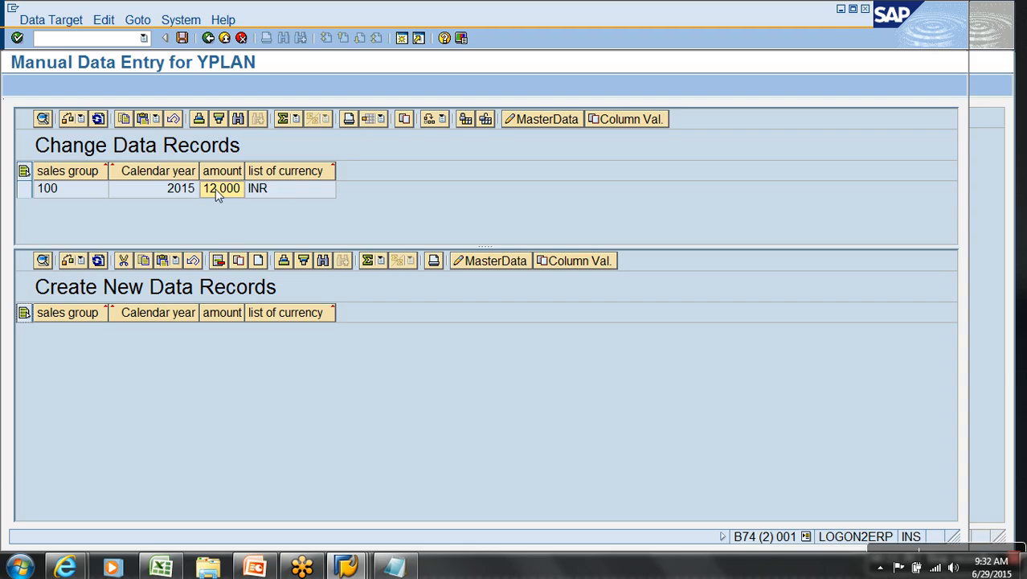
{"action": "left_click", "coordinate": [211, 187]}
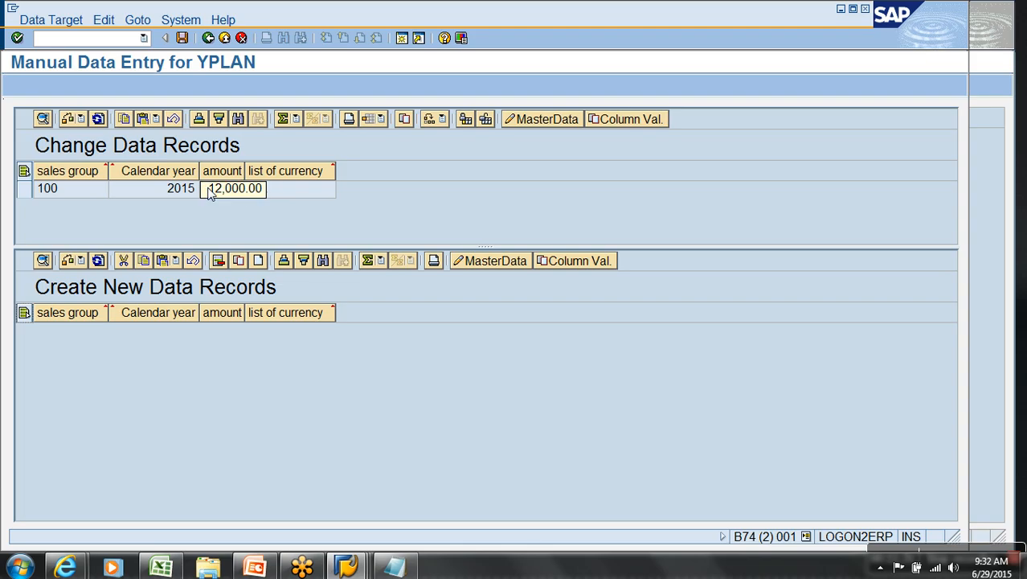
{"action": "left_click", "coordinate": [209, 189]}
{"action": "key", "text": "BackSpace"}
{"action": "key", "text": "Delete"}
{"action": "key", "text": "Delete"}
{"action": "key", "text": "Delete"}
{"action": "key", "text": "Delete"}
{"action": "key", "text": "Delete"}
{"action": "key", "text": "Delete"}
{"action": "key", "text": "Delete"}
{"action": "key", "text": "Delete"}
{"action": "type", "text": "15,000"}
{"action": "key", "text": "Return"}
{"action": "left_click", "coordinate": [181, 38]}
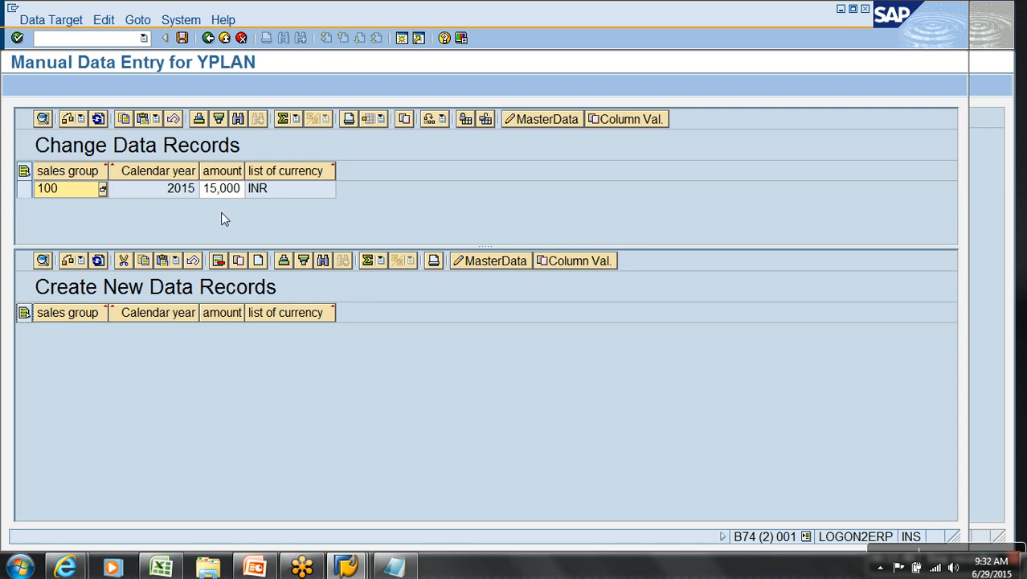
Return to the YPLAN list output, run it again with no restrictions and hide the 0CHNGID, Record type and Request ID columns.
{"action": "key", "text": "alt+Tab"}
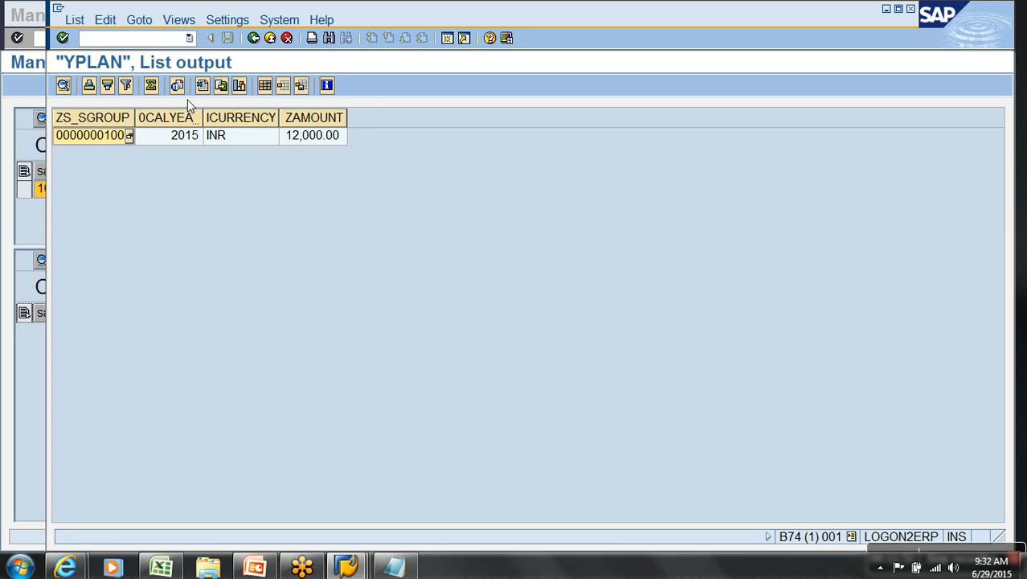
{"action": "left_click", "coordinate": [253, 38]}
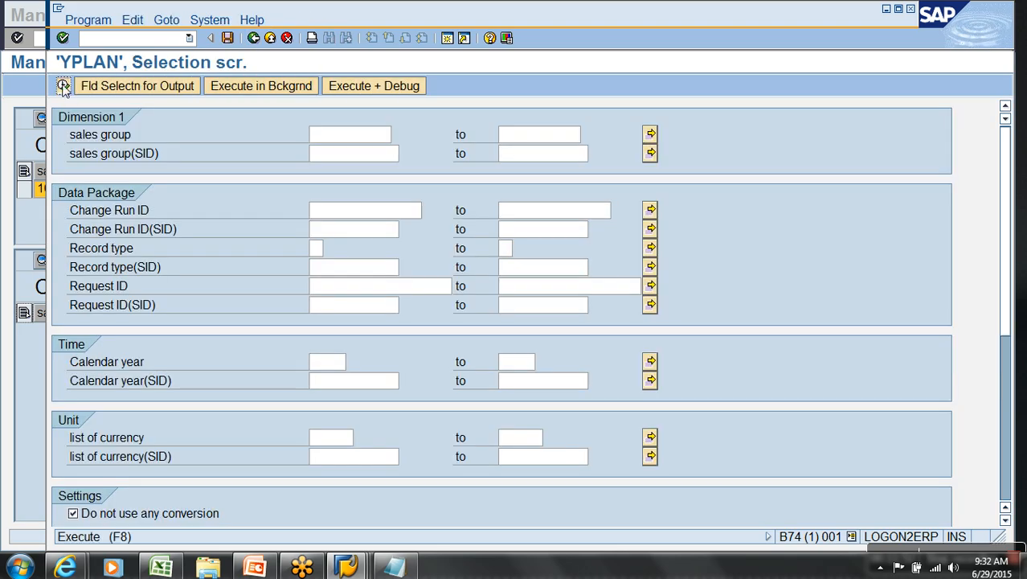
{"action": "left_click", "coordinate": [64, 85]}
{"action": "left_click_drag", "start_coordinate": [191, 131], "coordinate": [338, 132]}
{"action": "right_click", "coordinate": [337, 132]}
{"action": "left_click", "coordinate": [368, 148]}
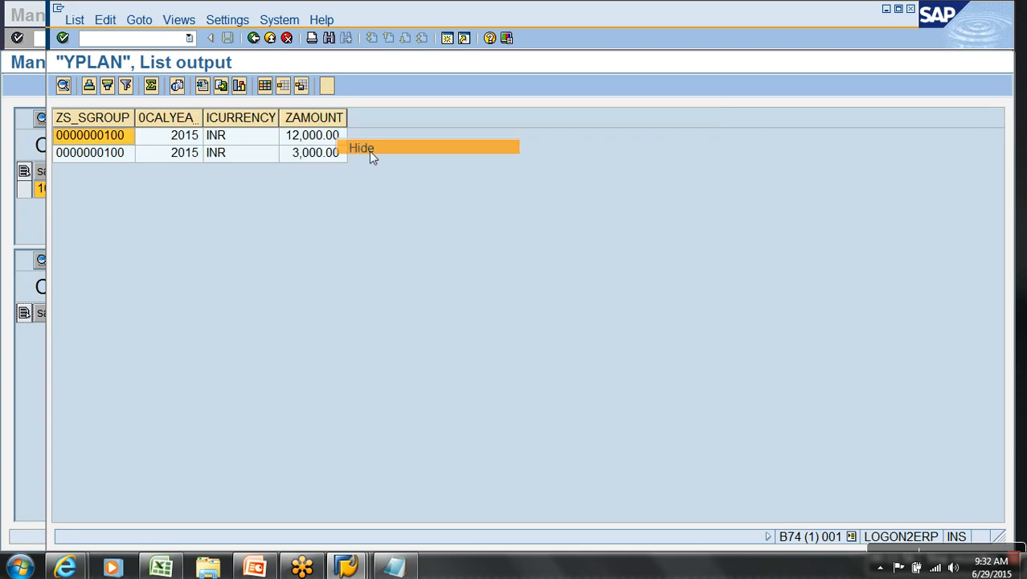
{"action": "left_click", "coordinate": [293, 153]}
{"action": "left_click", "coordinate": [342, 272]}
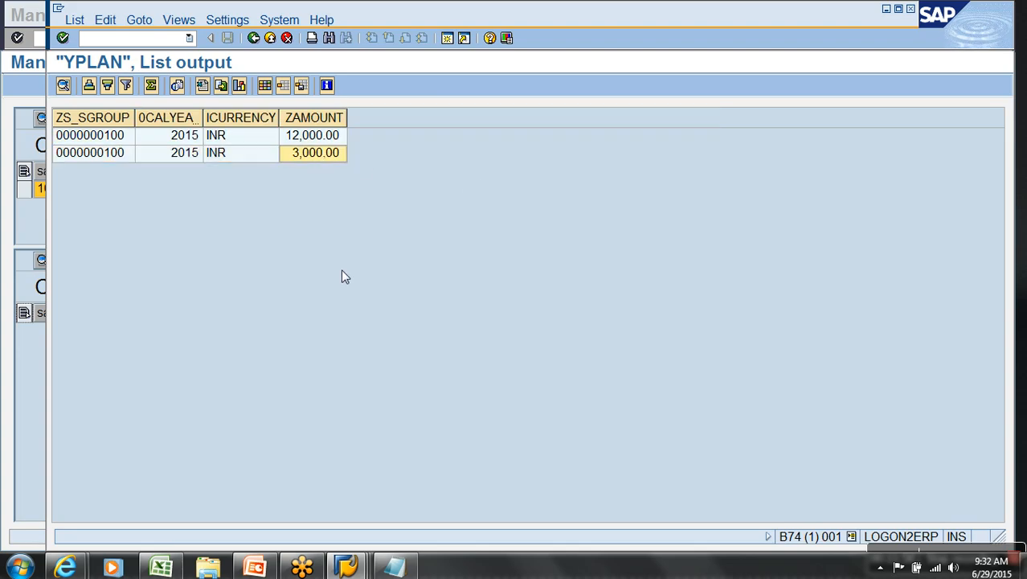
Switch back to manual data entry, set the sales group 100 record's amount to 10,000 and save it.
{"action": "key", "text": "alt+Tab"}
{"action": "left_click", "coordinate": [243, 190]}
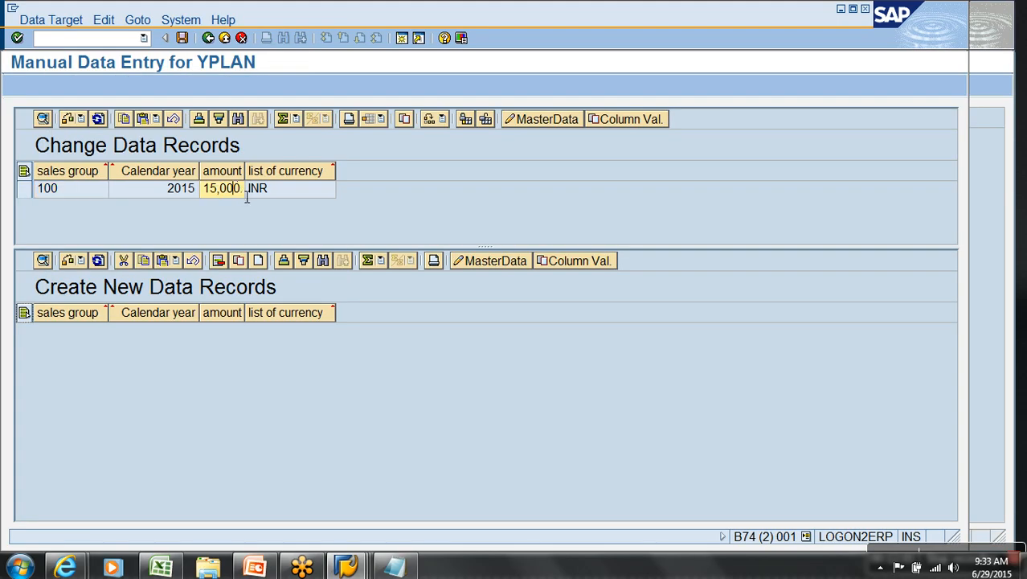
{"action": "left_click_drag", "start_coordinate": [211, 191], "coordinate": [261, 193]}
{"action": "type", "text": "10000"}
{"action": "key", "text": "Return"}
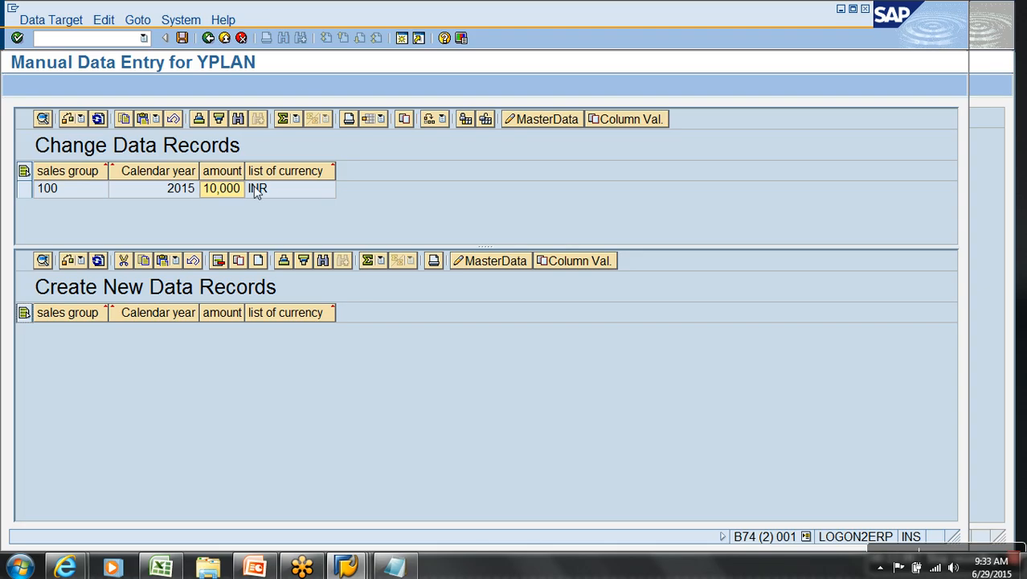
{"action": "left_click", "coordinate": [183, 38]}
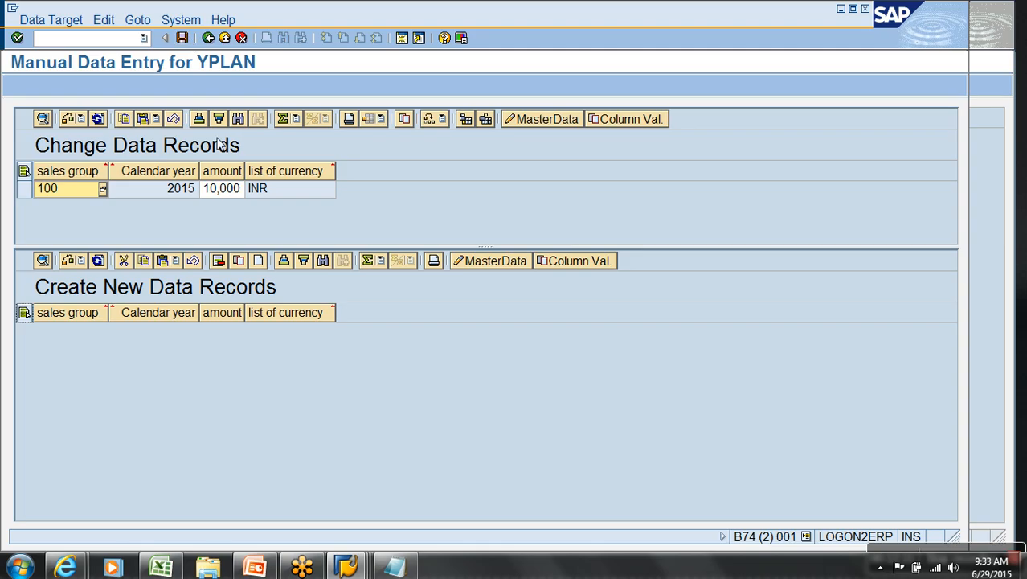
Display the YPLAN contents again after saving the 10,000 amount, hiding the 0CHNGID, Record type and Request ID columns.
{"action": "left_click", "coordinate": [253, 37]}
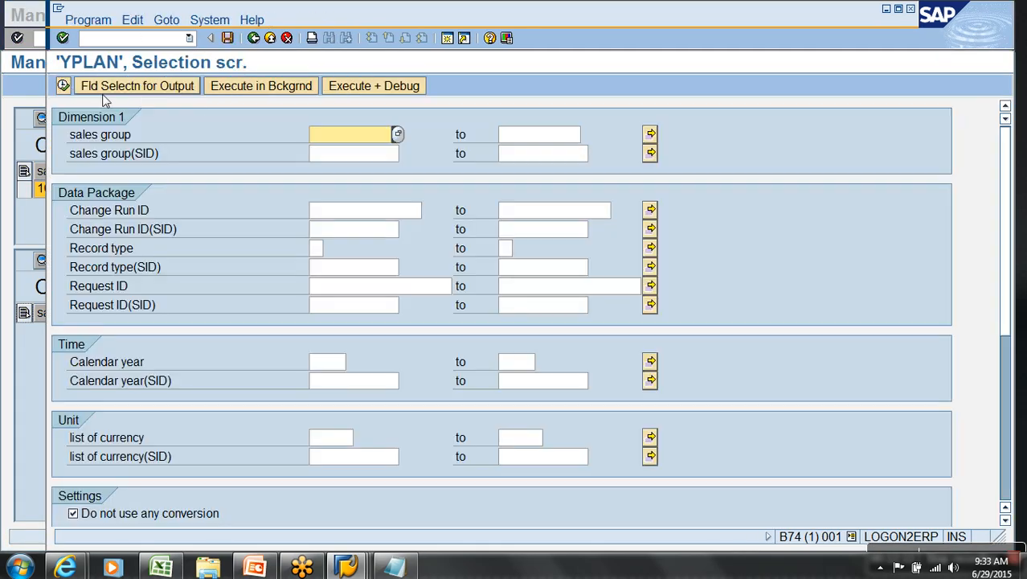
{"action": "left_click", "coordinate": [61, 84]}
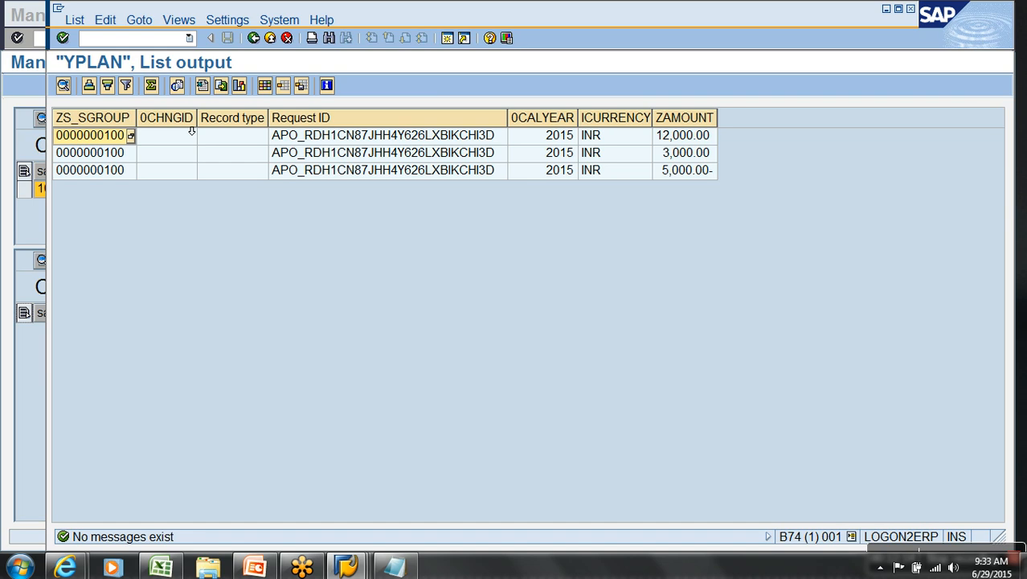
{"action": "left_click_drag", "start_coordinate": [191, 121], "coordinate": [351, 122]}
{"action": "right_click", "coordinate": [376, 123]}
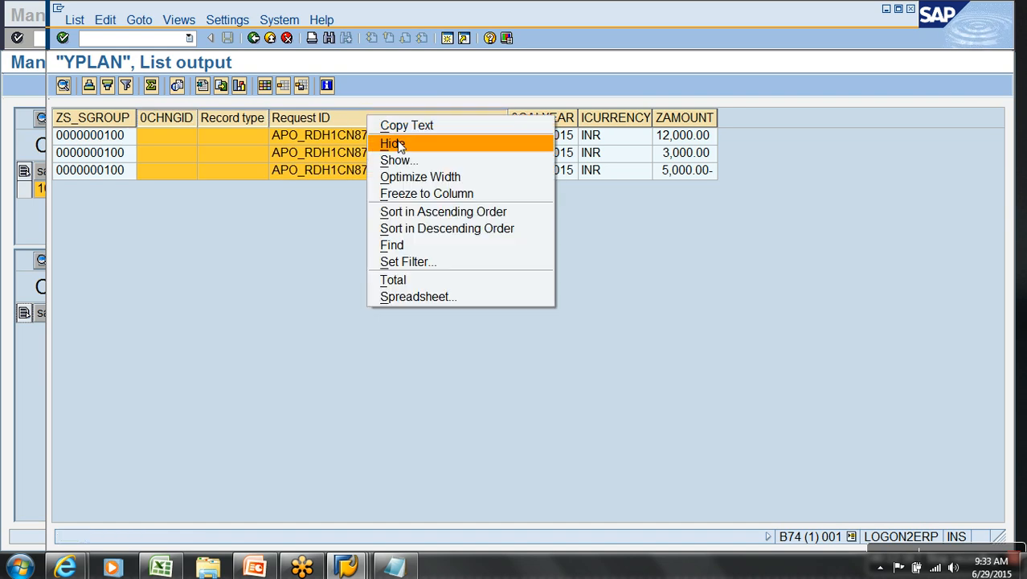
{"action": "left_click", "coordinate": [395, 142]}
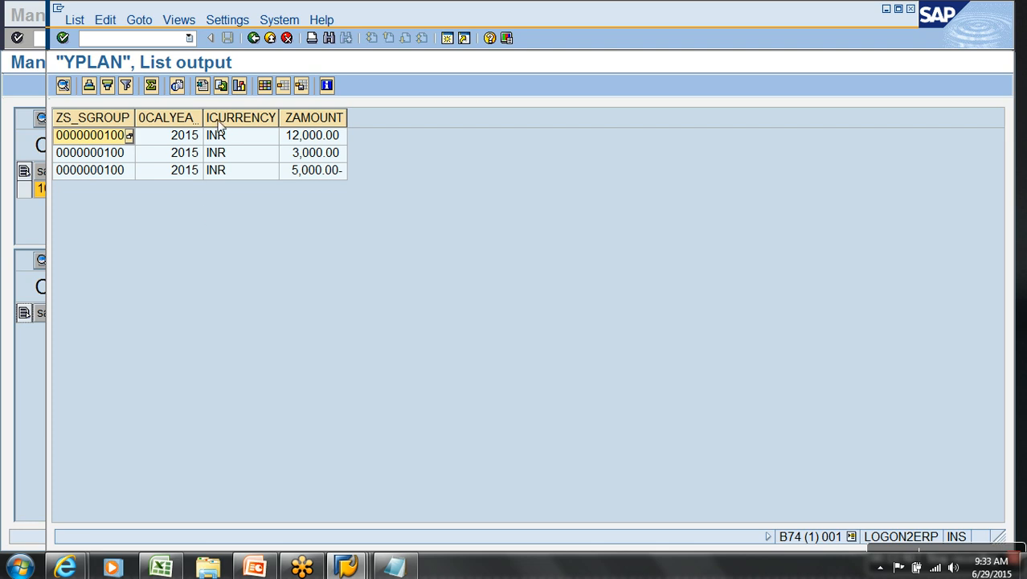
Return to the request list of YPLAN, check the request status, then leave and reopen the management view of Demo Planning Cube.
{"action": "left_click", "coordinate": [253, 38]}
{"action": "left_click", "coordinate": [253, 39]}
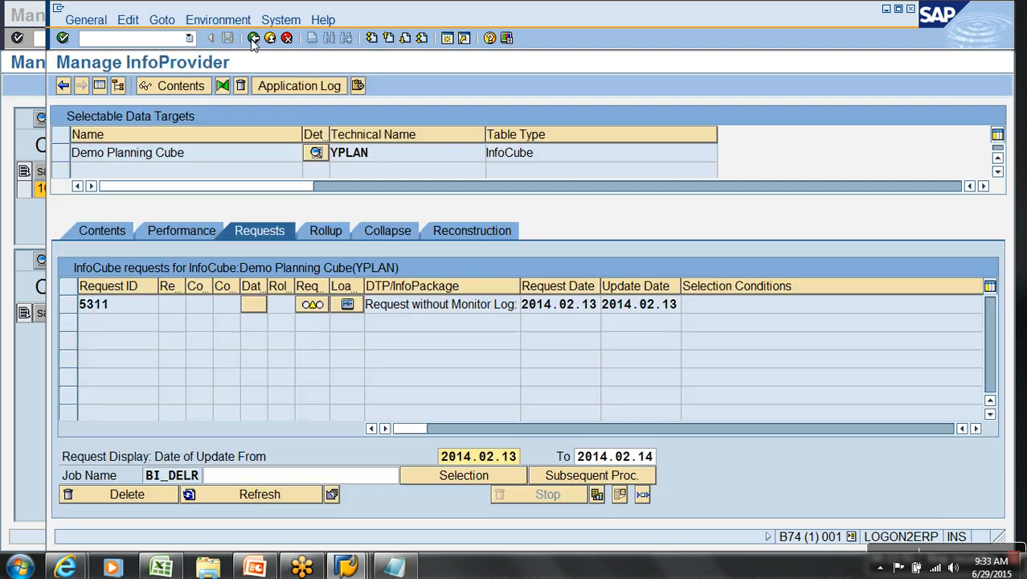
{"action": "mouse_move", "coordinate": [309, 316]}
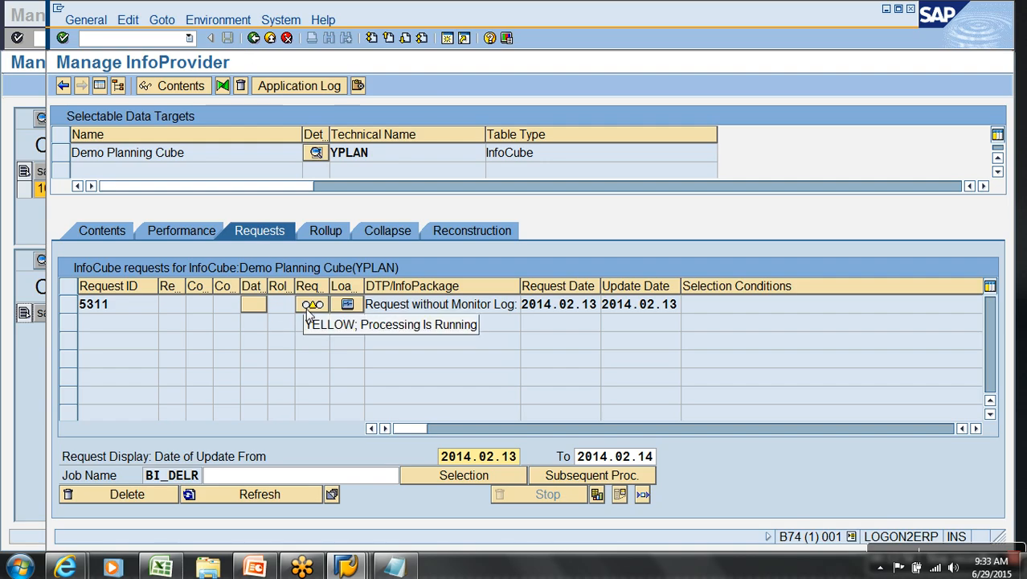
{"action": "left_click", "coordinate": [254, 39]}
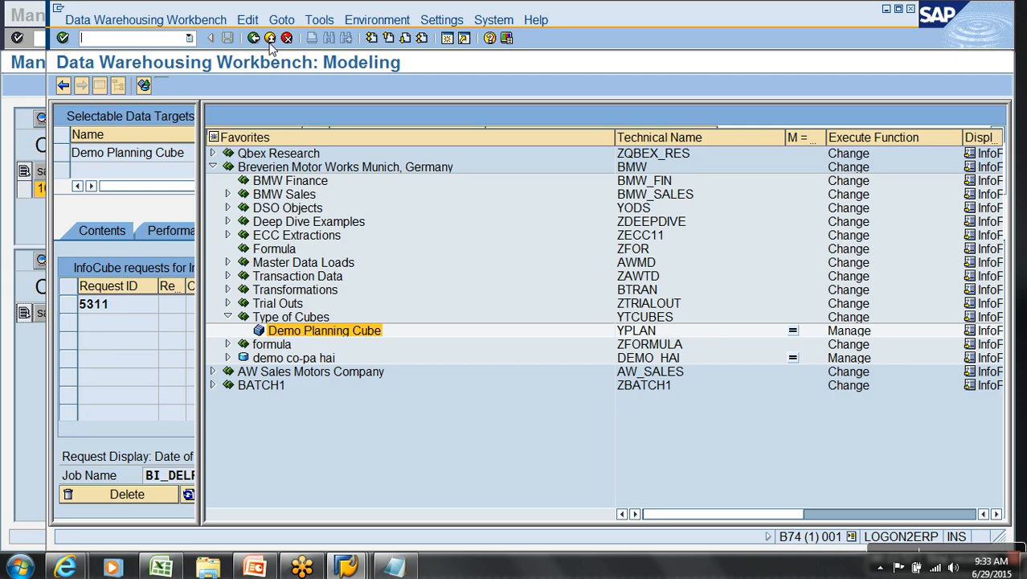
{"action": "right_click", "coordinate": [318, 331]}
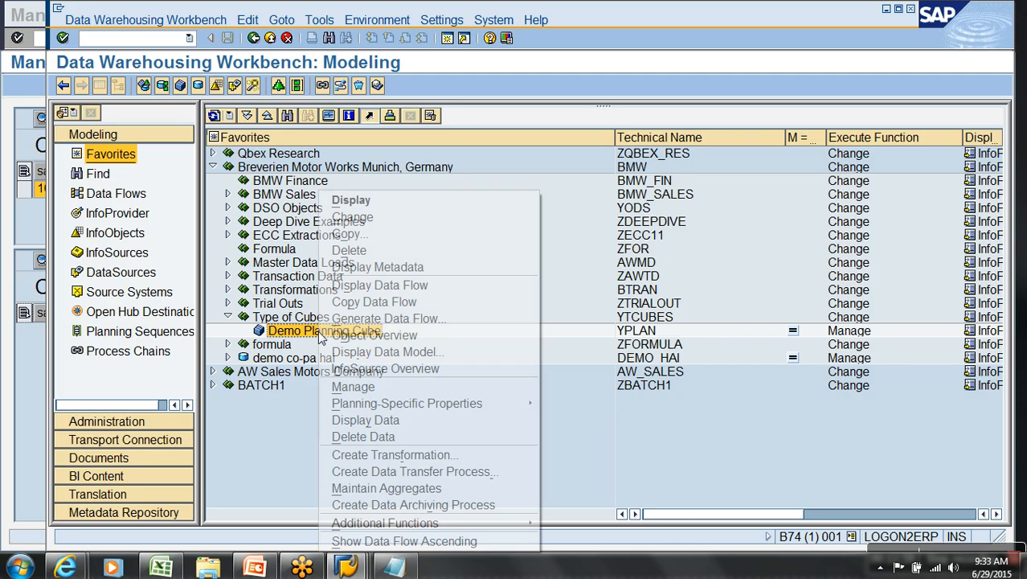
{"action": "left_click", "coordinate": [354, 387]}
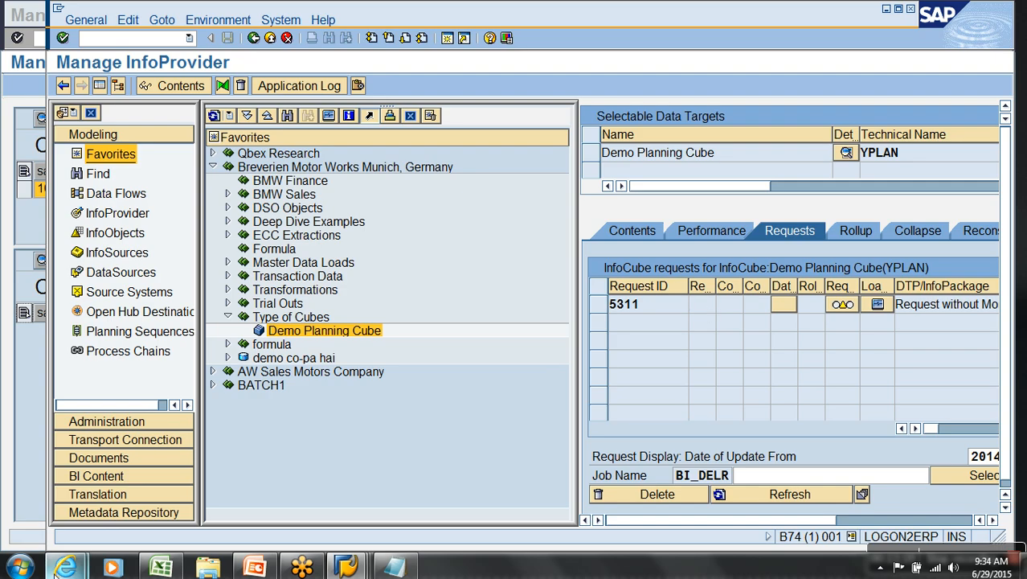
Open BEx Query Designer and log on to the sap bw system with the account password.
{"action": "left_click", "coordinate": [19, 568]}
{"action": "left_click", "coordinate": [56, 277]}
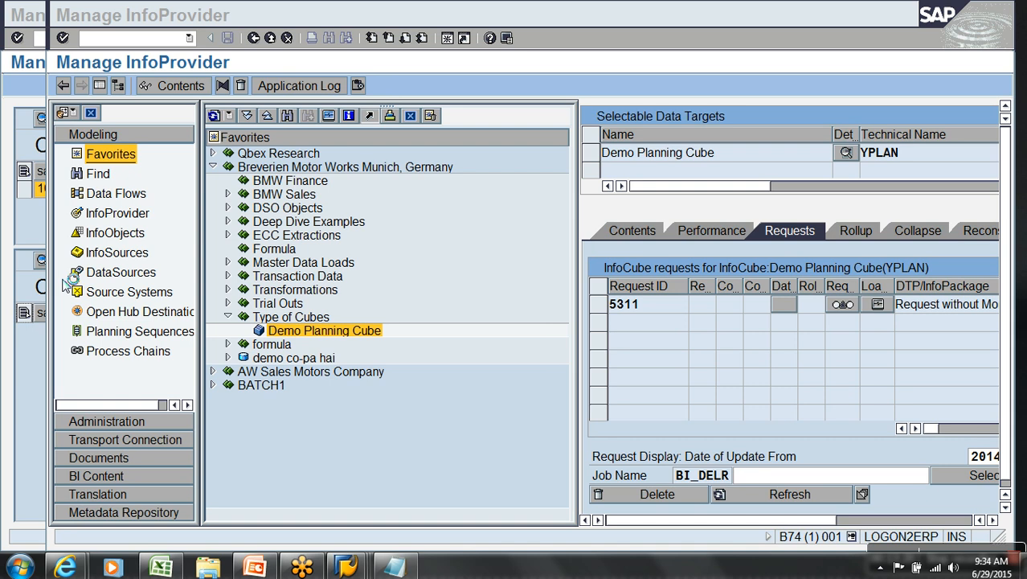
{"action": "left_click", "coordinate": [455, 259]}
{"action": "left_click", "coordinate": [547, 365]}
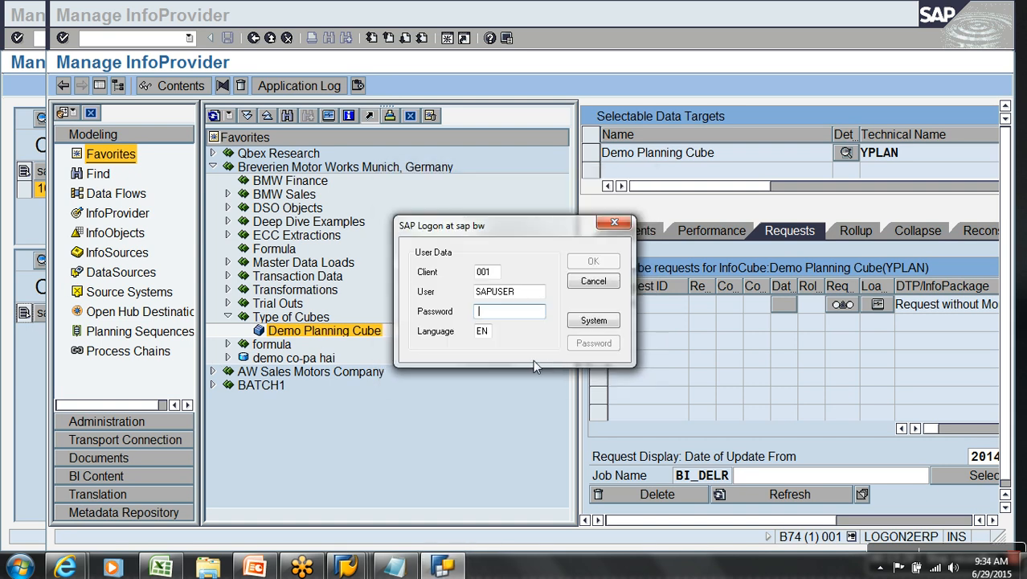
{"action": "type", "text": "•••••"}
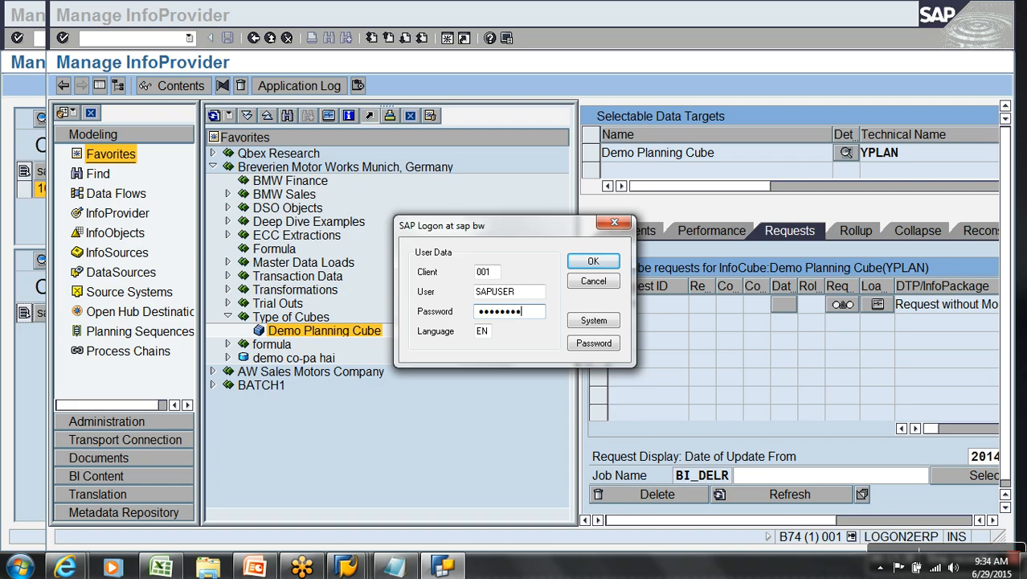
{"action": "left_click", "coordinate": [593, 262]}
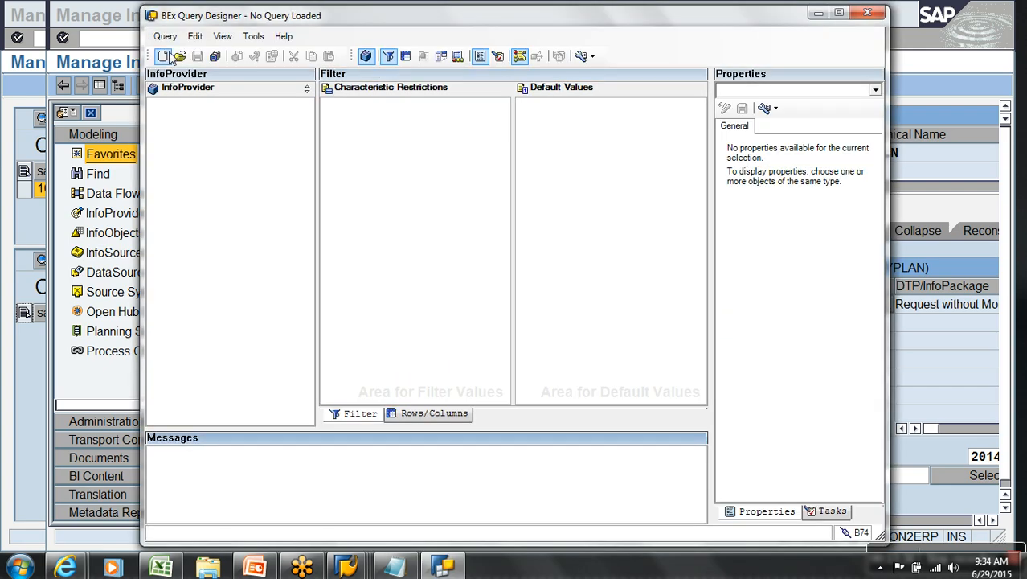
Create a new query on the YPLAN InfoProvider.
{"action": "left_click", "coordinate": [164, 56]}
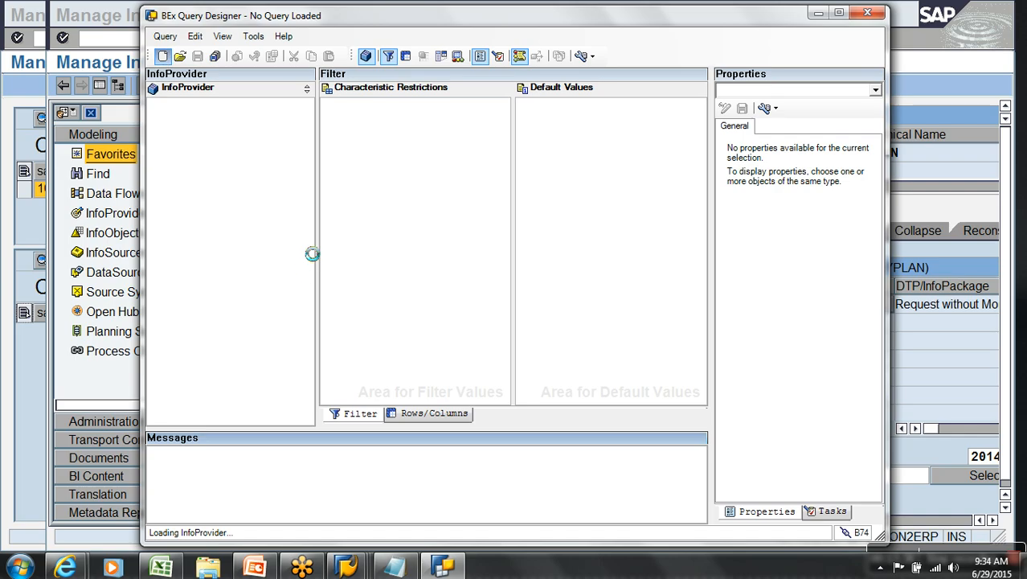
{"action": "left_click", "coordinate": [333, 197]}
{"action": "type", "text": "yplan"}
{"action": "key", "text": "Return"}
{"action": "double_click", "coordinate": [477, 304]}
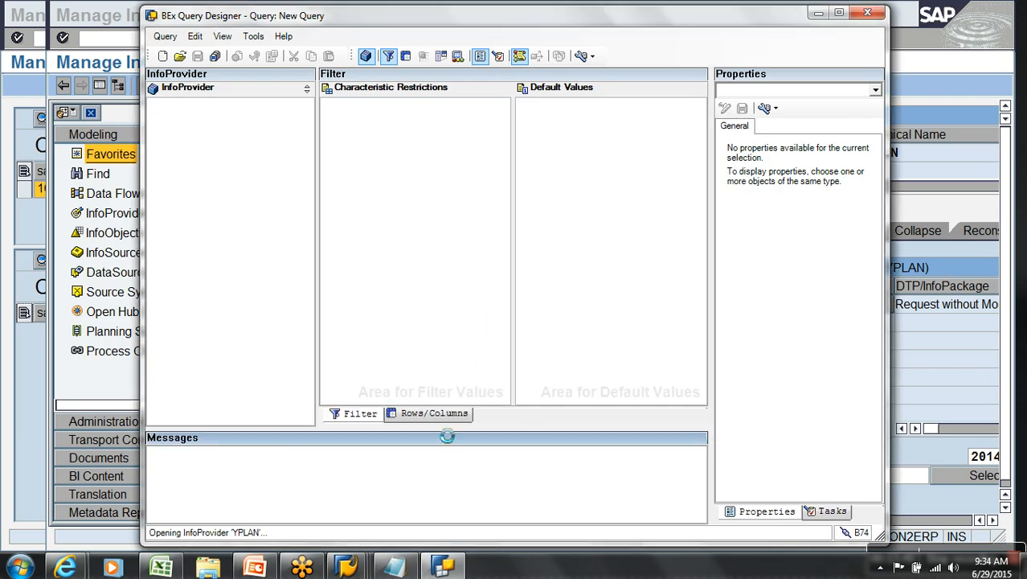
Add sales group and Calendar year to the query's rows and the amount key figure to its columns.
{"action": "left_click", "coordinate": [435, 413]}
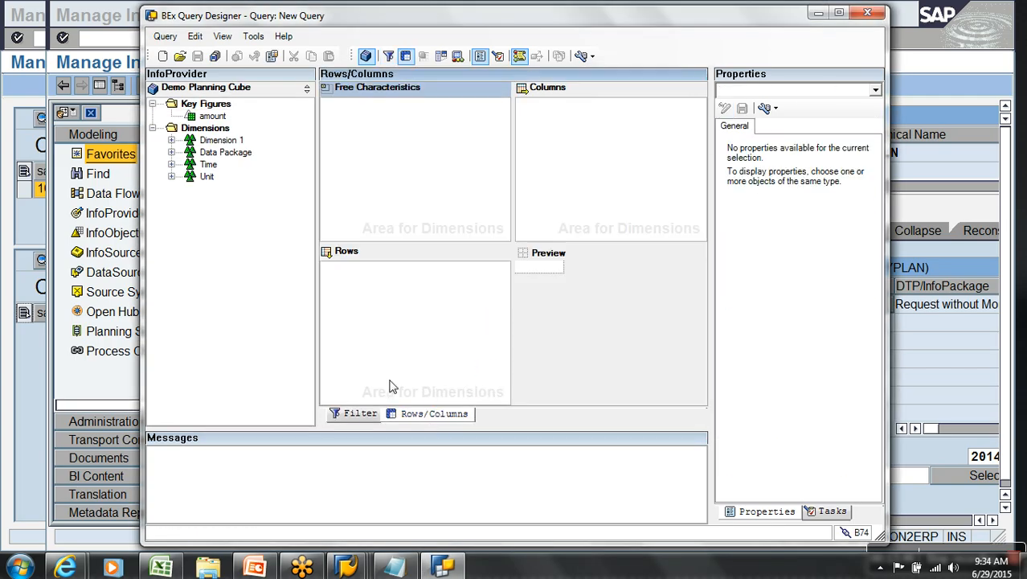
{"action": "left_click", "coordinate": [172, 140]}
{"action": "left_click_drag", "start_coordinate": [231, 155], "coordinate": [346, 281]}
{"action": "left_click", "coordinate": [171, 176]}
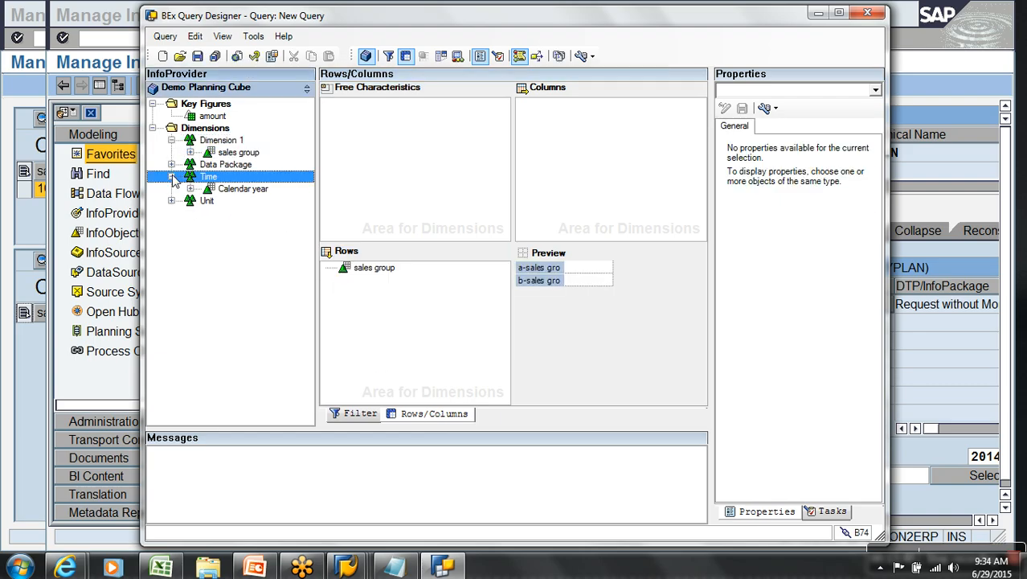
{"action": "left_click_drag", "start_coordinate": [230, 190], "coordinate": [362, 279]}
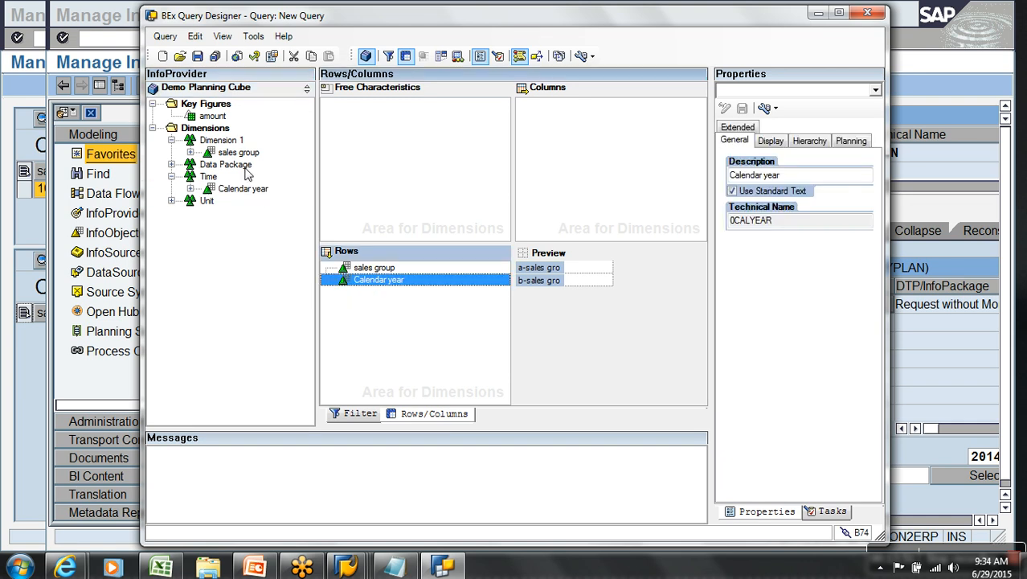
{"action": "left_click_drag", "start_coordinate": [222, 117], "coordinate": [571, 138]}
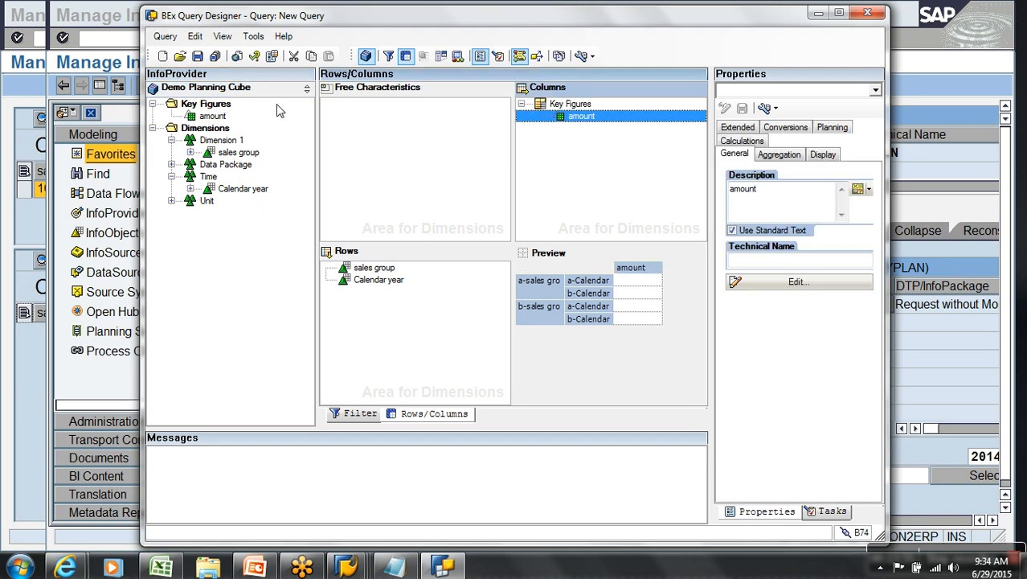
Execute the query, saving it first with YPLAN as both description and technical name.
{"action": "left_click", "coordinate": [238, 57]}
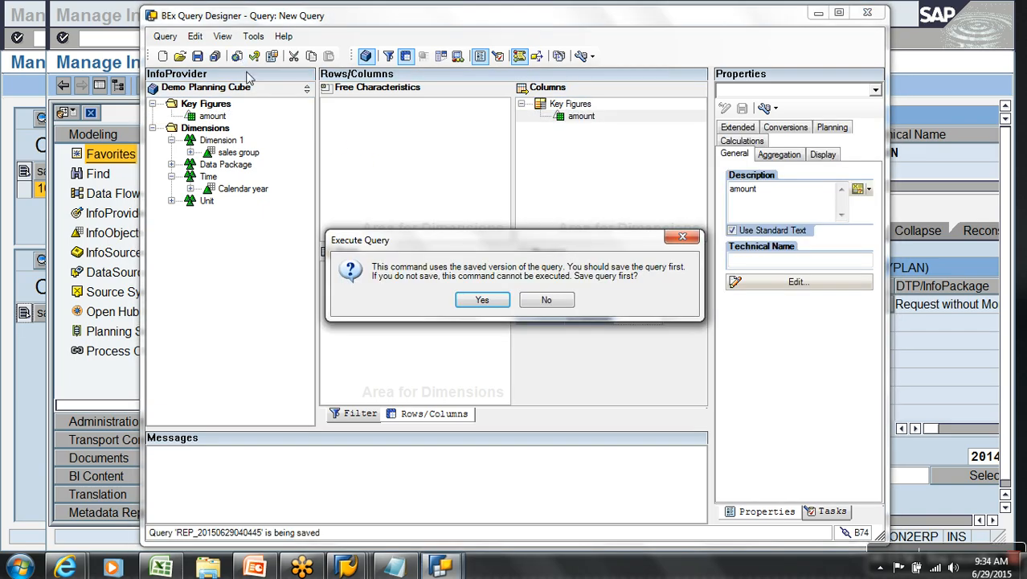
{"action": "left_click", "coordinate": [482, 299]}
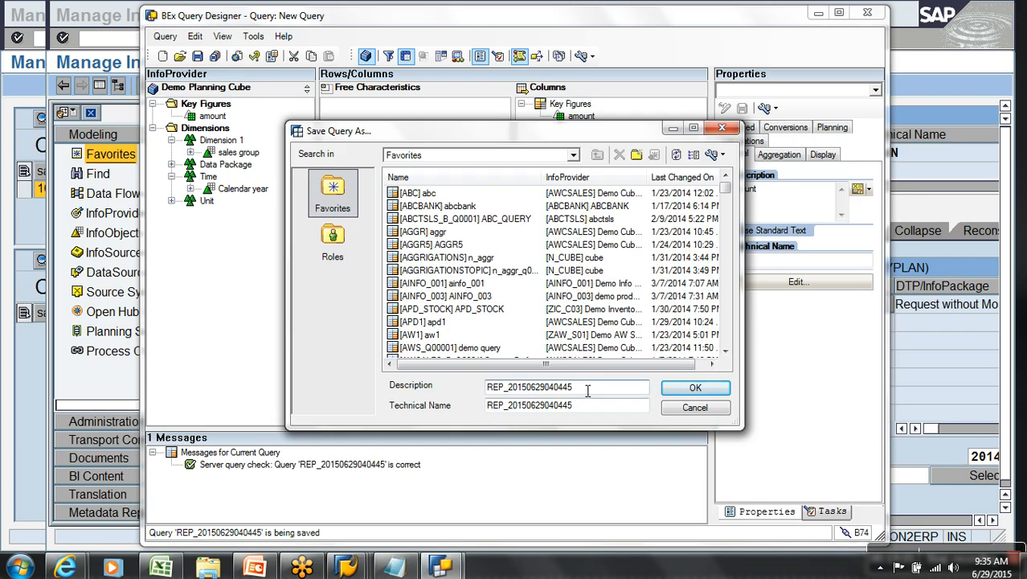
{"action": "left_click_drag", "start_coordinate": [587, 390], "coordinate": [481, 384]}
{"action": "type", "text": "YPLAN"}
{"action": "key", "text": "Tab"}
{"action": "type", "text": "Y"}
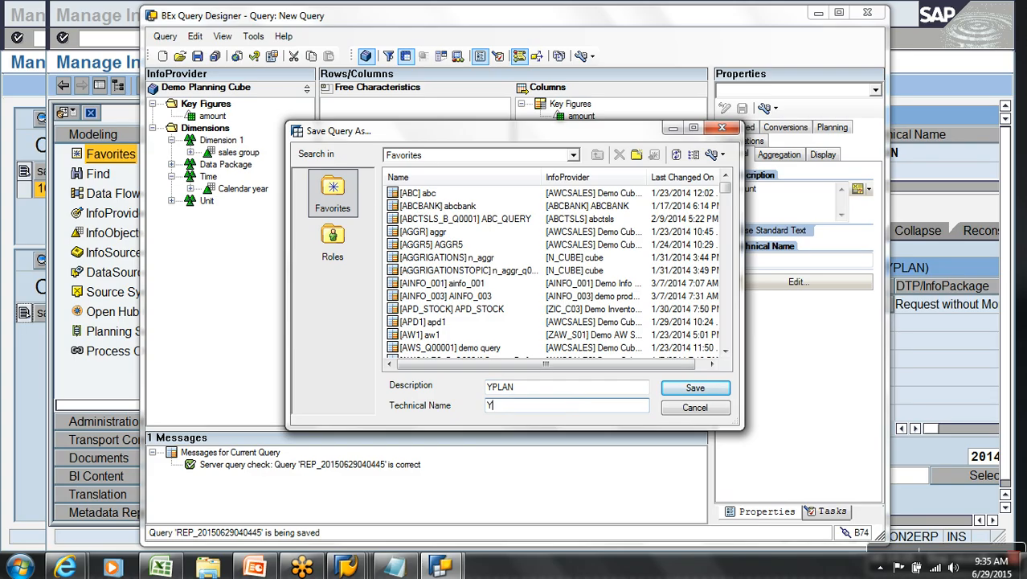
{"action": "type", "text": "PLAN"}
{"action": "key", "text": "Return"}
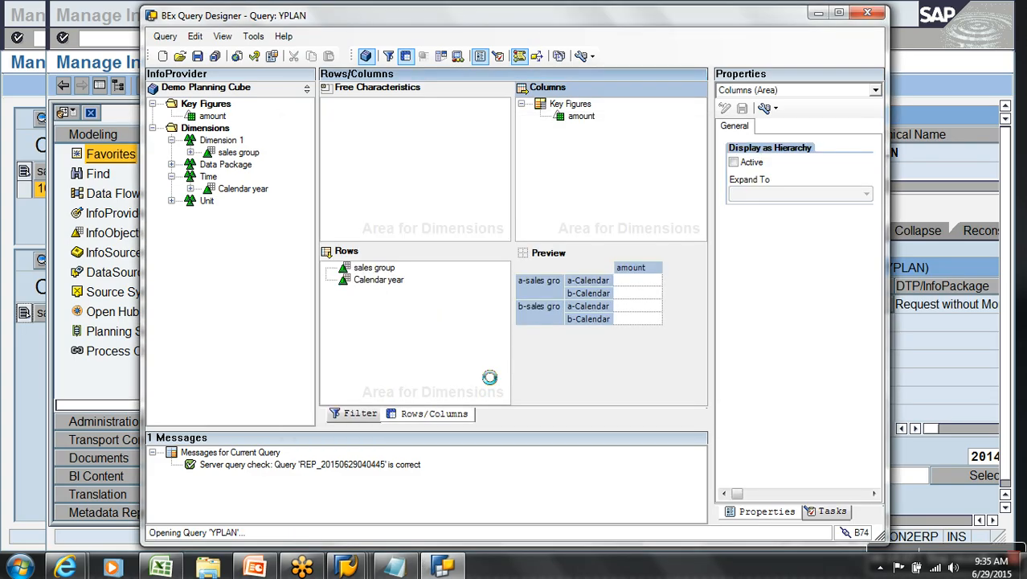
Replace the host name in the query's web address with 192.168.0.6, keeping port 50000, and load the page.
{"action": "left_click", "coordinate": [228, 69]}
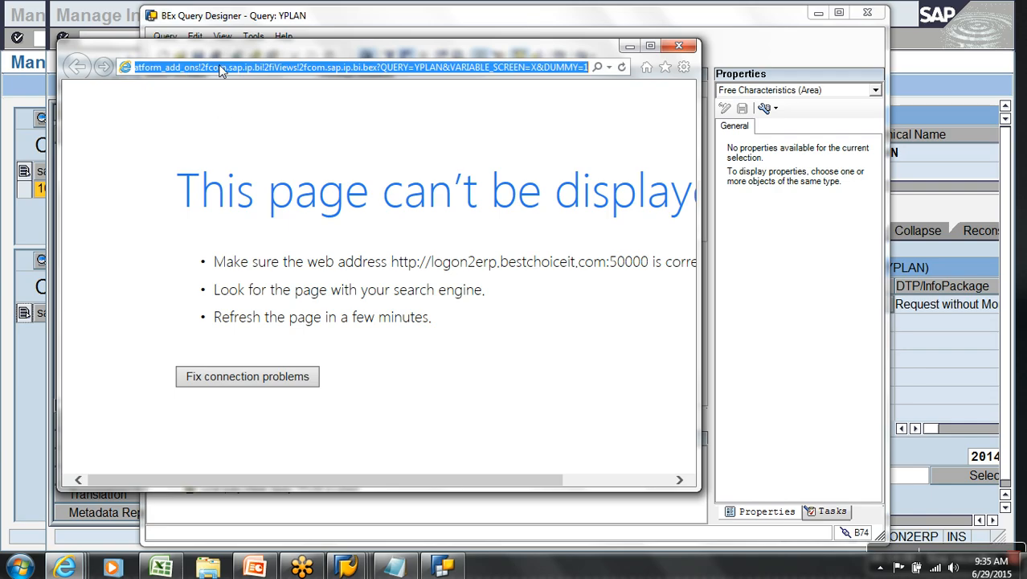
{"action": "key", "text": "Home"}
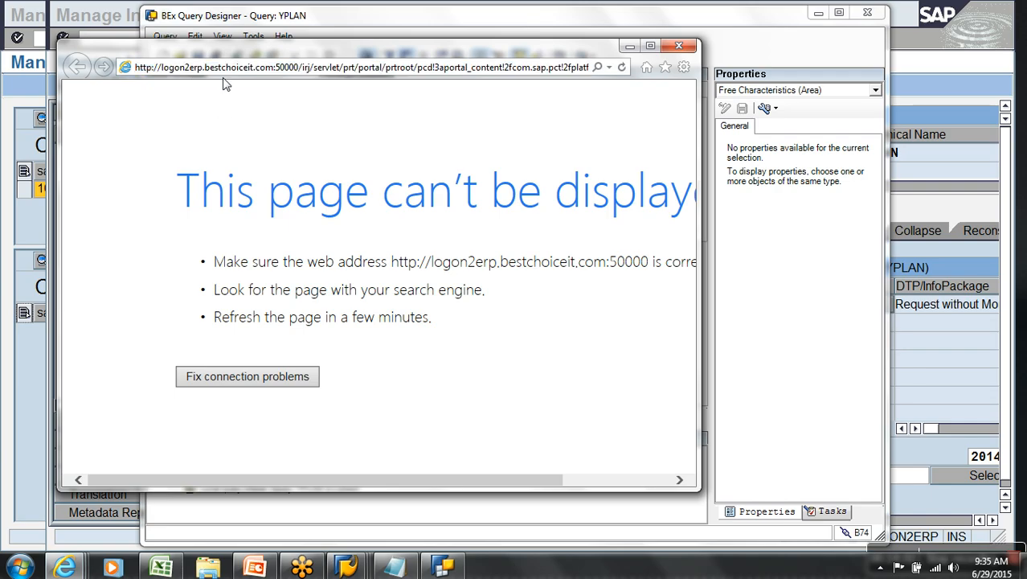
{"action": "left_click_drag", "start_coordinate": [275, 72], "coordinate": [167, 72]}
{"action": "type", "text": "192"}
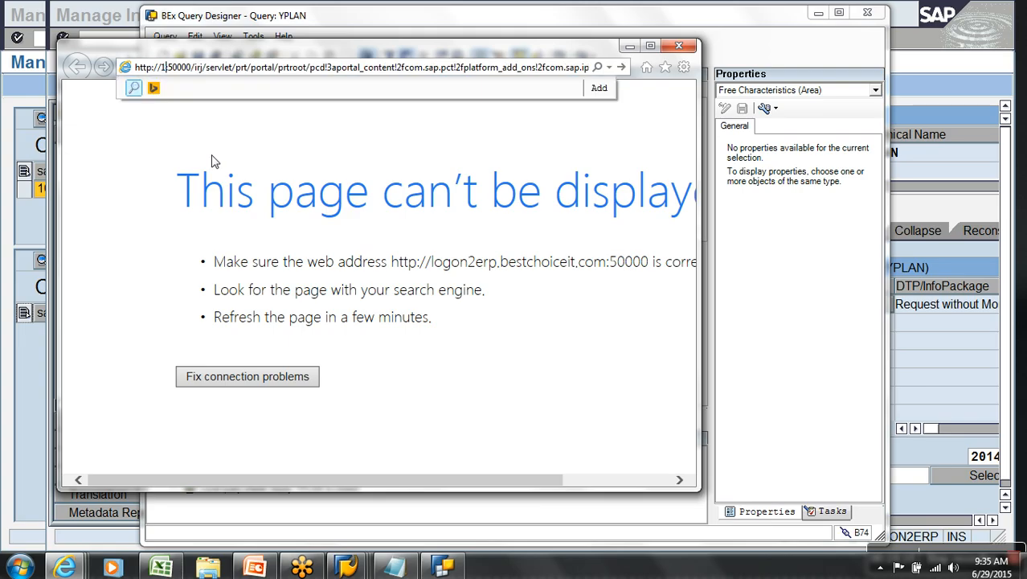
{"action": "type", "text": ".168"}
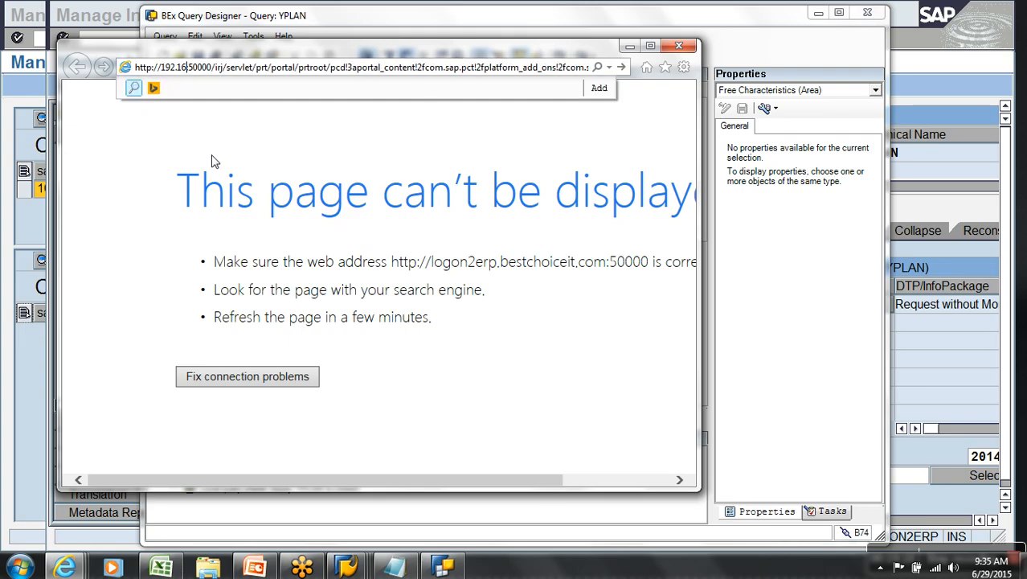
{"action": "type", "text": ".0.6"}
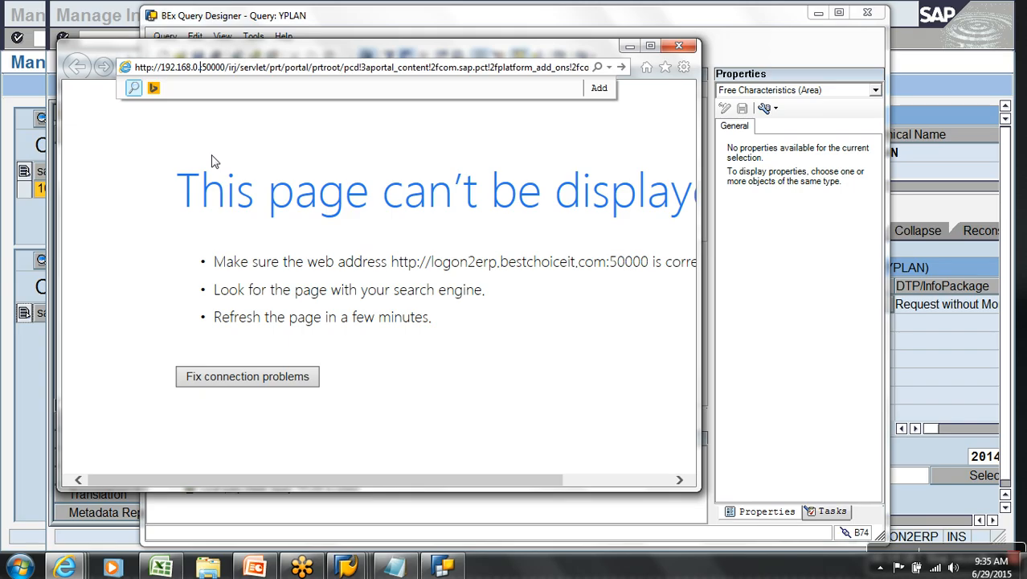
{"action": "key", "text": "Return"}
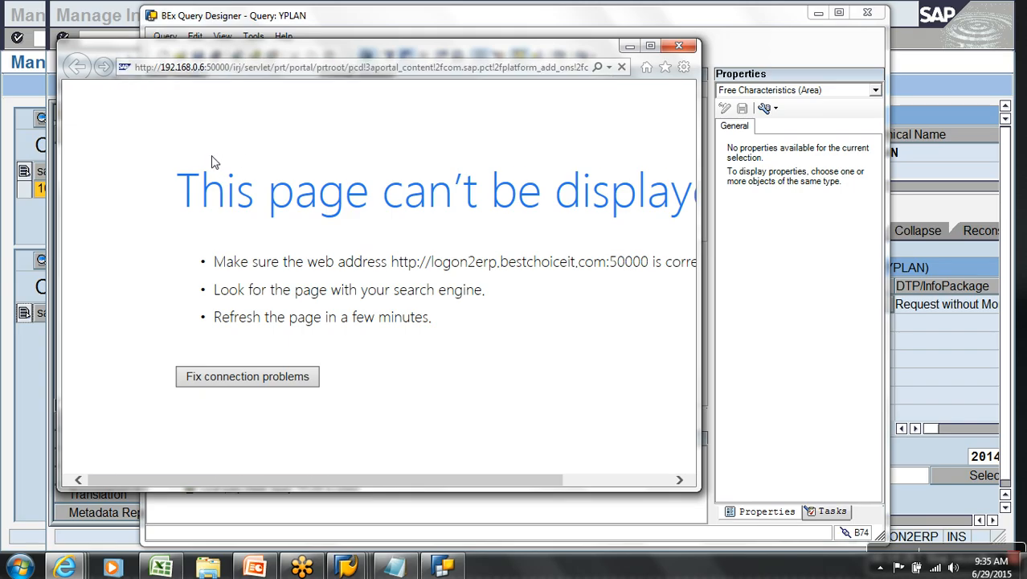
Log on to the SAP NetWeaver portal with the user name and account password, and maximize the browser window showing the YPLAN report.
{"action": "type", "text": "SAPUSER"}
{"action": "key", "text": "Tab"}
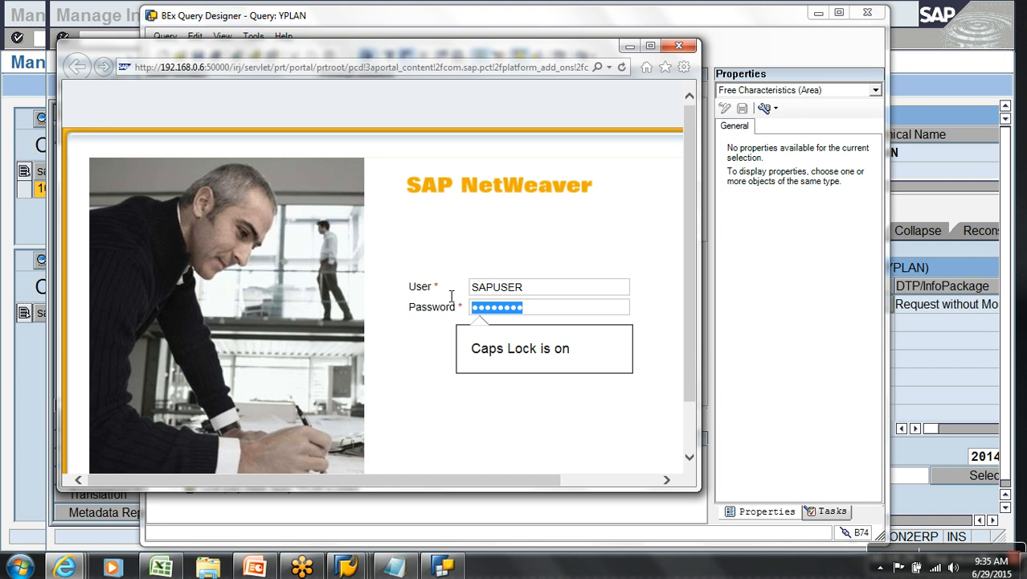
{"action": "key", "text": "Return"}
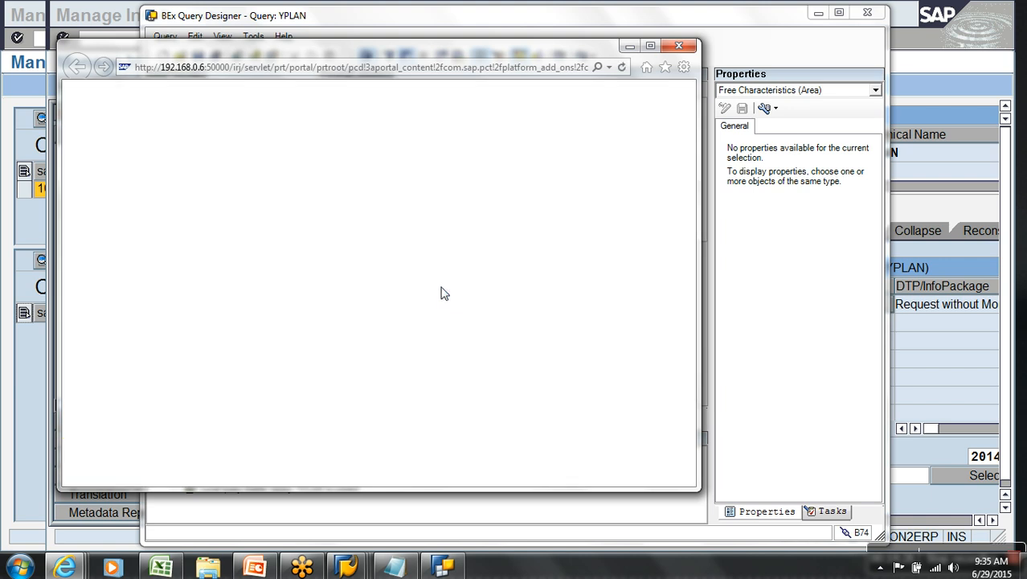
{"action": "left_click", "coordinate": [651, 47]}
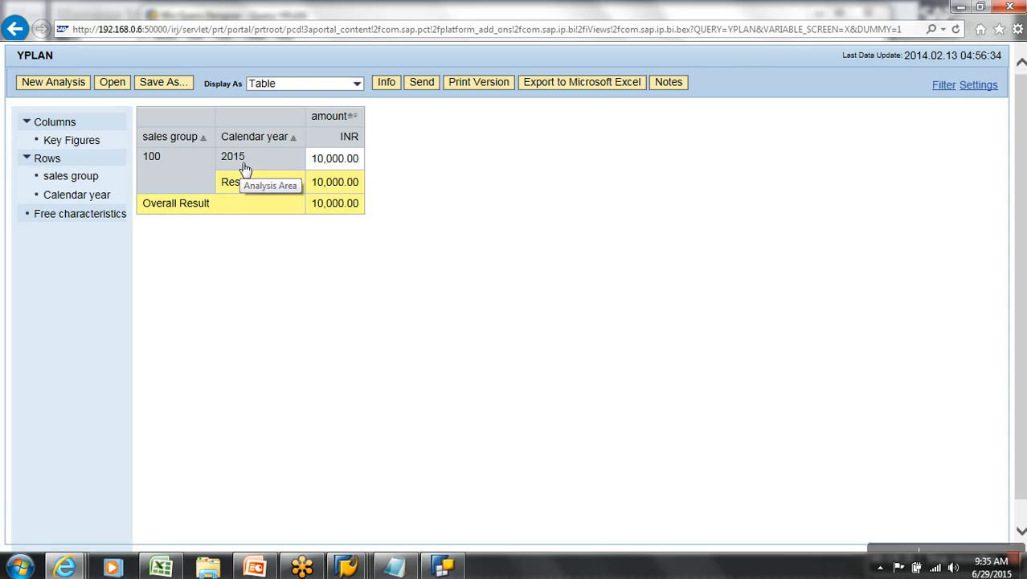
Return to BEx Query Designer and add Request ID from the Data Package dimension to the query's characteristic restrictions.
{"action": "left_click", "coordinate": [442, 568]}
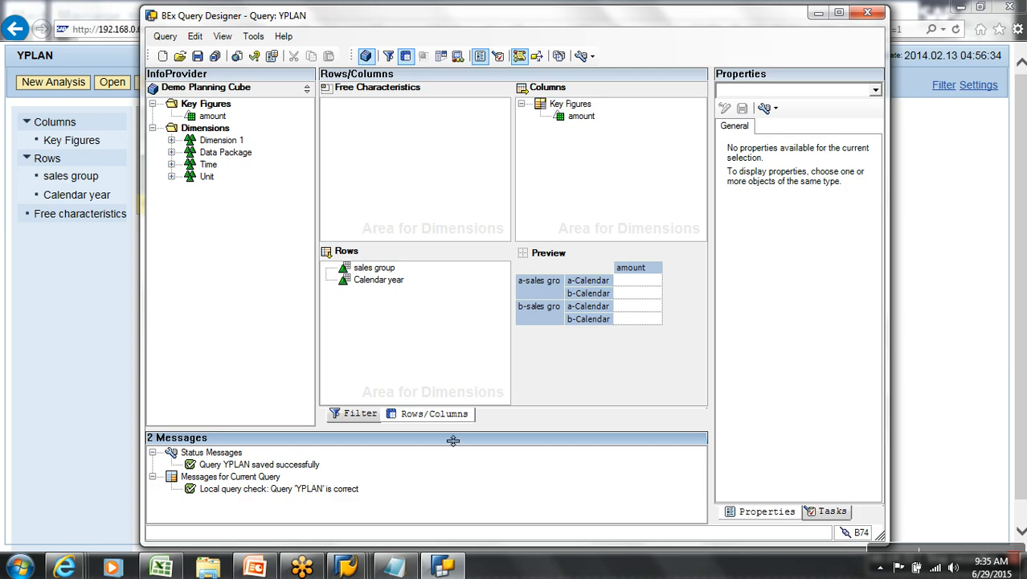
{"action": "left_click", "coordinate": [360, 413]}
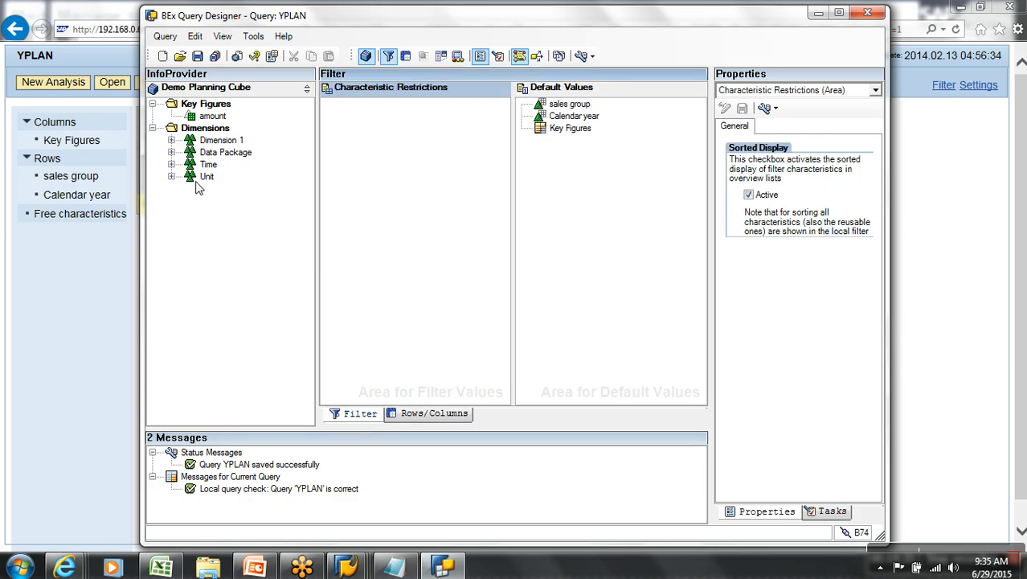
{"action": "left_click", "coordinate": [172, 152]}
{"action": "left_click_drag", "start_coordinate": [238, 164], "coordinate": [385, 164]}
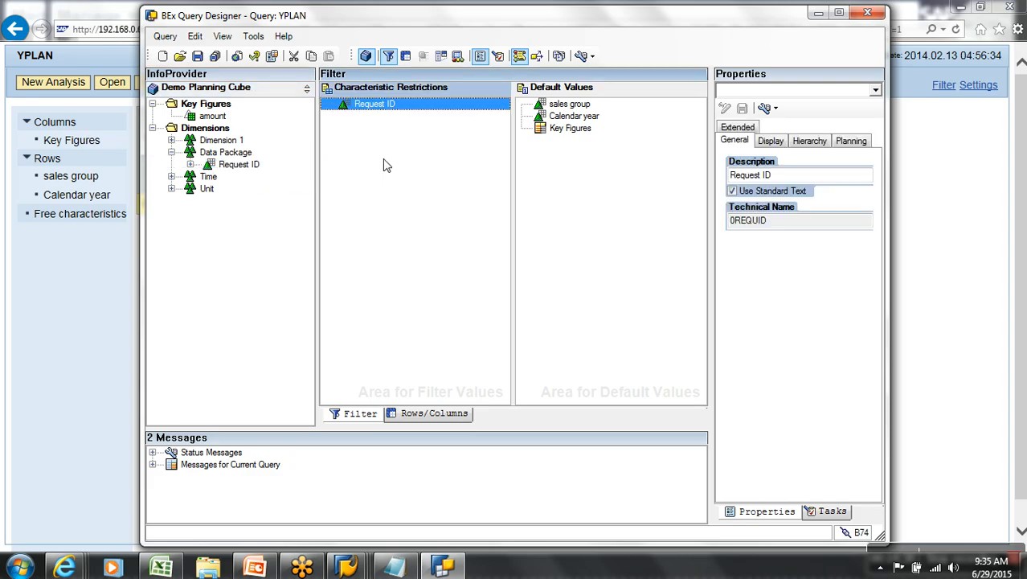
Restrict Request ID to the Most Current Data variable (0S_RQMRC), with technical names shown in the selection, and save the query.
{"action": "right_click", "coordinate": [366, 107]}
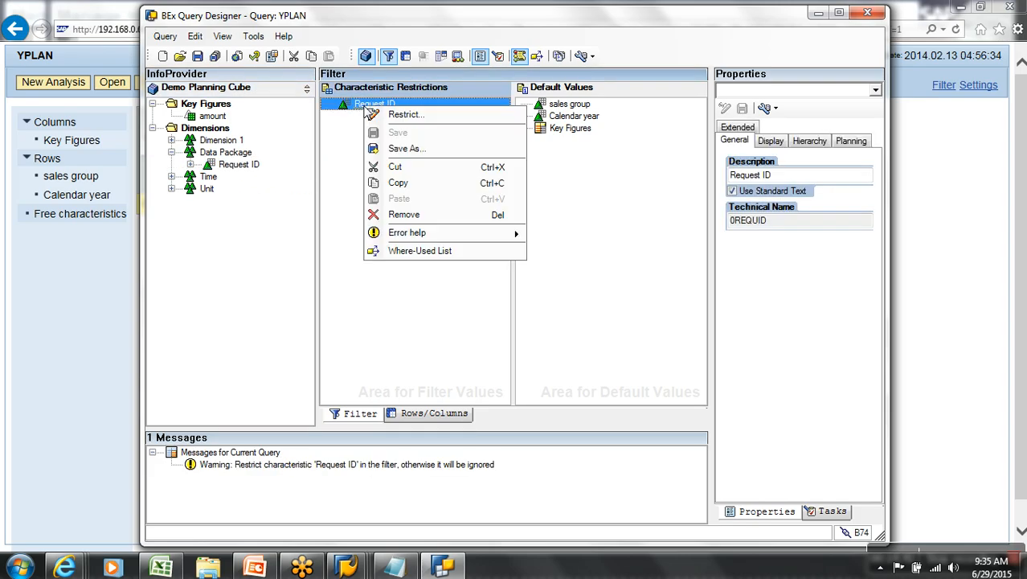
{"action": "left_click", "coordinate": [403, 114]}
{"action": "left_click", "coordinate": [478, 163]}
{"action": "left_click", "coordinate": [389, 215]}
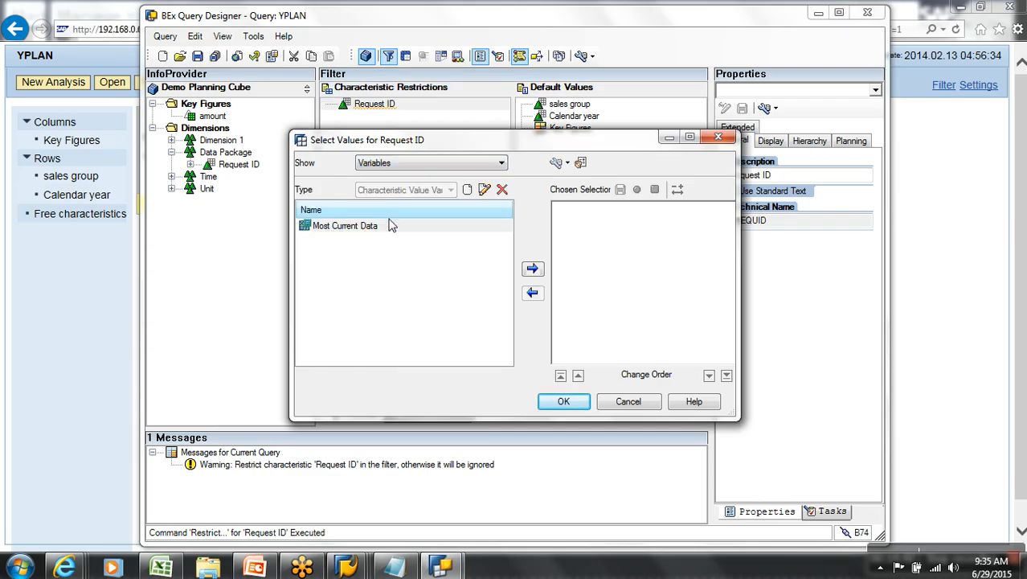
{"action": "left_click", "coordinate": [334, 228]}
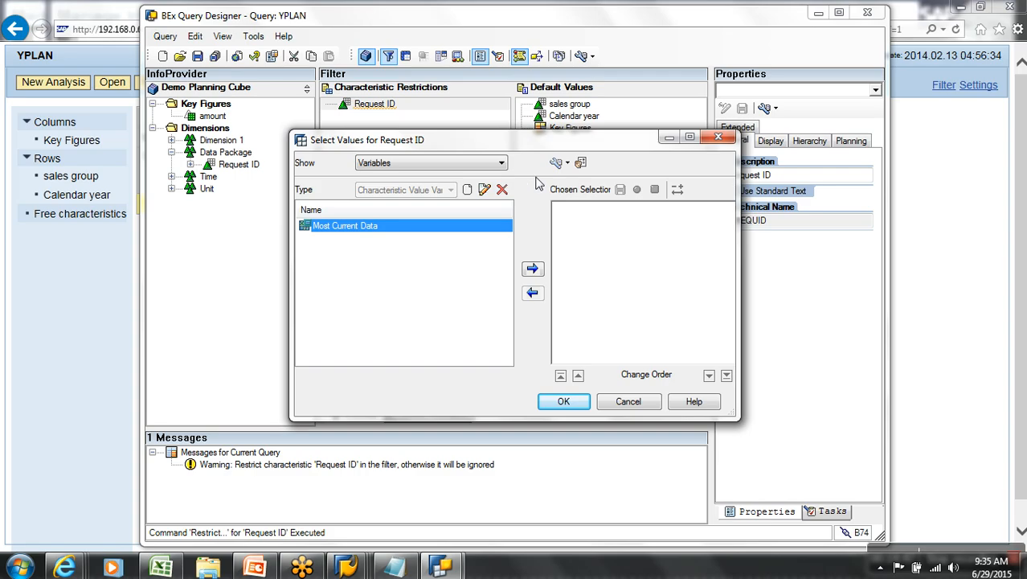
{"action": "left_click", "coordinate": [555, 163]}
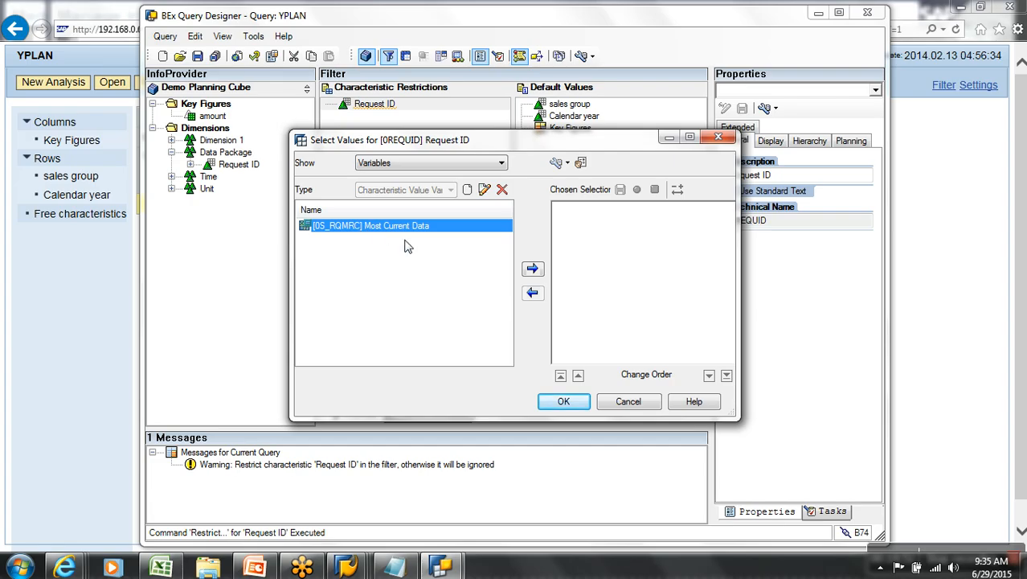
{"action": "left_click", "coordinate": [531, 269]}
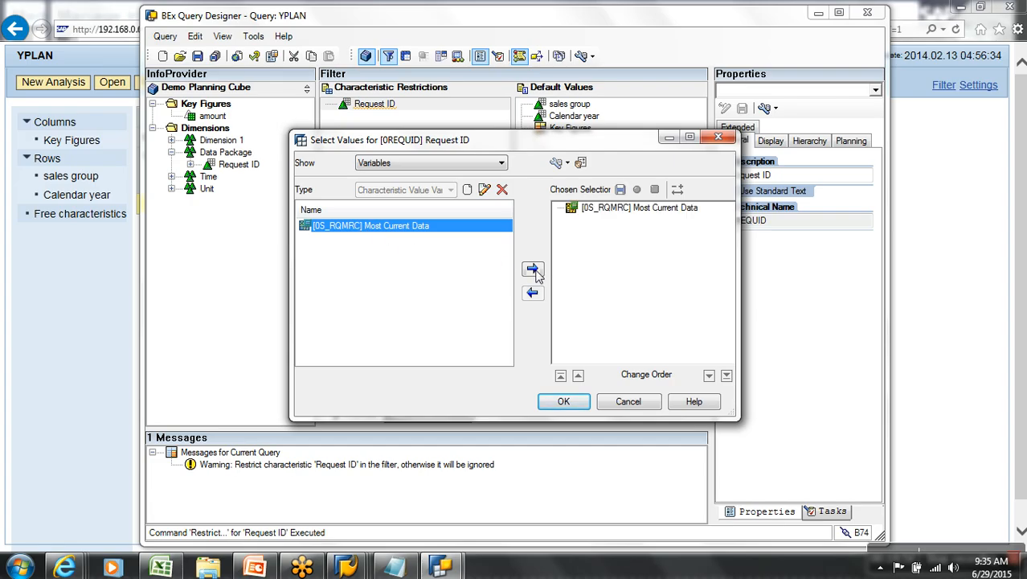
{"action": "left_click", "coordinate": [564, 401]}
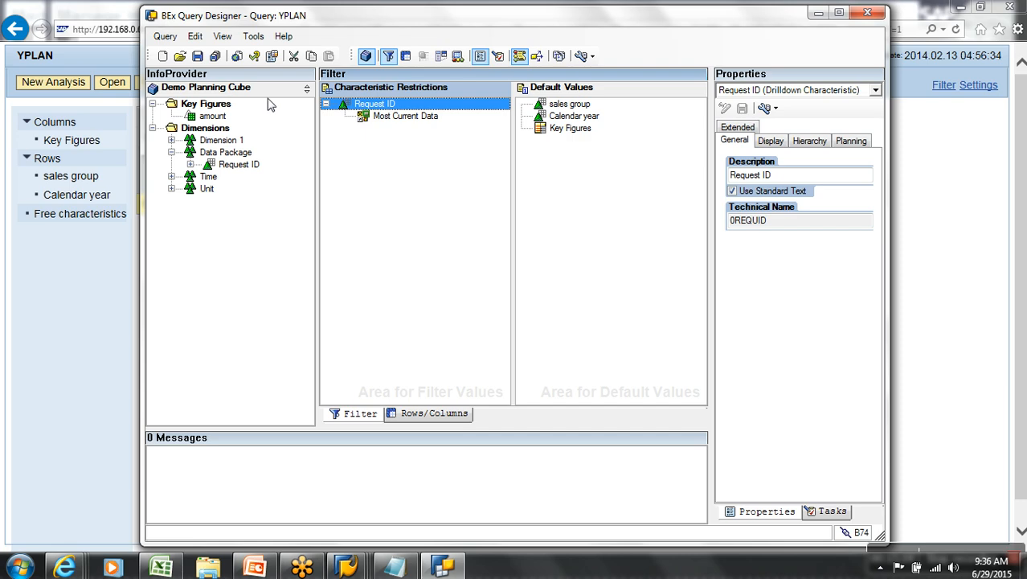
{"action": "left_click", "coordinate": [197, 56]}
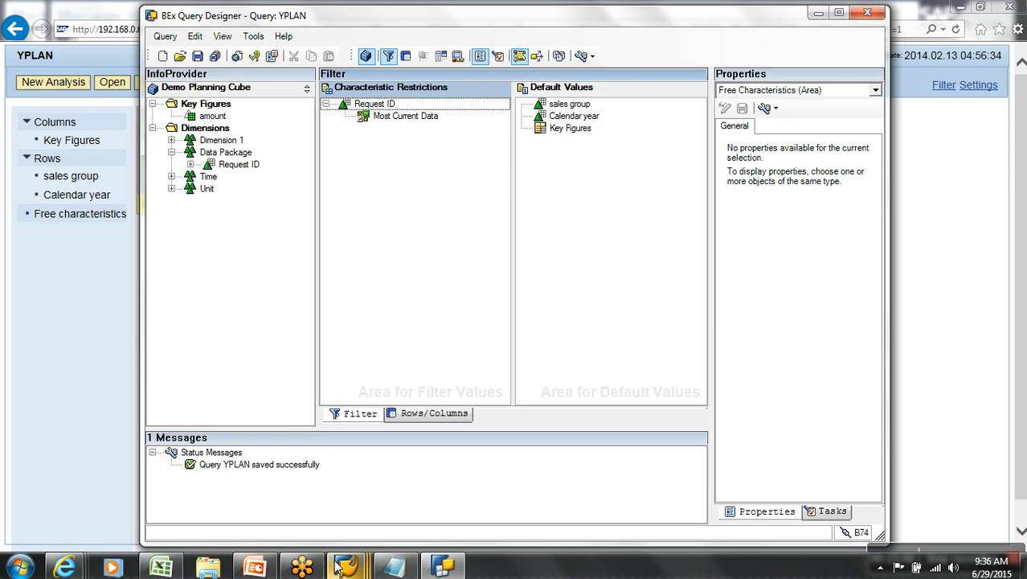
In the Data Warehousing Workbench, switch Demo Planning Cube's real-time load behavior to allow data loading and disallow planning.
{"action": "mouse_move", "coordinate": [348, 566]}
{"action": "left_click", "coordinate": [303, 498]}
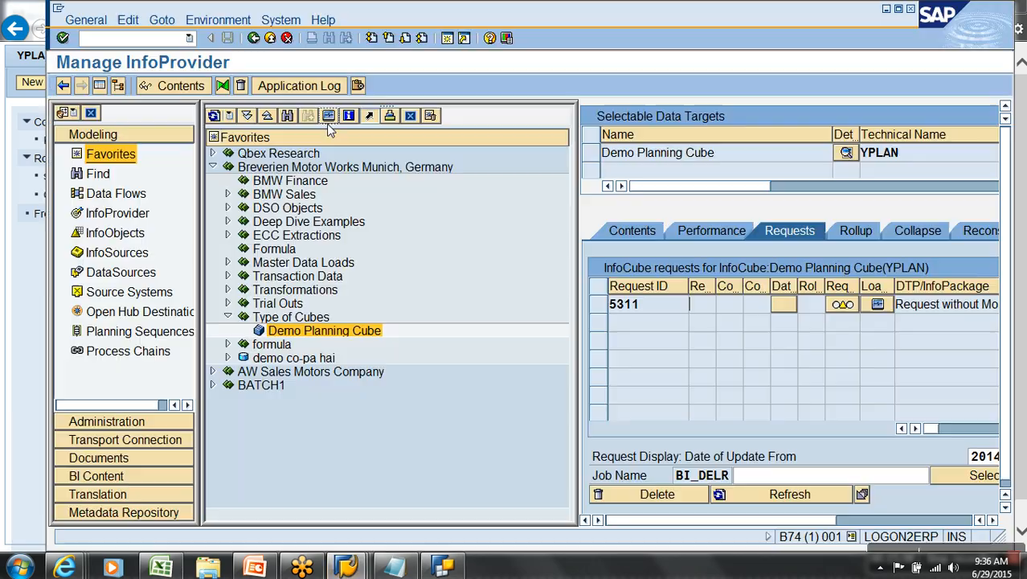
{"action": "left_click", "coordinate": [254, 38]}
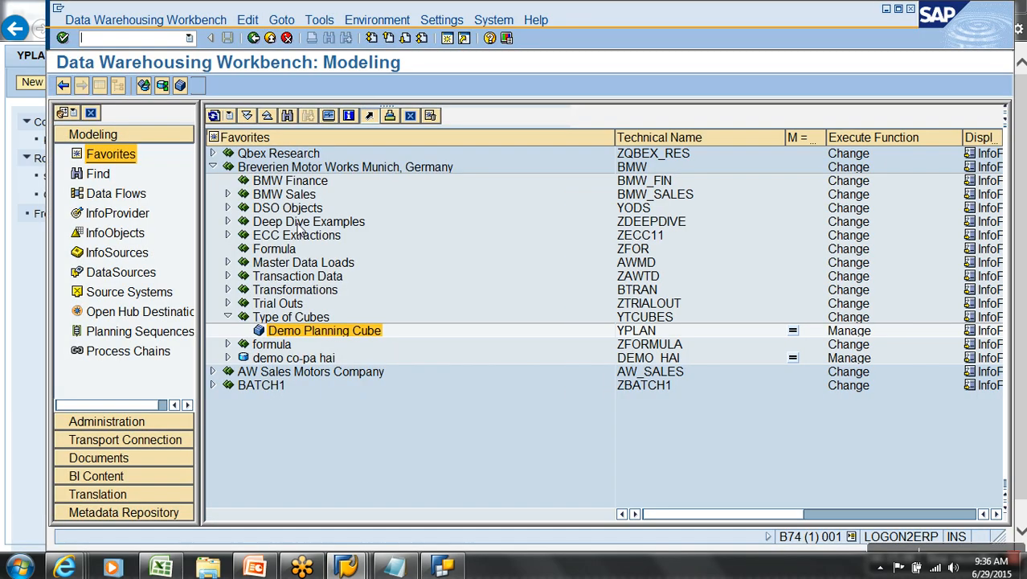
{"action": "right_click", "coordinate": [316, 332]}
{"action": "mouse_move", "coordinate": [446, 406]}
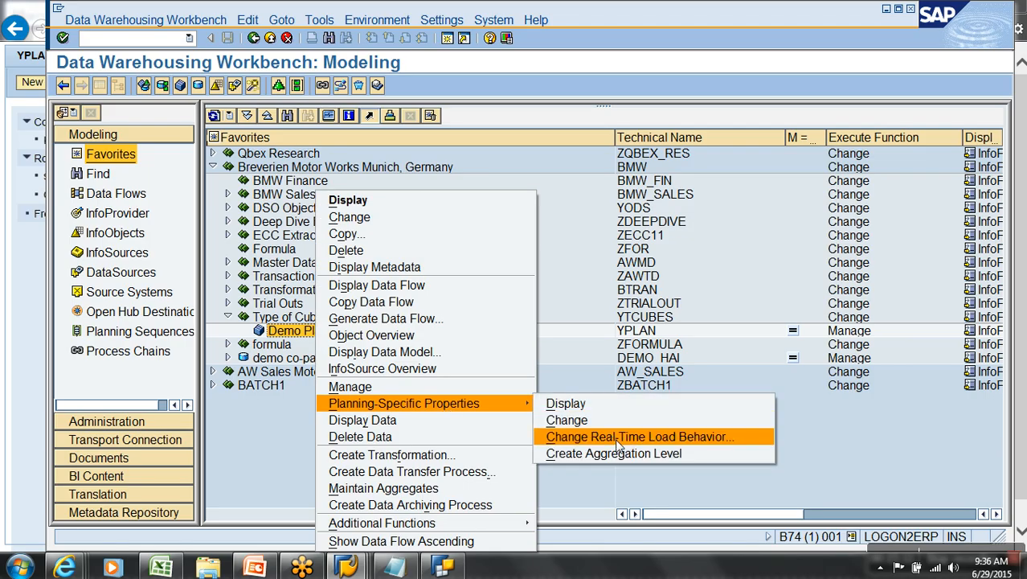
{"action": "left_click", "coordinate": [615, 436]}
{"action": "left_click", "coordinate": [368, 196]}
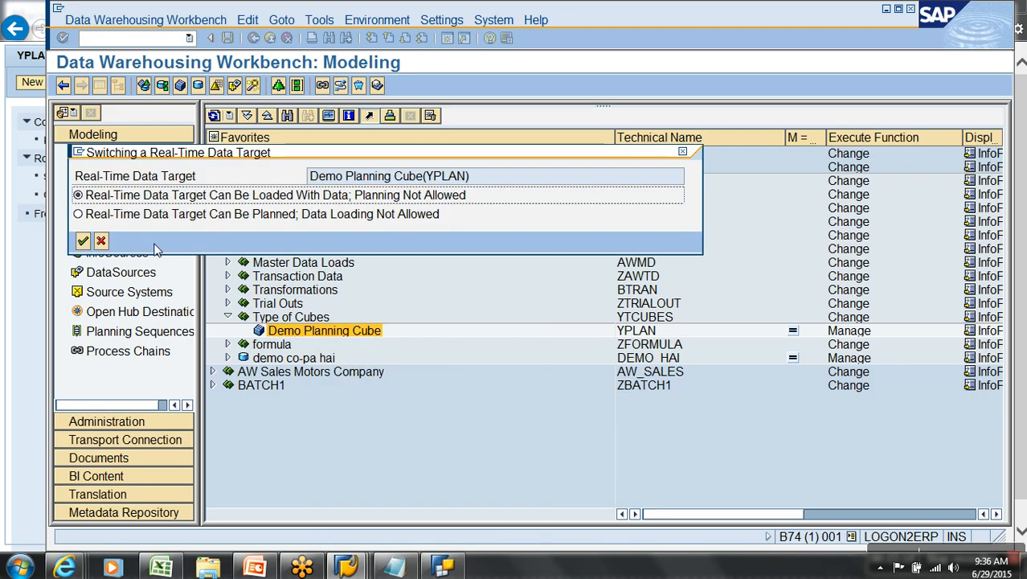
{"action": "left_click", "coordinate": [83, 241]}
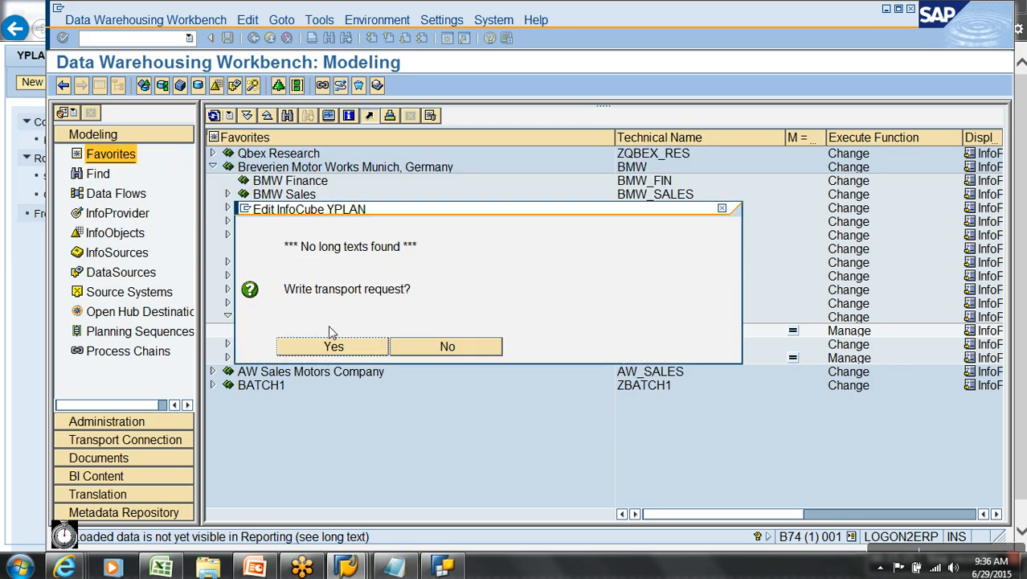
{"action": "left_click", "coordinate": [372, 344]}
Check the status of request 5311 in the management view of Demo Planning Cube, then leave the view.
{"action": "right_click", "coordinate": [335, 335]}
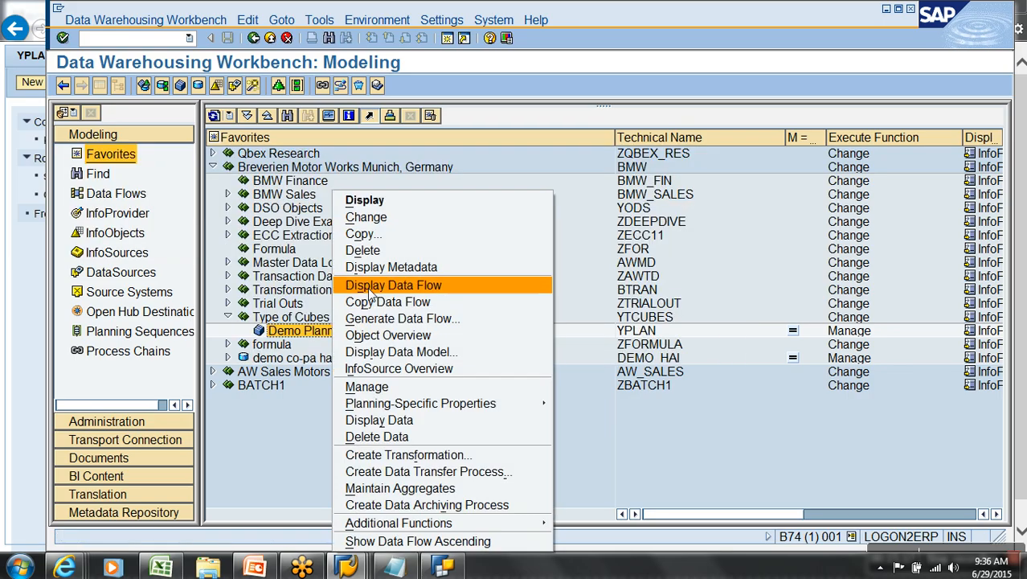
{"action": "left_click", "coordinate": [382, 382]}
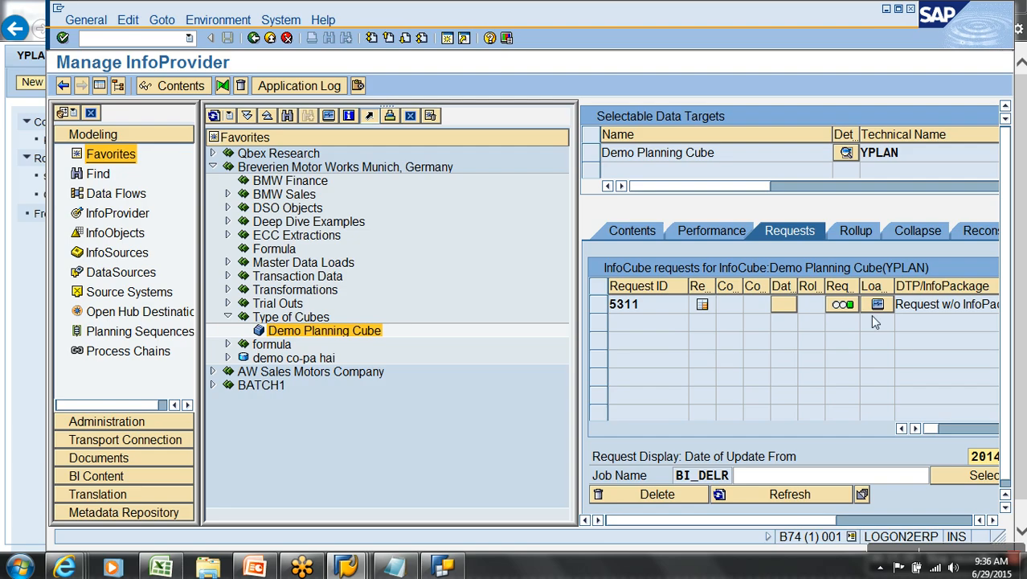
{"action": "mouse_move", "coordinate": [834, 313]}
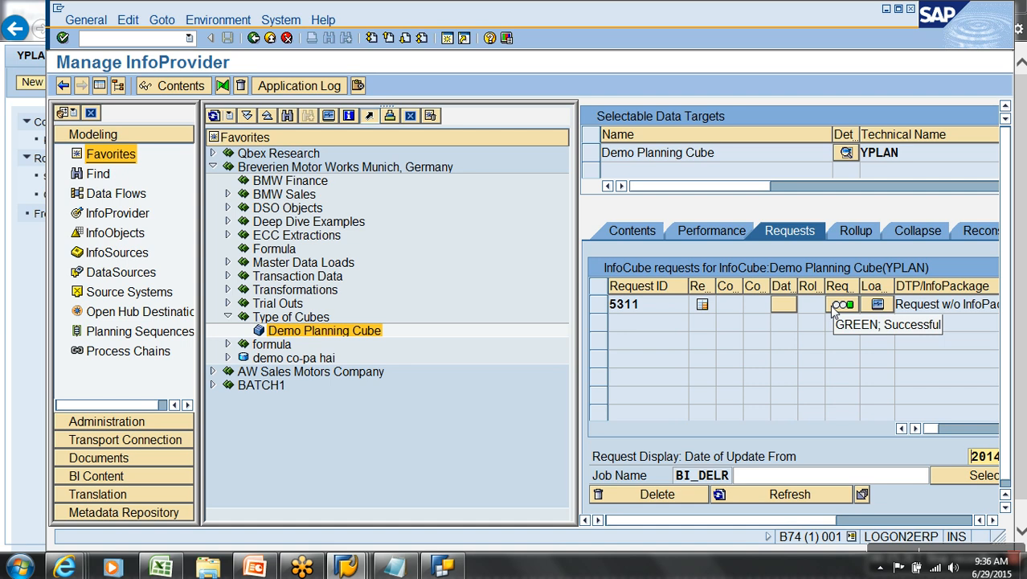
{"action": "left_click", "coordinate": [273, 38]}
Switch to Notepad and add the bullet "Min. records in Req. 50000" to the Real-Time Cube notes.
{"action": "left_click", "coordinate": [395, 567]}
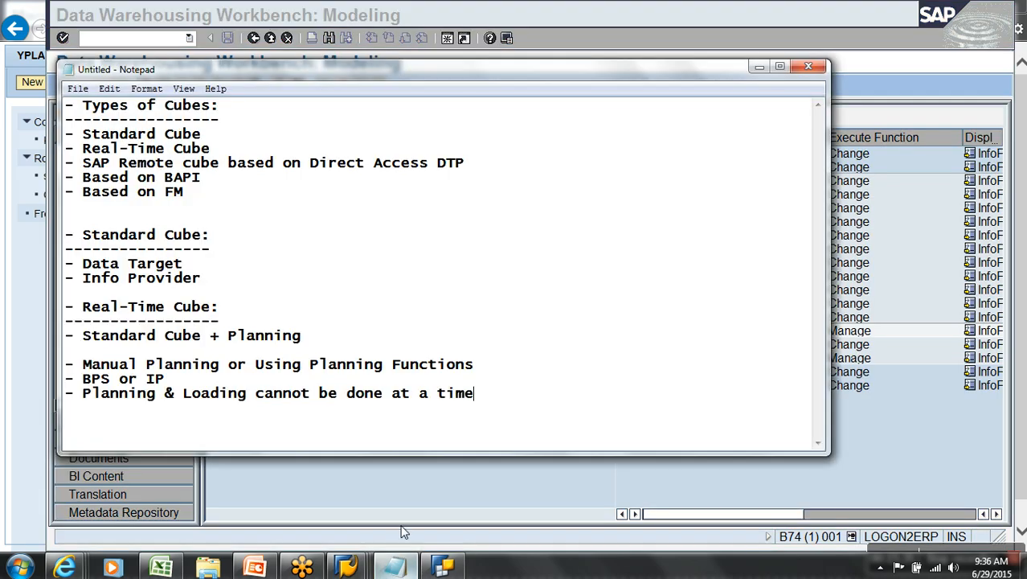
{"action": "type", "text": "- "}
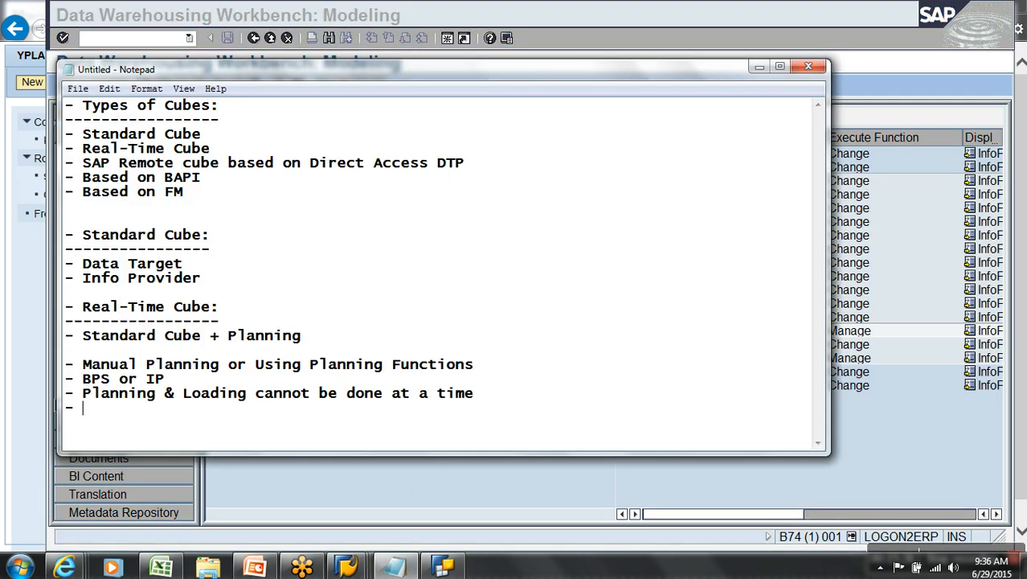
{"action": "type", "text": "Max no of rm"}
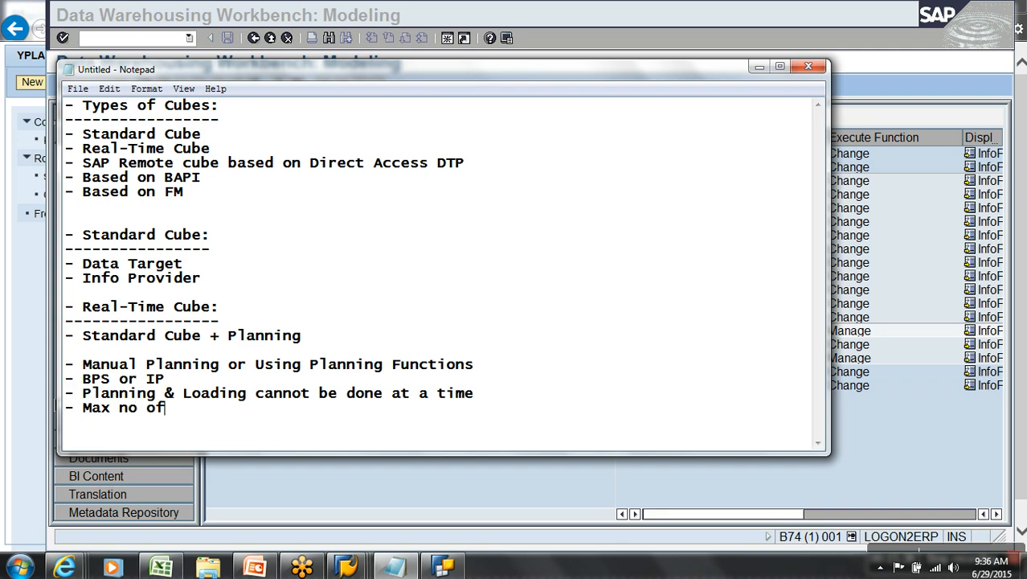
{"action": "key", "text": "BackSpace"}
{"action": "key", "text": "BackSpace"}
{"action": "key", "text": "BackSpace"}
{"action": "key", "text": "BackSpace"}
{"action": "key", "text": "BackSpace"}
{"action": "key", "text": "BackSpace"}
{"action": "key", "text": "BackSpace"}
{"action": "key", "text": "BackSpace"}
{"action": "key", "text": "BackSpace"}
{"action": "key", "text": "BackSpace"}
{"action": "key", "text": "BackSpace"}
{"action": "type", "text": "in. records "}
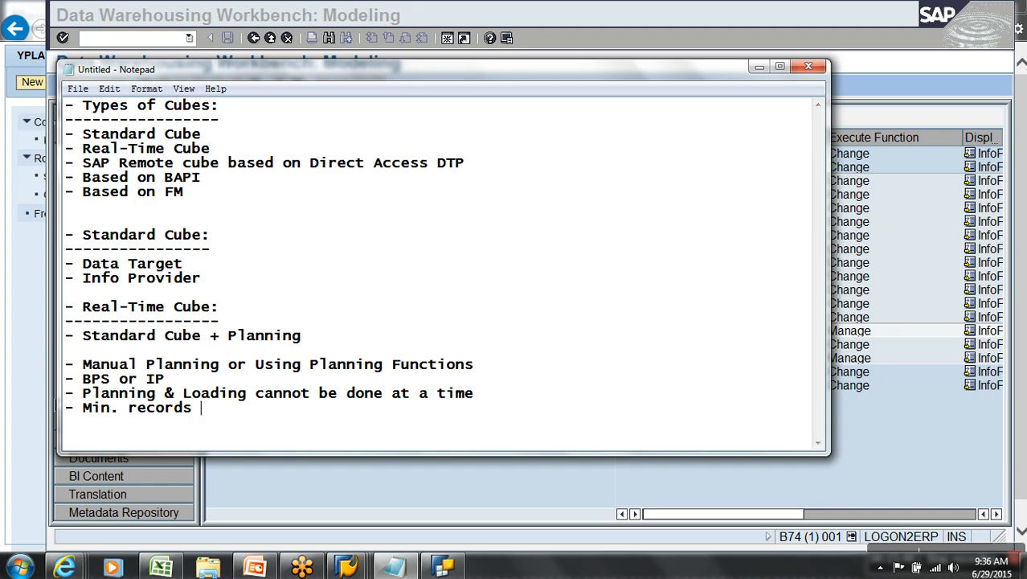
{"action": "type", "text": "in Req. 50000"}
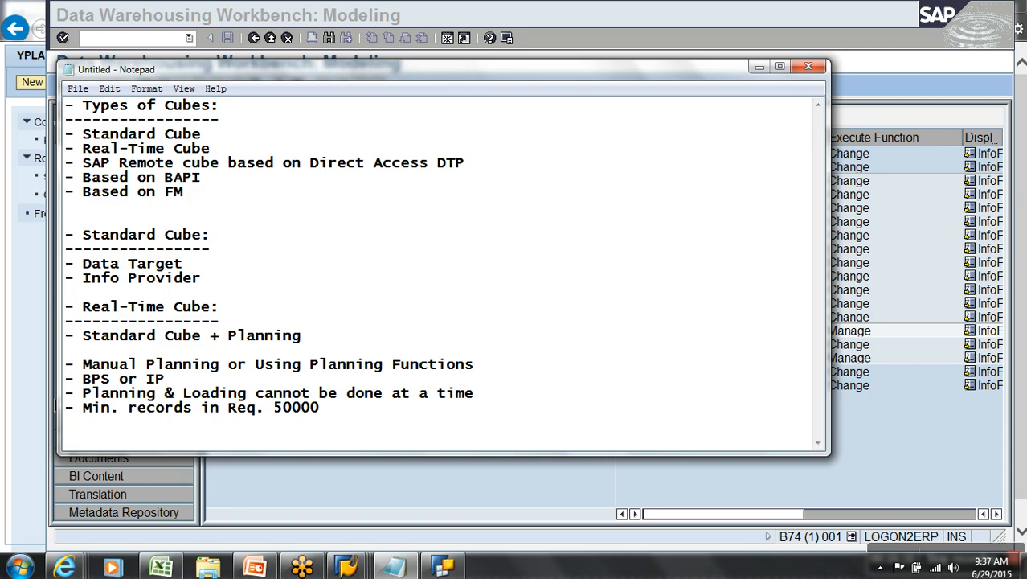
Add the heading "- Cube with Direct Access:" with a dashed underline below the Real-Time Cube notes.
{"action": "key", "text": "Return"}
{"action": "key", "text": "Return"}
{"action": "key", "text": "Return"}
{"action": "key", "text": "Return"}
{"action": "key", "text": "Return"}
{"action": "key", "text": "Return"}
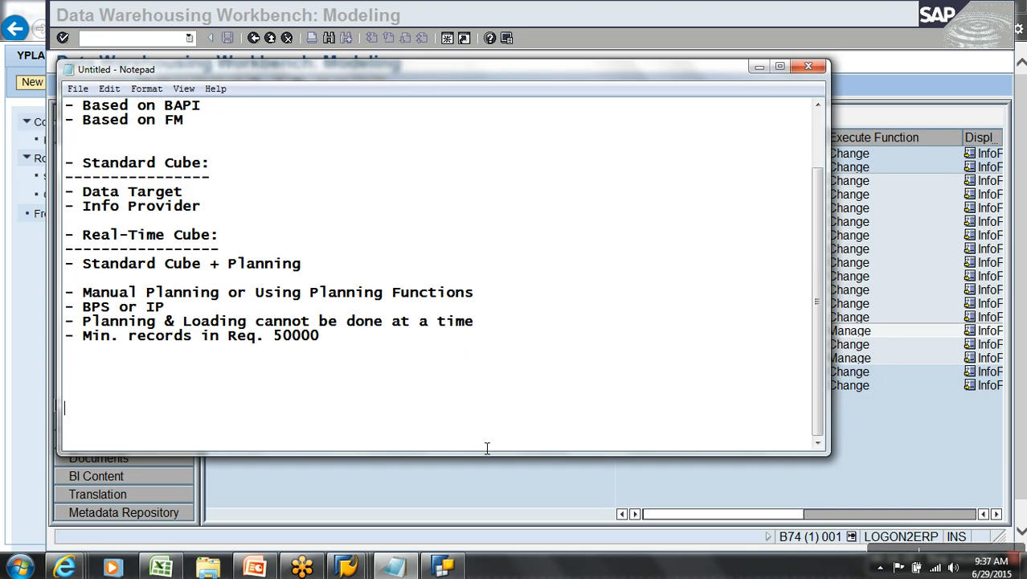
{"action": "type", "text": "- Cube wi"}
{"action": "type", "text": "th"}
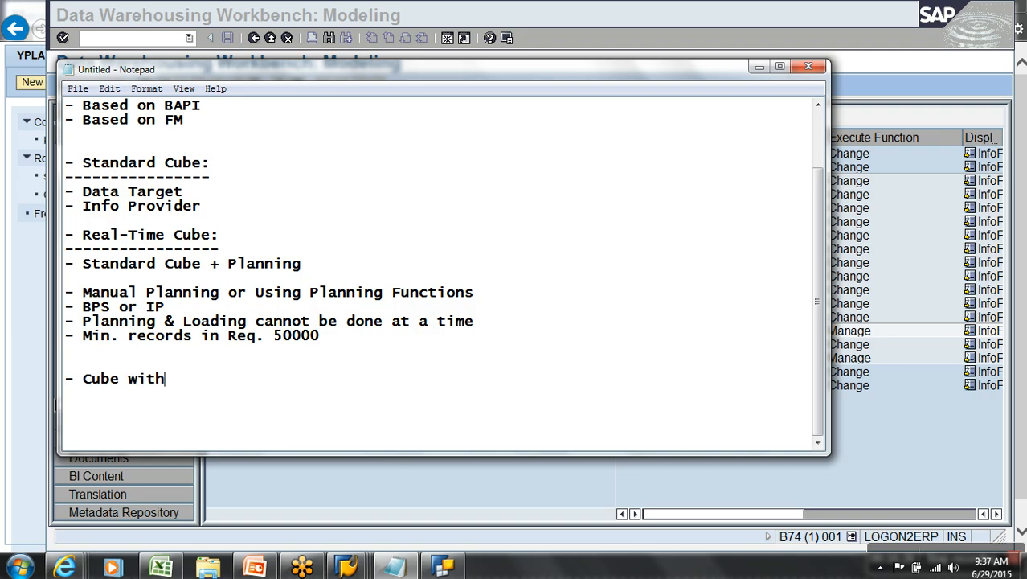
{"action": "type", "text": " Direct A"}
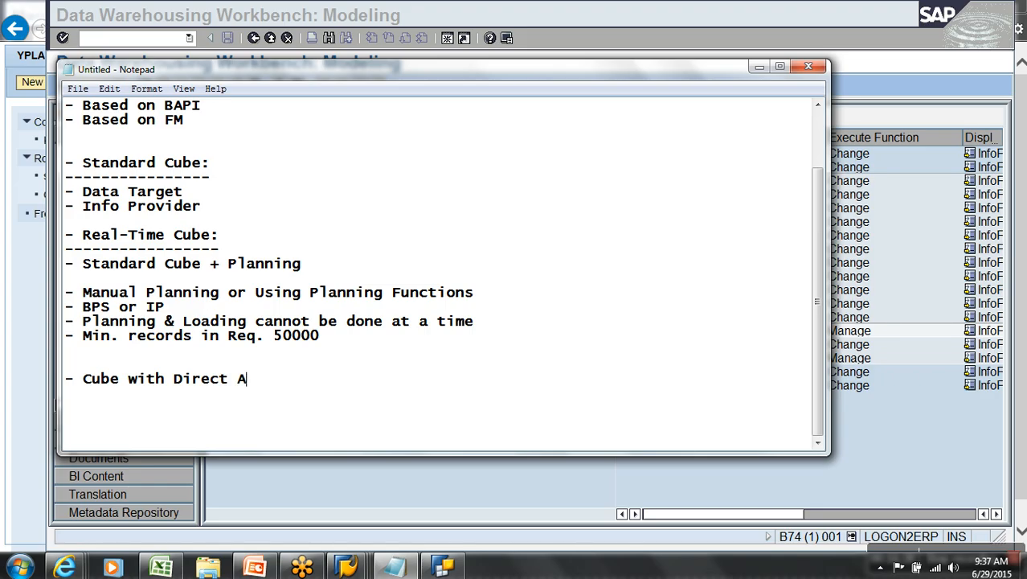
{"action": "type", "text": "ccess:"}
{"action": "key", "text": "Return"}
{"action": "type", "text": "-"}
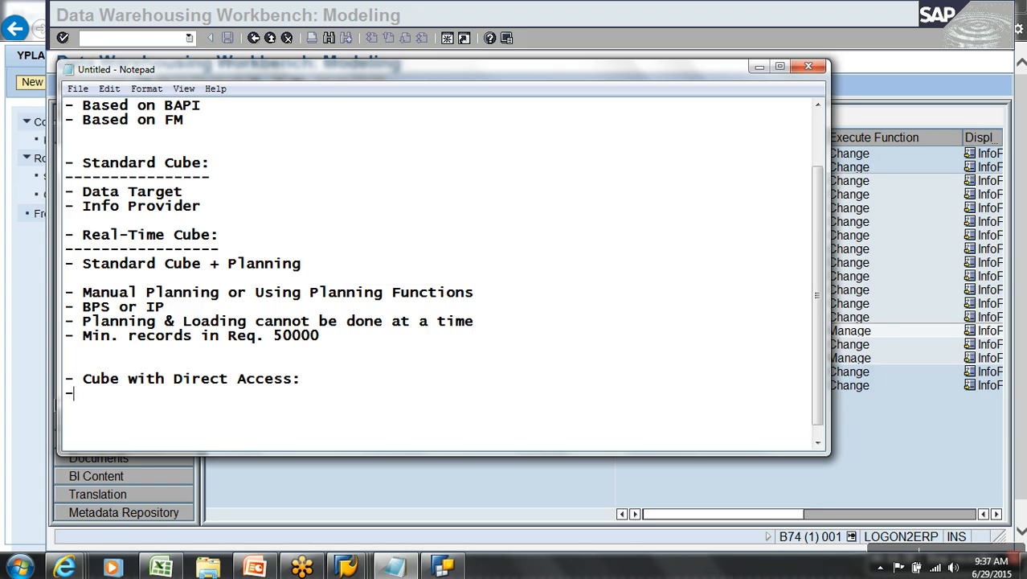
{"action": "type", "text": "----------------------------"}
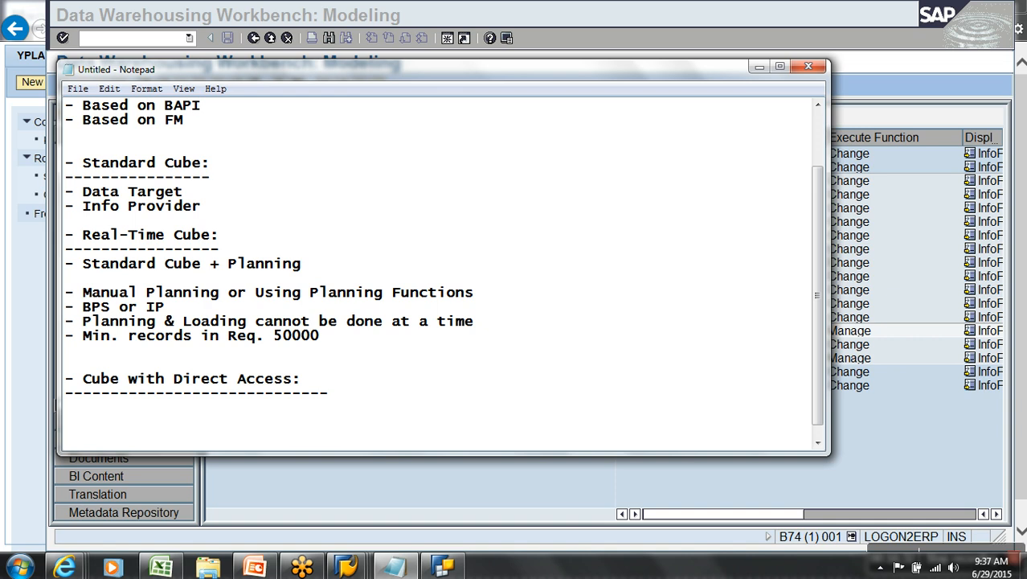
Extend the new heading to "Cube with Direct Access DTP:" and add blank lines at the end of the notes.
{"action": "key", "text": "Up"}
{"action": "key", "text": "Left"}
{"action": "type", "text": "DTP"}
{"action": "key", "text": "Return"}
{"action": "key", "text": "Return"}
{"action": "key", "text": "Return"}
{"action": "key", "text": "Return"}
{"action": "key", "text": "Return"}
{"action": "key", "text": "Return"}
{"action": "key", "text": "Return"}
{"action": "key", "text": "Return"}
{"action": "key", "text": "Return"}
{"action": "key", "text": "Return"}
{"action": "key", "text": "Return"}
{"action": "key", "text": "Return"}
{"action": "key", "text": "Return"}
{"action": "key", "text": "Return"}
{"action": "key", "text": "Return"}
{"action": "key", "text": "Return"}
{"action": "key", "text": "Return"}
{"action": "key", "text": "Return"}
{"action": "key", "text": "Return"}
{"action": "key", "text": "Return"}
{"action": "key", "text": "Return"}
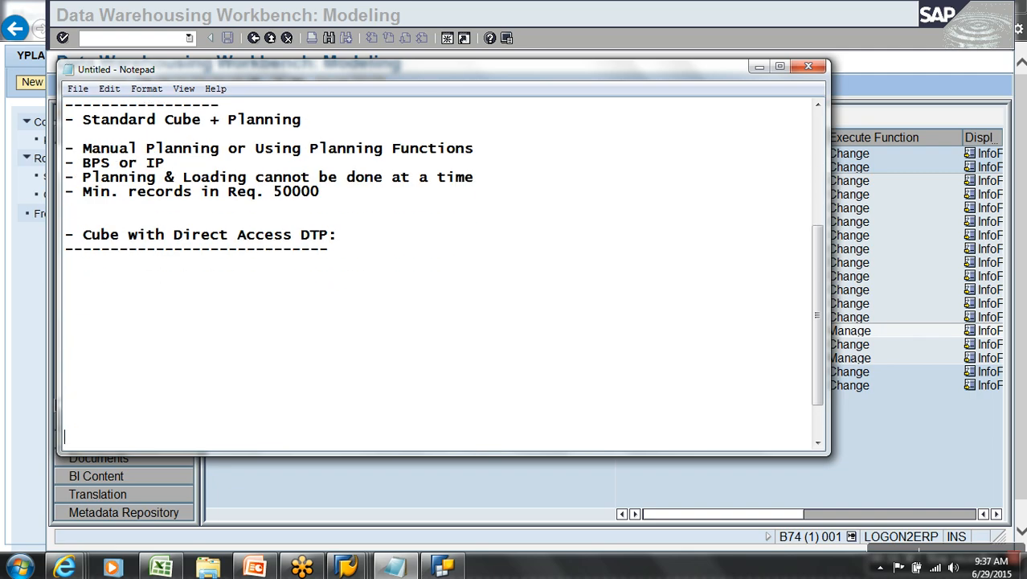
{"action": "key", "text": "Return"}
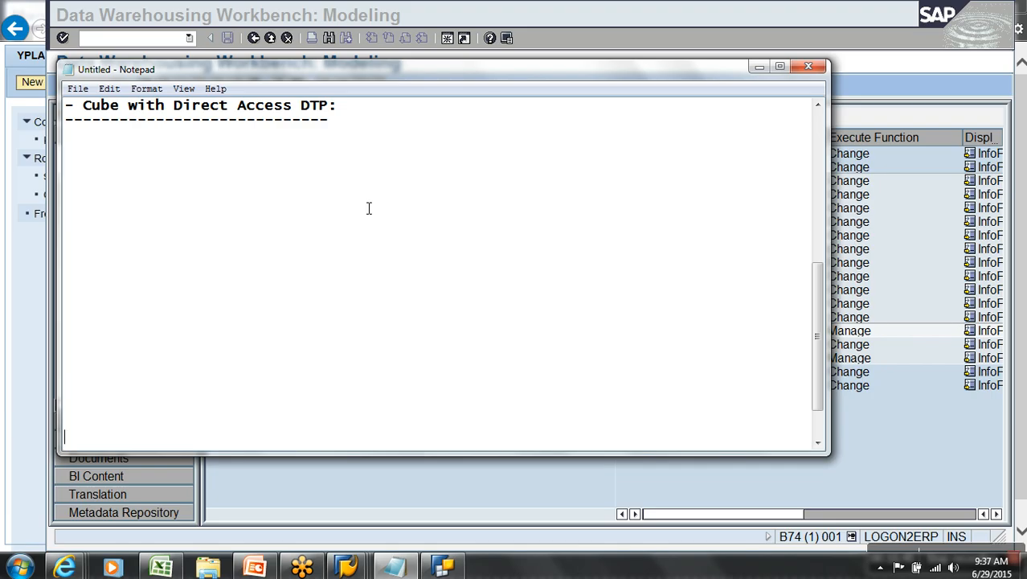
Insert an indented "- Virtual Cubes" subheading with a dashed underline above the SAP Remote cube entry in the Types of Cubes list.
{"action": "scroll", "coordinate": [360, 225], "scroll_direction": "up", "scroll_amount": 7}
{"action": "scroll", "coordinate": [360, 227], "scroll_direction": "up", "scroll_amount": 1}
{"action": "left_click", "coordinate": [341, 141]}
{"action": "key", "text": "Return"}
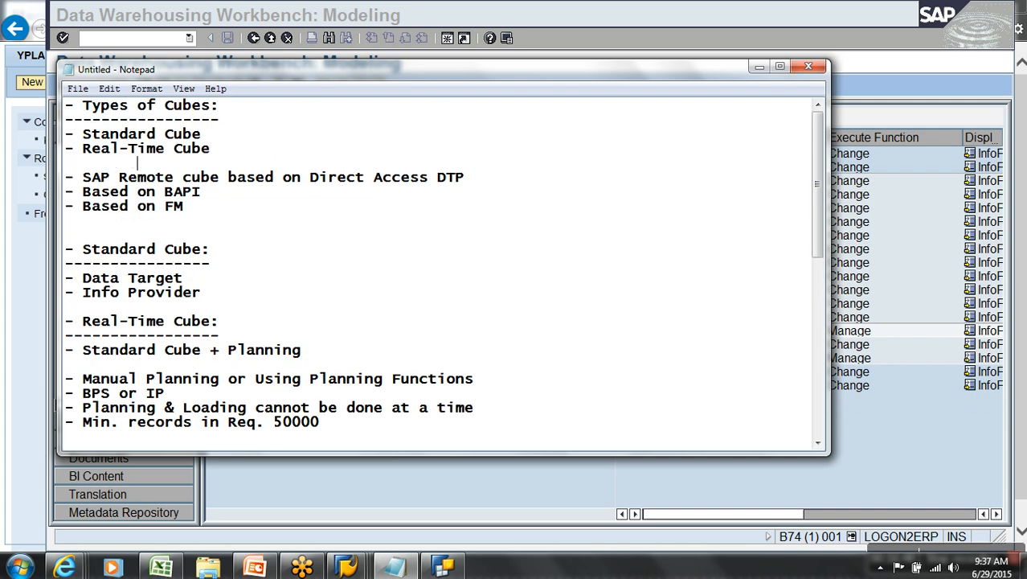
{"action": "type", "text": "- Virtual Cubes"}
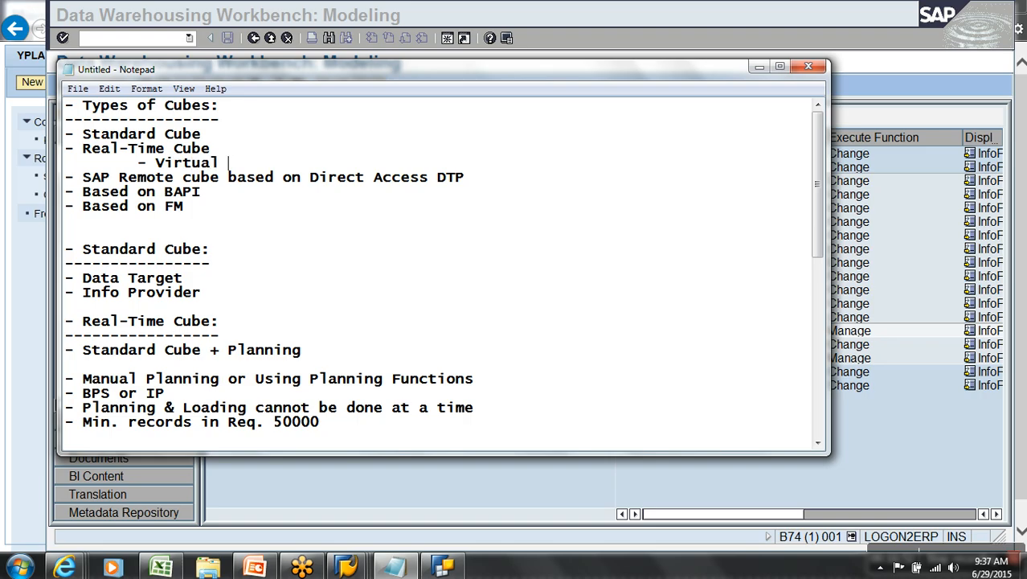
{"action": "key", "text": "Return"}
{"action": "type", "text": "----------------"}
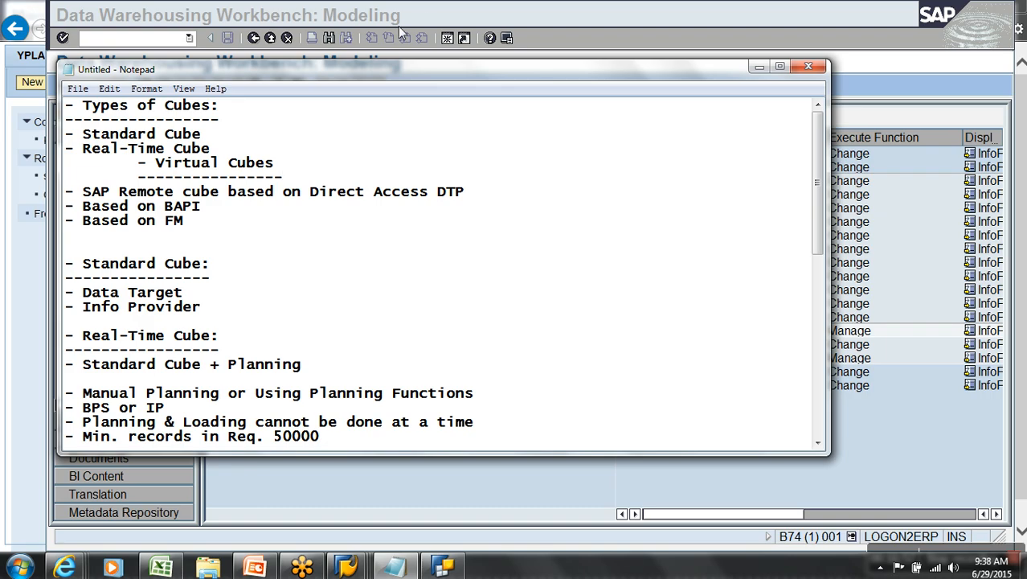
Add the bullet "- Not a Data Target But Info Provider" under the Cube with Direct Access DTP heading.
{"action": "scroll", "coordinate": [410, 65], "scroll_direction": "down", "scroll_amount": 3}
{"action": "left_click", "coordinate": [245, 393]}
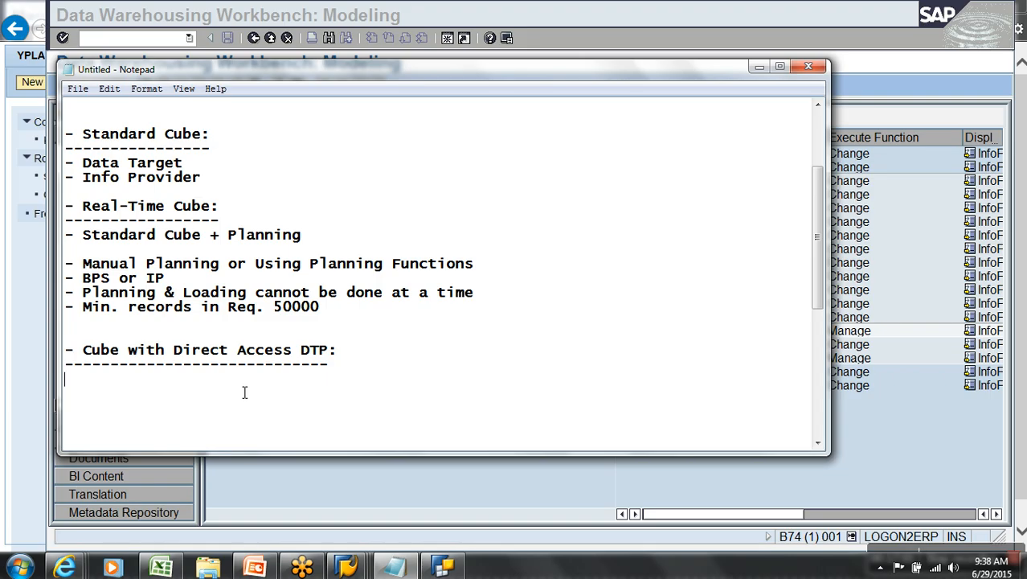
{"action": "type", "text": "- No Data "}
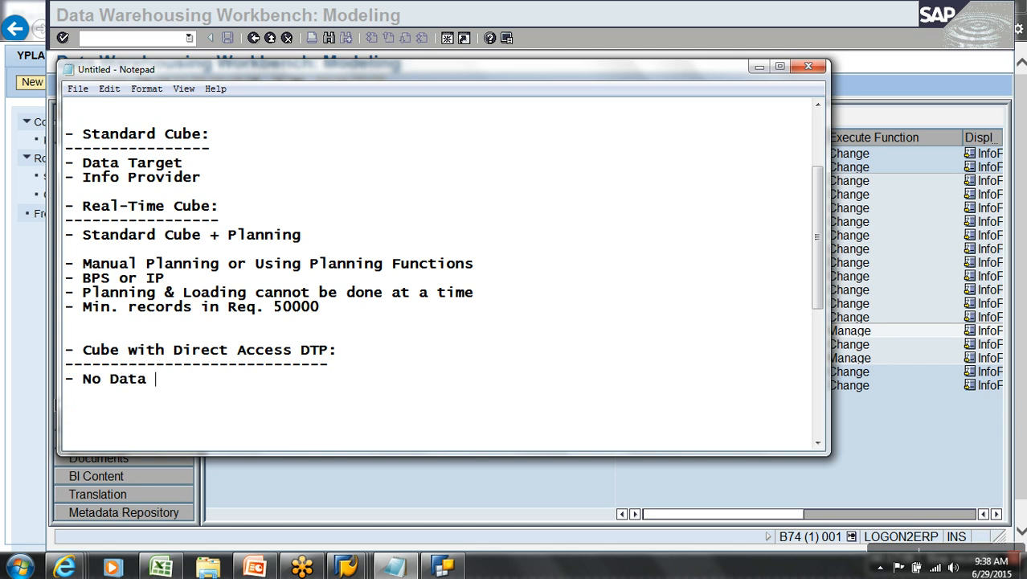
{"action": "type", "text": "Target But Info P"}
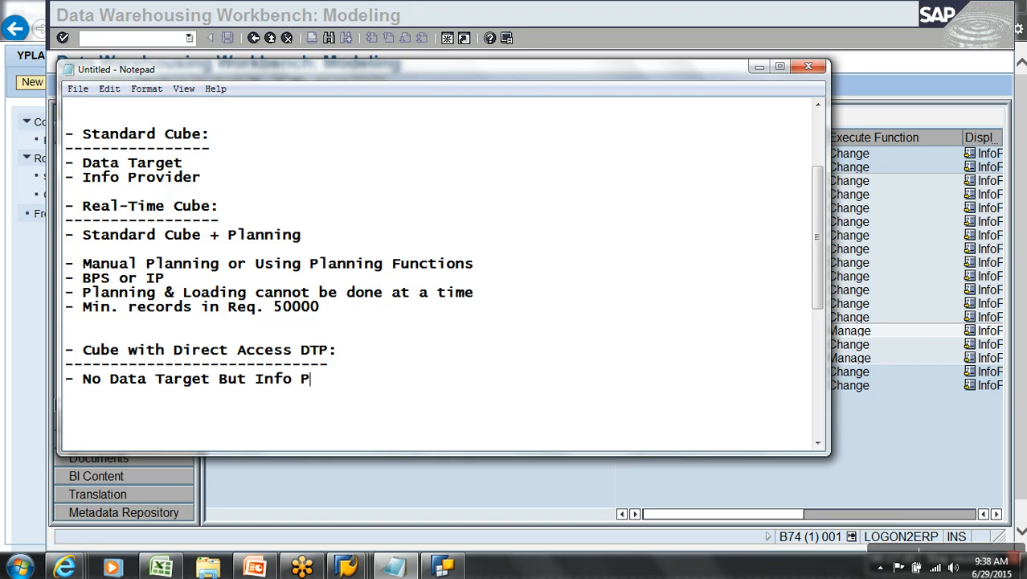
{"action": "type", "text": "rovider"}
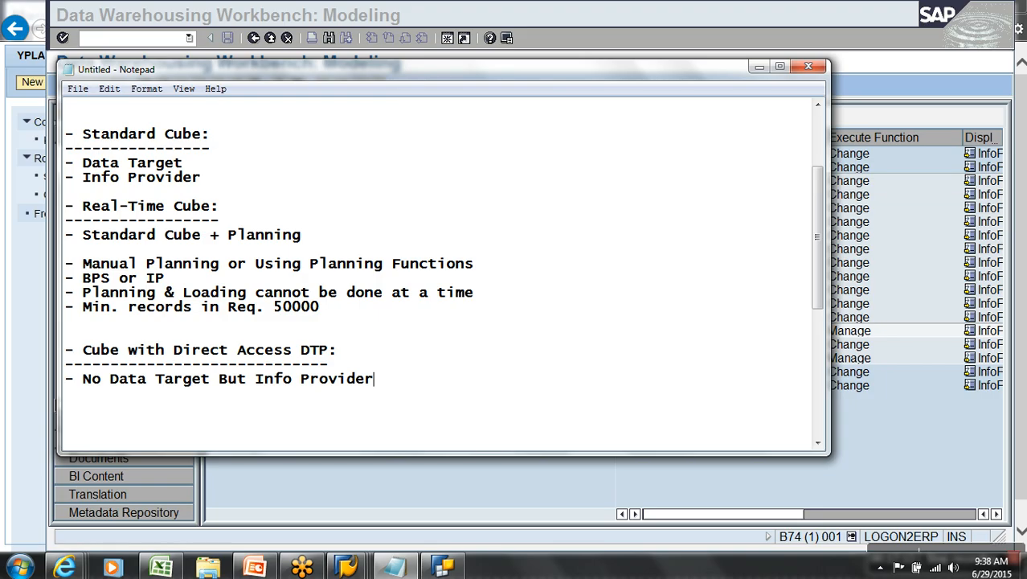
{"action": "left_click", "coordinate": [103, 383]}
{"action": "type", "text": "t a"}
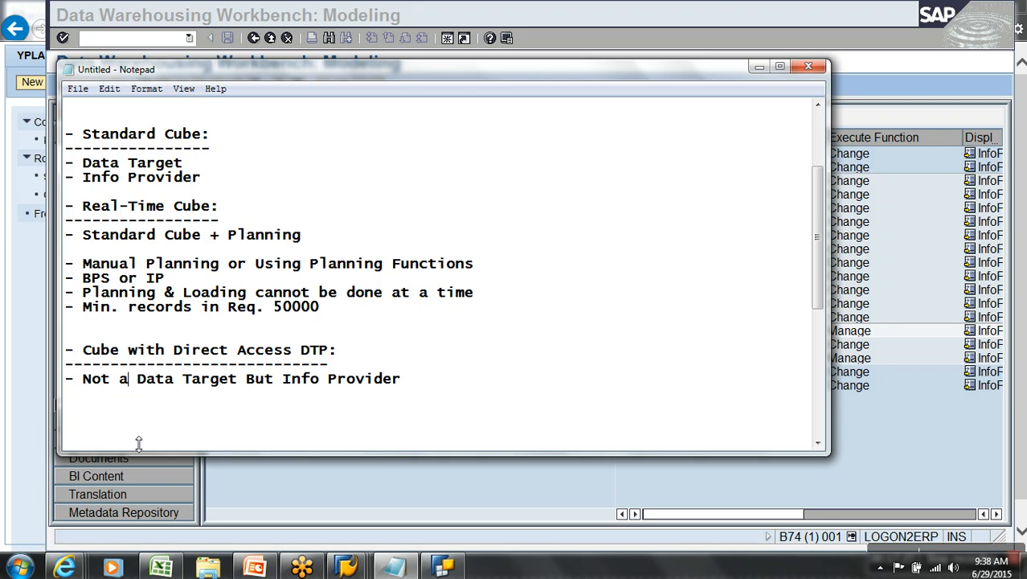
Add blank lines below the Info Provider bullet and place the cursor on the line directly beneath it.
{"action": "left_click", "coordinate": [410, 391]}
{"action": "key", "text": "Return"}
{"action": "key", "text": "Return"}
{"action": "key", "text": "Return"}
{"action": "key", "text": "Return"}
{"action": "key", "text": "Return"}
{"action": "key", "text": "Return"}
{"action": "key", "text": "Return"}
{"action": "key", "text": "Return"}
{"action": "key", "text": "Return"}
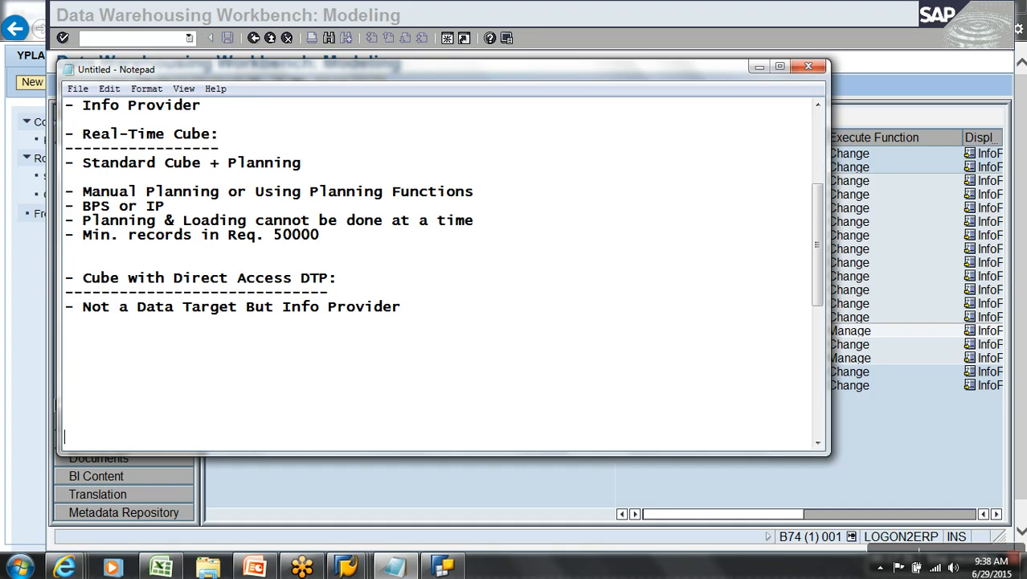
{"action": "scroll", "coordinate": [410, 384], "scroll_direction": "down", "scroll_amount": 1}
{"action": "left_click", "coordinate": [131, 286]}
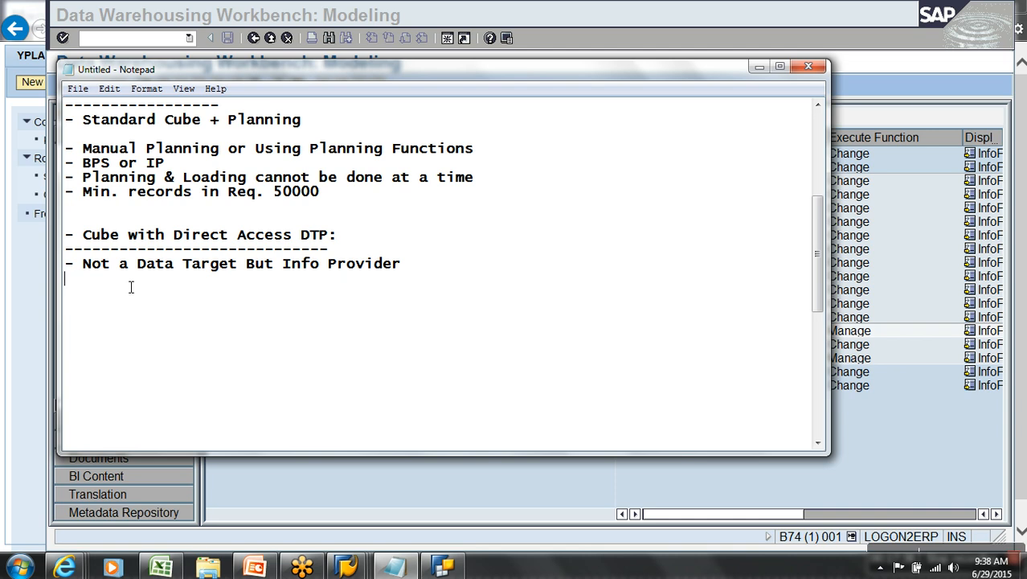
Switch to the SAP session on system EH6 and open generic DataSource maintenance with transaction RSO2.
{"action": "left_click", "coordinate": [318, 479]}
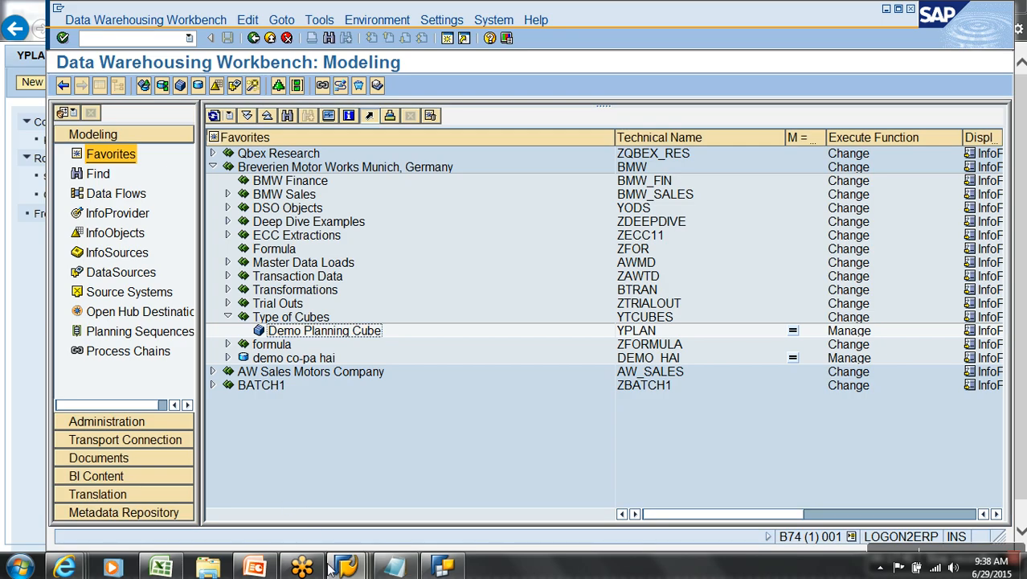
{"action": "mouse_move", "coordinate": [344, 568]}
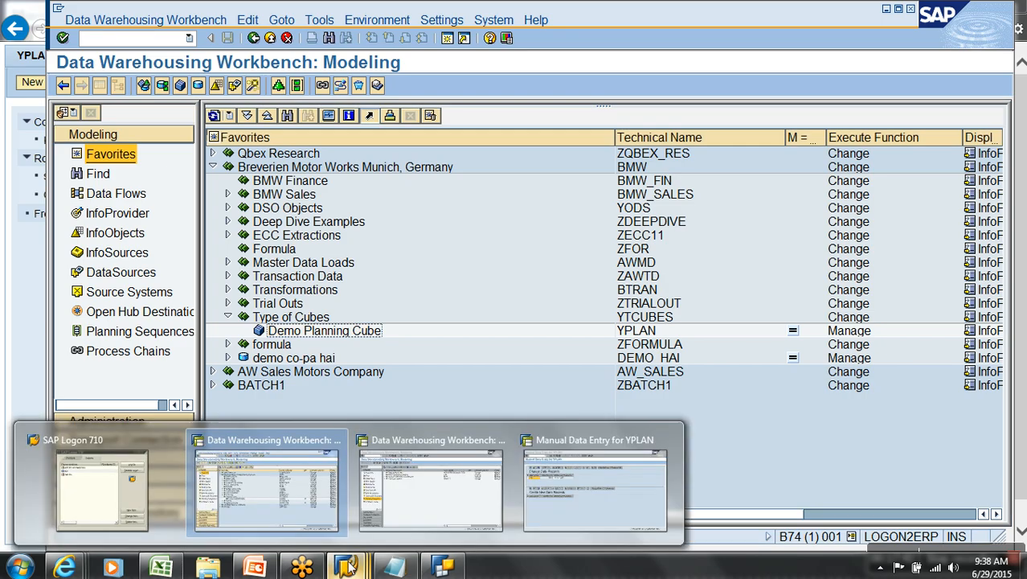
{"action": "left_click", "coordinate": [425, 516]}
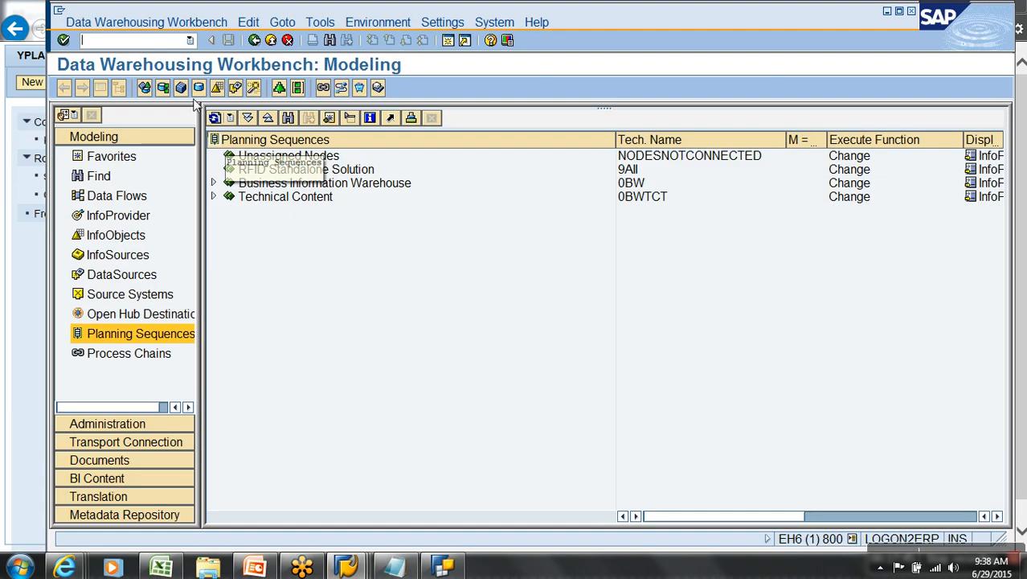
{"action": "type", "text": "/n"}
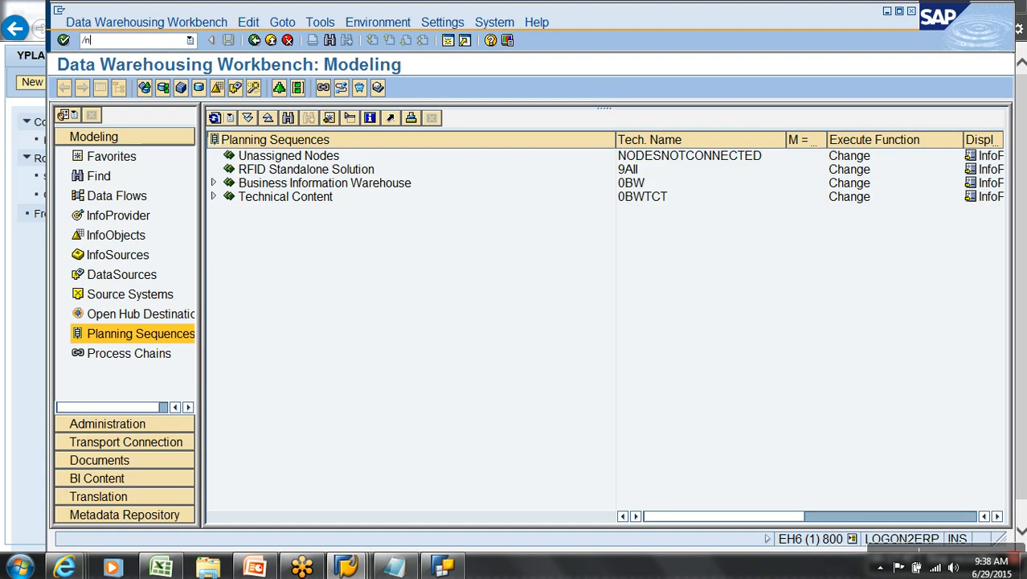
{"action": "type", "text": "rso2"}
{"action": "key", "text": "Return"}
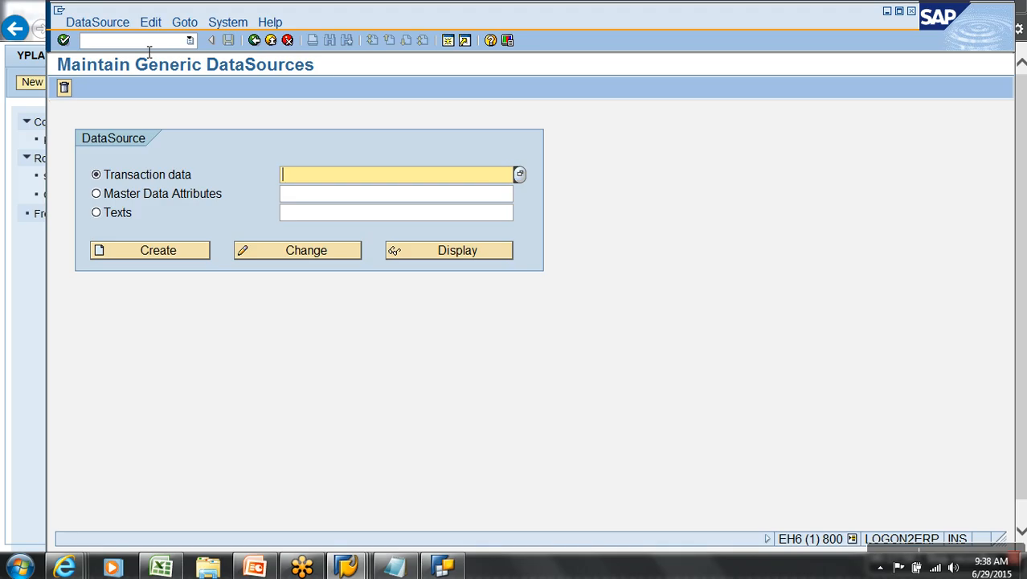
Open transaction SE11 and display the definition of database table ZSALES.
{"action": "left_click", "coordinate": [149, 47]}
{"action": "type", "text": "/nse11"}
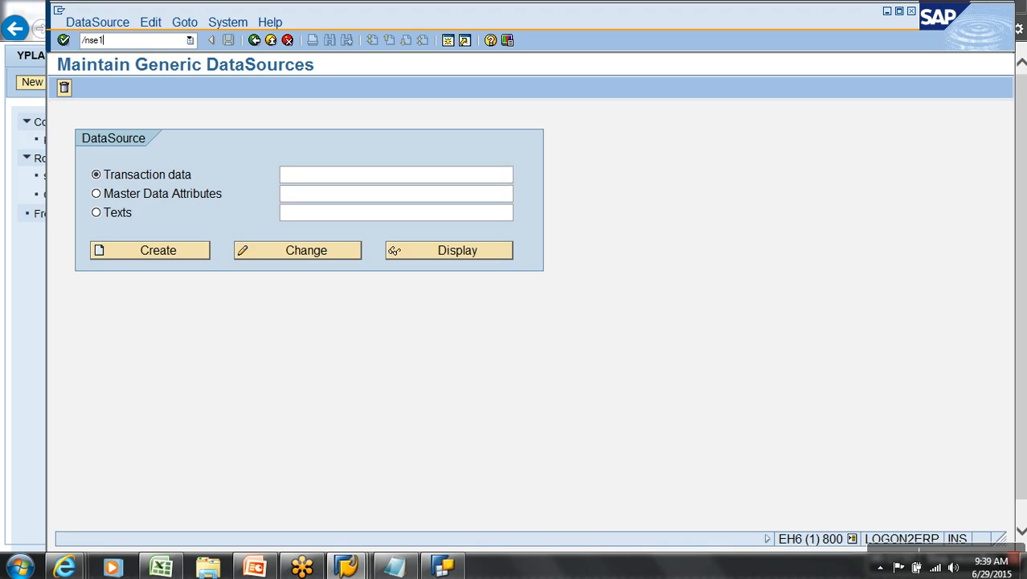
{"action": "key", "text": "Return"}
{"action": "type", "text": "z"}
{"action": "left_click", "coordinate": [297, 173]}
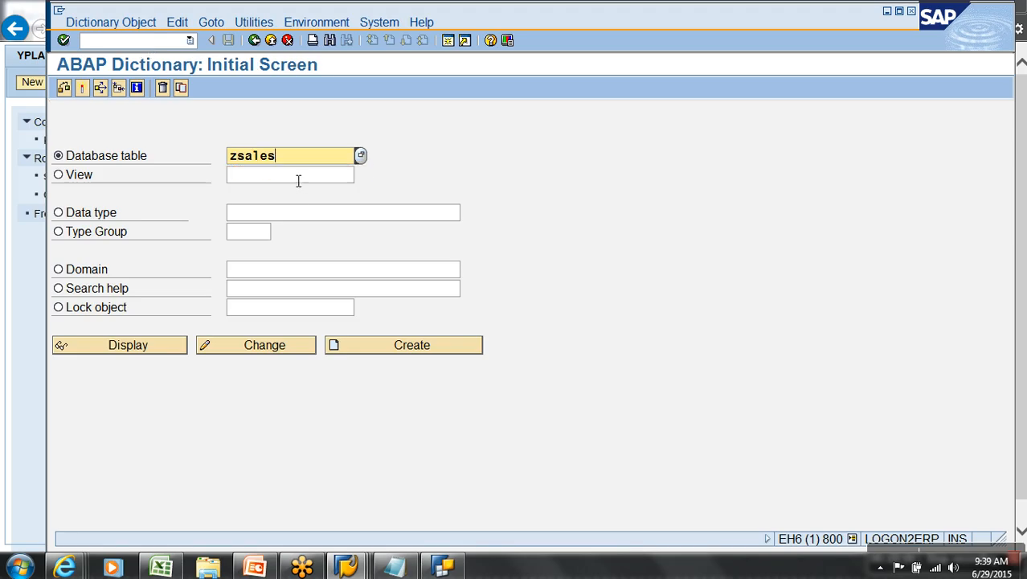
{"action": "left_click", "coordinate": [159, 343]}
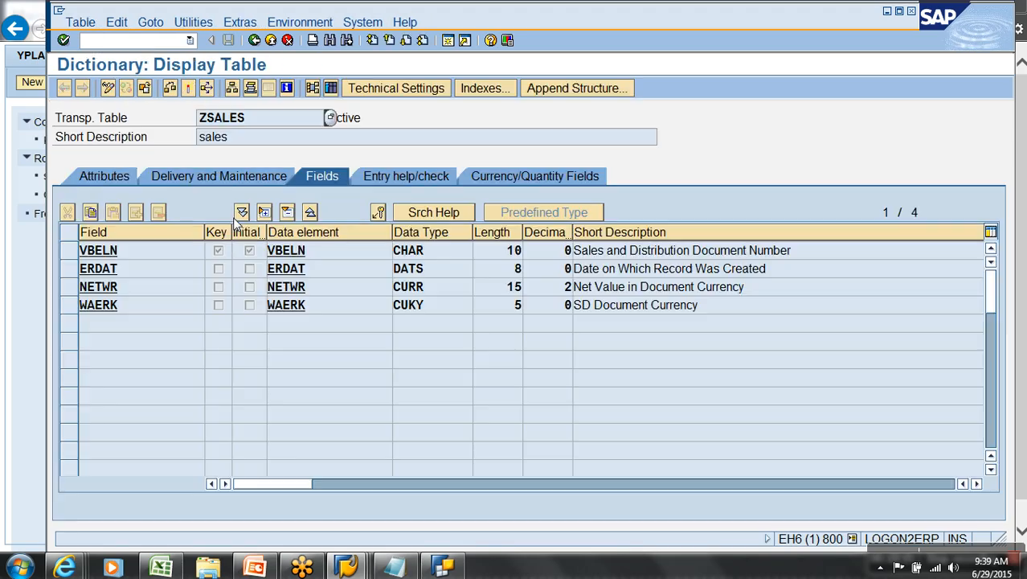
Show the entries of table ZSALES in the Data Browser without any selection restrictions.
{"action": "left_click", "coordinate": [176, 286]}
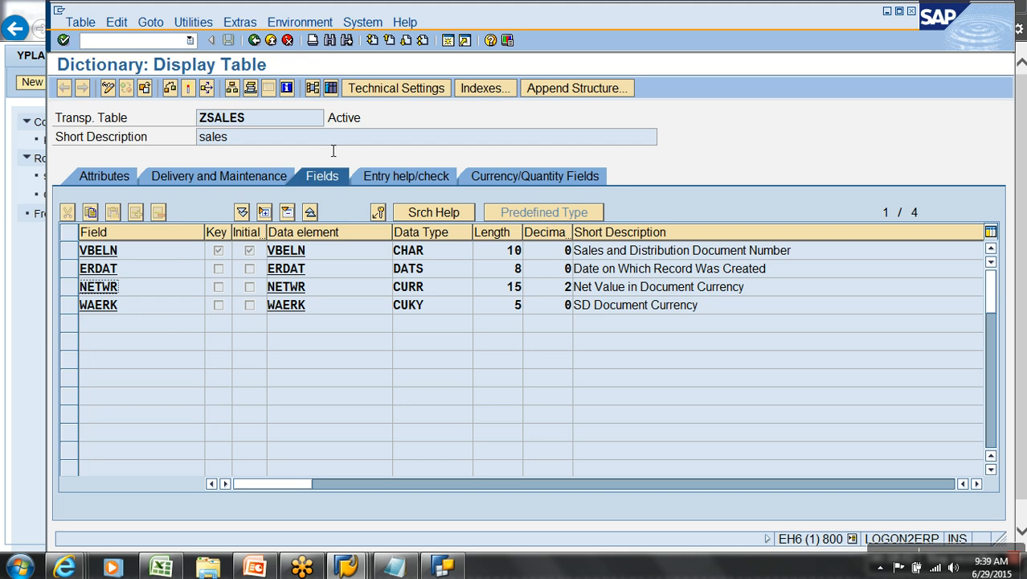
{"action": "left_click", "coordinate": [332, 90]}
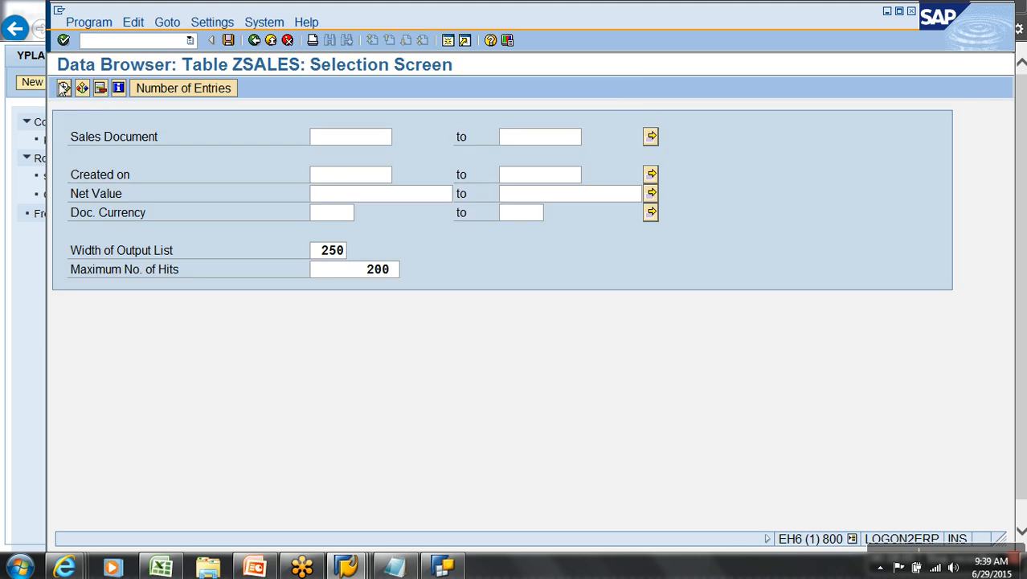
{"action": "left_click", "coordinate": [64, 86]}
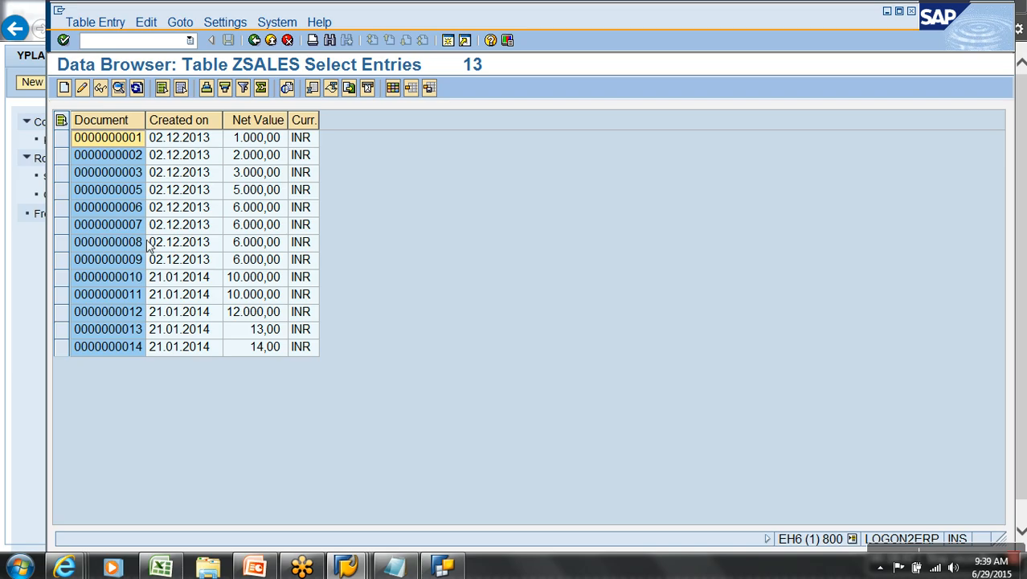
Return to transaction RSO2 and start creating the transaction data DataSource zda_demo, copying its name for reuse.
{"action": "left_click", "coordinate": [175, 45]}
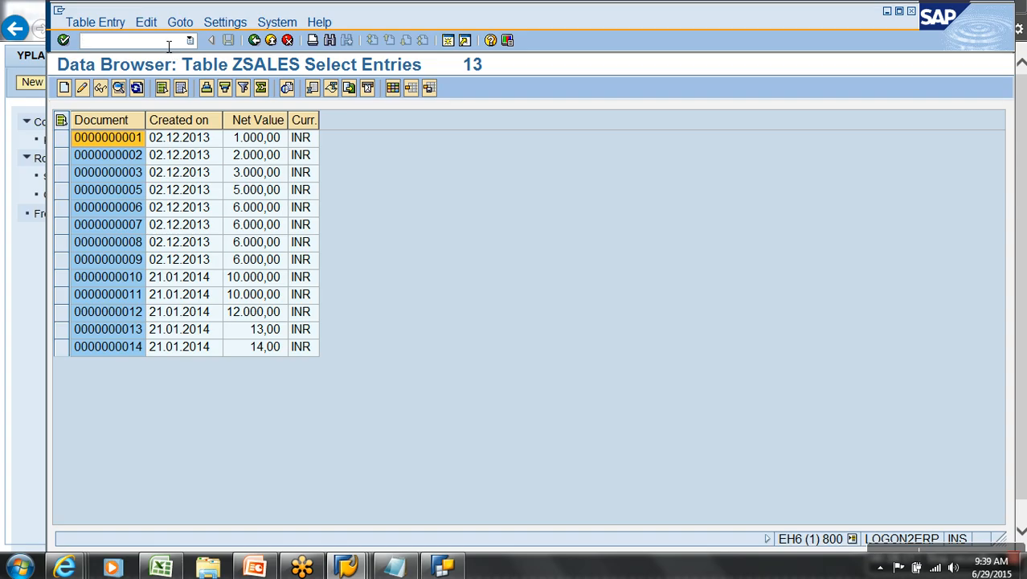
{"action": "type", "text": "/nrso2"}
{"action": "key", "text": "Return"}
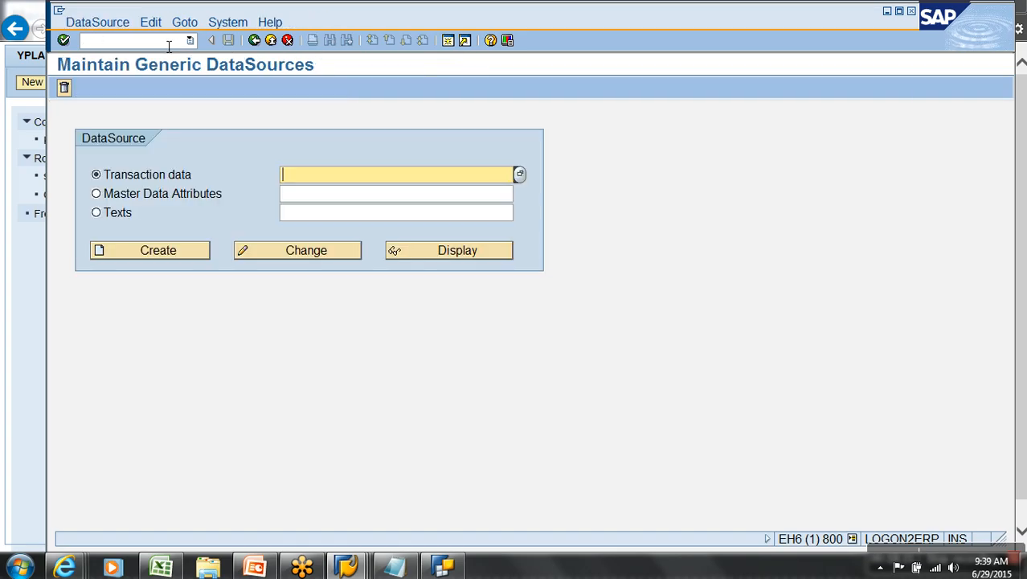
{"action": "type", "text": "z"}
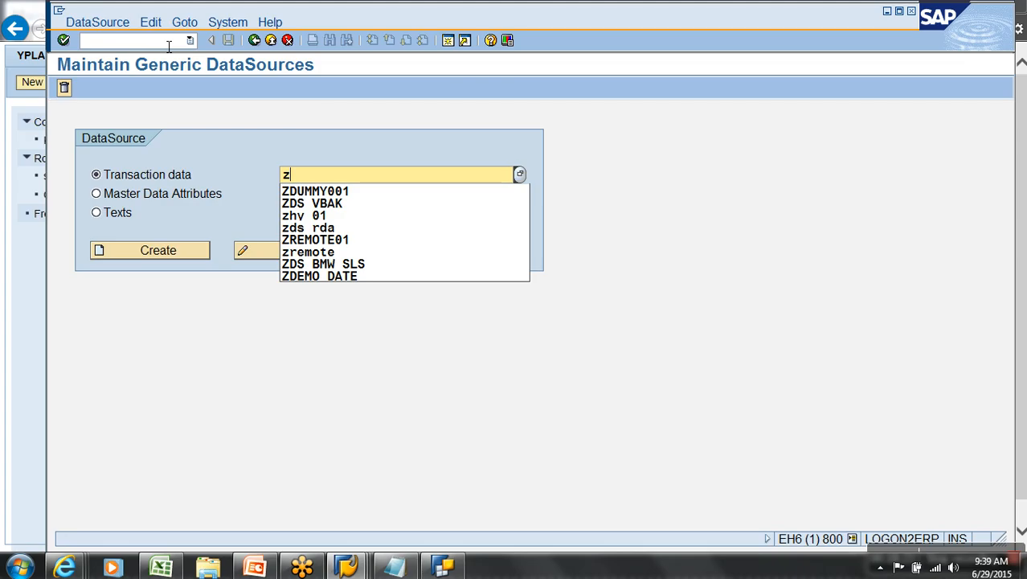
{"action": "type", "text": "da"}
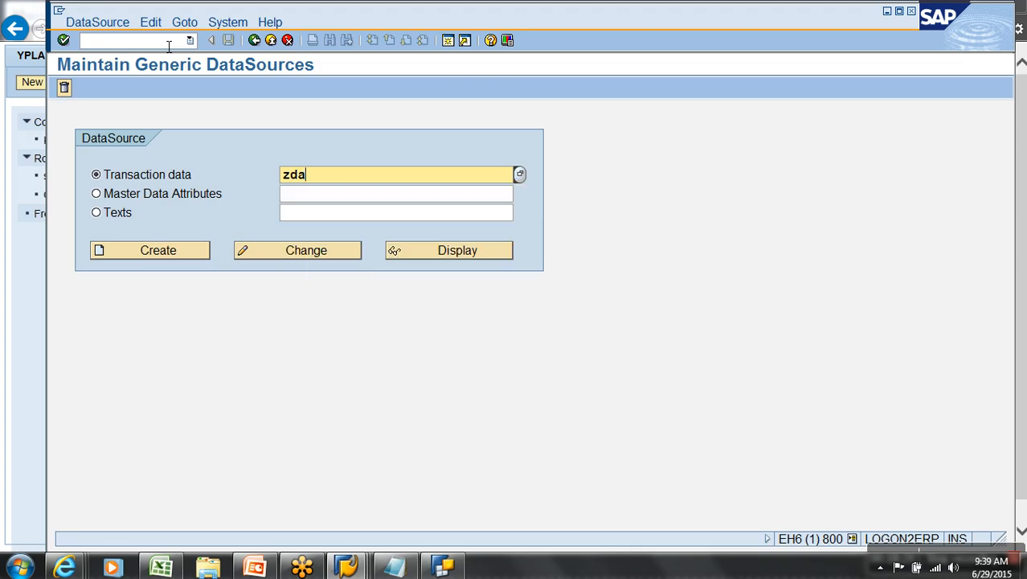
{"action": "type", "text": "_demo"}
{"action": "key", "text": "ctrl+a"}
{"action": "key", "text": "ctrl+c"}
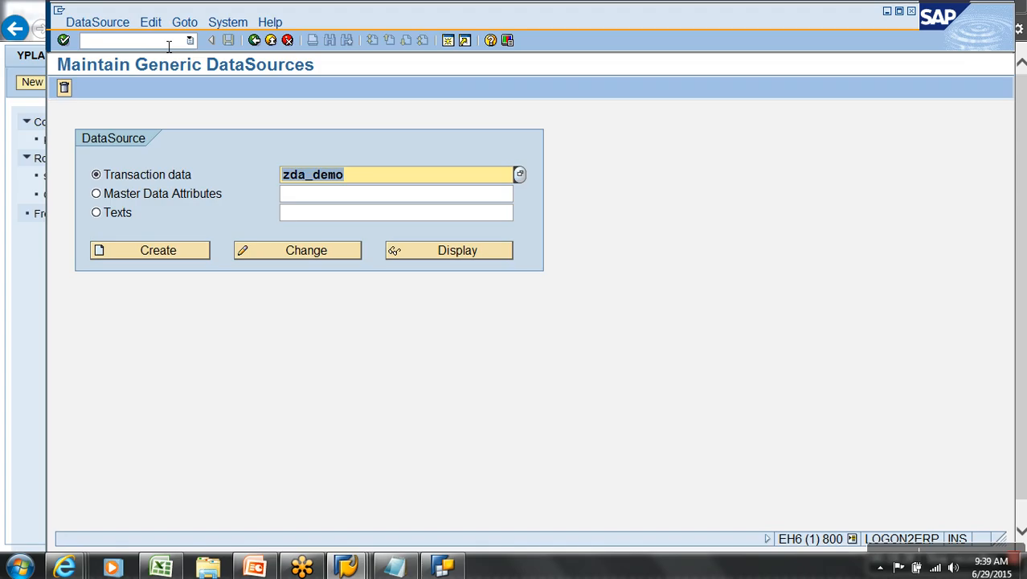
{"action": "key", "text": "Home"}
{"action": "left_click", "coordinate": [185, 256]}
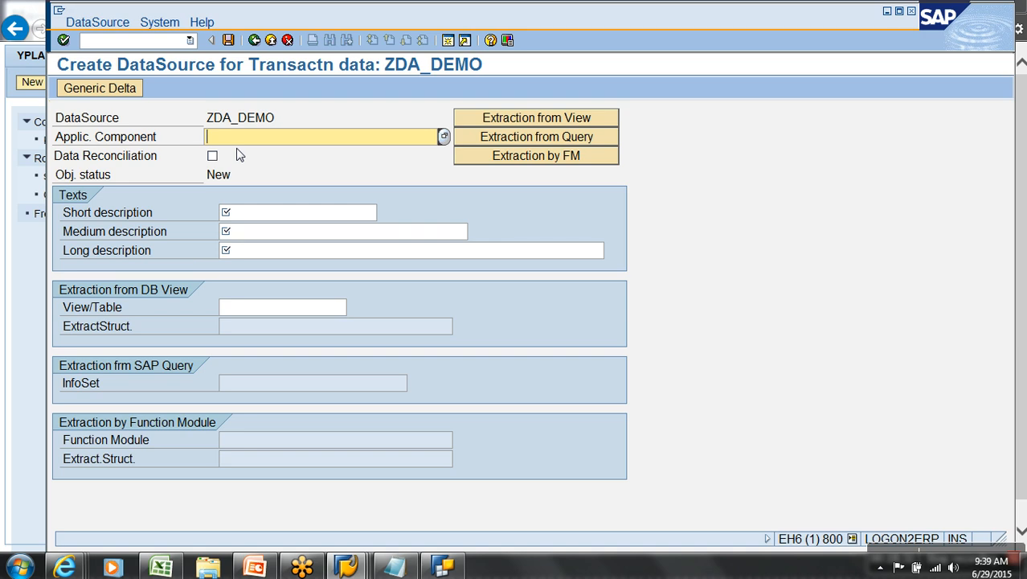
Set application component sd, the short, medium and long descriptions zda_demo, and extraction table ZSALES for the new DataSource.
{"action": "type", "text": "sd"}
{"action": "left_click", "coordinate": [277, 215]}
{"action": "key", "text": "ctrl+v"}
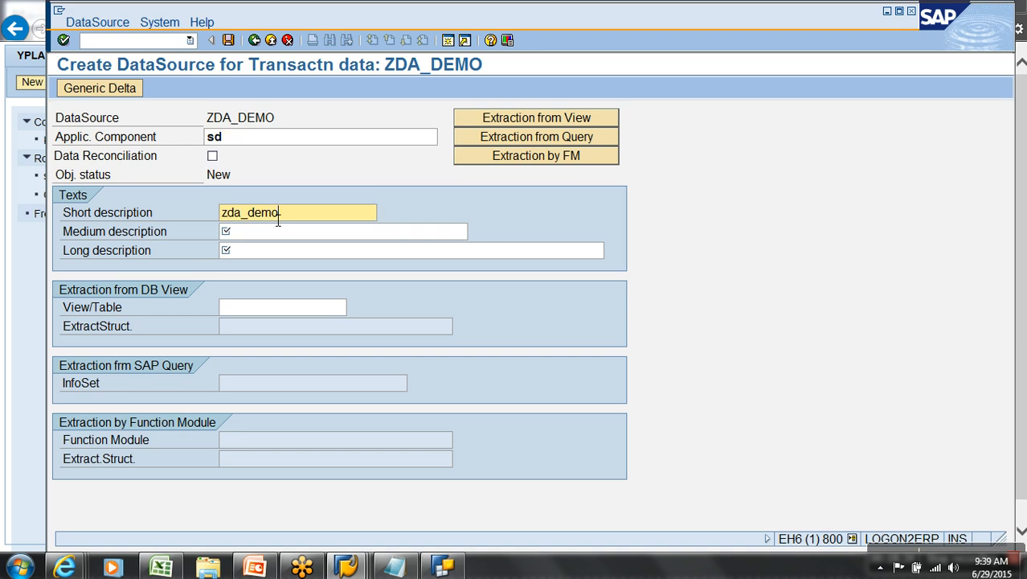
{"action": "left_click", "coordinate": [277, 239]}
{"action": "key", "text": "ctrl+v"}
{"action": "left_click", "coordinate": [277, 249]}
{"action": "key", "text": "ctrl+v"}
{"action": "left_click", "coordinate": [273, 308]}
{"action": "type", "text": "z"}
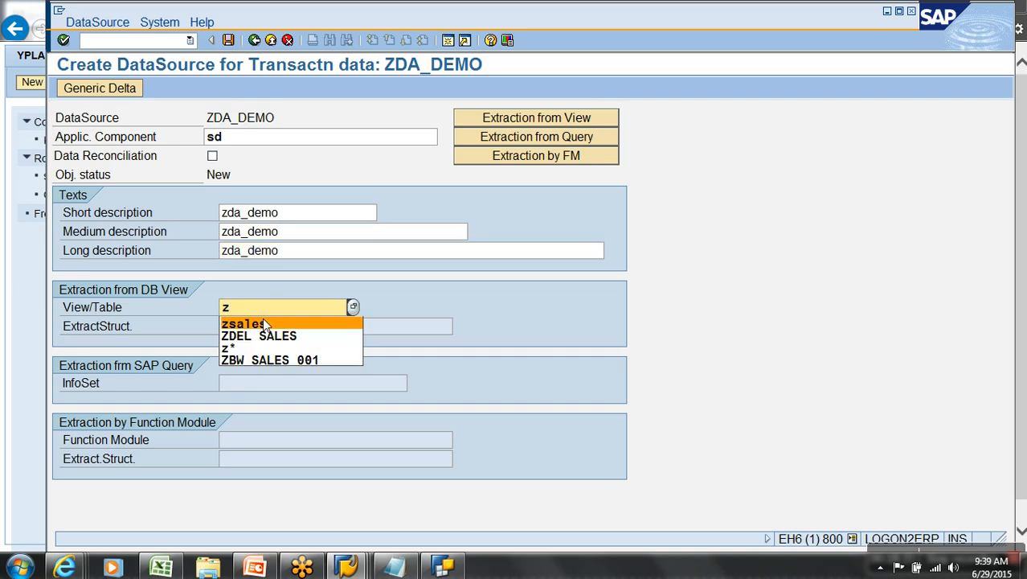
{"action": "left_click", "coordinate": [262, 320]}
Save the DataSource, assigning both it and its extract structure as local objects.
{"action": "left_click", "coordinate": [227, 41]}
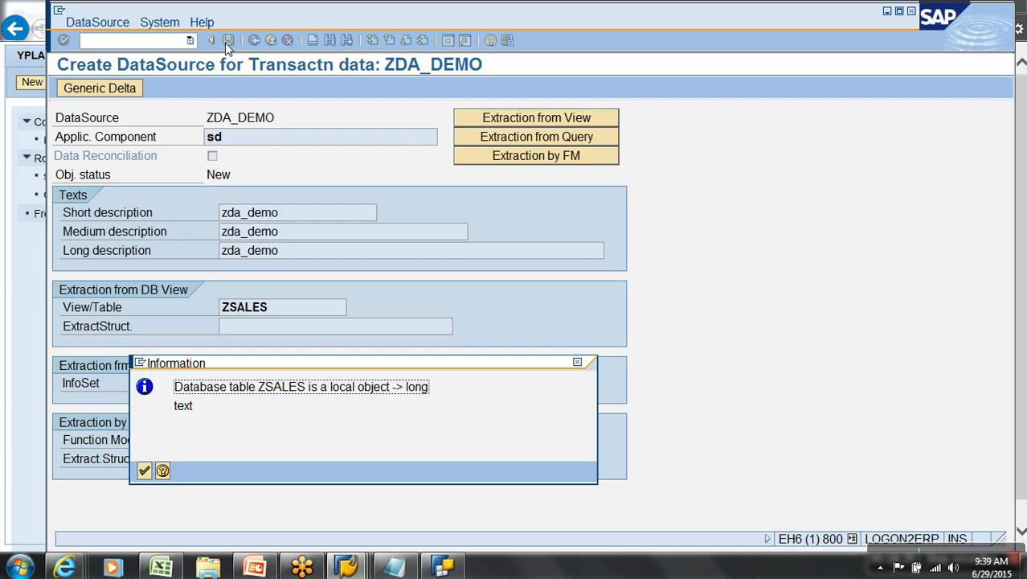
{"action": "left_click", "coordinate": [144, 470]}
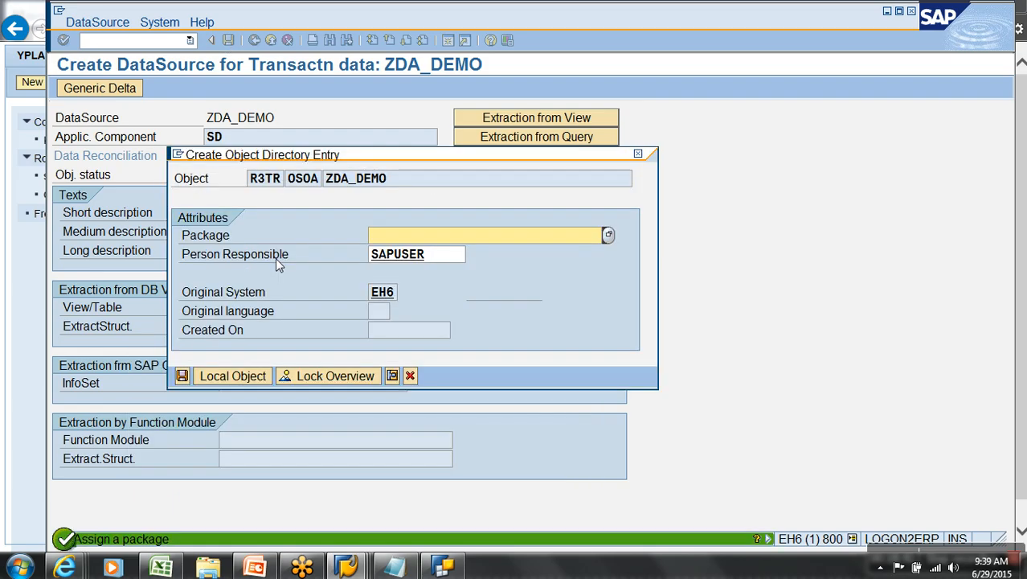
{"action": "left_click", "coordinate": [242, 376]}
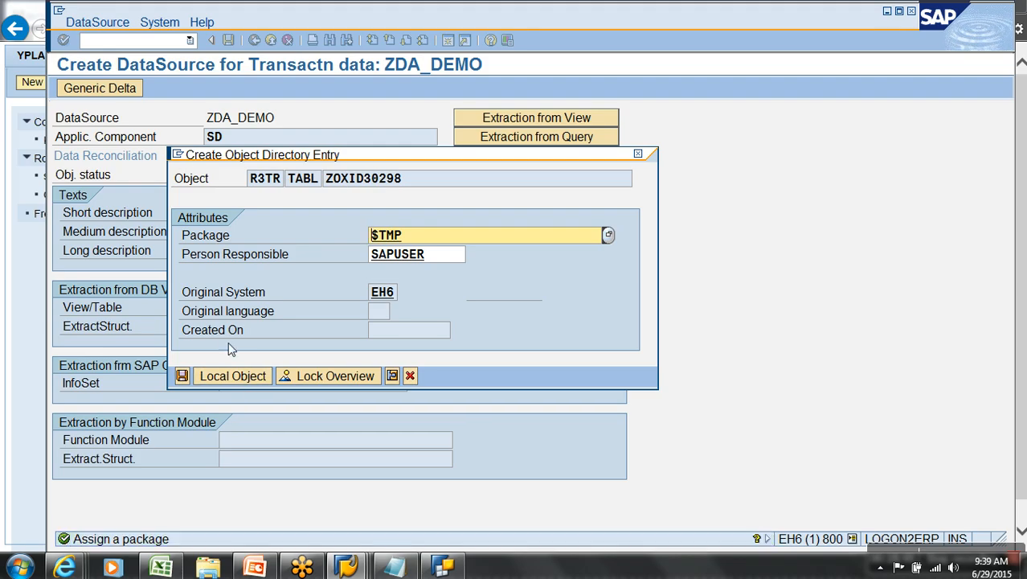
{"action": "left_click", "coordinate": [241, 376]}
{"action": "left_click", "coordinate": [228, 40]}
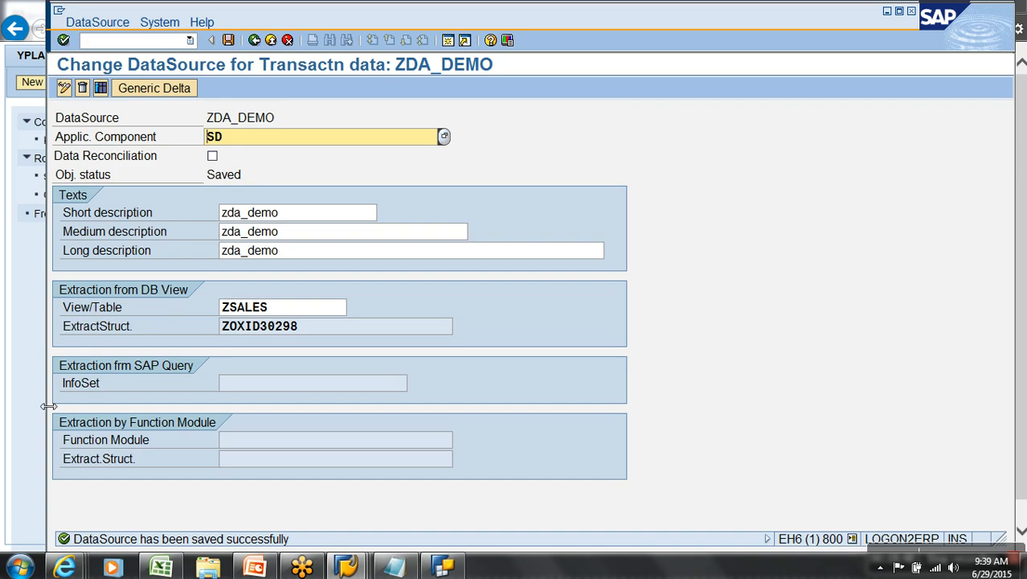
Switch to the Data Warehousing Workbench session and open the DataSource Repository with transaction RSDS.
{"action": "mouse_move", "coordinate": [346, 567]}
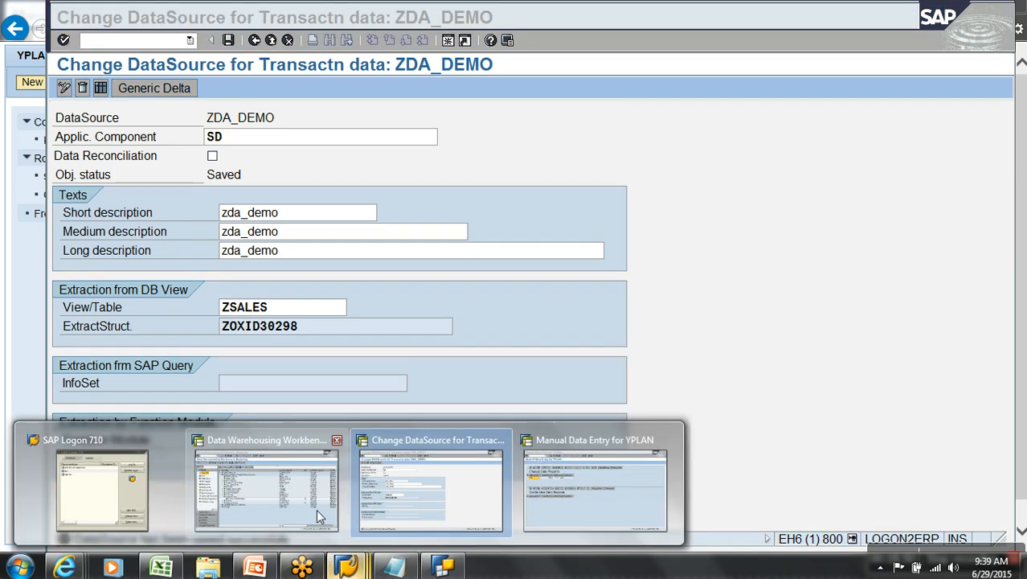
{"action": "left_click", "coordinate": [254, 438]}
{"action": "left_click", "coordinate": [166, 38]}
{"action": "type", "text": "/nrsds"}
{"action": "key", "text": "Return"}
Replicate DataSource zda_demo from source system T90CLNT090 as DataSource (RSDS).
{"action": "type", "text": "zda_demo"}
{"action": "left_click", "coordinate": [230, 176]}
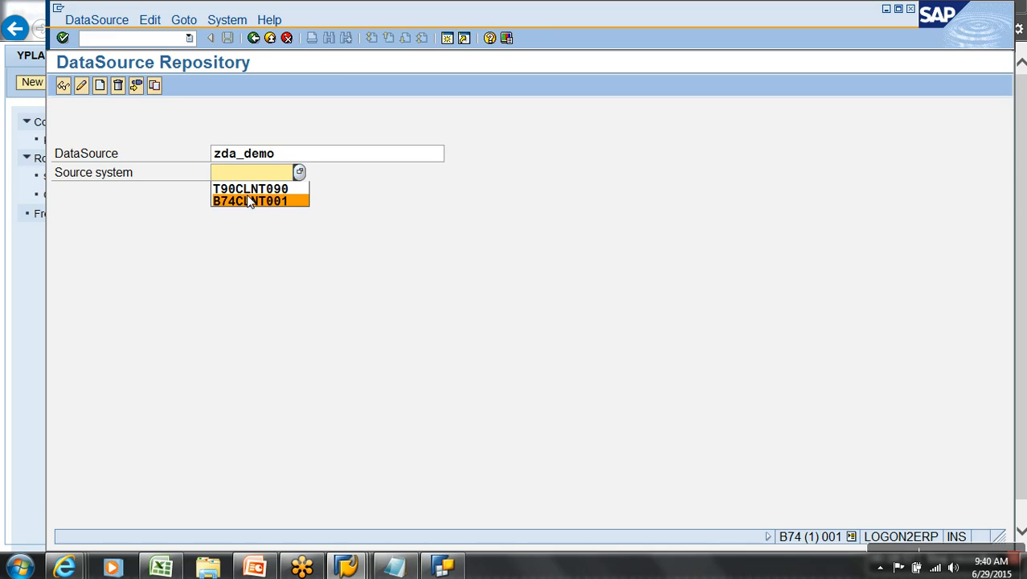
{"action": "left_click", "coordinate": [250, 188]}
{"action": "left_click", "coordinate": [96, 19]}
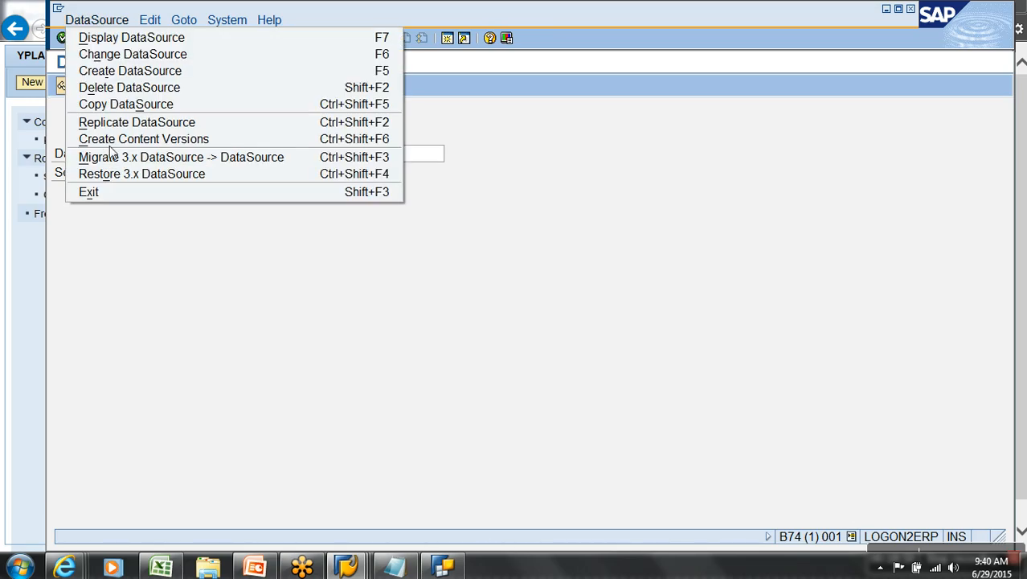
{"action": "left_click", "coordinate": [132, 123]}
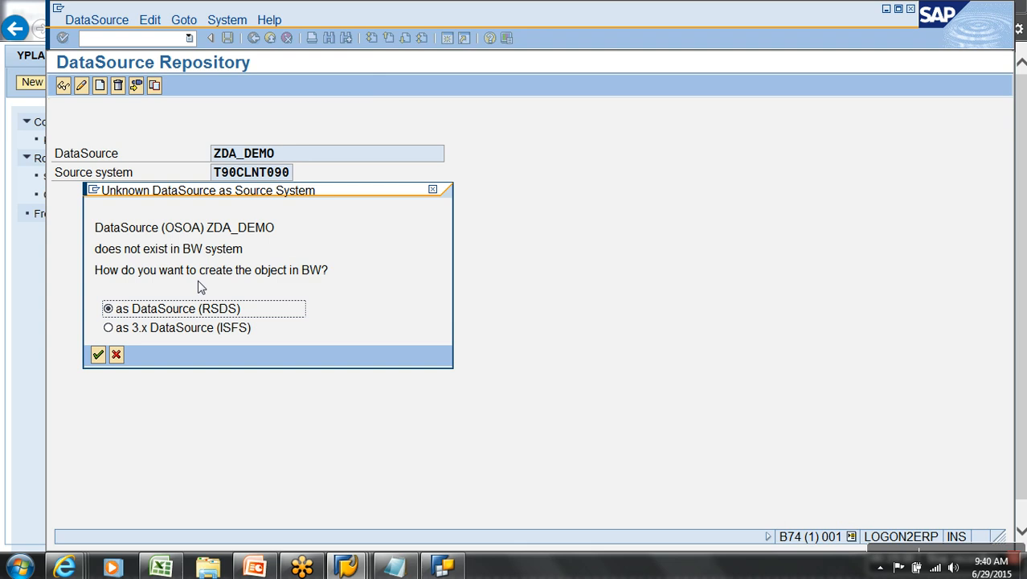
{"action": "left_click", "coordinate": [98, 355]}
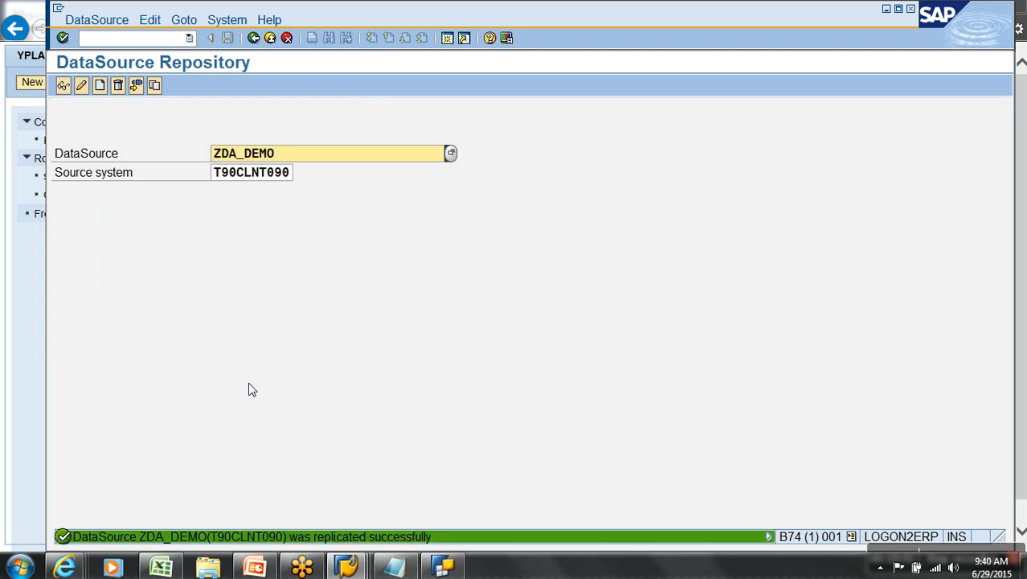
Open transaction RSA1 and search for zda_demo in the T90CLNT090 DataSources tree.
{"action": "left_click", "coordinate": [161, 47]}
{"action": "type", "text": "rsa1"}
{"action": "key", "text": "Return"}
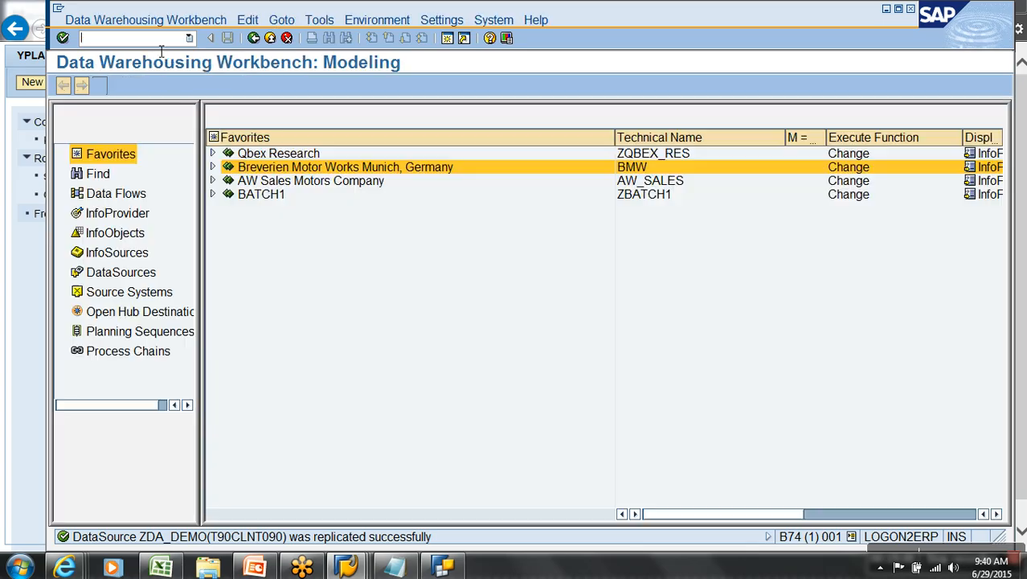
{"action": "left_click", "coordinate": [146, 274]}
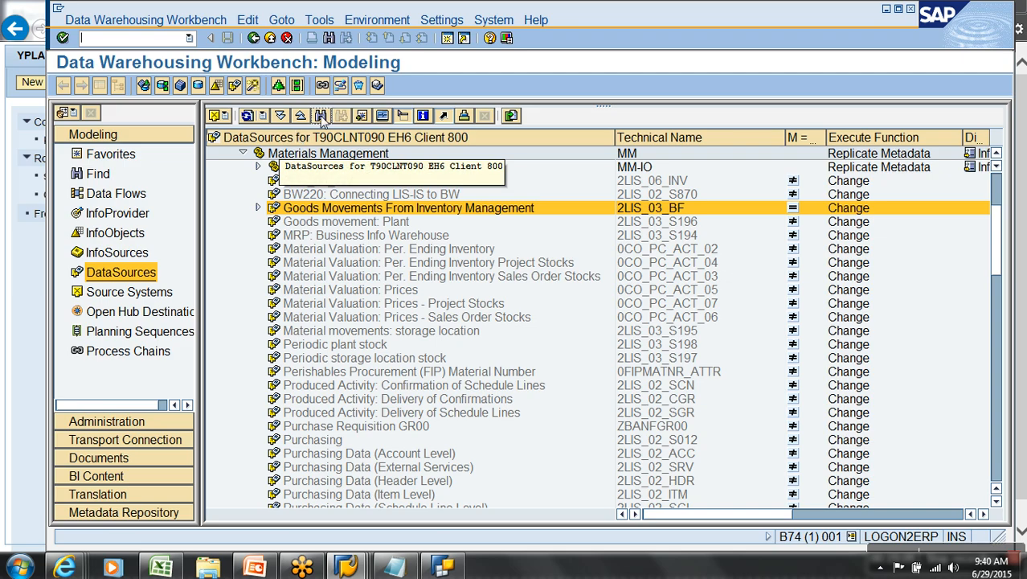
{"action": "left_click", "coordinate": [320, 115]}
{"action": "type", "text": "zda_demo"}
{"action": "key", "text": "Return"}
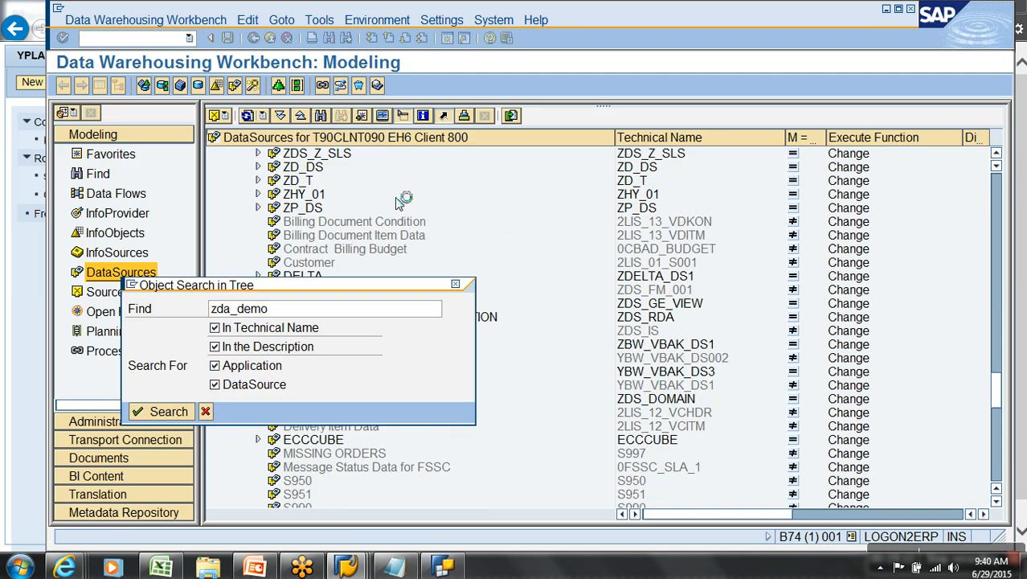
Open DataSource zda_demo for changing in full-width view and check the Direct Access setting in its extraction properties.
{"action": "left_click", "coordinate": [321, 496]}
{"action": "right_click", "coordinate": [320, 496]}
{"action": "left_click", "coordinate": [362, 278]}
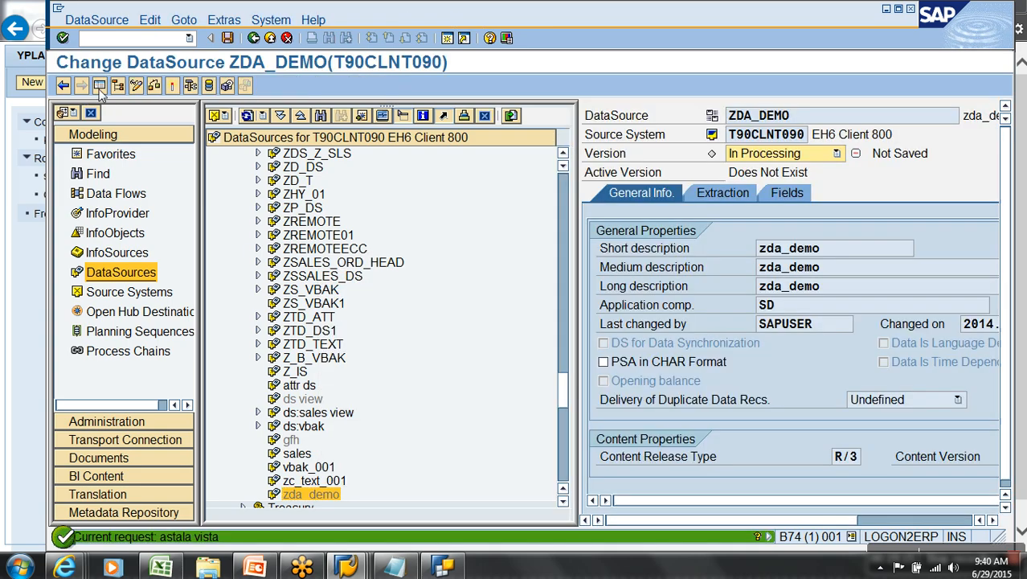
{"action": "left_click", "coordinate": [102, 114]}
{"action": "left_click", "coordinate": [195, 192]}
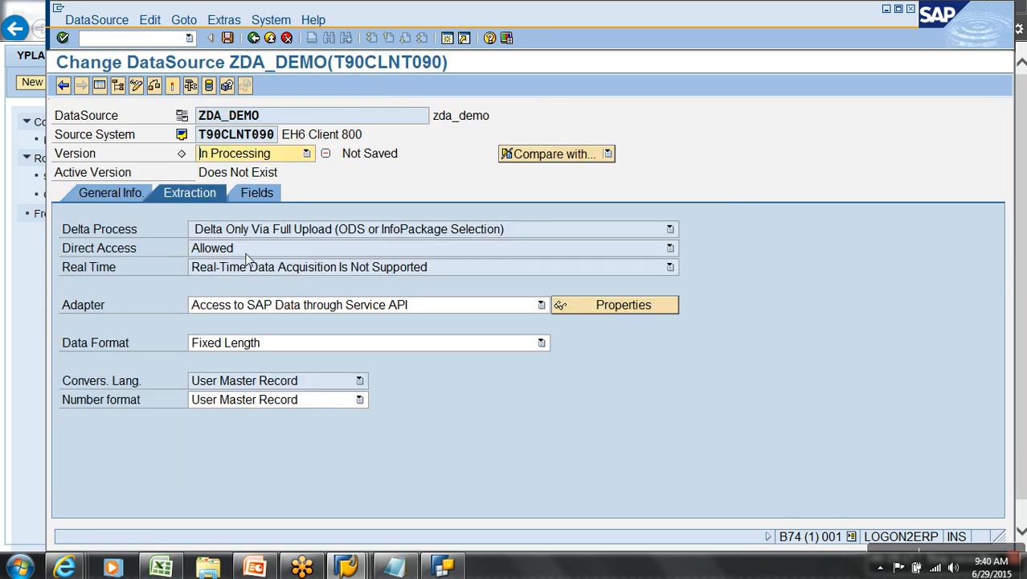
{"action": "left_click", "coordinate": [134, 251]}
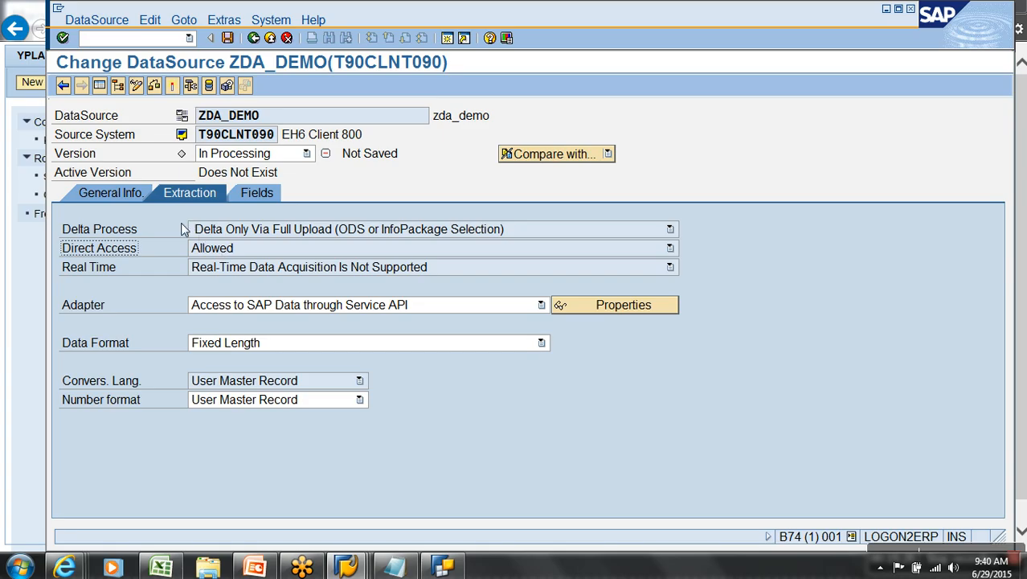
Activate the DataSource, review its field list, and return to the DataSources tree.
{"action": "left_click", "coordinate": [172, 86]}
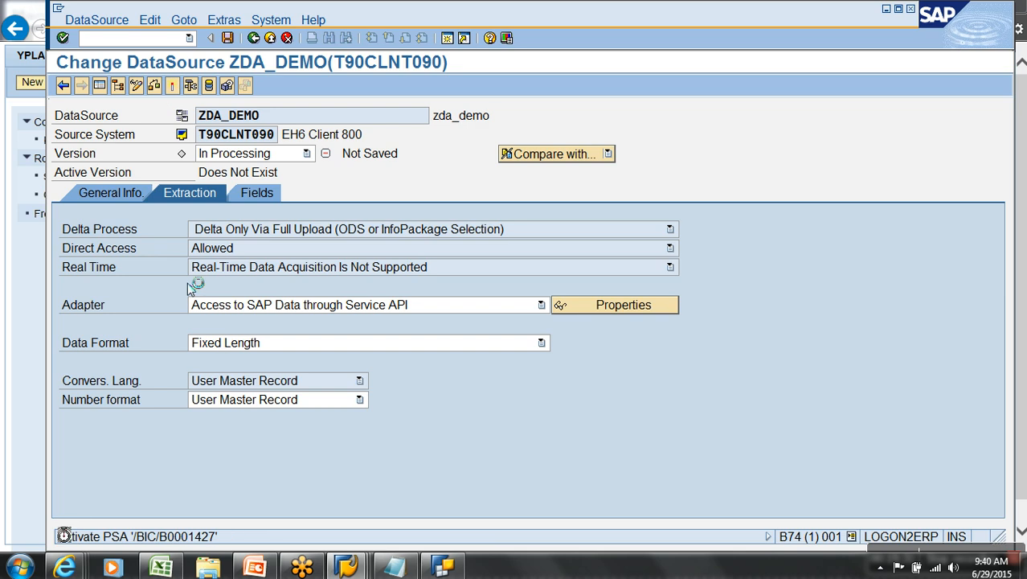
{"action": "left_click", "coordinate": [252, 194]}
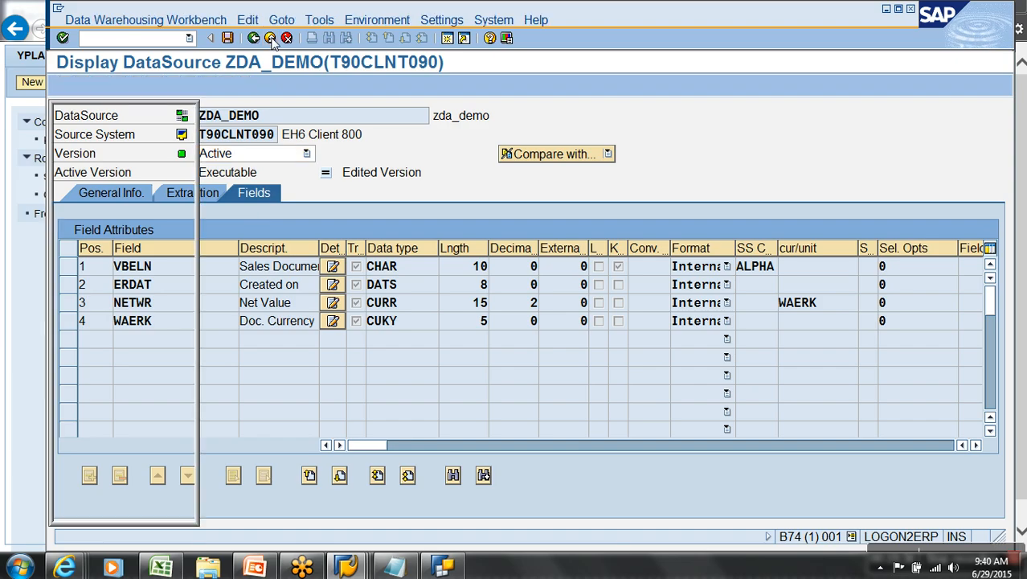
{"action": "left_click", "coordinate": [271, 39]}
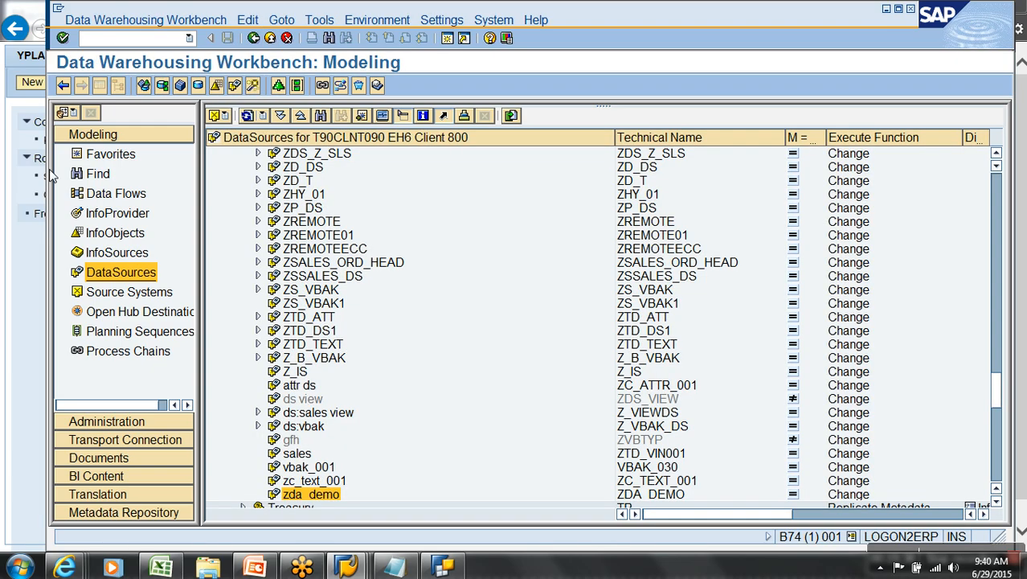
Create InfoCube yrem_01, "Demo Direct Access", under Type of Cubes as a VirtualProvider based on Data Transfer Process for Direct Access.
{"action": "left_click", "coordinate": [100, 153]}
{"action": "left_click", "coordinate": [213, 168]}
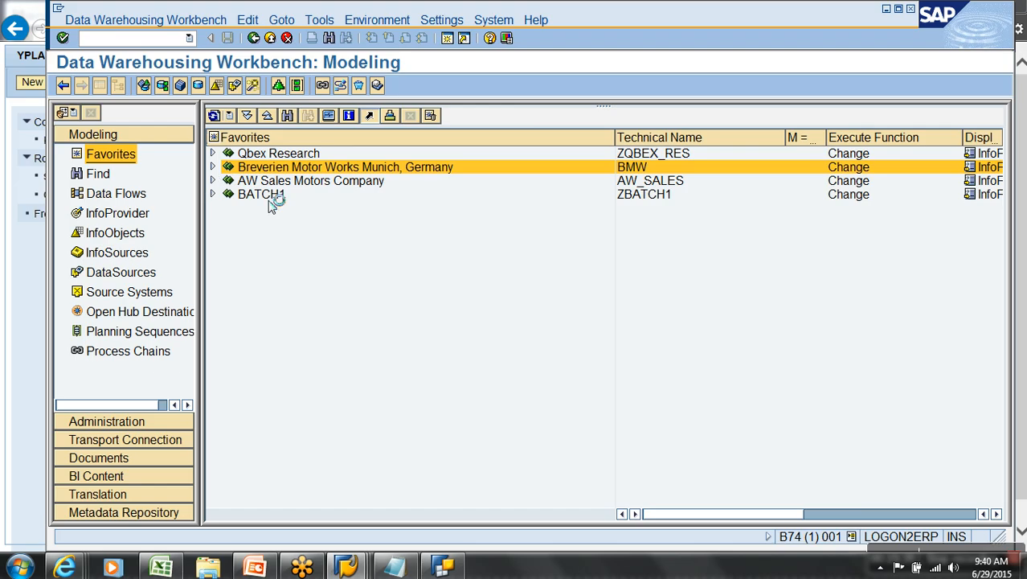
{"action": "right_click", "coordinate": [316, 320]}
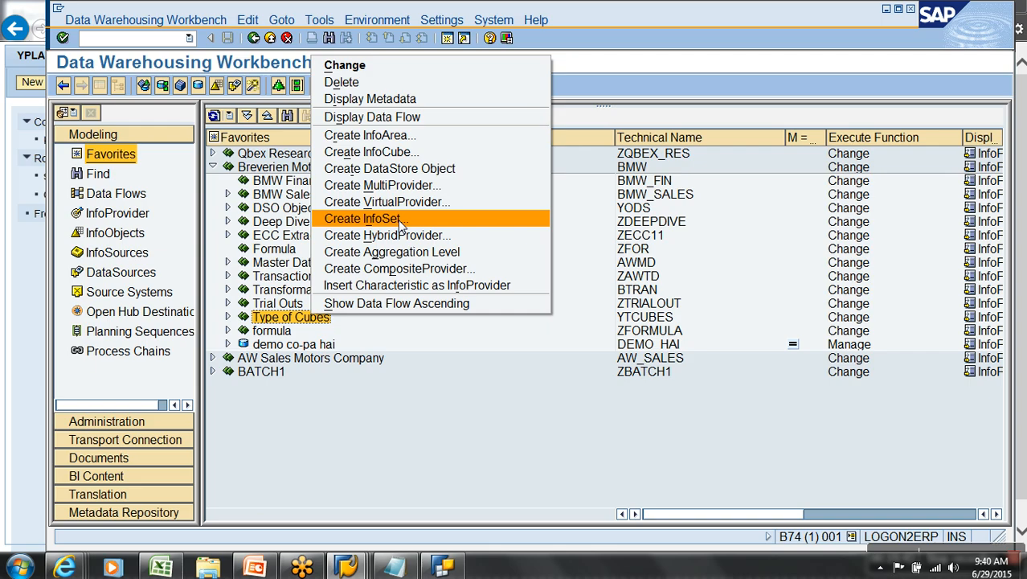
{"action": "left_click", "coordinate": [388, 152]}
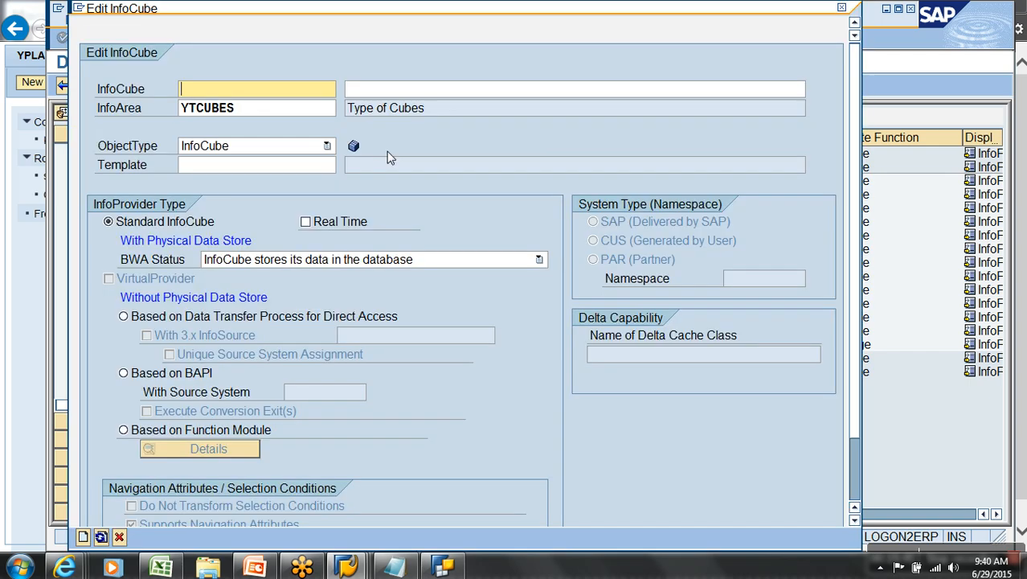
{"action": "type", "text": "yrem_01"}
{"action": "key", "text": "Tab"}
{"action": "type", "text": "Demo Direct Access"}
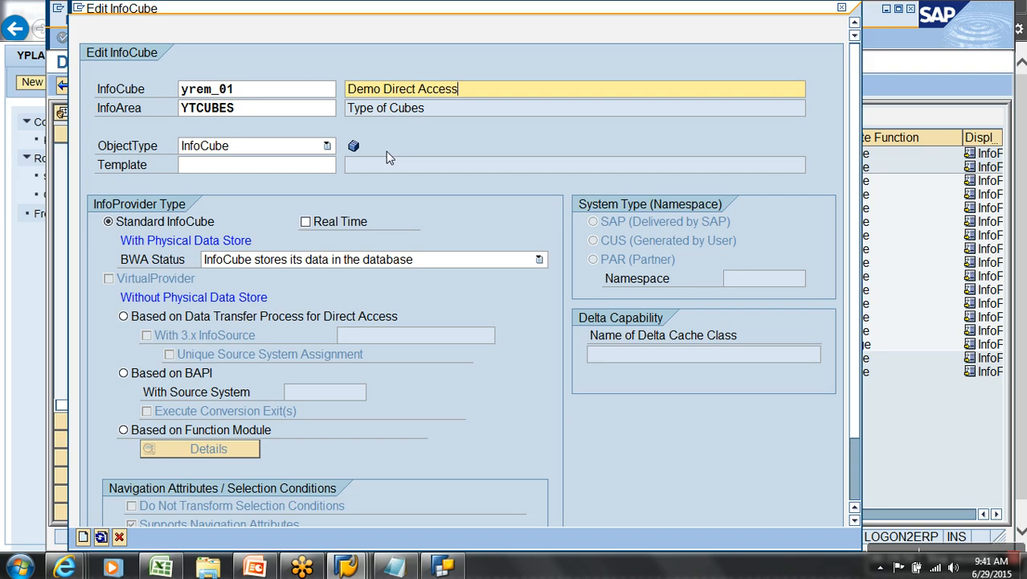
{"action": "left_click", "coordinate": [242, 316]}
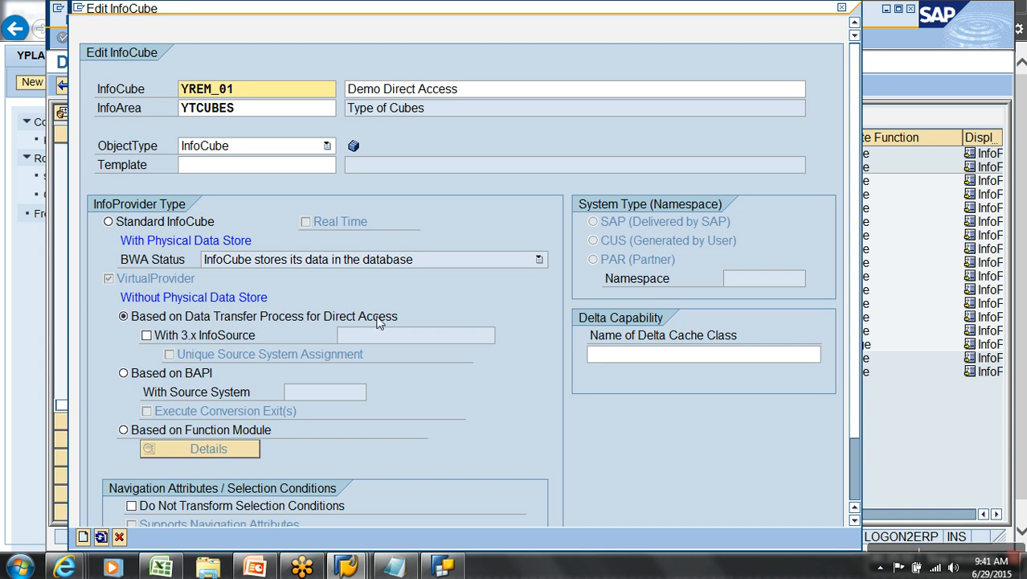
{"action": "left_click", "coordinate": [83, 537]}
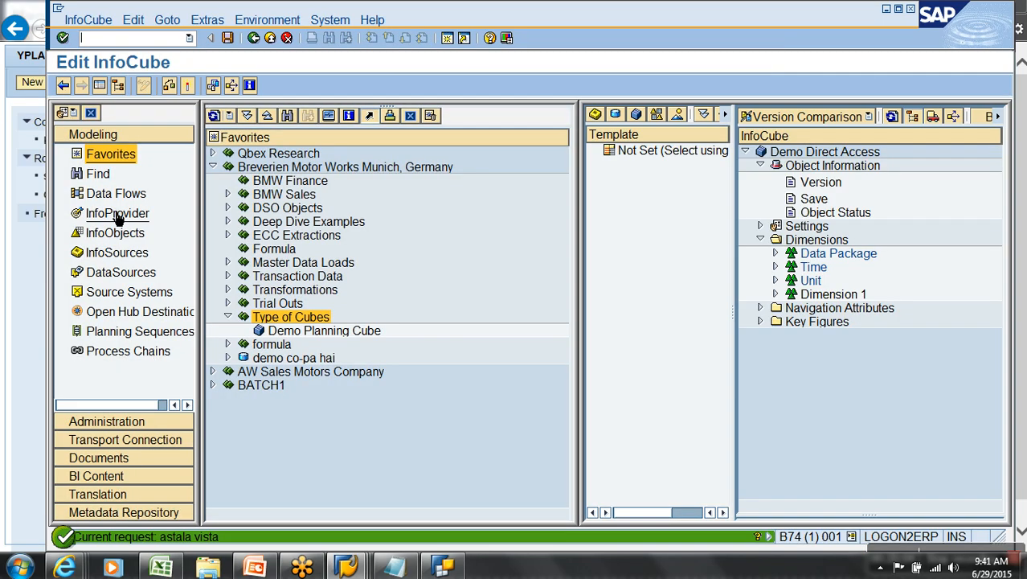
Show the cube editor in full width and insert InfoObject vbeln directly into Dimension 1.
{"action": "left_click", "coordinate": [100, 86]}
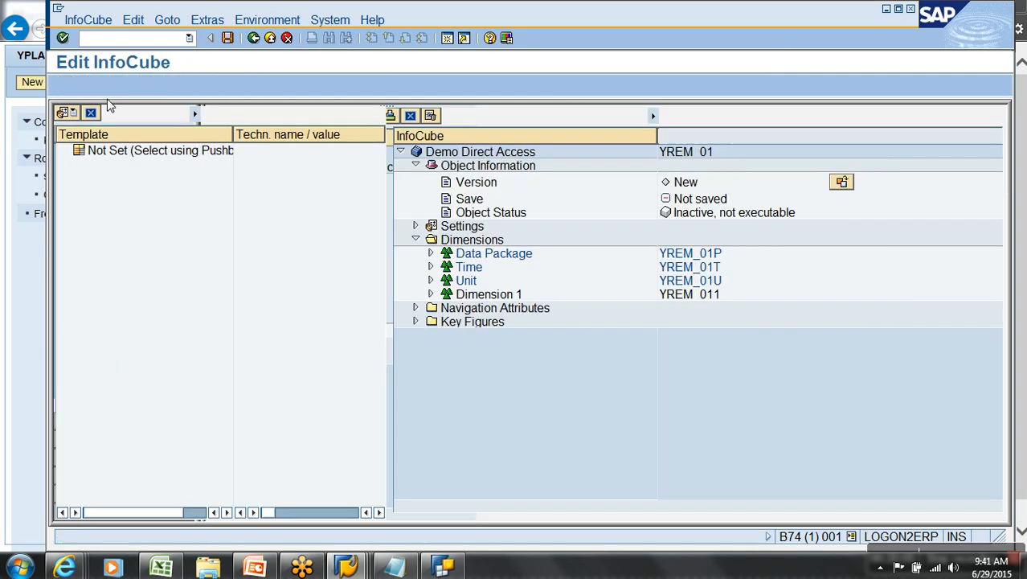
{"action": "right_click", "coordinate": [481, 299]}
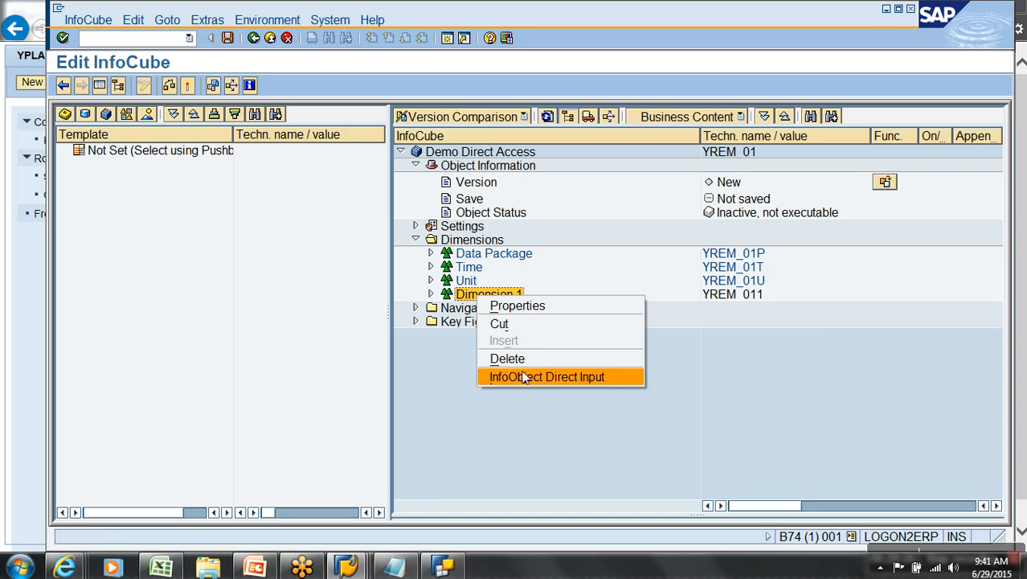
{"action": "left_click", "coordinate": [522, 377]}
{"action": "type", "text": "vbeln"}
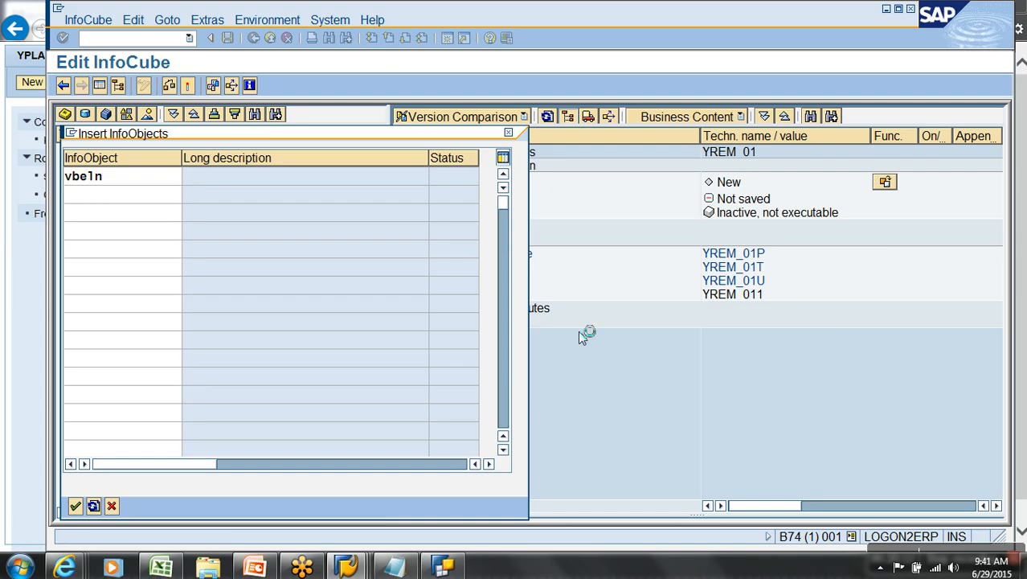
{"action": "key", "text": "Return"}
Insert InfoObject 0calday directly into the cube's Time dimension.
{"action": "right_click", "coordinate": [474, 268]}
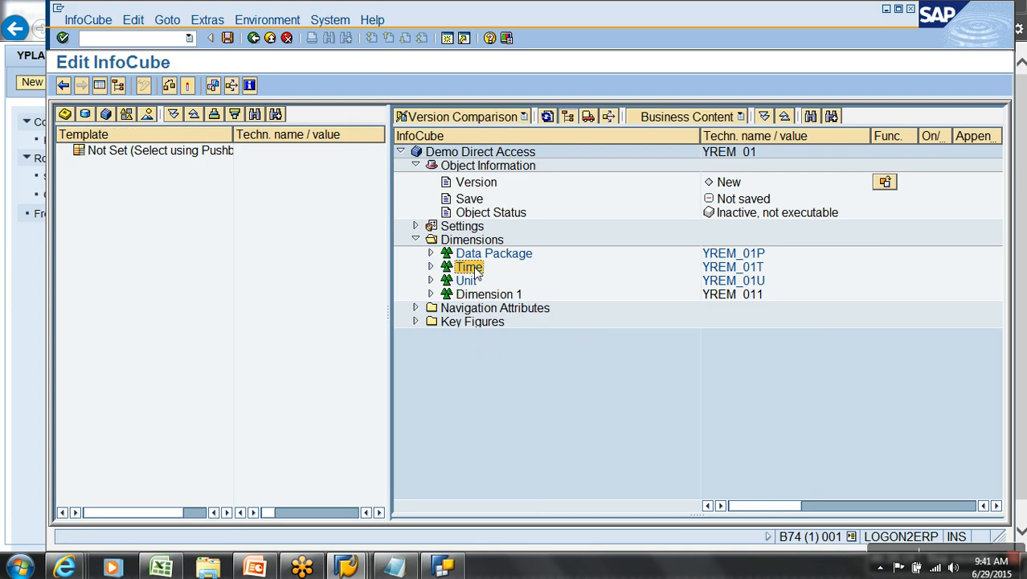
{"action": "left_click", "coordinate": [529, 332]}
{"action": "type", "text": "0calday"}
{"action": "key", "text": "Return"}
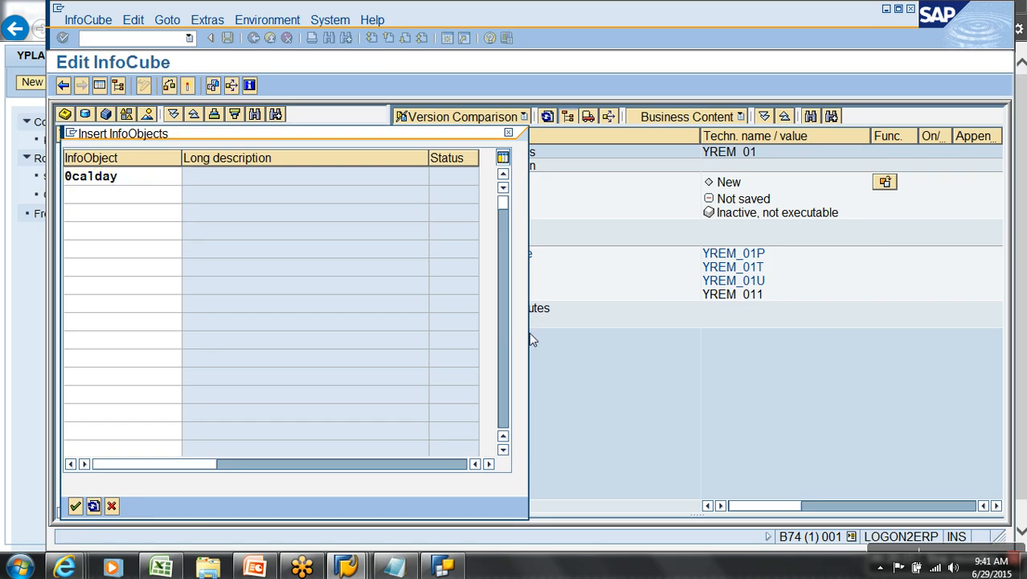
Insert key figure netwr into the cube, activate it, and return to the modeling overview.
{"action": "right_click", "coordinate": [485, 325]}
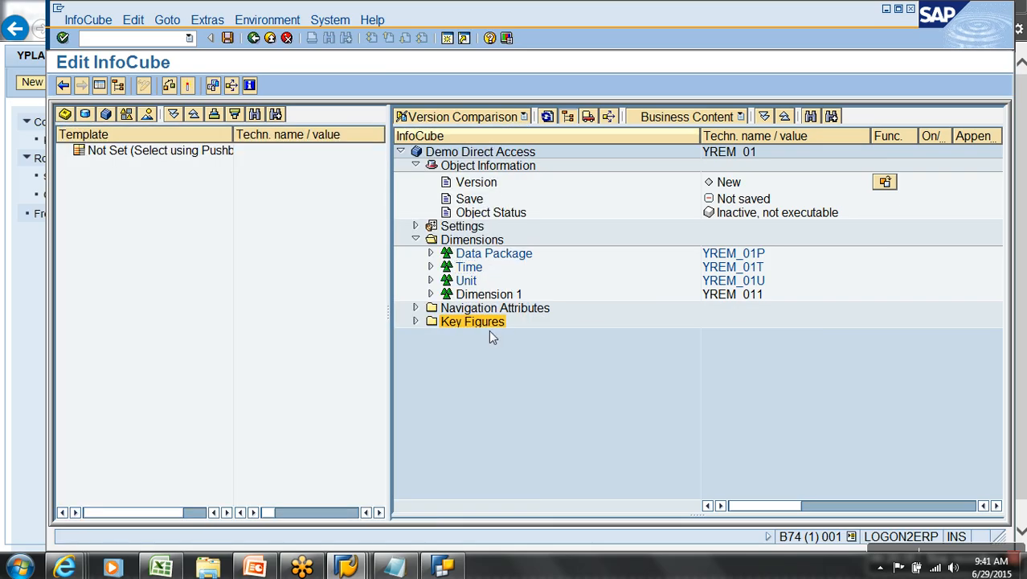
{"action": "left_click", "coordinate": [553, 404]}
{"action": "type", "text": "netwr"}
{"action": "key", "text": "Return"}
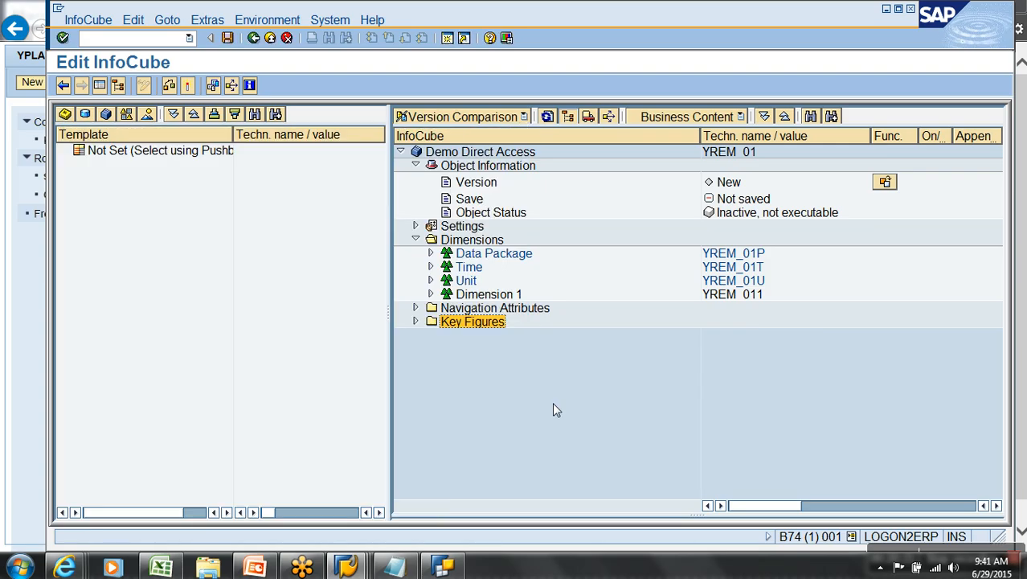
{"action": "left_click", "coordinate": [189, 88]}
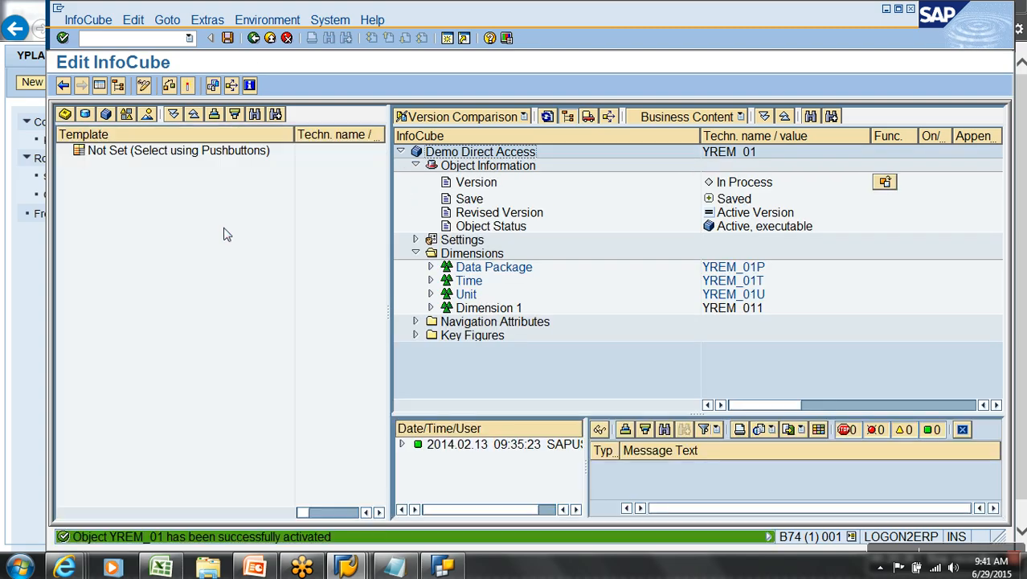
{"action": "left_click", "coordinate": [271, 37]}
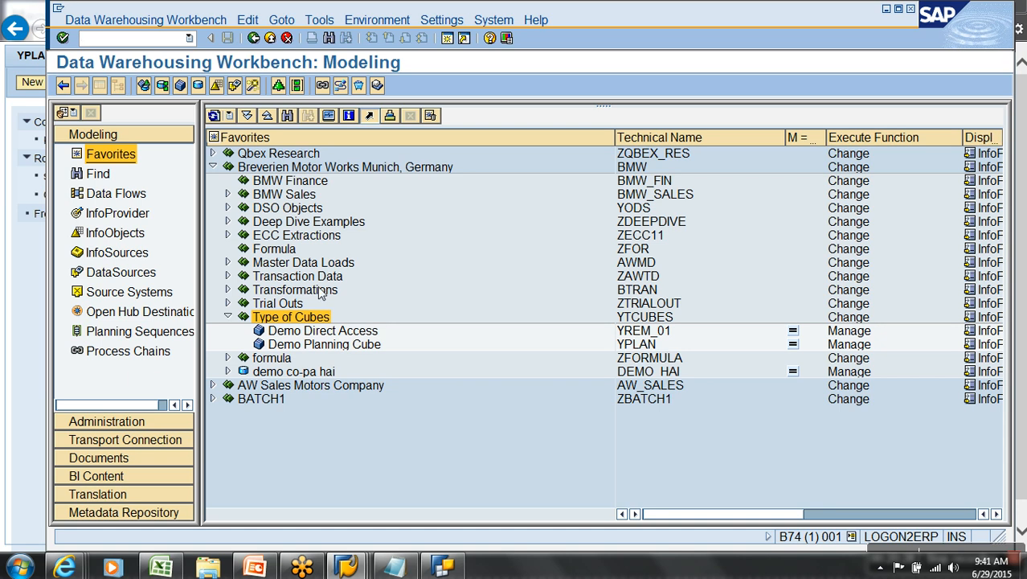
Create a transformation into Demo Direct Access (YREM_01) from DataSource zda_demo in source system T90CLNT090.
{"action": "right_click", "coordinate": [356, 333]}
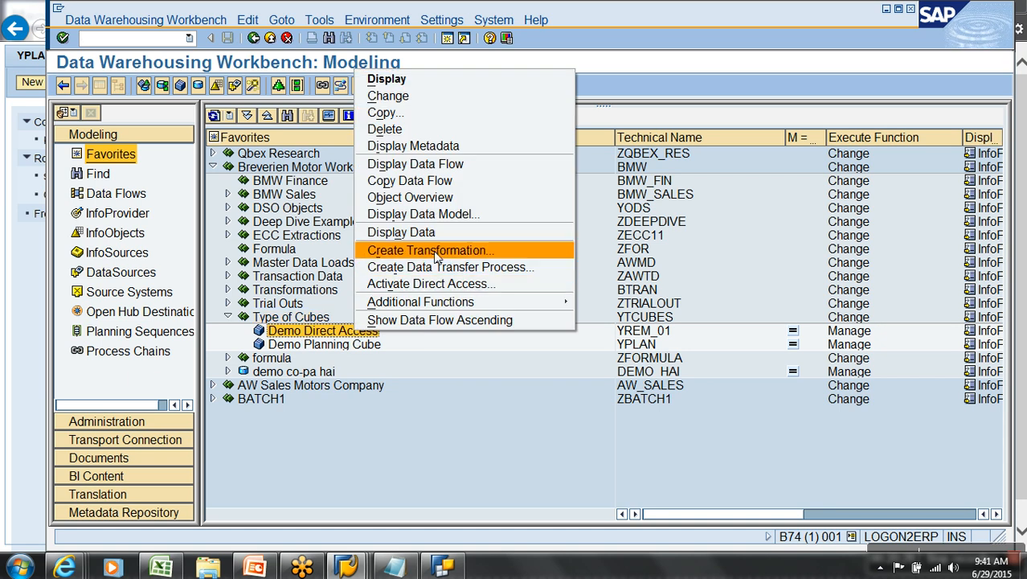
{"action": "left_click", "coordinate": [433, 250]}
{"action": "left_click", "coordinate": [403, 403]}
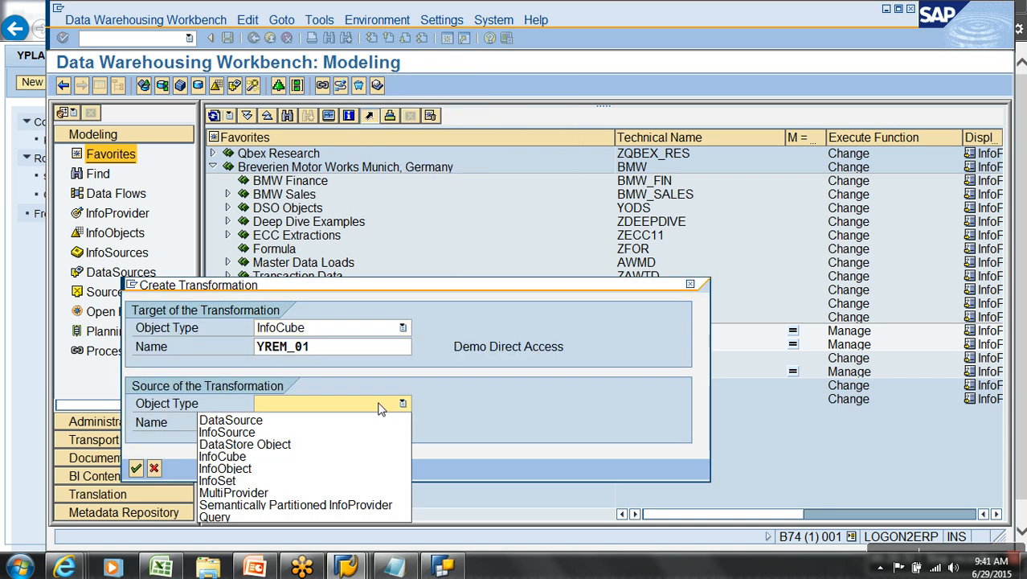
{"action": "left_click", "coordinate": [287, 421]}
{"action": "left_click", "coordinate": [303, 423]}
{"action": "type", "text": "zda_demo"}
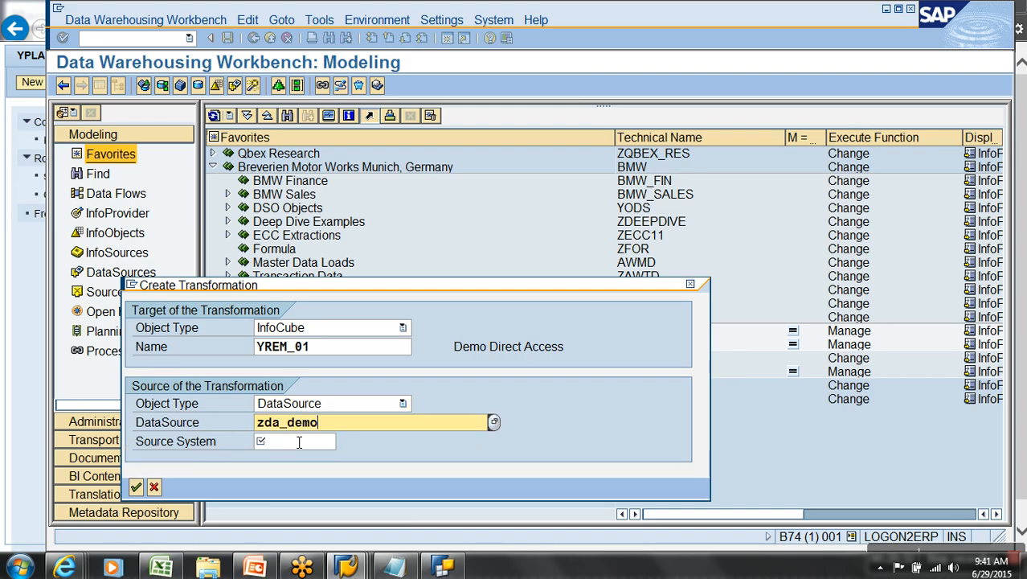
{"action": "left_click", "coordinate": [300, 438]}
{"action": "left_click", "coordinate": [302, 453]}
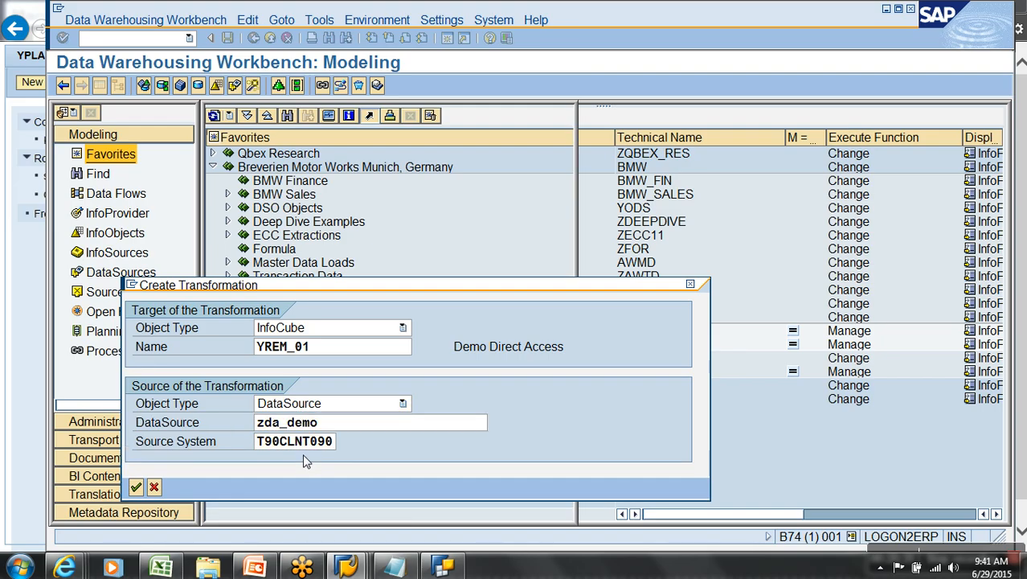
{"action": "key", "text": "Return"}
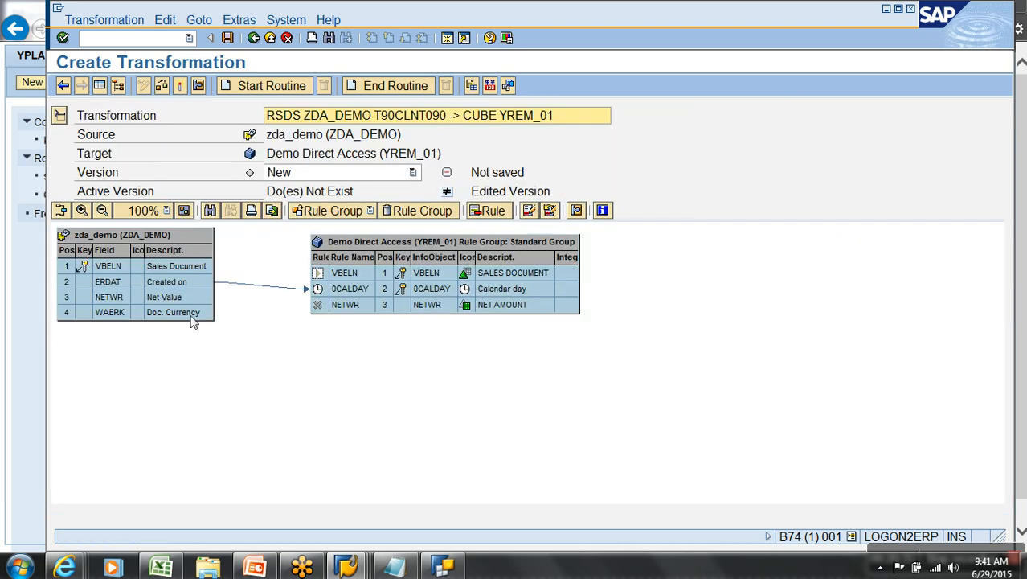
Map source fields VBELN and NETWR to their matching cube InfoObjects, activate the transformation, and return to the modeling overview.
{"action": "left_click_drag", "start_coordinate": [195, 272], "coordinate": [323, 271]}
{"action": "left_click", "coordinate": [213, 300]}
{"action": "left_click_drag", "start_coordinate": [213, 300], "coordinate": [345, 307]}
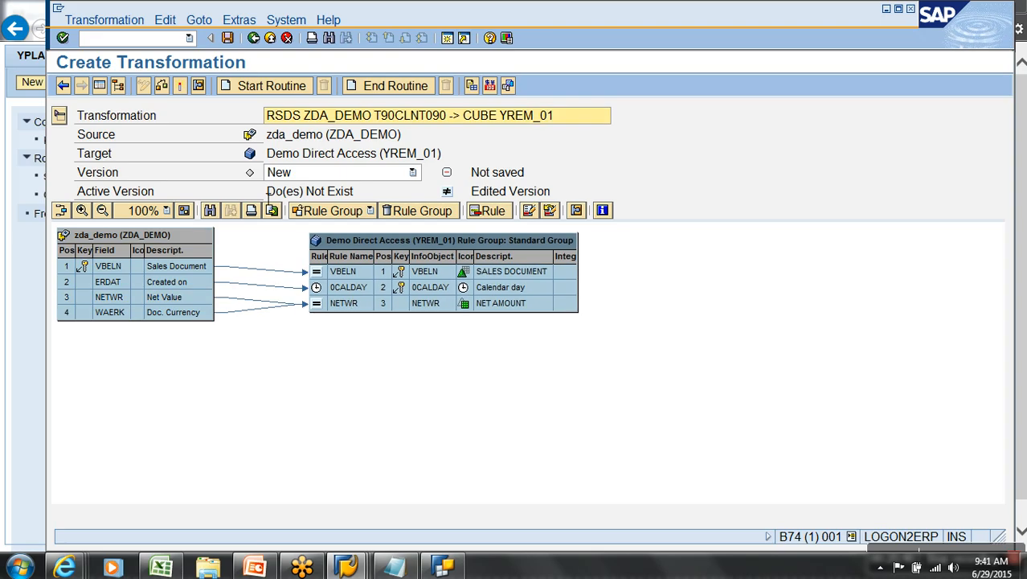
{"action": "left_click", "coordinate": [180, 87]}
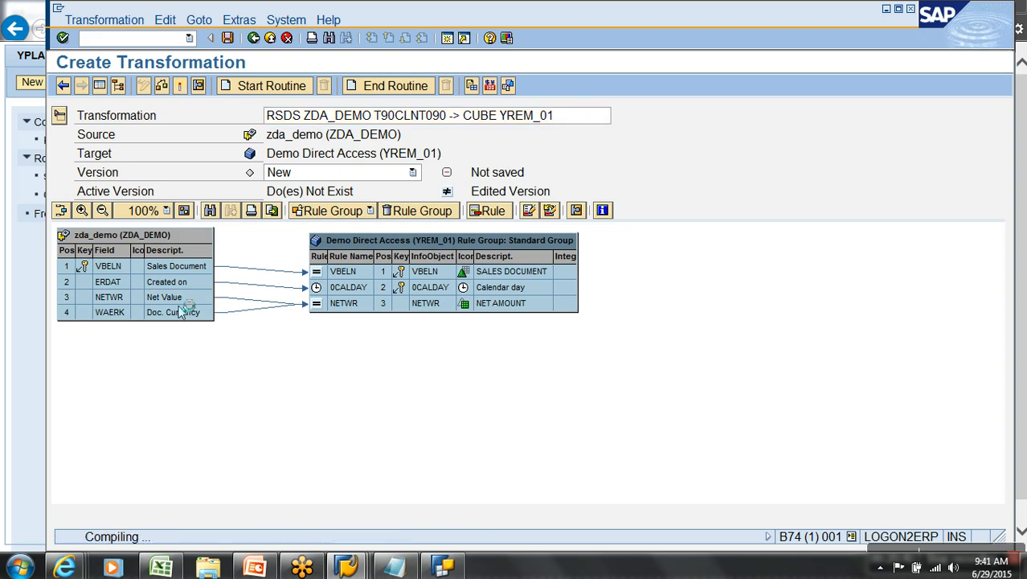
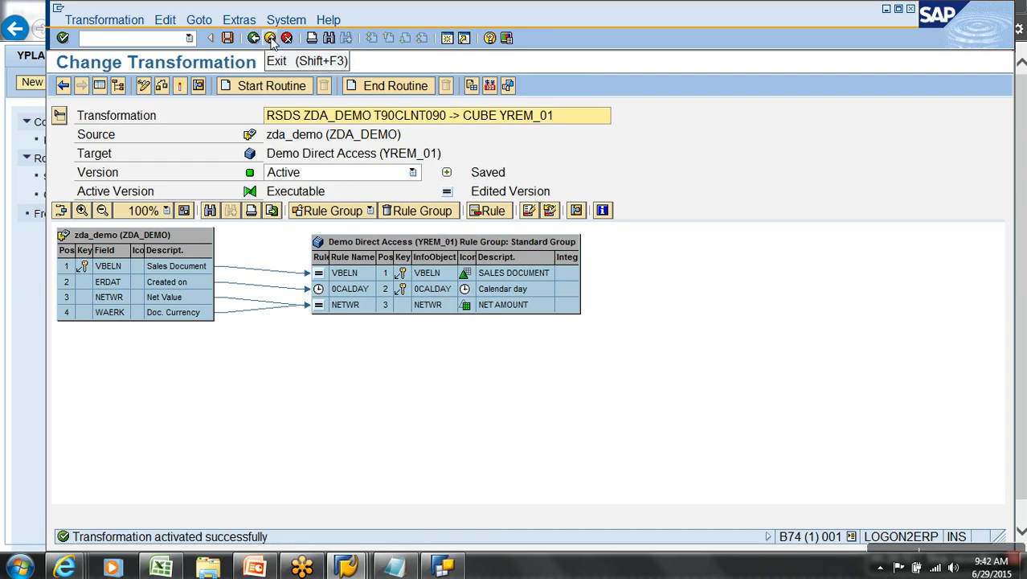
{"action": "left_click", "coordinate": [285, 39]}
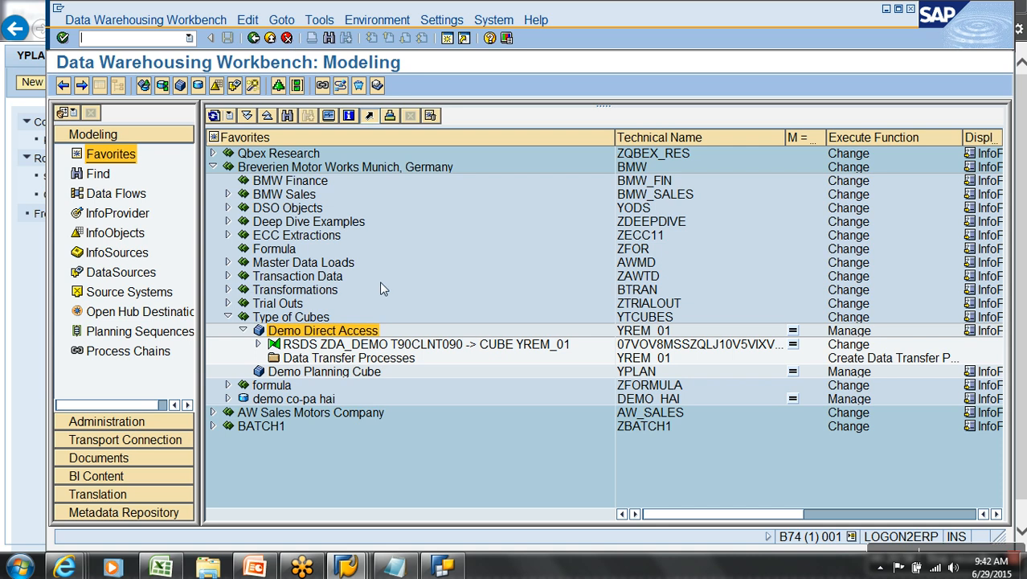
Create and activate a DTP for Direct Access from ZDA_DEMO / T90CLNT090 to YREM_01, and return to the modeling overview.
{"action": "right_click", "coordinate": [330, 366]}
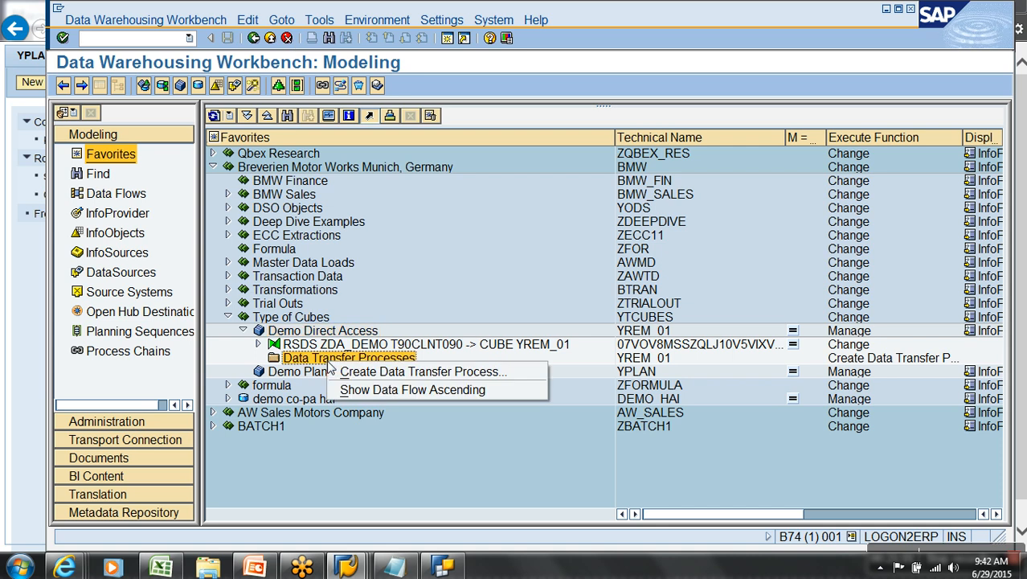
{"action": "left_click", "coordinate": [366, 372]}
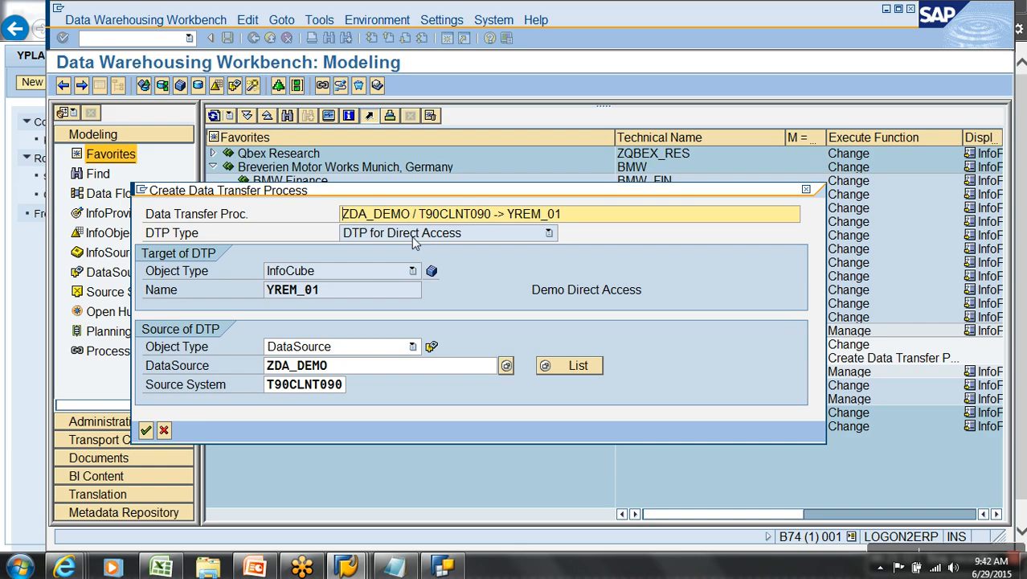
{"action": "left_click", "coordinate": [147, 431]}
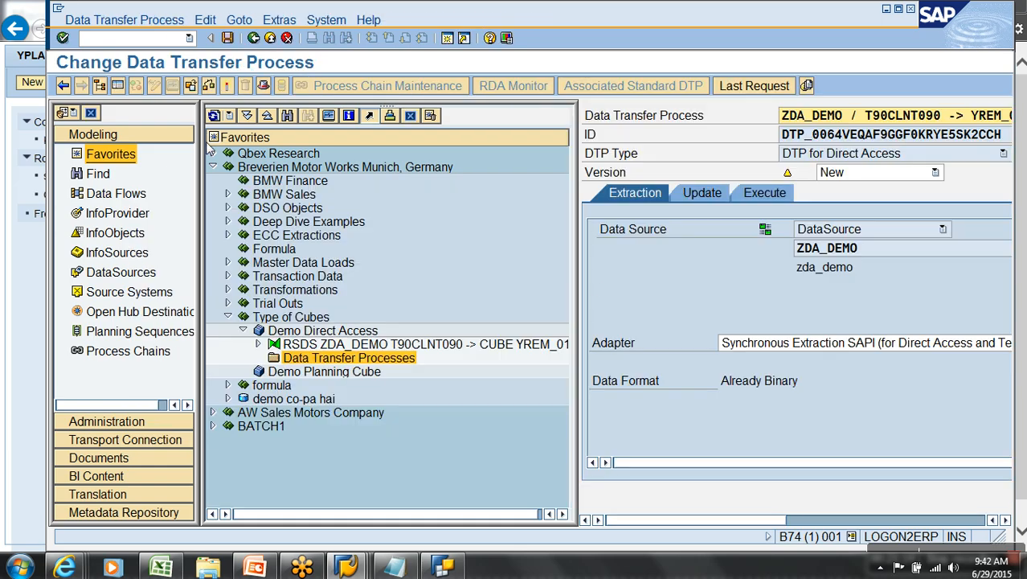
{"action": "left_click", "coordinate": [227, 86]}
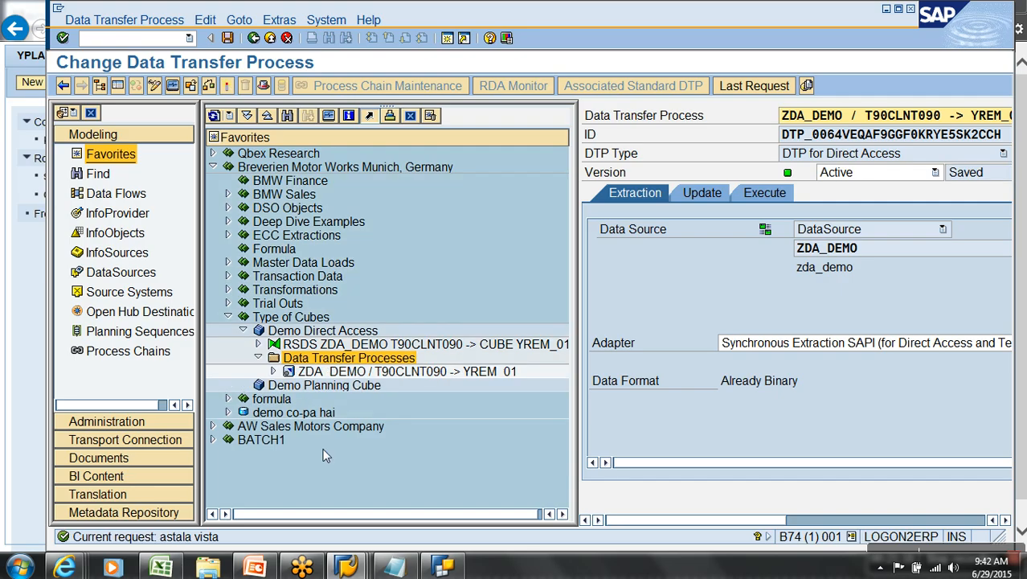
{"action": "left_click", "coordinate": [270, 38]}
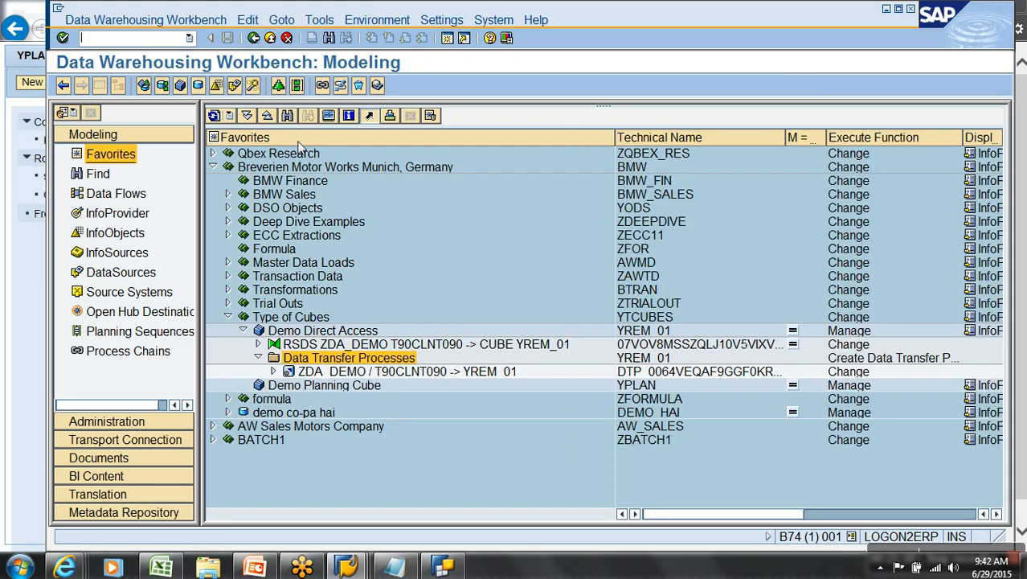
Activate direct access for the Demo Direct Access cube and save the assignment of its ZDA_DEMO data transfer process.
{"action": "left_click", "coordinate": [258, 358]}
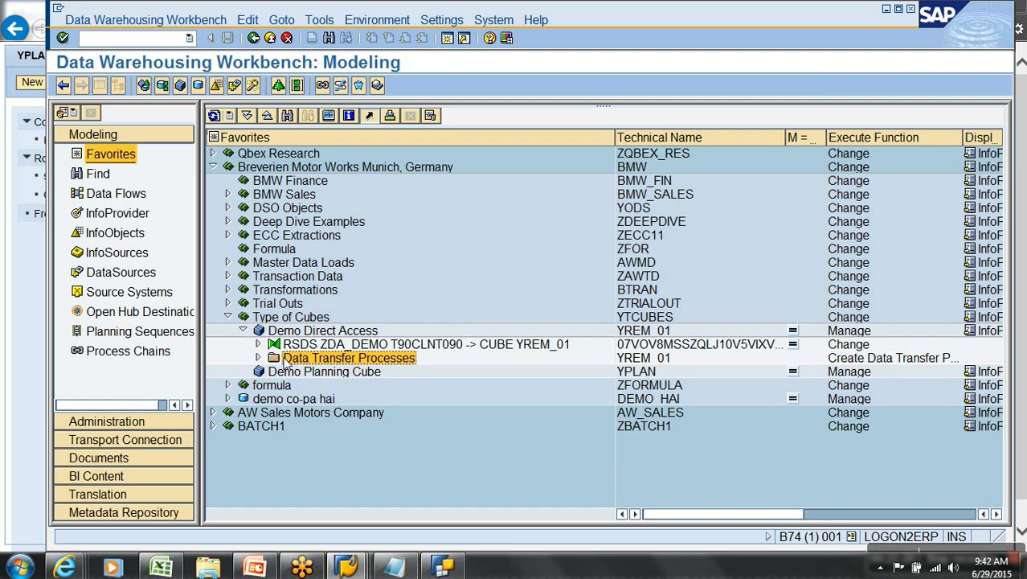
{"action": "right_click", "coordinate": [347, 332]}
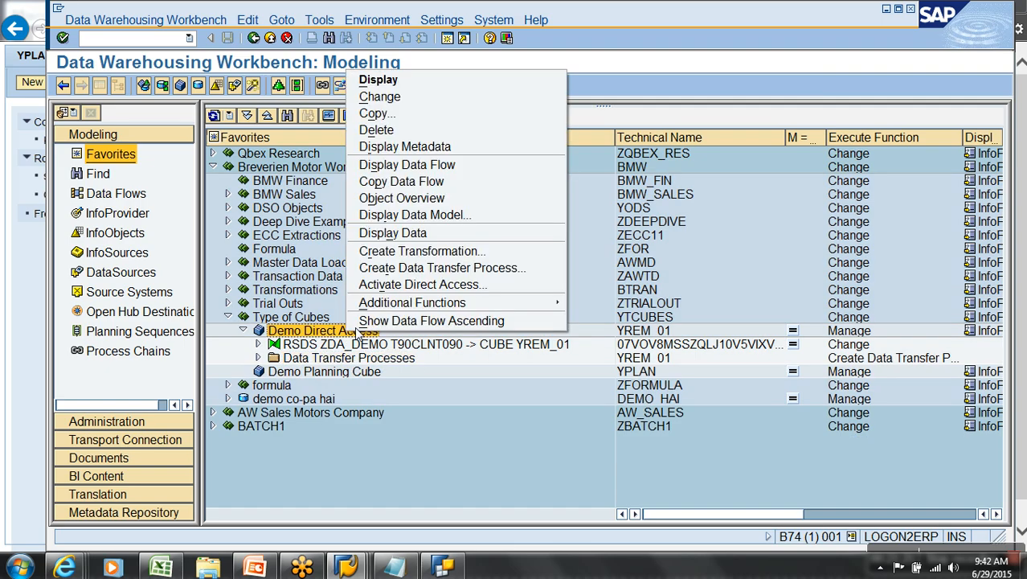
{"action": "left_click", "coordinate": [425, 285]}
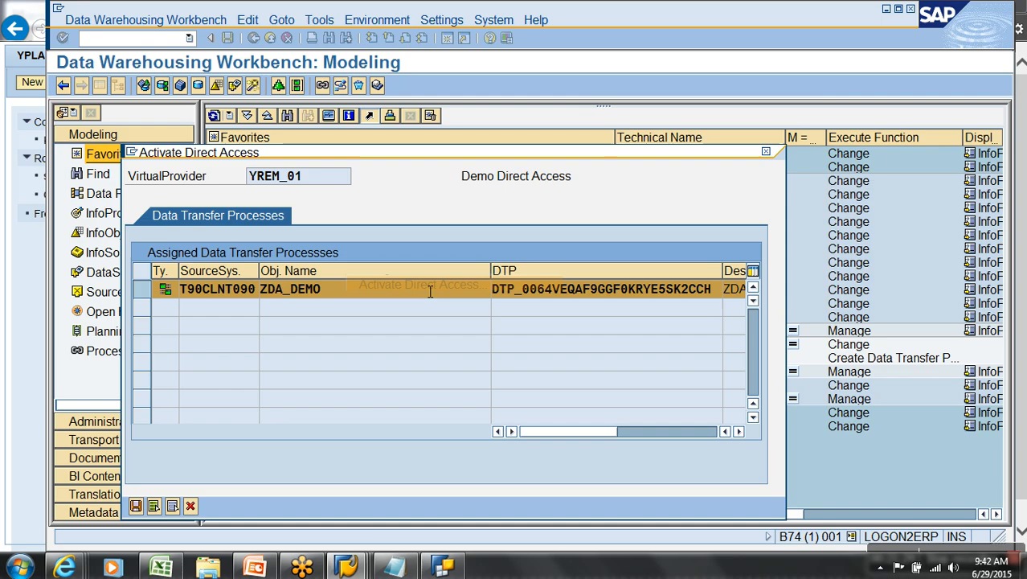
{"action": "left_click", "coordinate": [137, 506]}
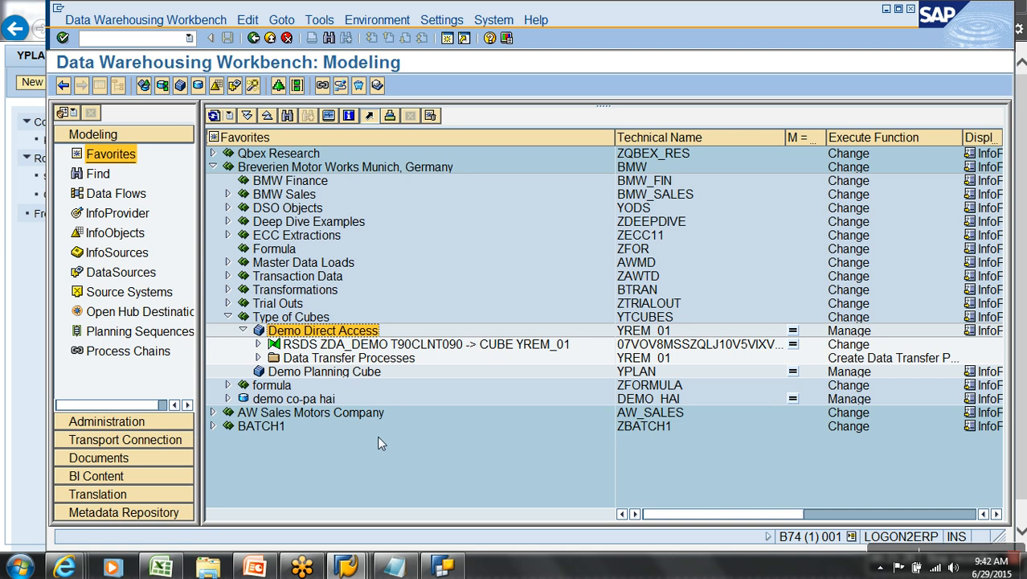
Bring up the available actions for the Demo Direct Access cube.
{"action": "right_click", "coordinate": [367, 331]}
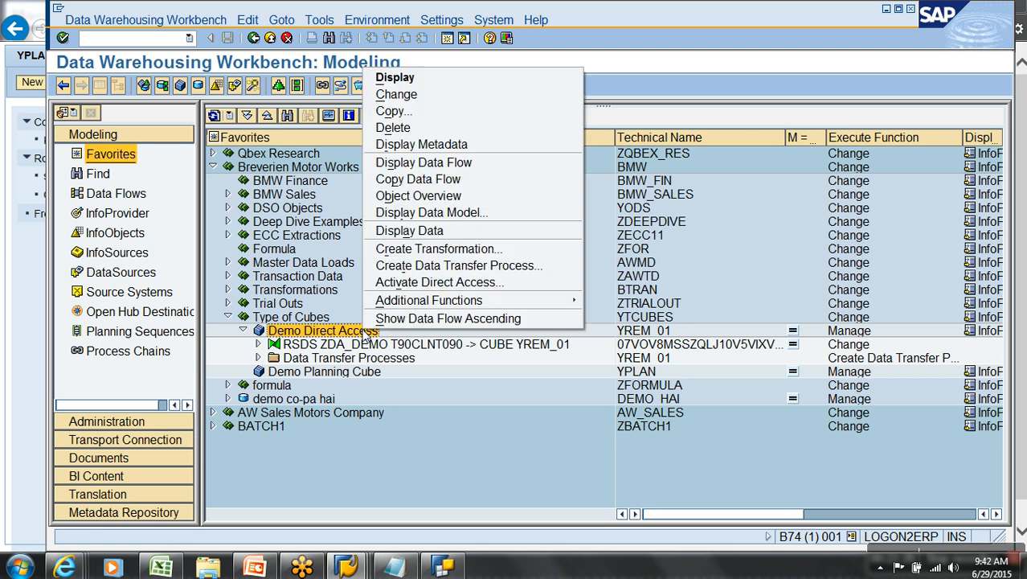
Display the data of the Demo Direct Access cube with all characteristics and NET AMOUNT as output fields.
{"action": "left_click", "coordinate": [435, 230]}
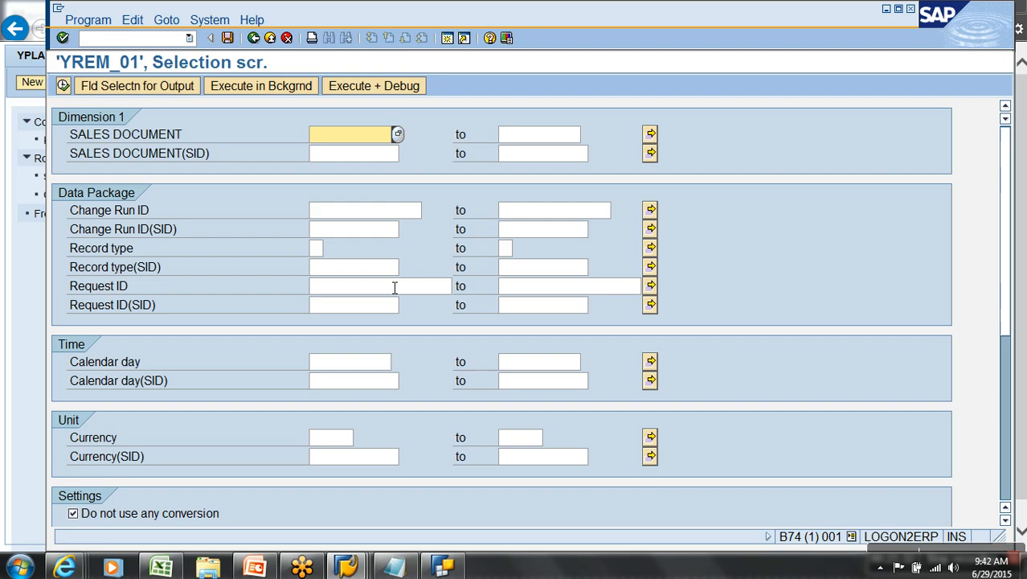
{"action": "left_click", "coordinate": [178, 88]}
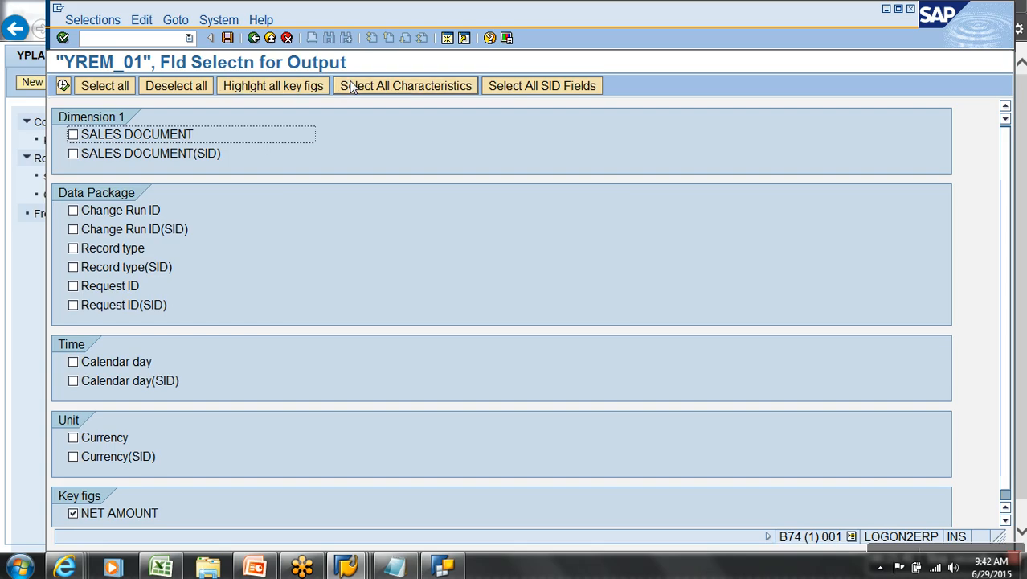
{"action": "left_click", "coordinate": [63, 85]}
{"action": "left_click", "coordinate": [63, 86]}
Hide the 0CHNGID, Record type and 0REQUID columns in the YREM_01 list output.
{"action": "left_click_drag", "start_coordinate": [193, 131], "coordinate": [296, 128]}
{"action": "right_click", "coordinate": [298, 120]}
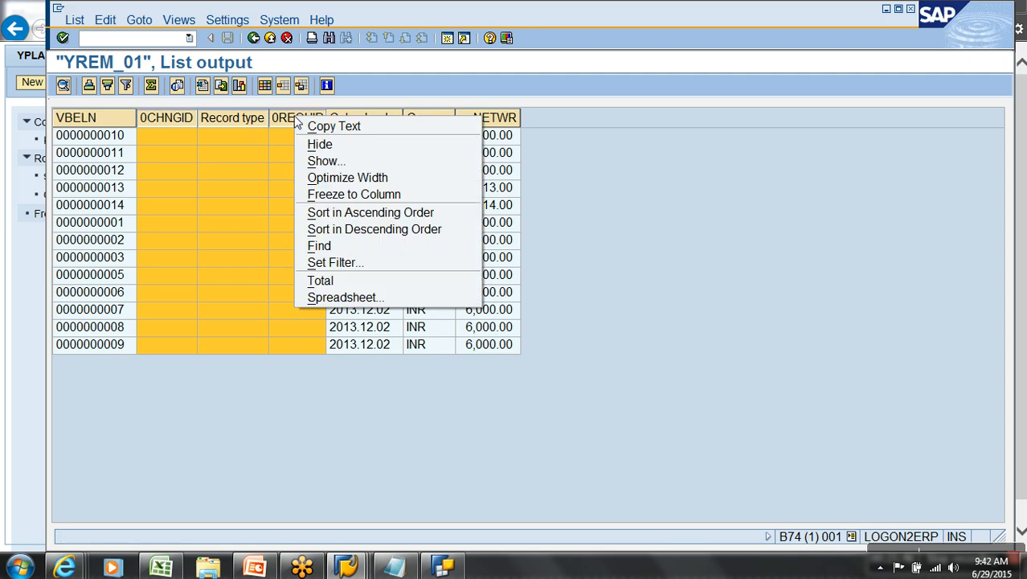
{"action": "left_click", "coordinate": [329, 145]}
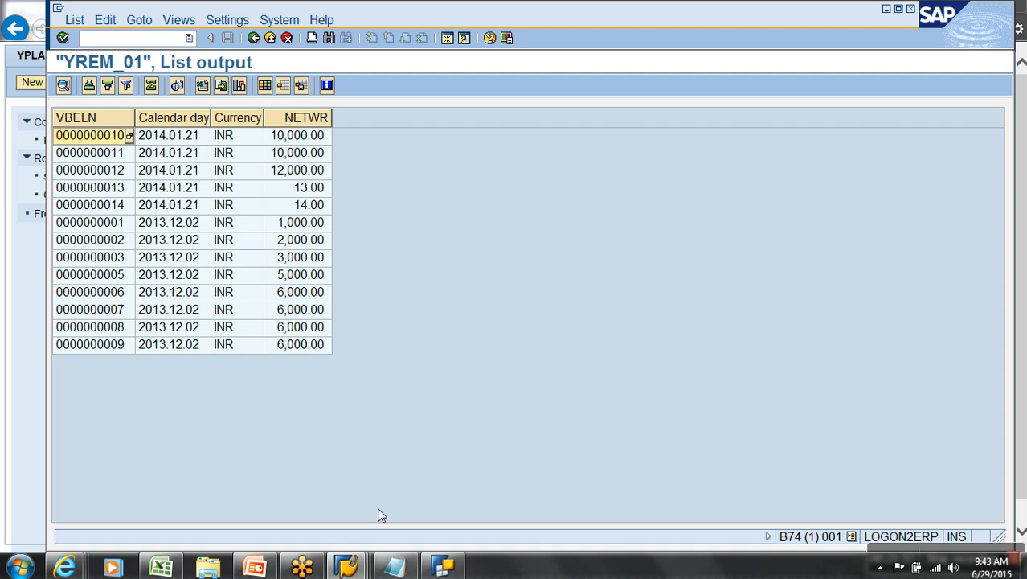
Switch to the ZDA_DEMO DataSource session and display the entries of its source table ZSALES.
{"action": "mouse_move", "coordinate": [347, 566]}
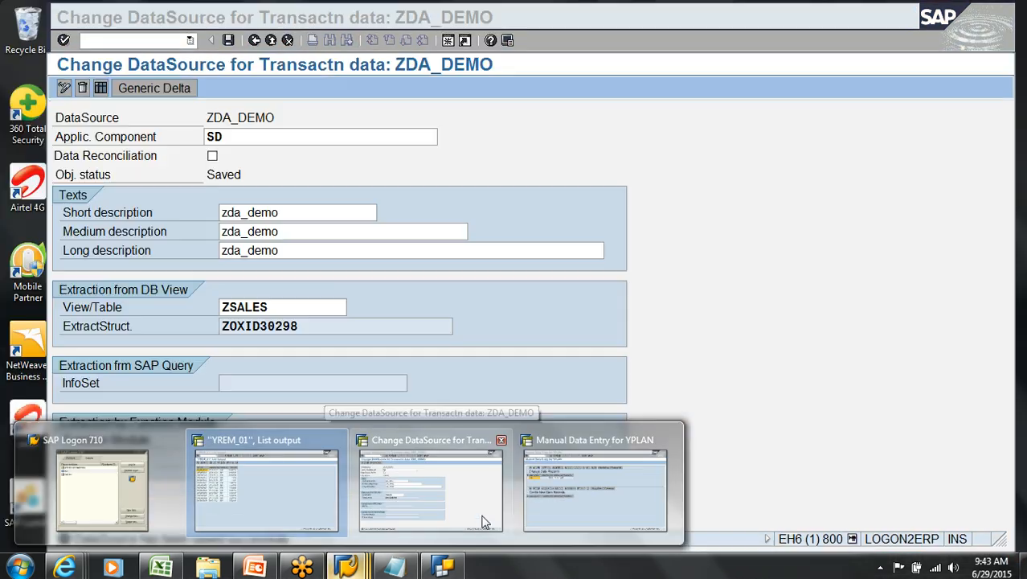
{"action": "left_click", "coordinate": [484, 523]}
{"action": "double_click", "coordinate": [261, 308]}
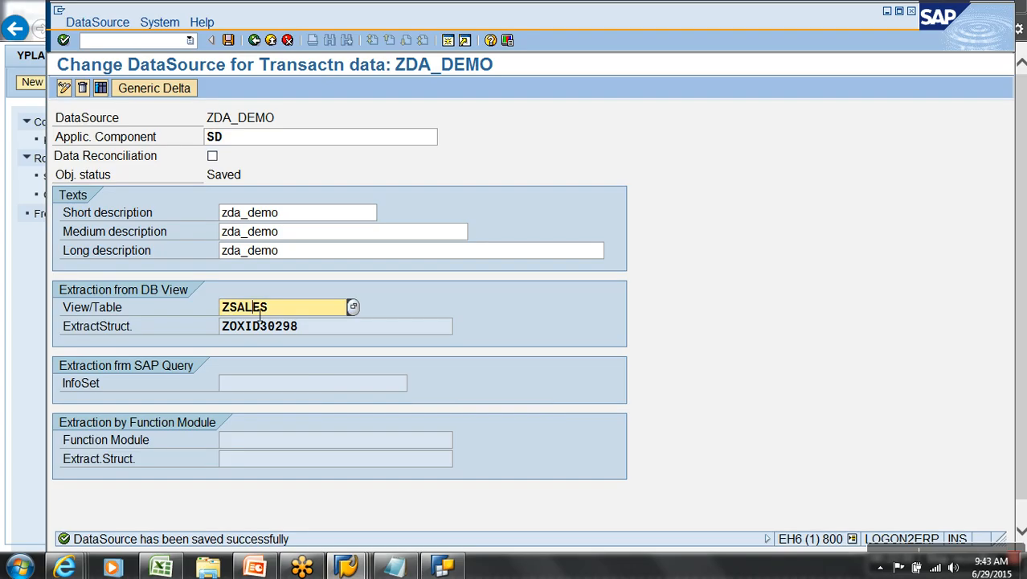
{"action": "left_click", "coordinate": [145, 471]}
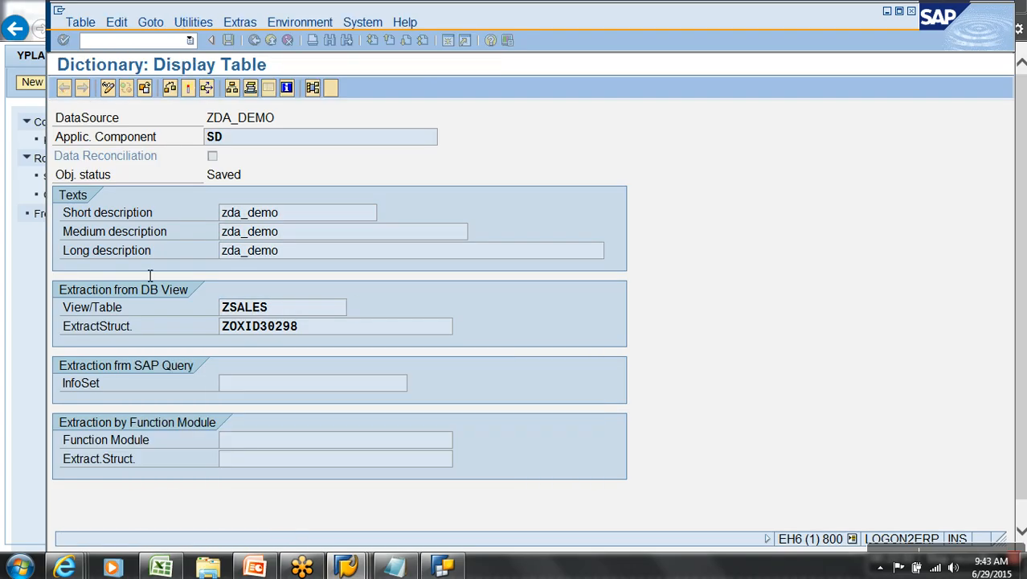
{"action": "left_click", "coordinate": [331, 87]}
{"action": "left_click", "coordinate": [64, 88]}
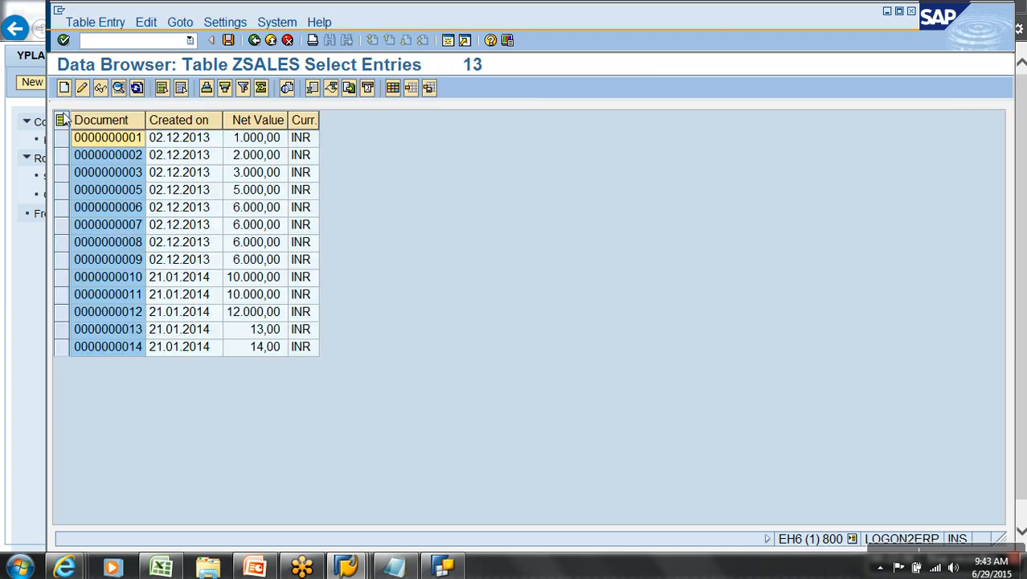
Fill in a new ZSALES entry with the next sales document number, created on 21.01.2014, net value 14 and currency INR.
{"action": "left_click", "coordinate": [65, 88]}
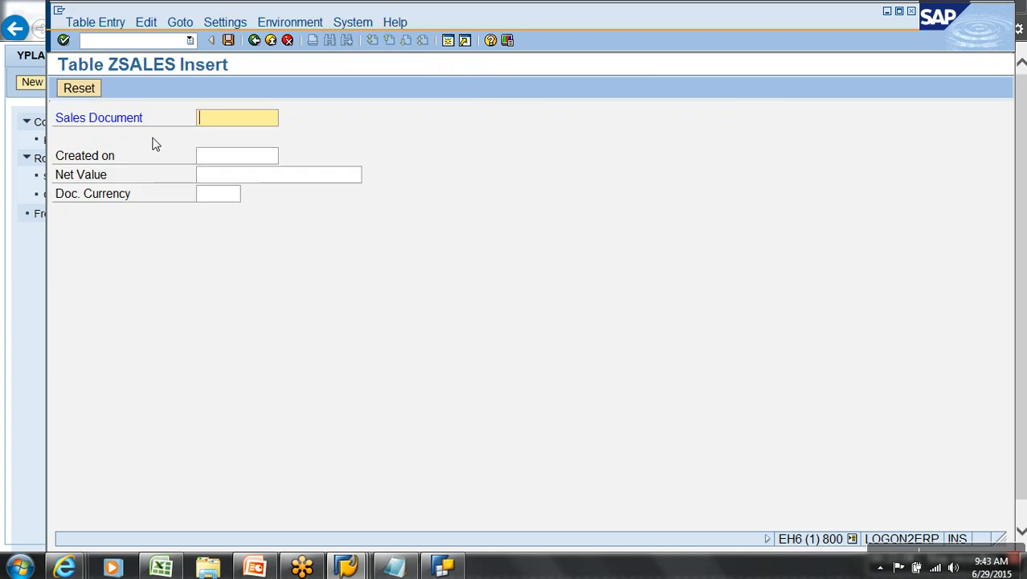
{"action": "left_click", "coordinate": [254, 40]}
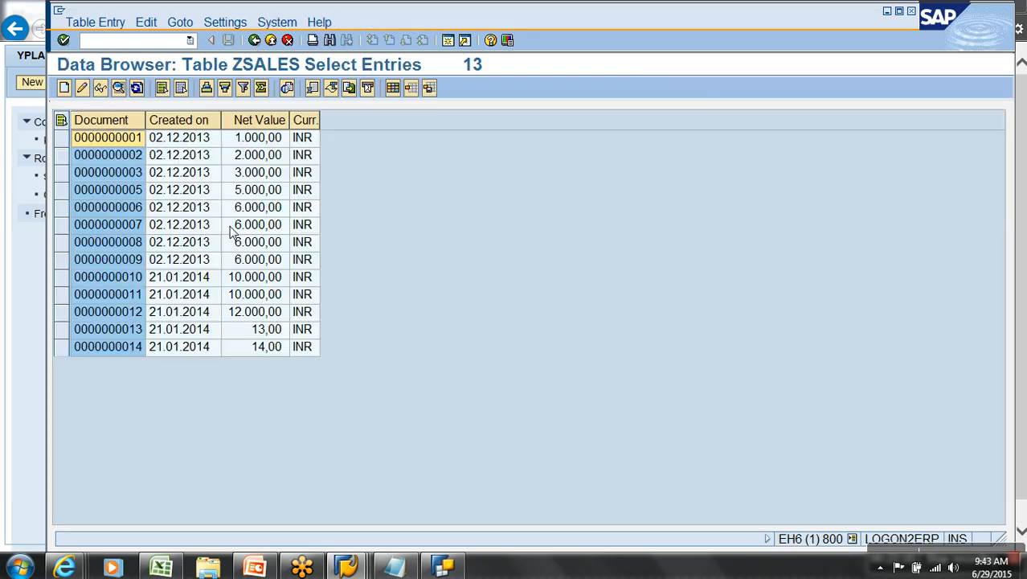
{"action": "left_click", "coordinate": [65, 88]}
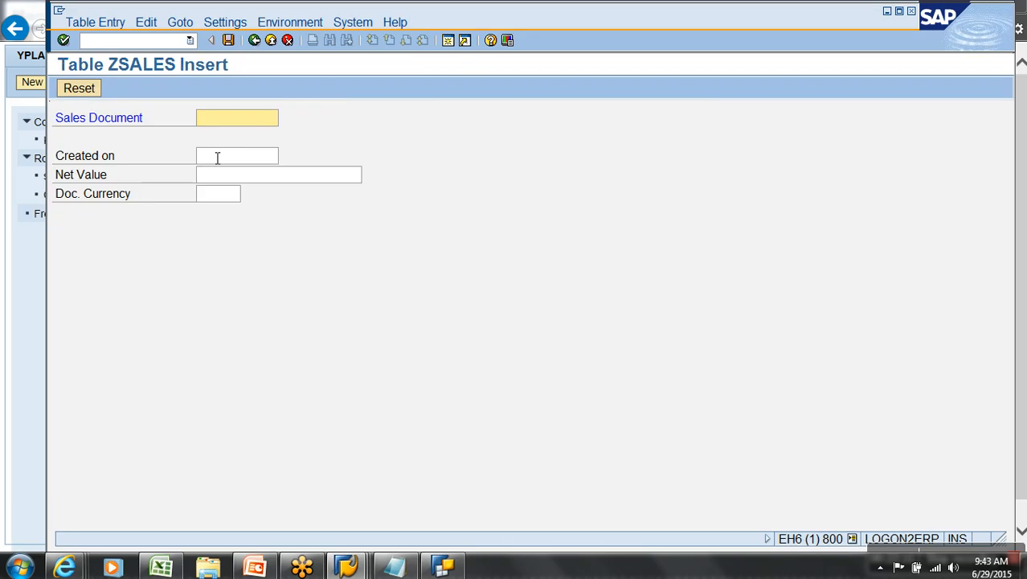
{"action": "left_click", "coordinate": [229, 137]}
{"action": "key", "text": "BackSpace"}
{"action": "type", "text": "5"}
{"action": "left_click", "coordinate": [244, 156]}
{"action": "left_click", "coordinate": [238, 174]}
{"action": "left_click", "coordinate": [246, 176]}
{"action": "left_click", "coordinate": [236, 191]}
{"action": "left_click", "coordinate": [239, 195]}
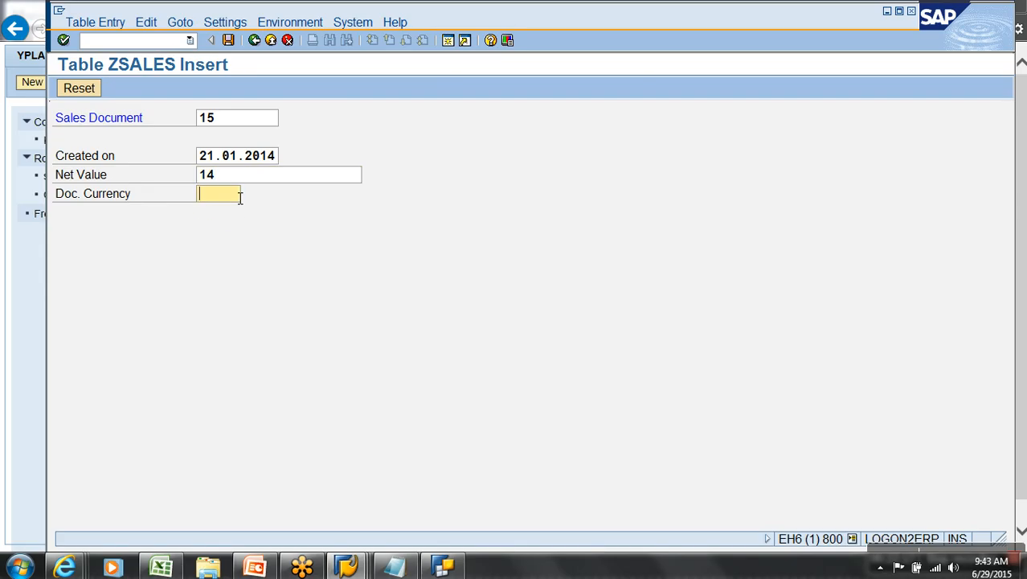
{"action": "left_click", "coordinate": [225, 209]}
Save the new ZSALES entry and refresh the table's entry list.
{"action": "left_click", "coordinate": [228, 40]}
{"action": "left_click", "coordinate": [254, 40]}
{"action": "left_click", "coordinate": [139, 91]}
Switch back to the YREM_01 session and rerun the cube's data selection.
{"action": "key", "text": "alt+Tab"}
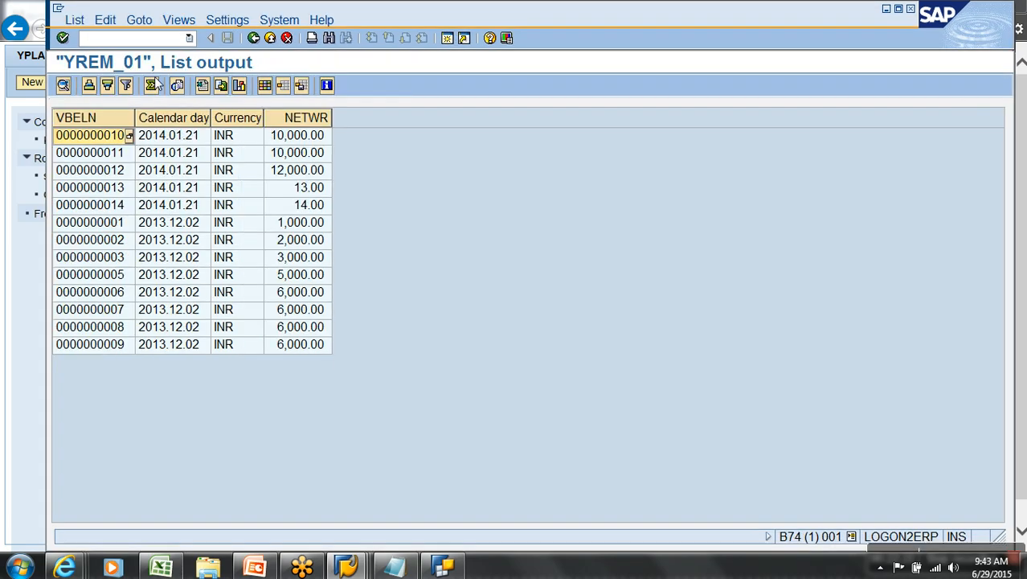
{"action": "left_click", "coordinate": [284, 40]}
{"action": "left_click", "coordinate": [64, 84]}
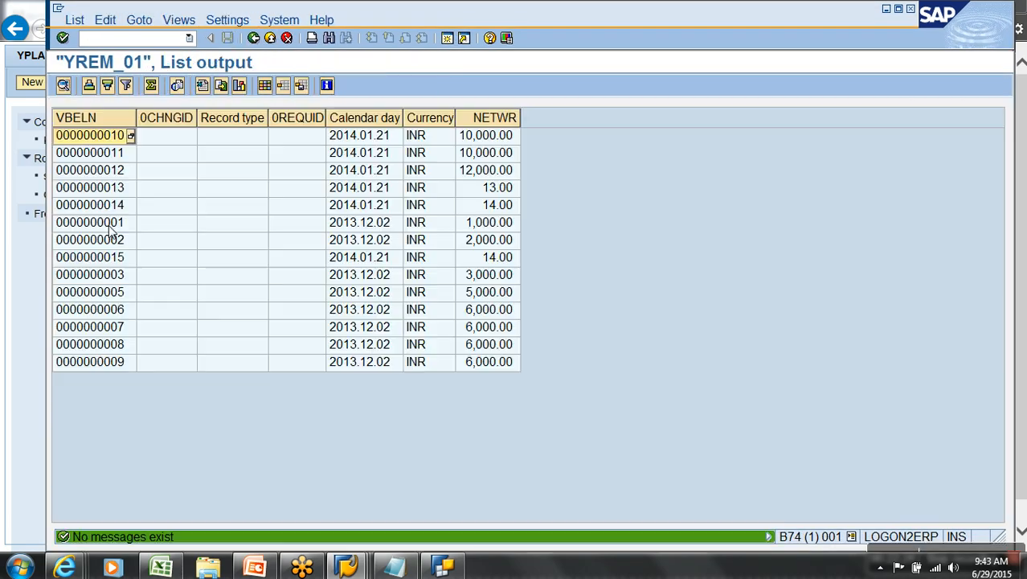
Hide the 0CHNGID, Record type and 0REQUID columns in the rerun output and select the new sales document's row.
{"action": "left_click_drag", "start_coordinate": [177, 135], "coordinate": [291, 135]}
{"action": "right_click", "coordinate": [285, 127]}
{"action": "left_click", "coordinate": [312, 149]}
{"action": "left_click", "coordinate": [105, 259]}
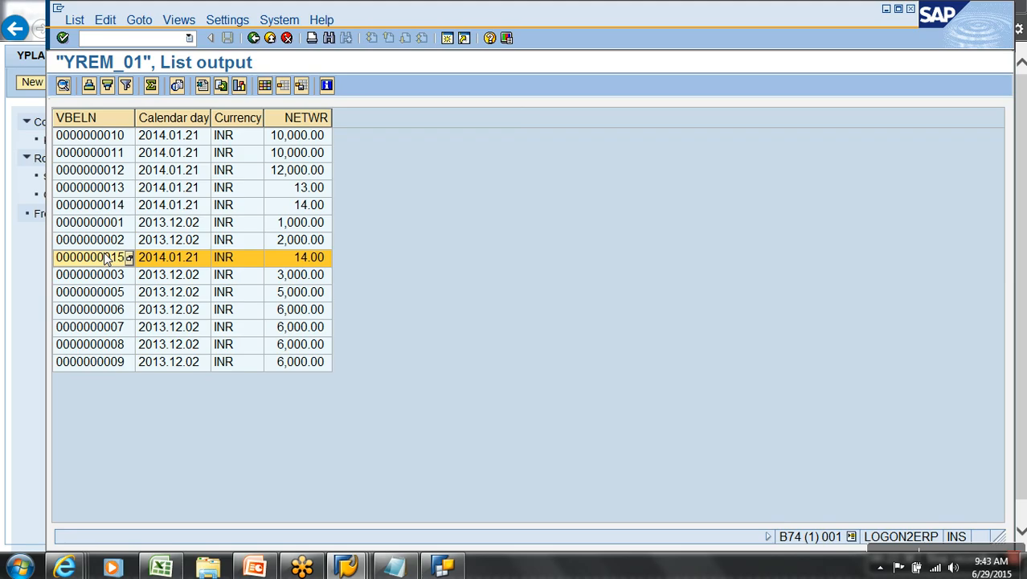
{"action": "left_click", "coordinate": [269, 40]}
{"action": "left_click", "coordinate": [269, 40]}
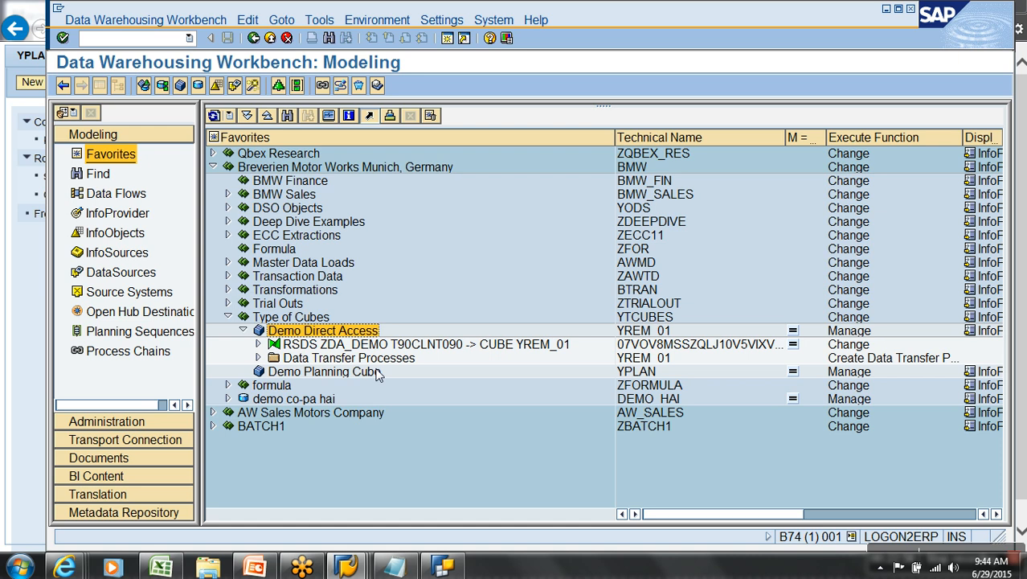
Show the DataSources of the flat file source system TEST and switch to those of YPCFILE.
{"action": "left_click", "coordinate": [120, 272]}
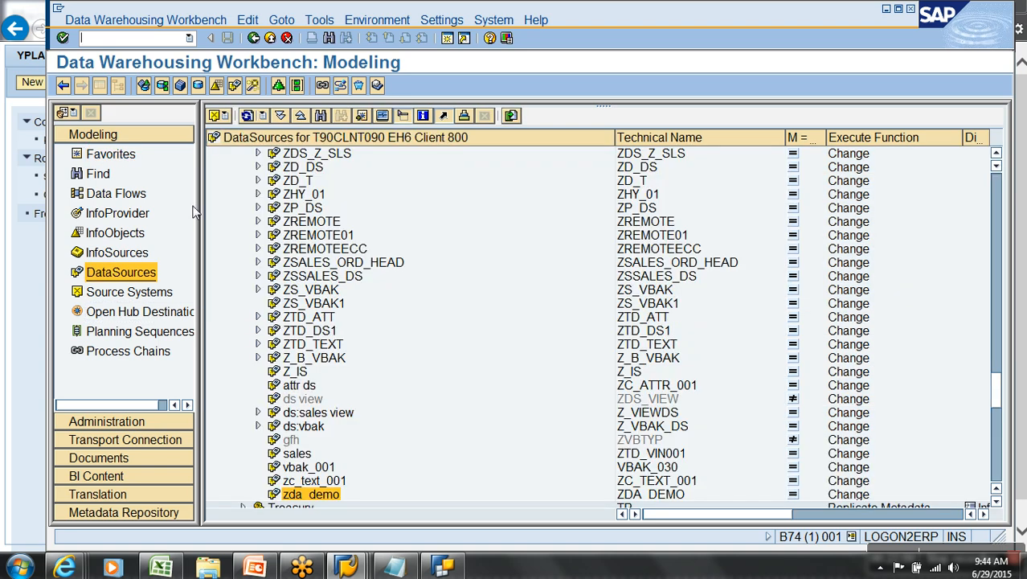
{"action": "left_click", "coordinate": [225, 116]}
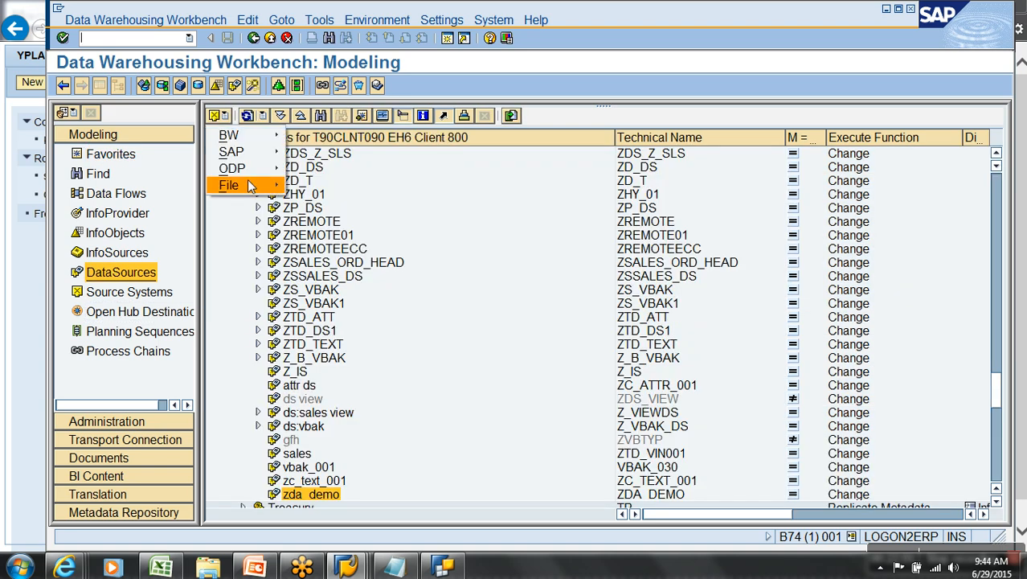
{"action": "mouse_move", "coordinate": [250, 187]}
{"action": "left_click", "coordinate": [294, 188]}
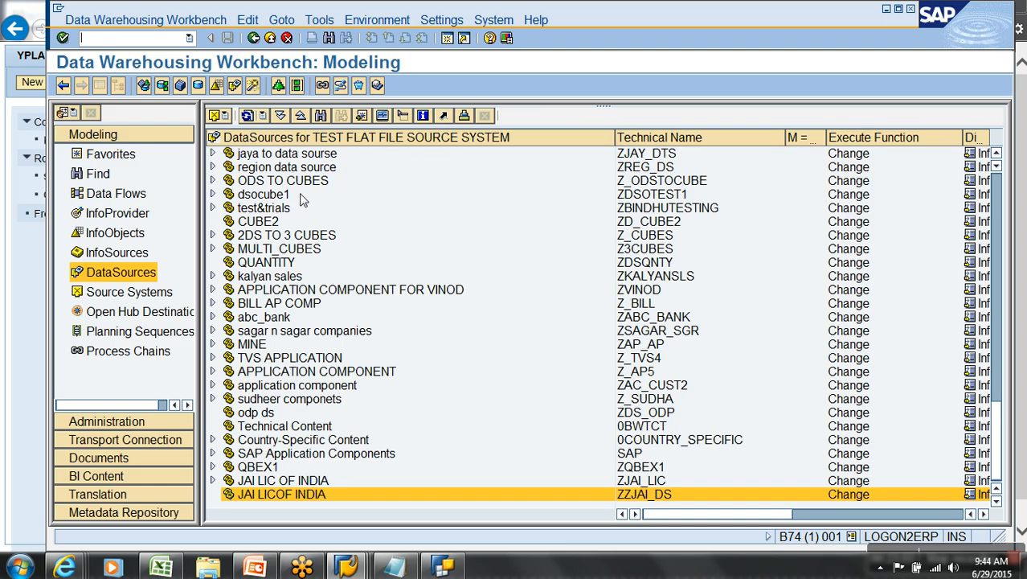
{"action": "left_click", "coordinate": [222, 116]}
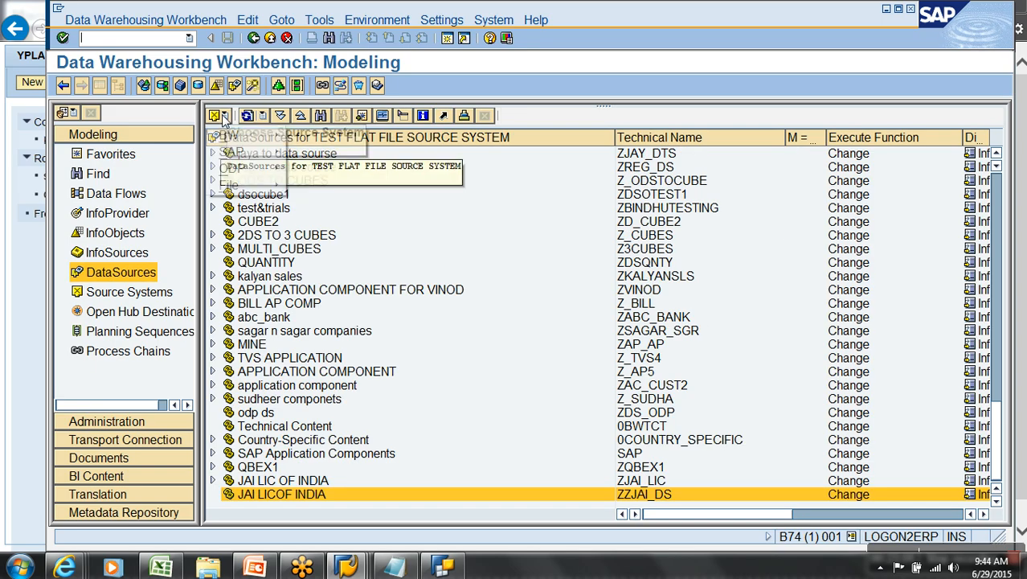
{"action": "mouse_move", "coordinate": [242, 186]}
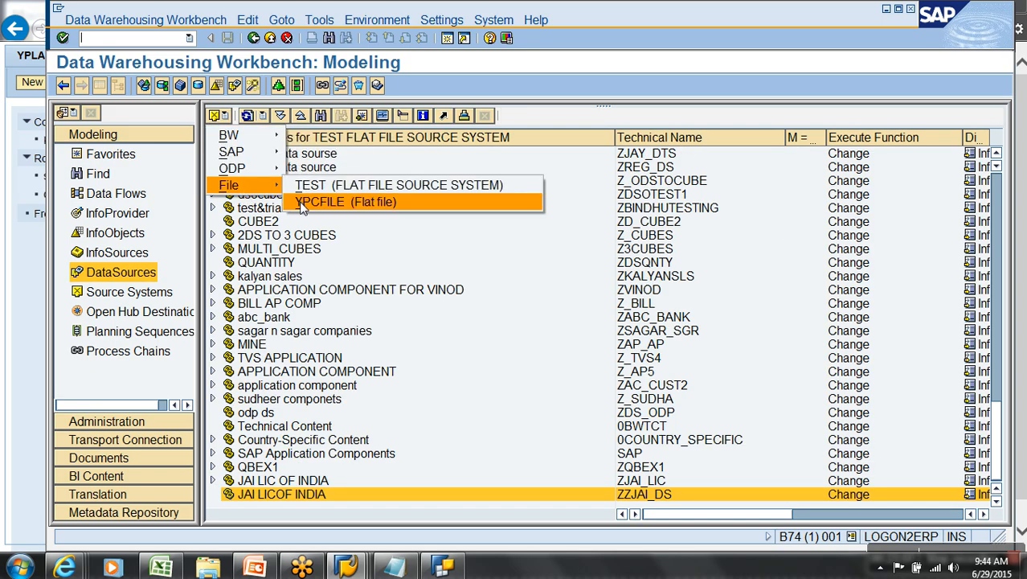
{"action": "left_click", "coordinate": [302, 203]}
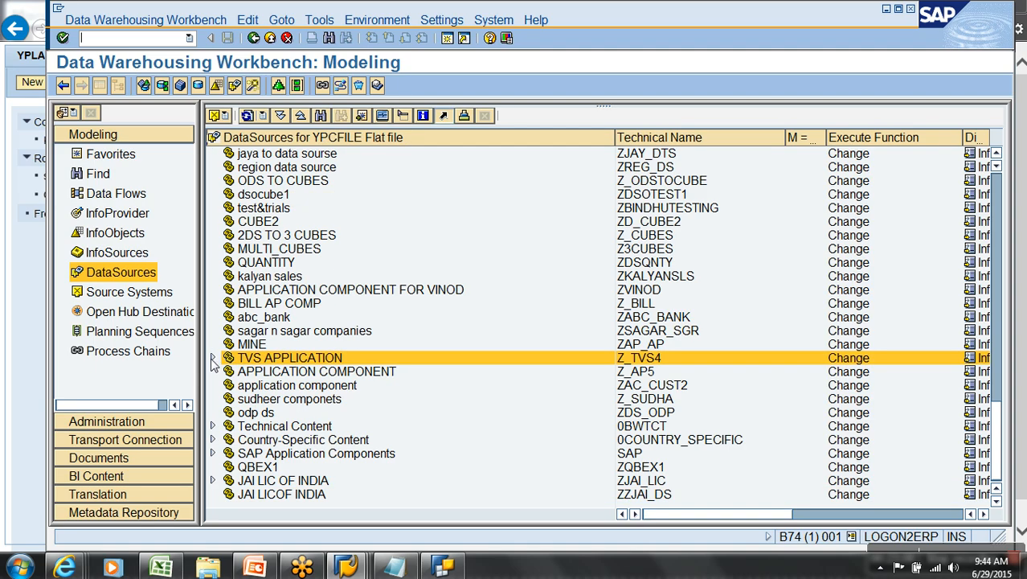
Open DataSource Z_NDS under TVS APPLICATION and examine its extraction settings, fields and preview data.
{"action": "left_click", "coordinate": [213, 359]}
{"action": "double_click", "coordinate": [272, 372]}
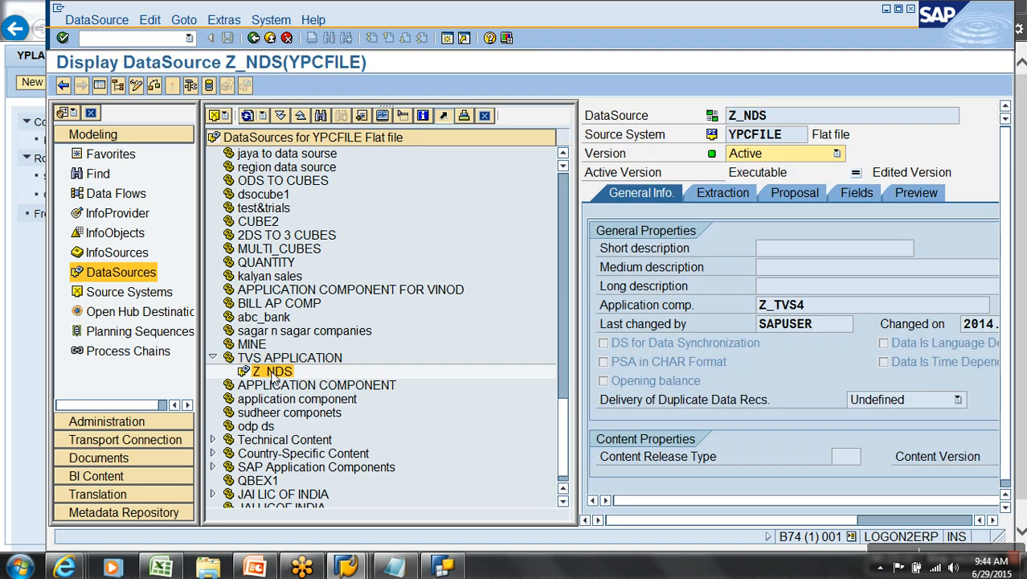
{"action": "left_click", "coordinate": [725, 192]}
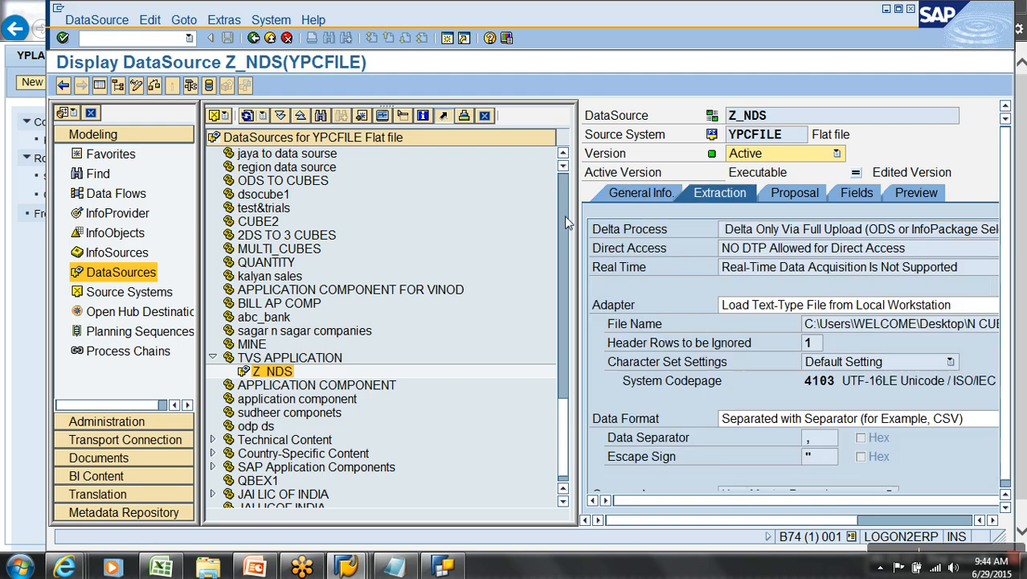
{"action": "left_click", "coordinate": [119, 87]}
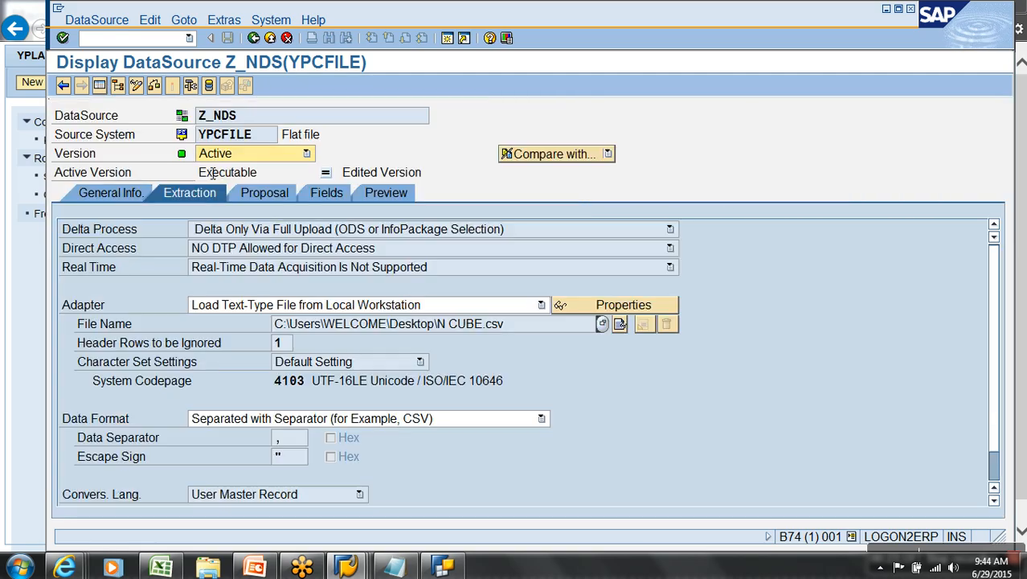
{"action": "left_click", "coordinate": [321, 195]}
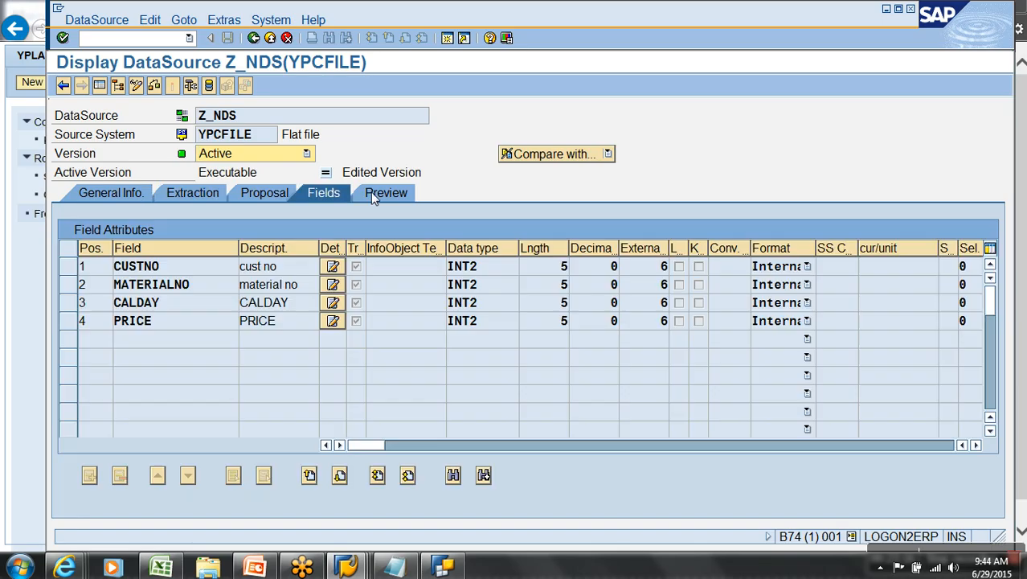
{"action": "left_click", "coordinate": [381, 195]}
{"action": "left_click", "coordinate": [377, 232]}
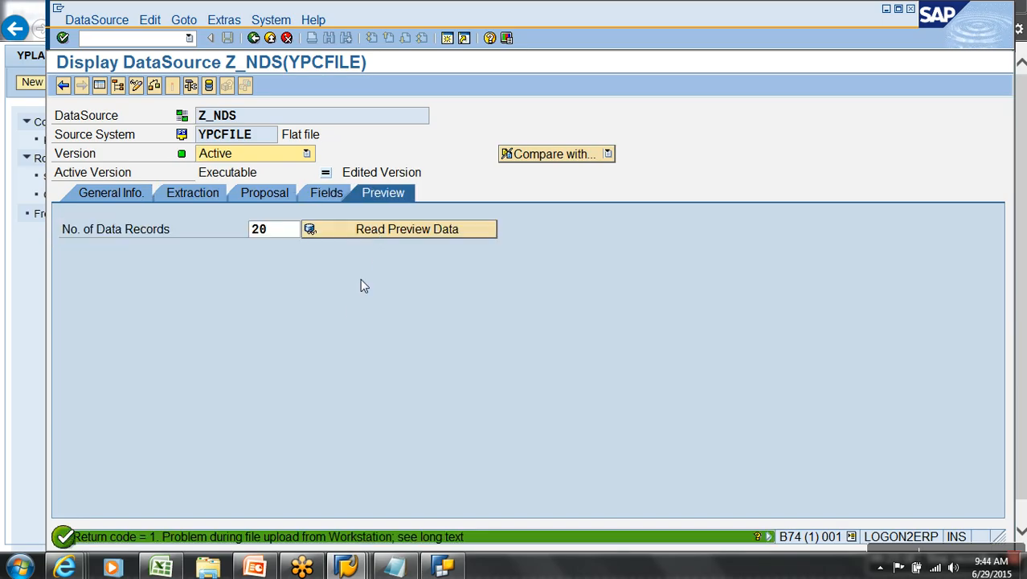
{"action": "left_click", "coordinate": [254, 37]}
{"action": "left_click", "coordinate": [273, 412]}
{"action": "scroll", "coordinate": [273, 418], "scroll_direction": "down", "scroll_amount": 1}
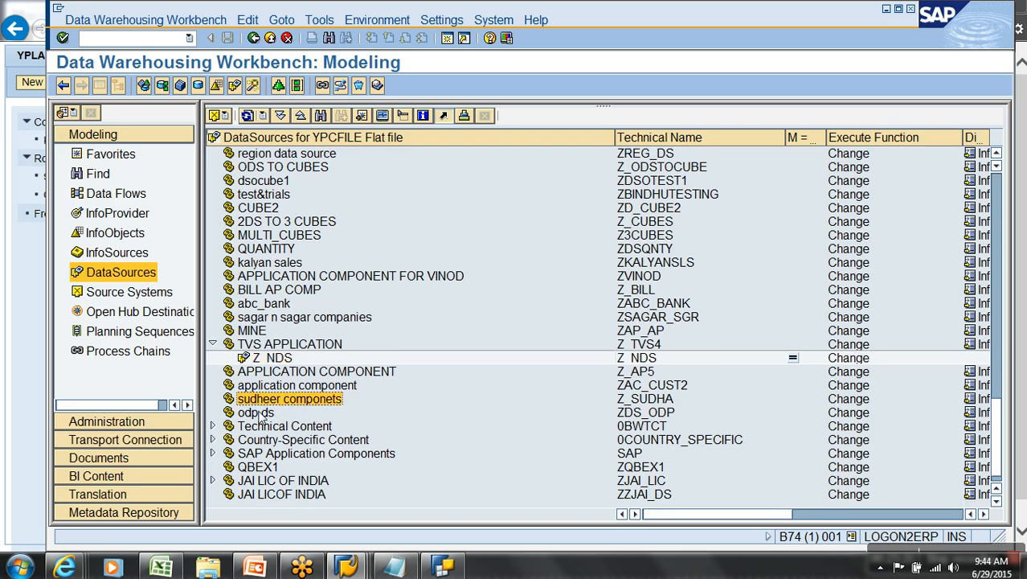
{"action": "scroll", "coordinate": [260, 417], "scroll_direction": "up", "scroll_amount": 5}
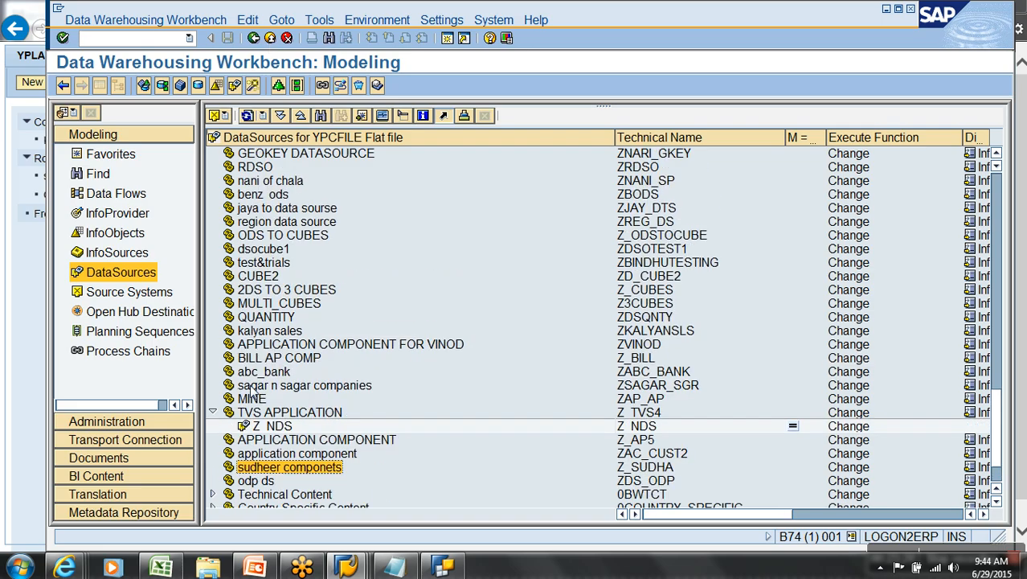
Expand TYPES OF ATTRIBUTES CUBE under Qbex Research in the favorites down to its source DataSource ZDS_TD.
{"action": "left_click", "coordinate": [110, 156]}
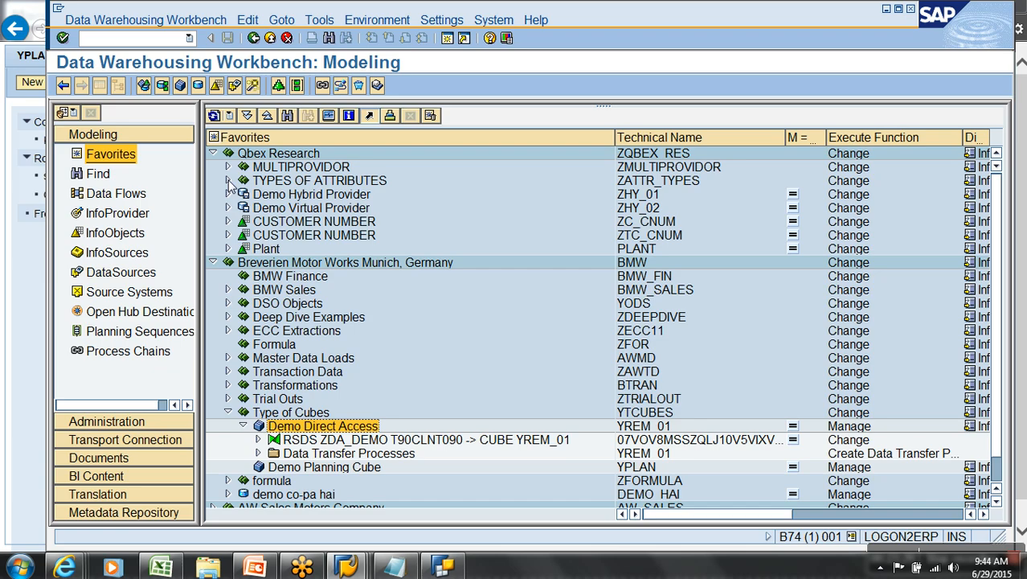
{"action": "left_click", "coordinate": [227, 180]}
{"action": "left_click", "coordinate": [243, 193]}
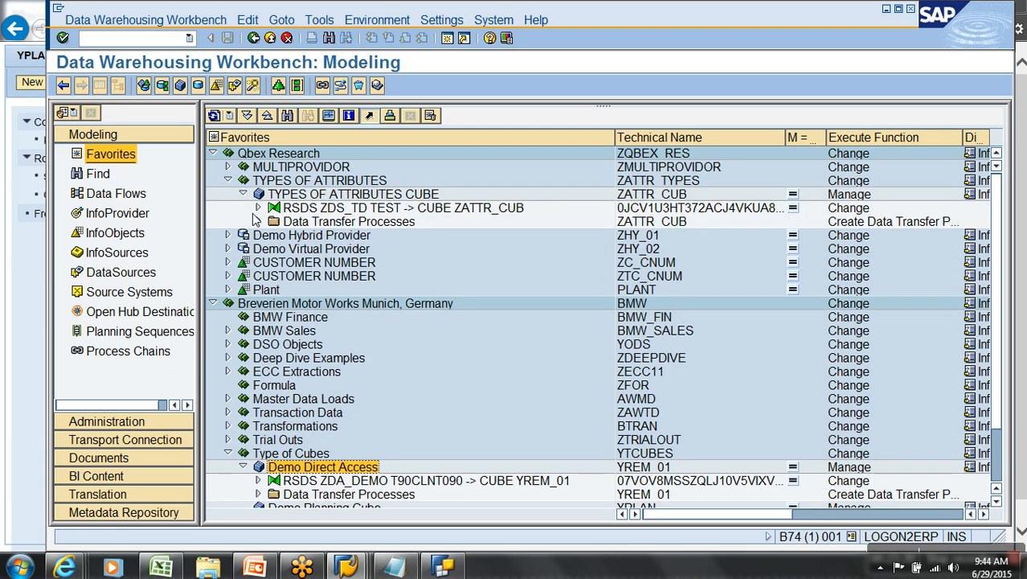
{"action": "left_click", "coordinate": [257, 207]}
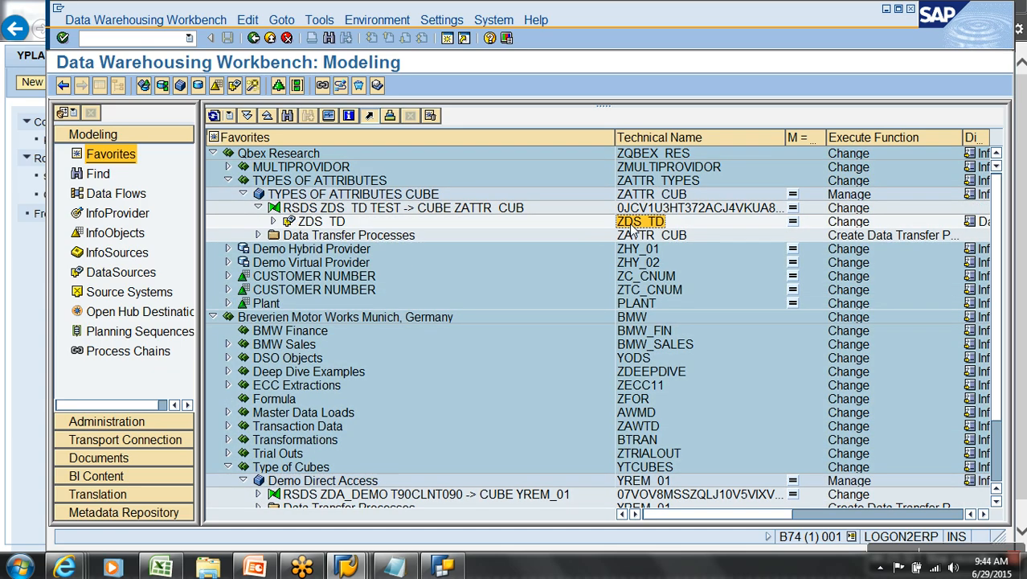
Search the YPCFILE flat file DataSource tree for ZDS_TD.
{"action": "left_click", "coordinate": [140, 273]}
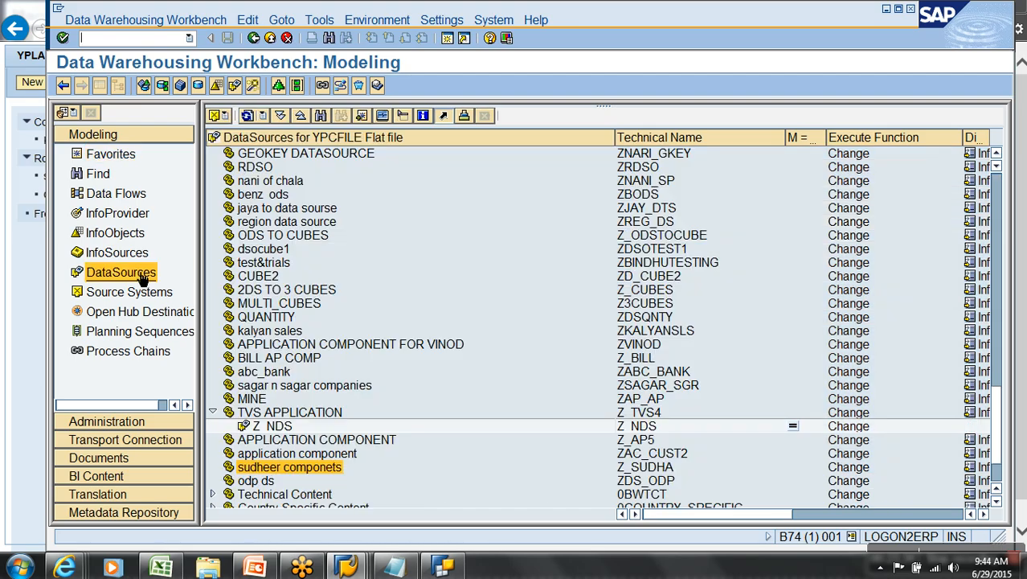
{"action": "left_click", "coordinate": [321, 116]}
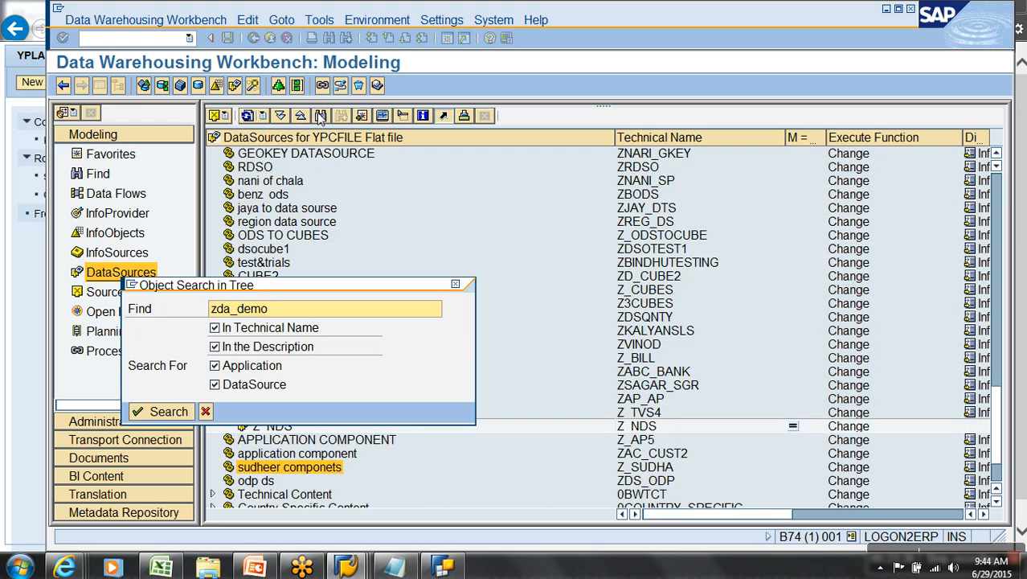
{"action": "key", "text": "shift+End"}
{"action": "key", "text": "Delete"}
{"action": "type", "text": "ZDS_TD"}
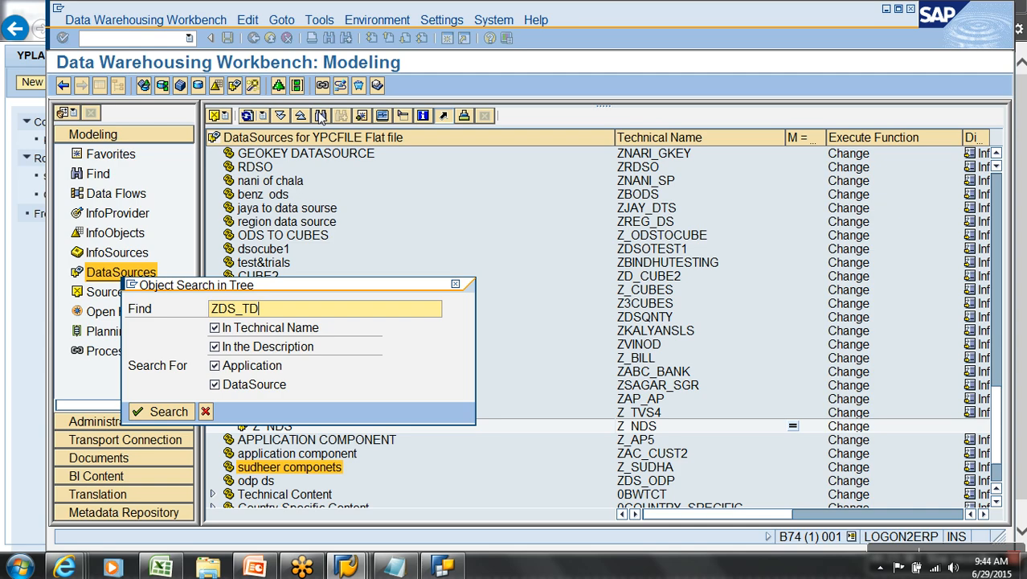
{"action": "key", "text": "Return"}
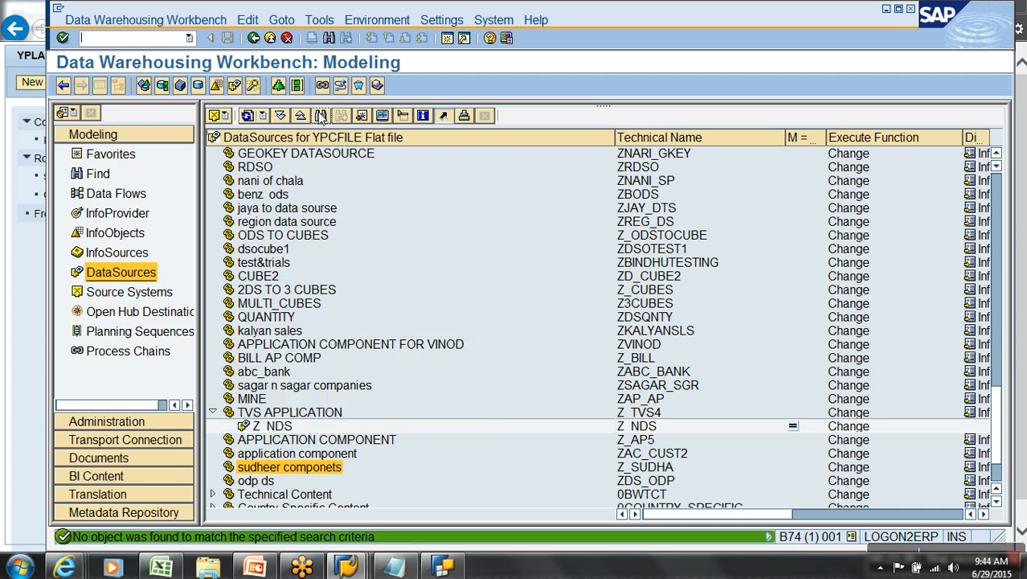
Switch to the DataSources of the flat file source system TEST, then find and open DataSource ZDS_TD.
{"action": "left_click", "coordinate": [220, 116]}
{"action": "mouse_move", "coordinate": [241, 185]}
{"action": "left_click", "coordinate": [291, 183]}
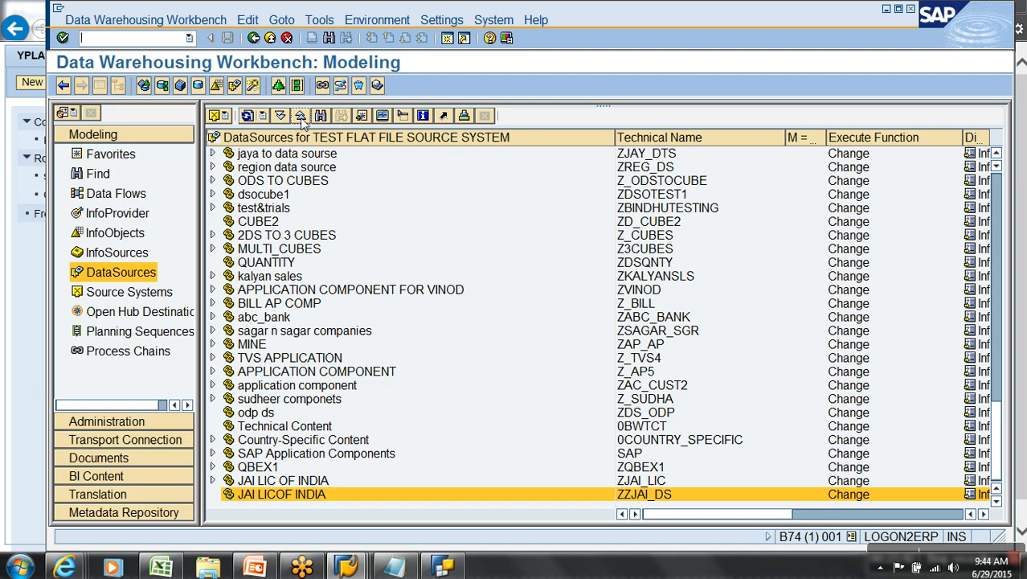
{"action": "left_click", "coordinate": [329, 117]}
{"action": "key", "text": "Return"}
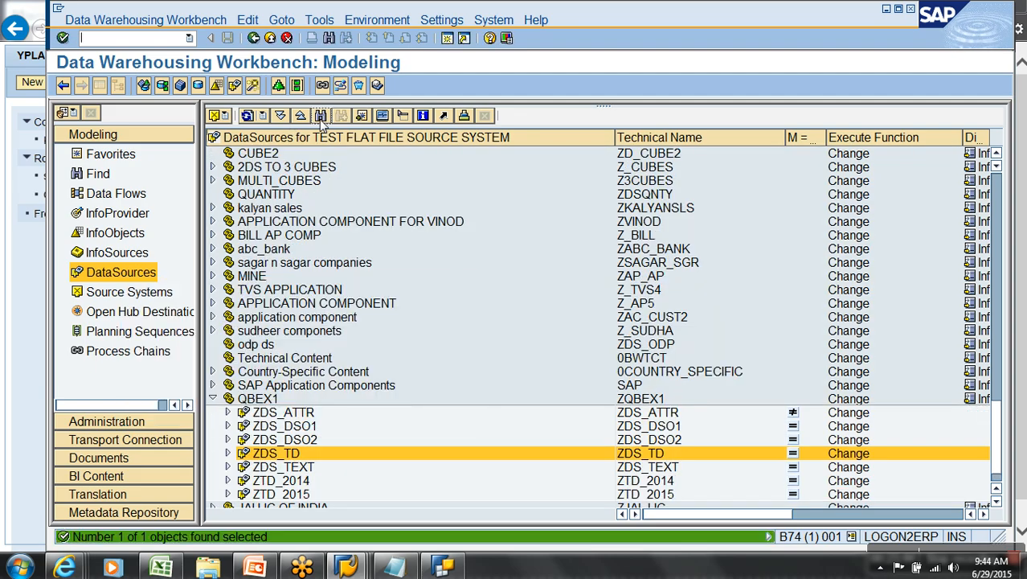
{"action": "left_click", "coordinate": [273, 454]}
{"action": "double_click", "coordinate": [270, 457]}
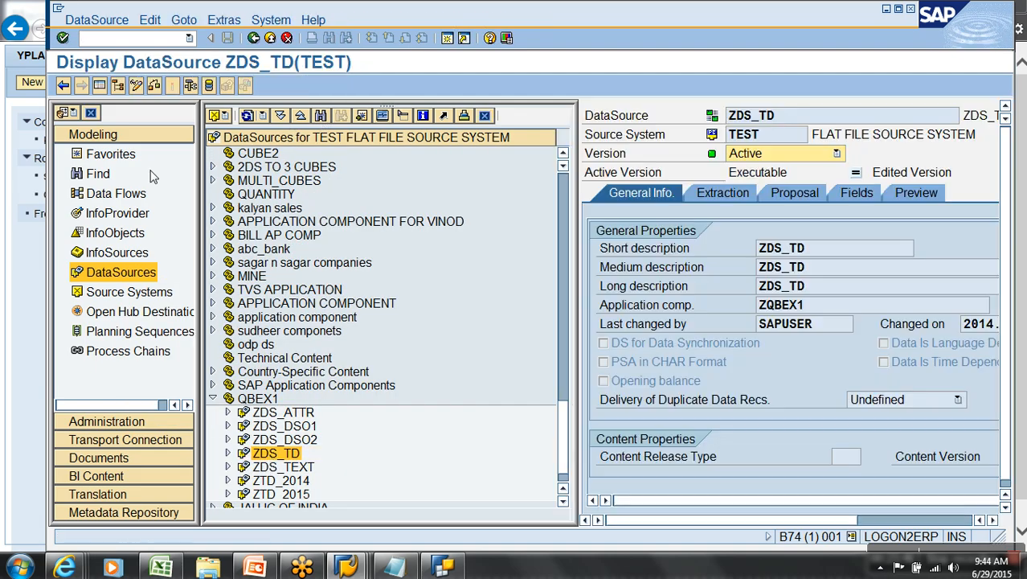
Show ZDS_TD in full width and examine its extraction settings and the available adapter types.
{"action": "left_click", "coordinate": [100, 87]}
{"action": "left_click", "coordinate": [195, 193]}
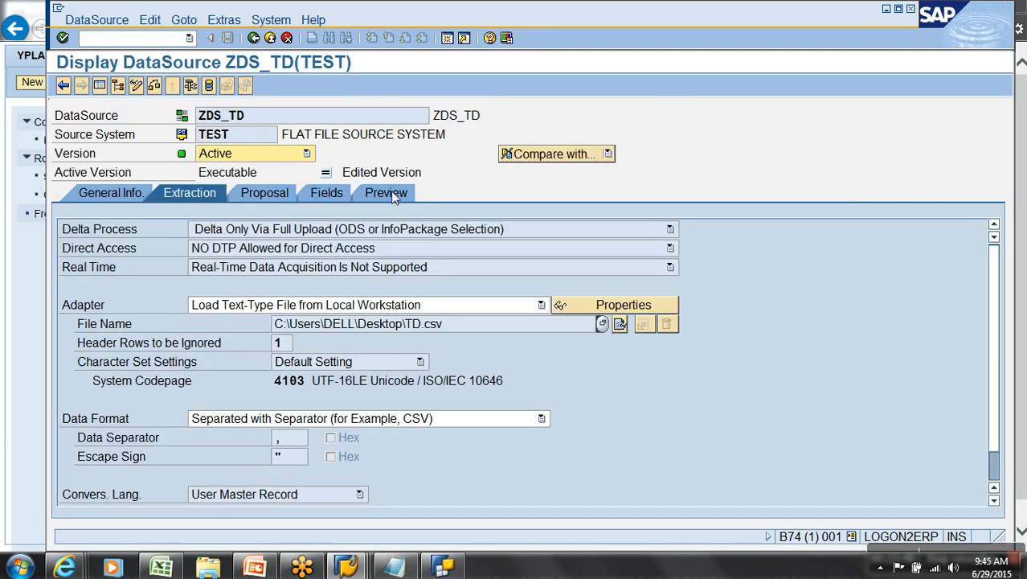
{"action": "left_click", "coordinate": [389, 194]}
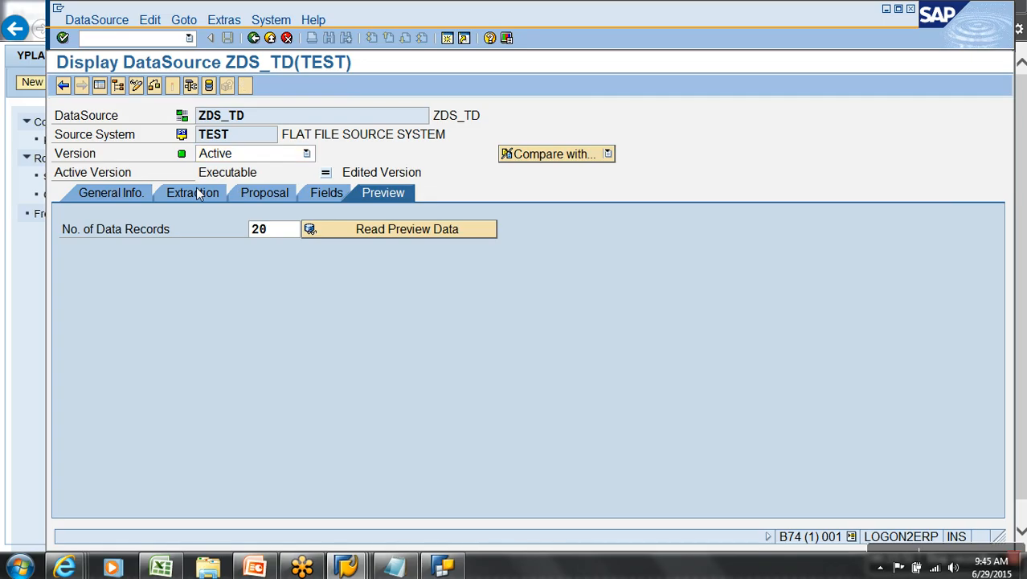
{"action": "left_click", "coordinate": [197, 195]}
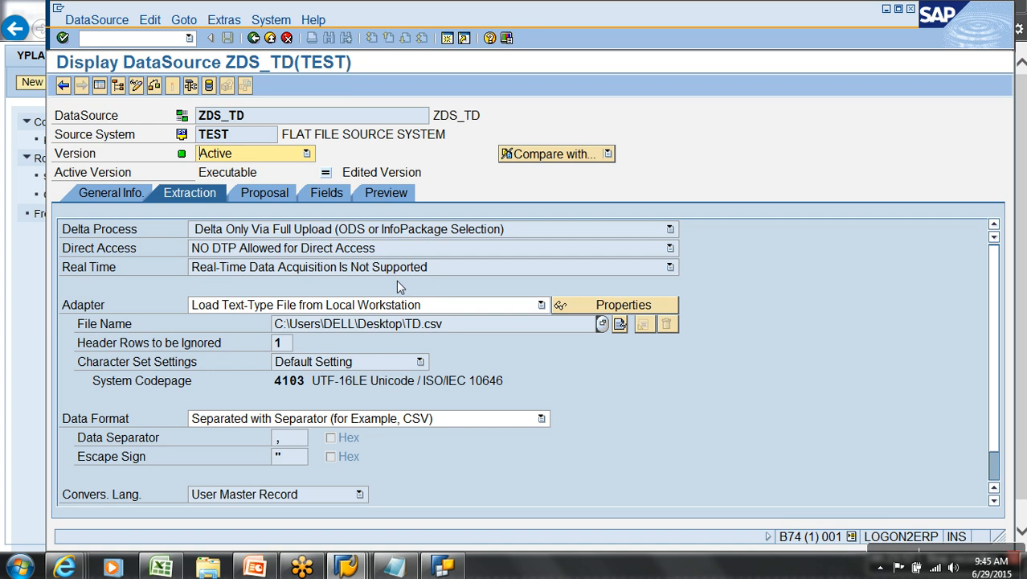
{"action": "left_click", "coordinate": [447, 307]}
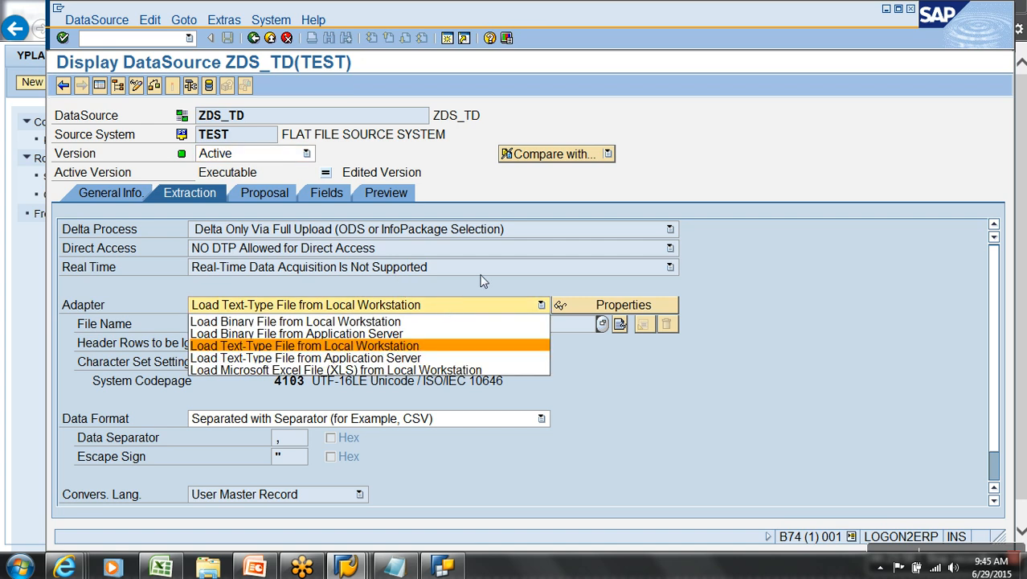
{"action": "left_click", "coordinate": [481, 276]}
Switch DataSource ZDS_TD to change mode and set its adapter to Load Text-Type File from Application Server.
{"action": "left_click", "coordinate": [136, 85]}
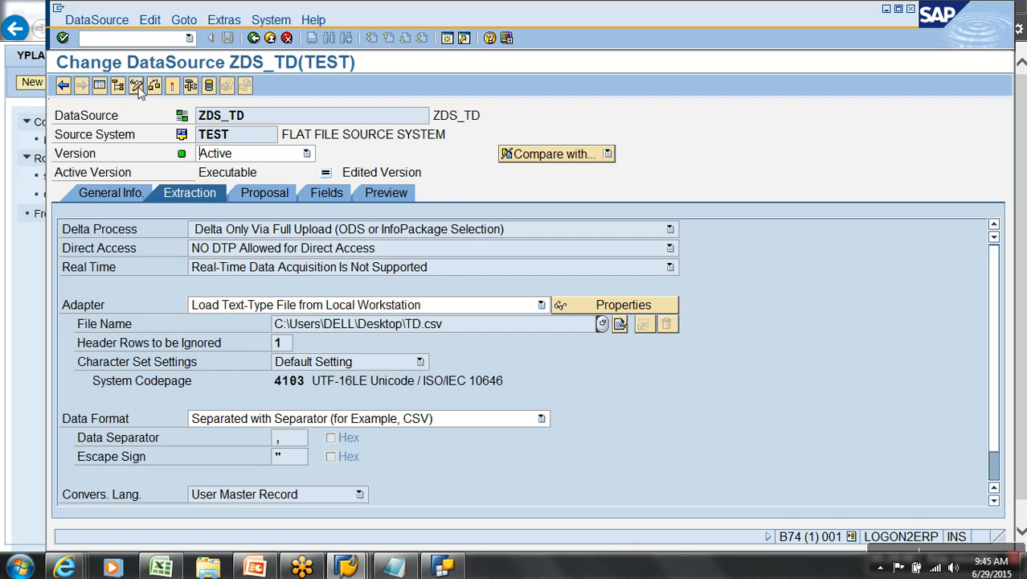
{"action": "left_click", "coordinate": [383, 306]}
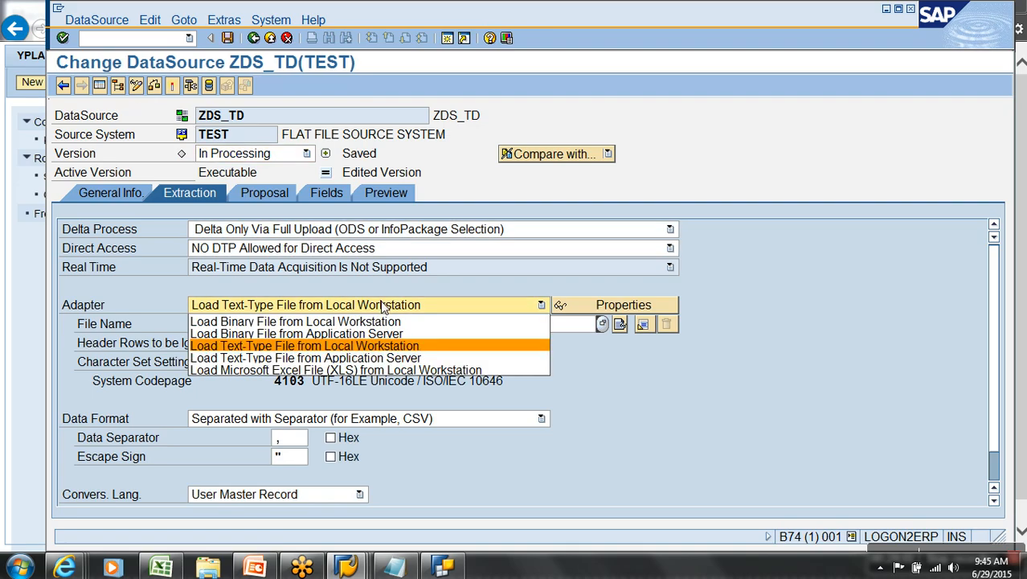
{"action": "left_click", "coordinate": [389, 359]}
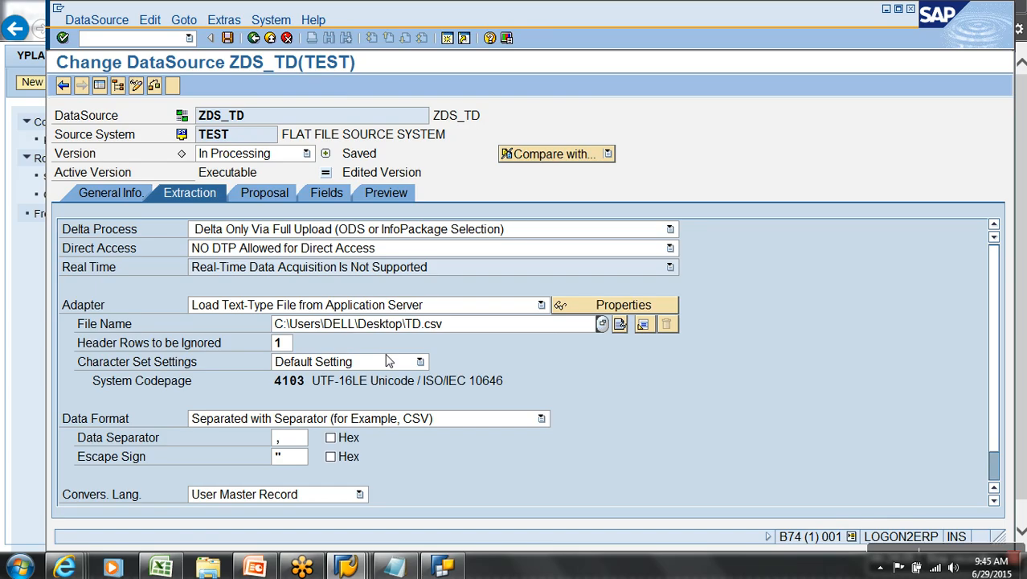
Set the DataSource's file name to TD.csv from the application server directory DIR_HOME, using the AL11 file list.
{"action": "left_click", "coordinate": [501, 323]}
{"action": "left_click", "coordinate": [603, 324]}
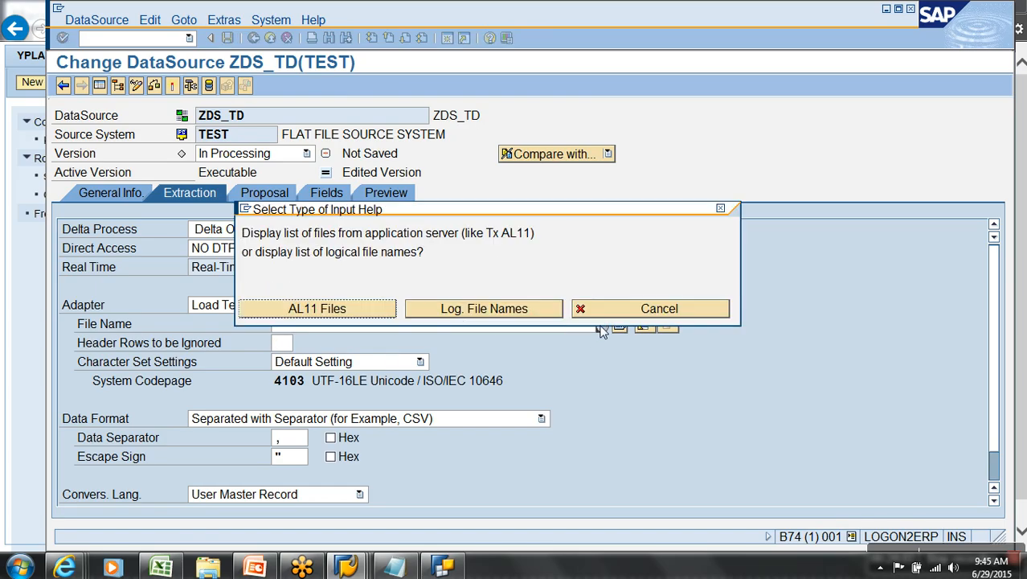
{"action": "left_click", "coordinate": [336, 312]}
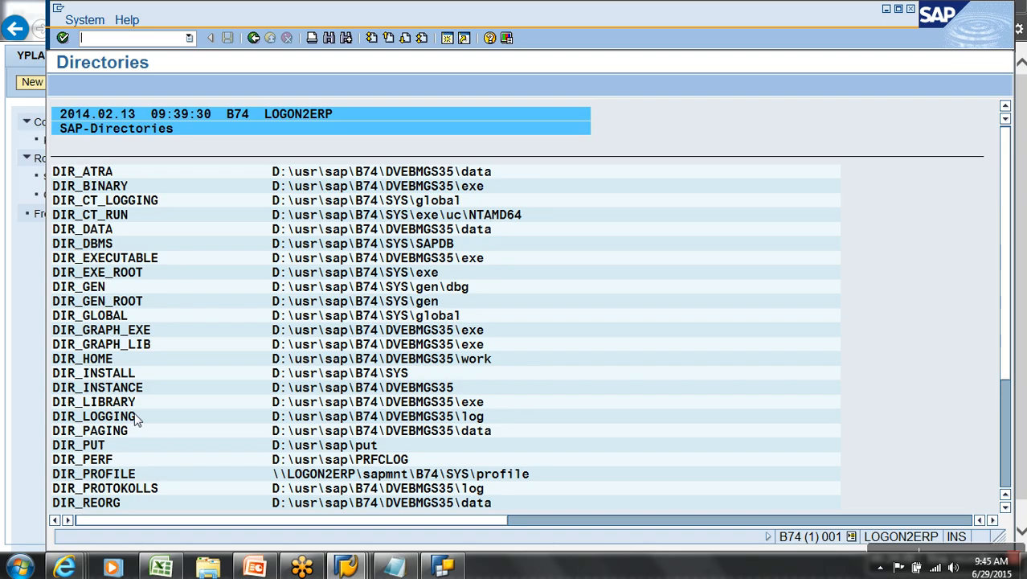
{"action": "double_click", "coordinate": [104, 364]}
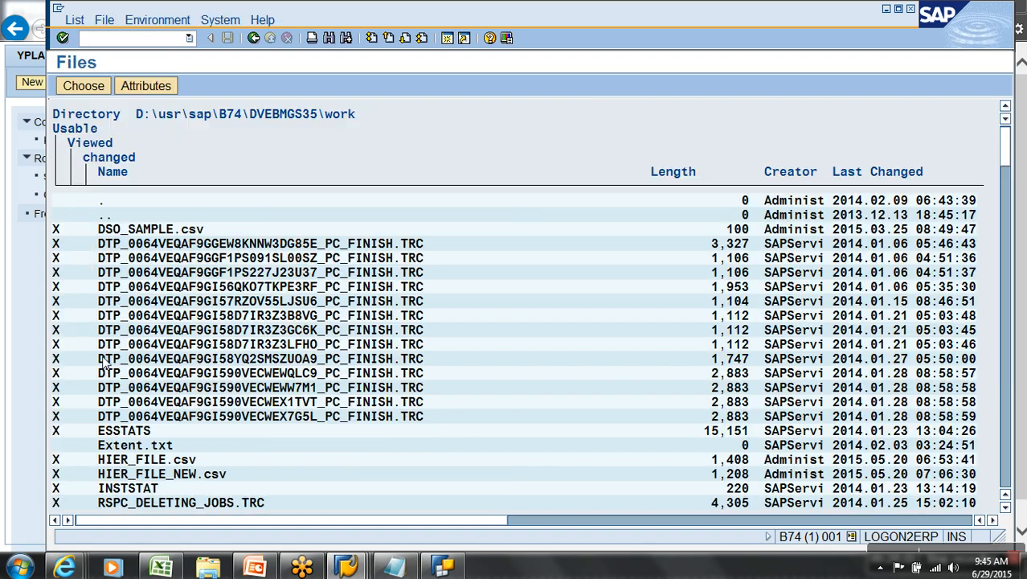
{"action": "scroll", "coordinate": [212, 385], "scroll_direction": "down", "scroll_amount": 3}
{"action": "scroll", "coordinate": [211, 385], "scroll_direction": "down", "scroll_amount": 2}
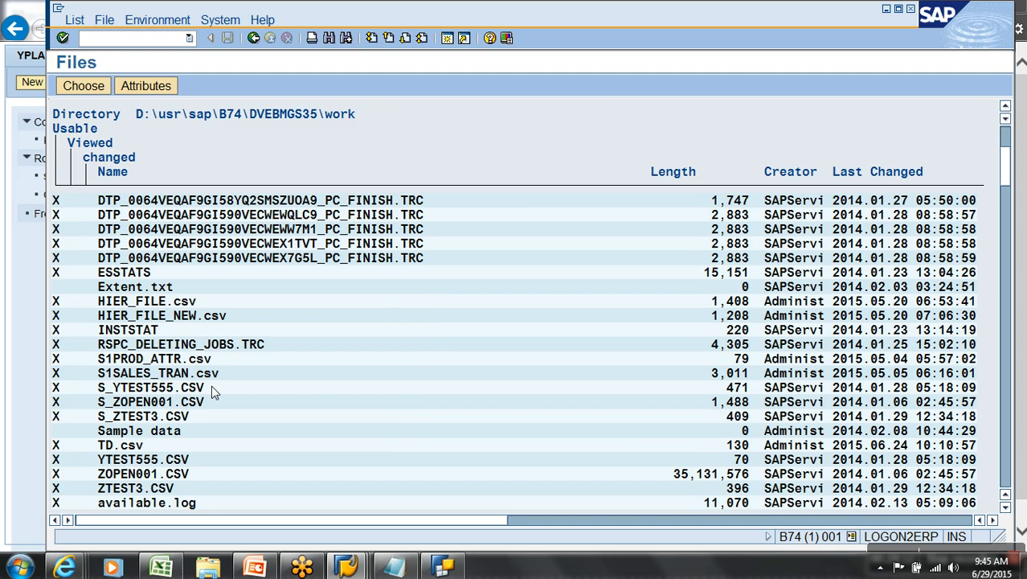
{"action": "double_click", "coordinate": [127, 447]}
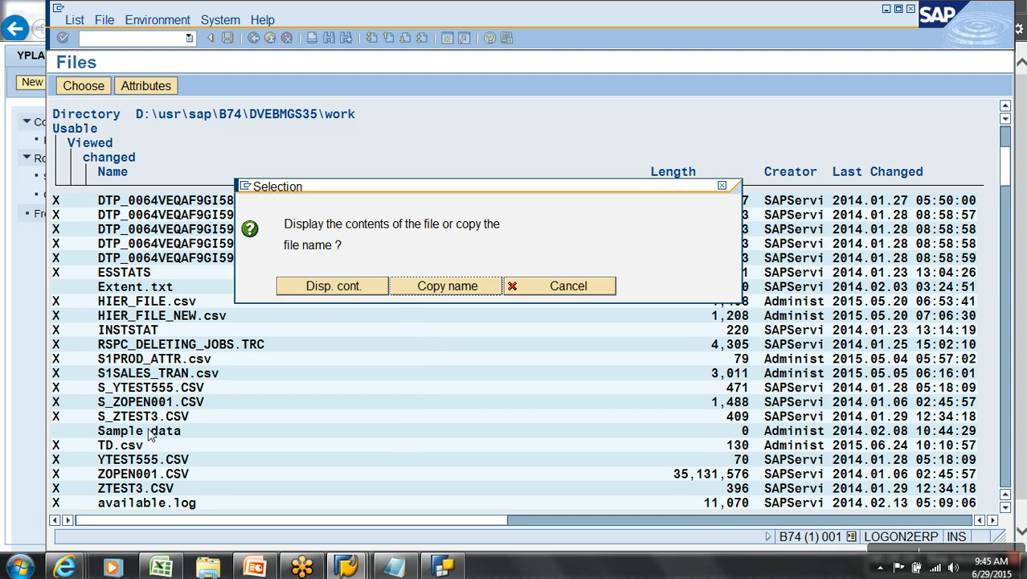
{"action": "left_click", "coordinate": [437, 288]}
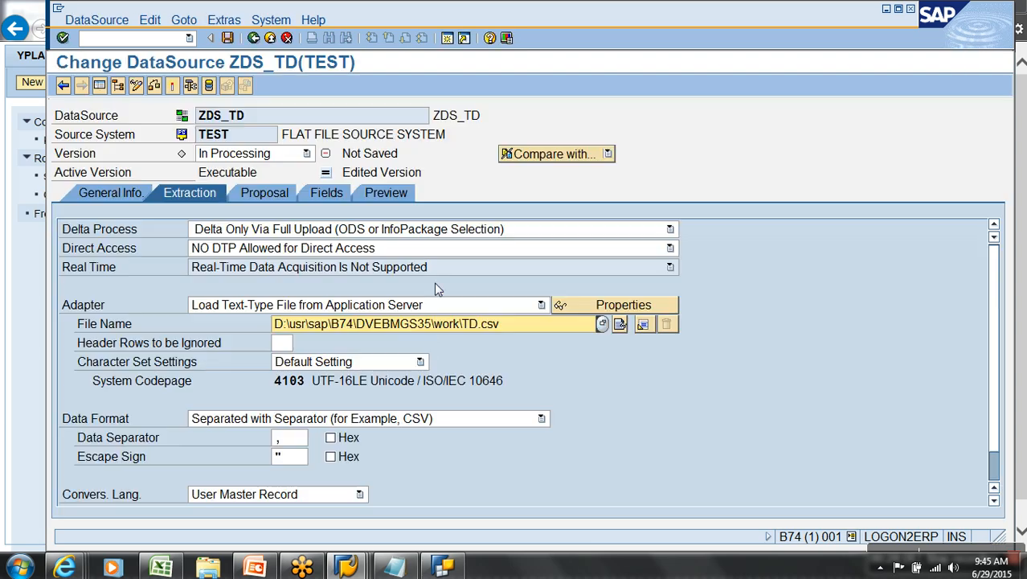
Set the header rows to be ignored to 1 and activate DataSource ZDS_TD.
{"action": "left_click", "coordinate": [292, 346]}
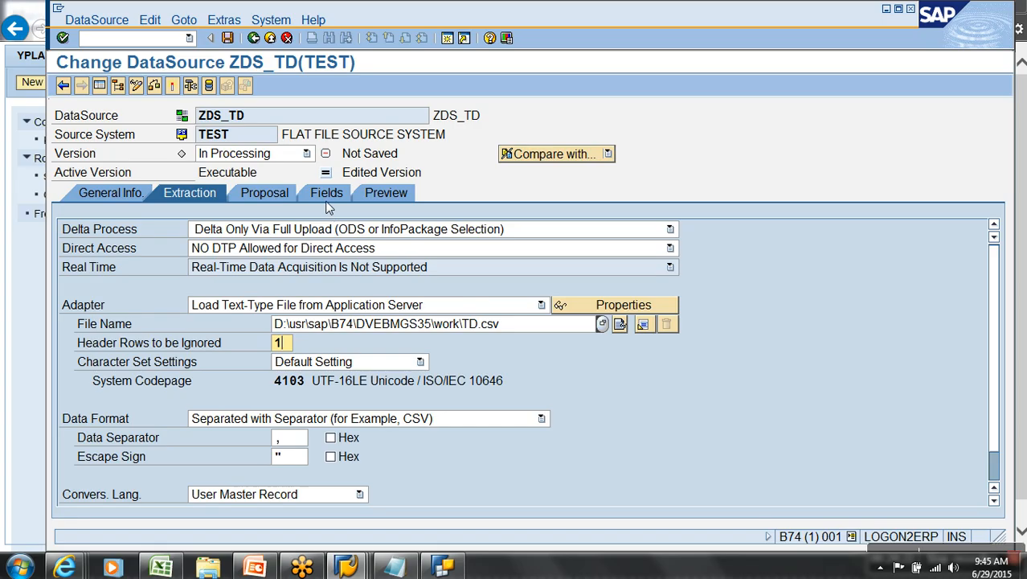
{"action": "left_click", "coordinate": [269, 199]}
{"action": "left_click", "coordinate": [174, 86]}
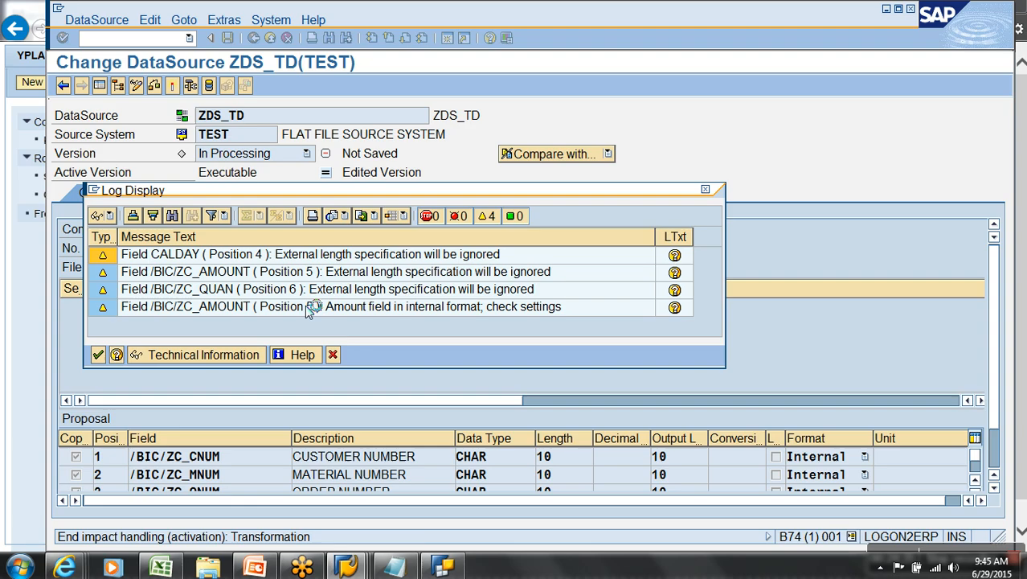
Read the preview data of ZDS_TD for 20 records and return to its extraction settings.
{"action": "left_click", "coordinate": [373, 192]}
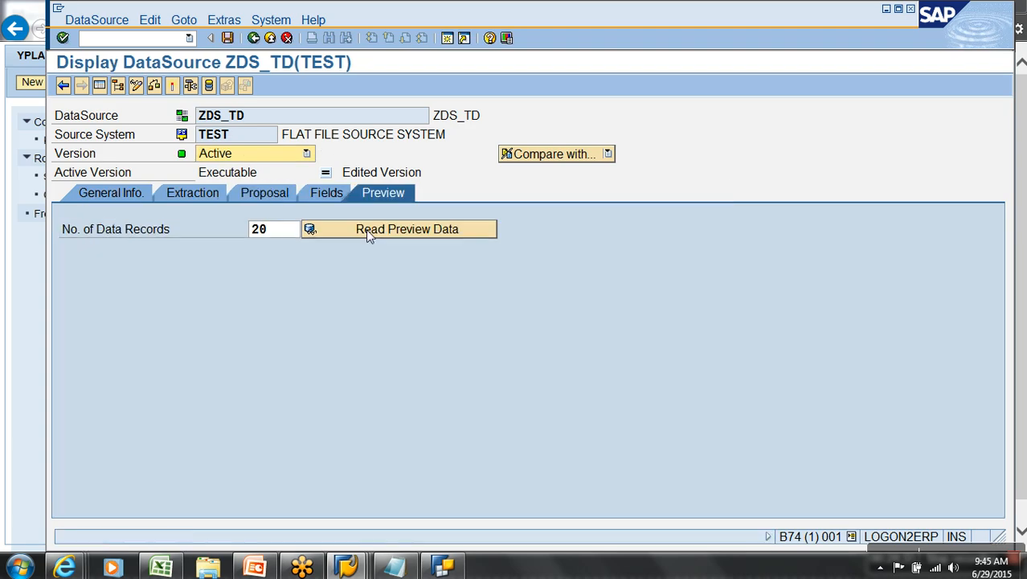
{"action": "left_click", "coordinate": [369, 234]}
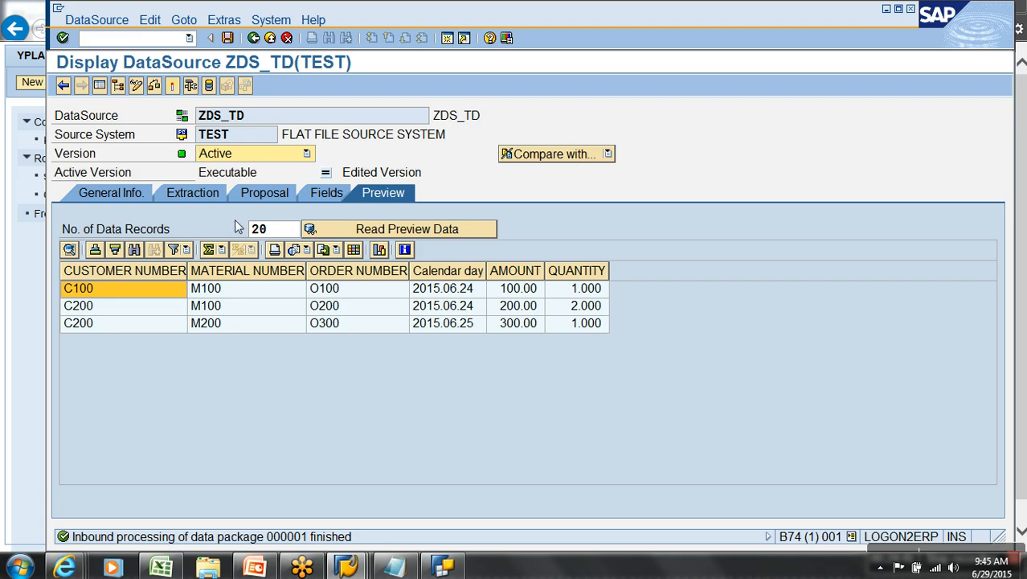
{"action": "left_click", "coordinate": [203, 197]}
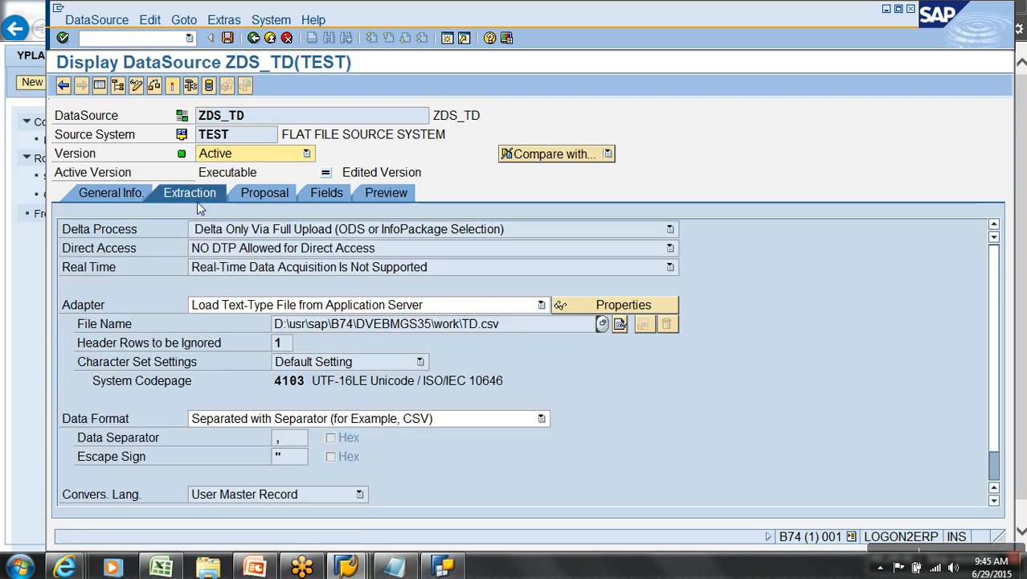
Set Direct Access to Allowed for DataSource ZDS_TD and activate it again.
{"action": "left_click", "coordinate": [136, 87]}
{"action": "left_click", "coordinate": [268, 249]}
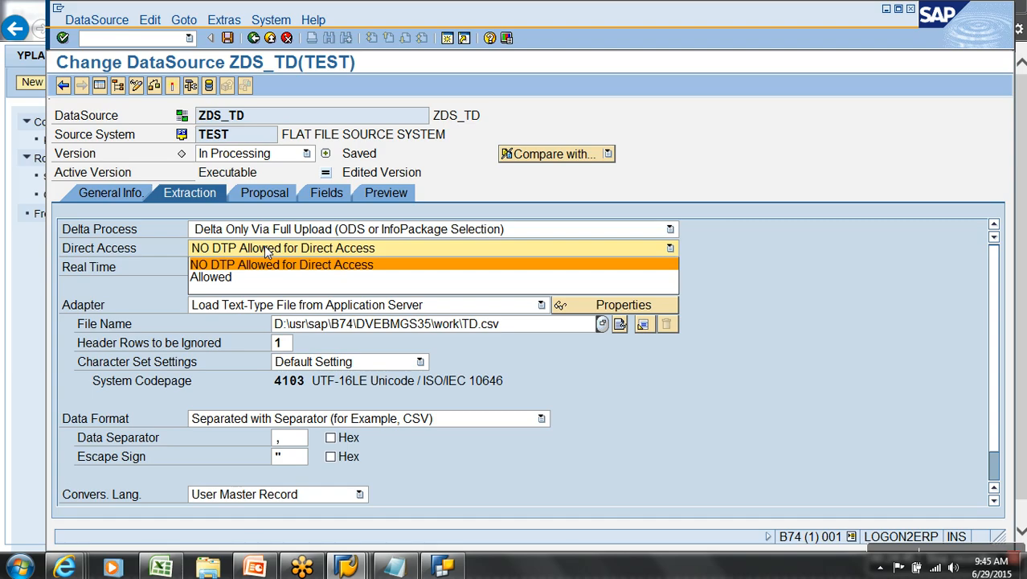
{"action": "left_click", "coordinate": [235, 274]}
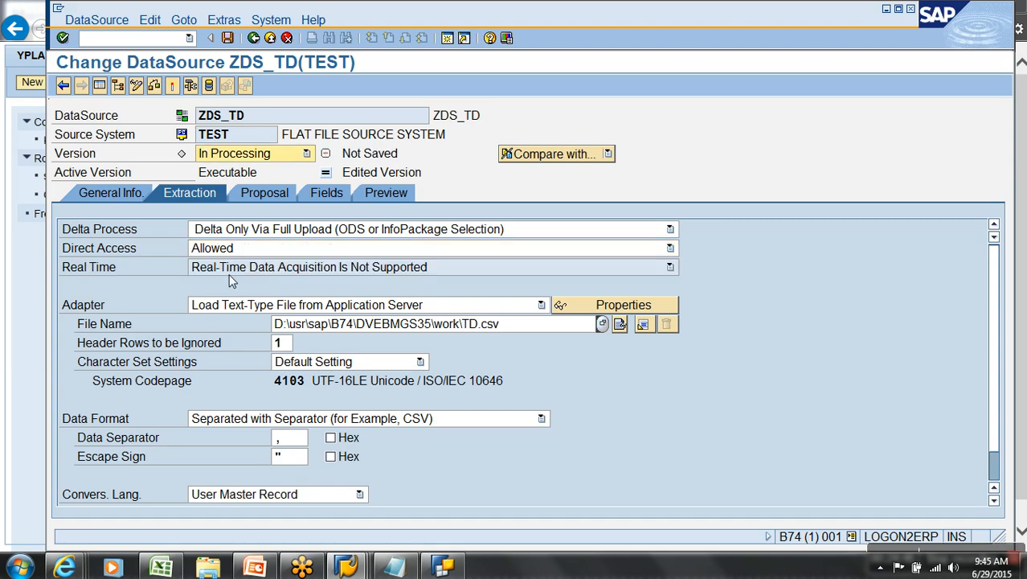
{"action": "left_click", "coordinate": [172, 85]}
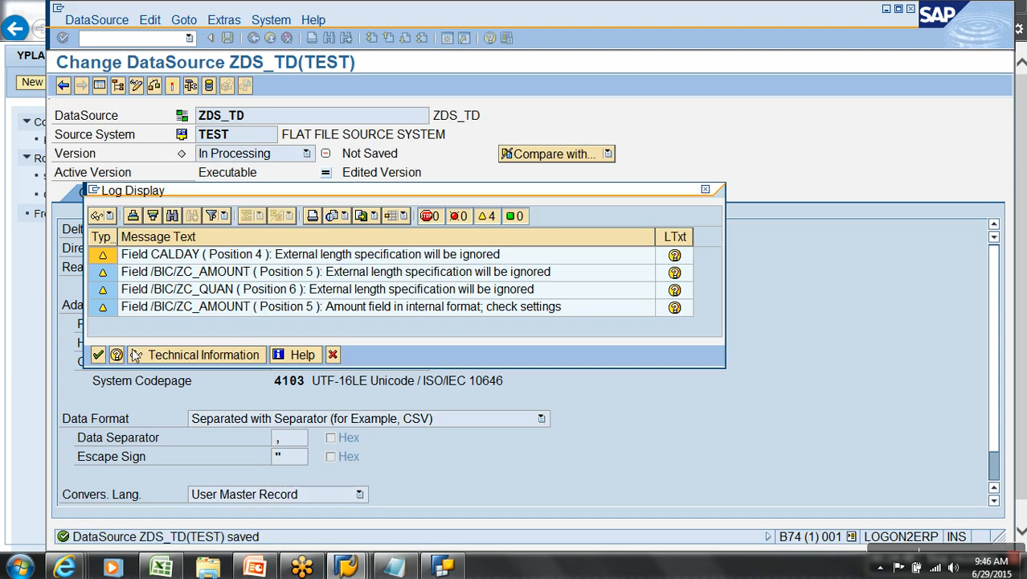
{"action": "left_click", "coordinate": [102, 357]}
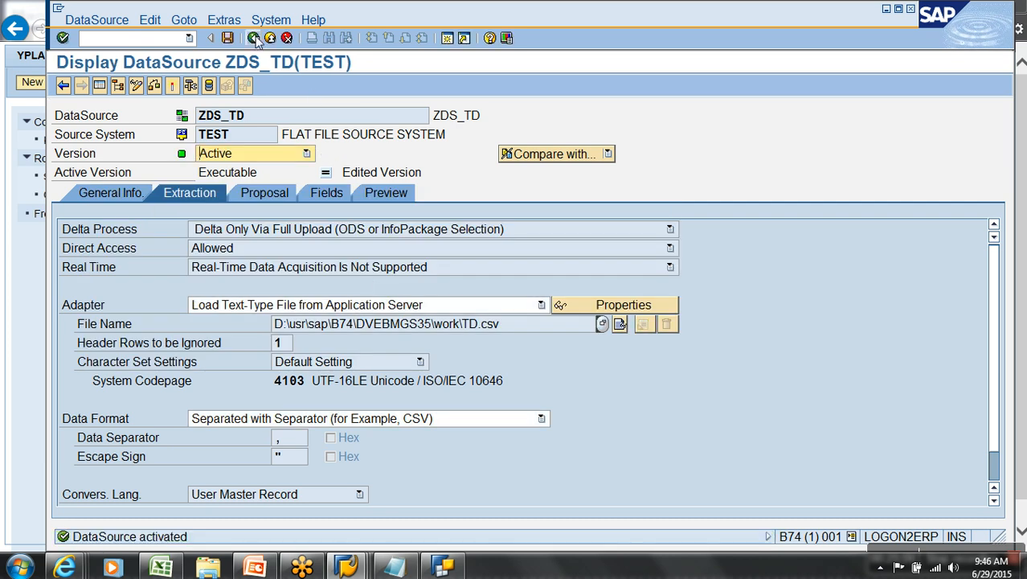
Return to the favorites and select the technical name ZATTR_CUB of TYPES OF ATTRIBUTES CUBE.
{"action": "left_click", "coordinate": [253, 38]}
{"action": "left_click", "coordinate": [110, 153]}
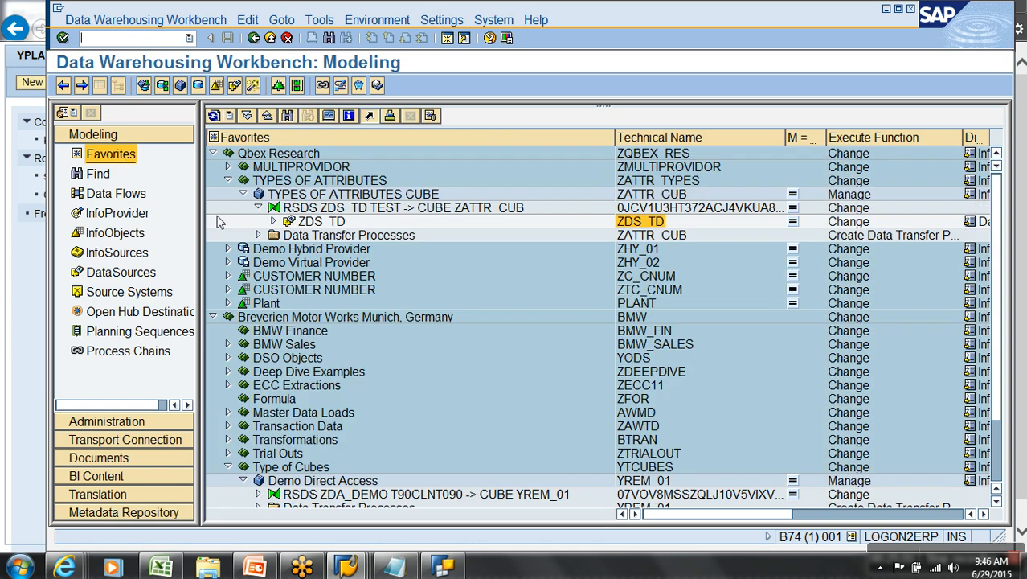
{"action": "left_click", "coordinate": [647, 195]}
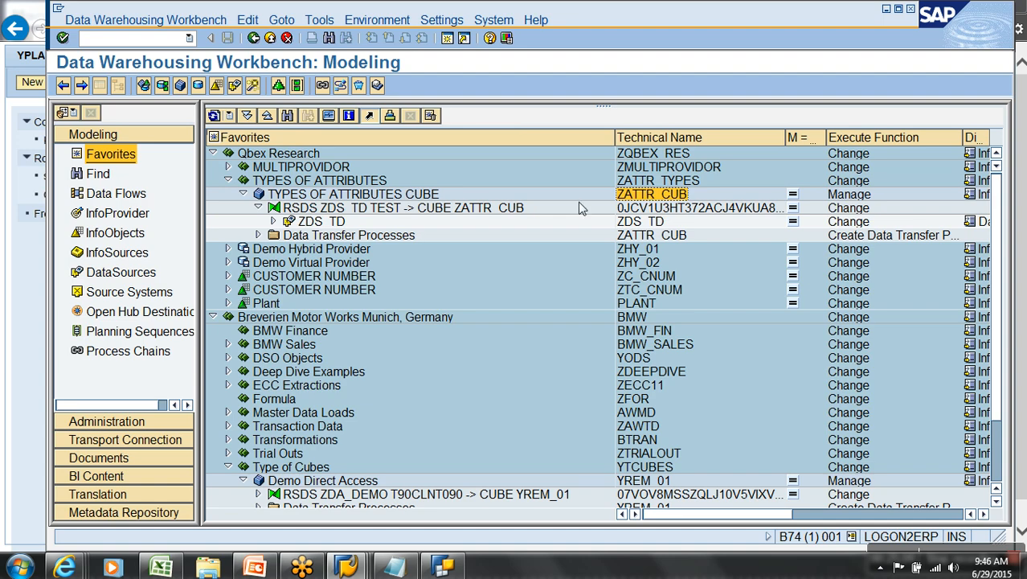
Start a new InfoCube in InfoArea Type of Cubes, named YREM_02 with the description "Demo Remote Flat file".
{"action": "left_click", "coordinate": [228, 181]}
{"action": "left_click", "coordinate": [291, 412]}
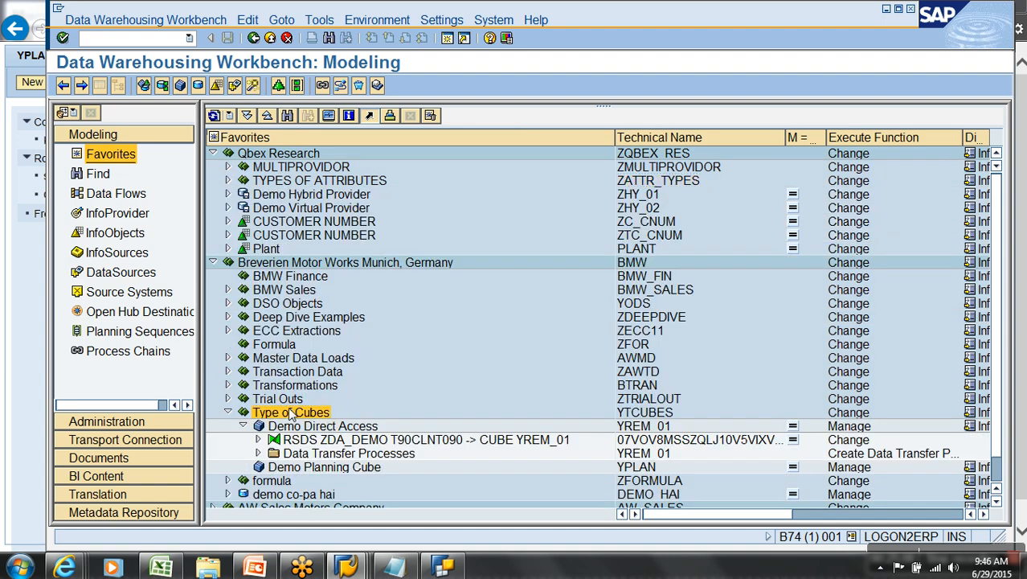
{"action": "right_click", "coordinate": [292, 412]}
{"action": "left_click", "coordinate": [349, 247]}
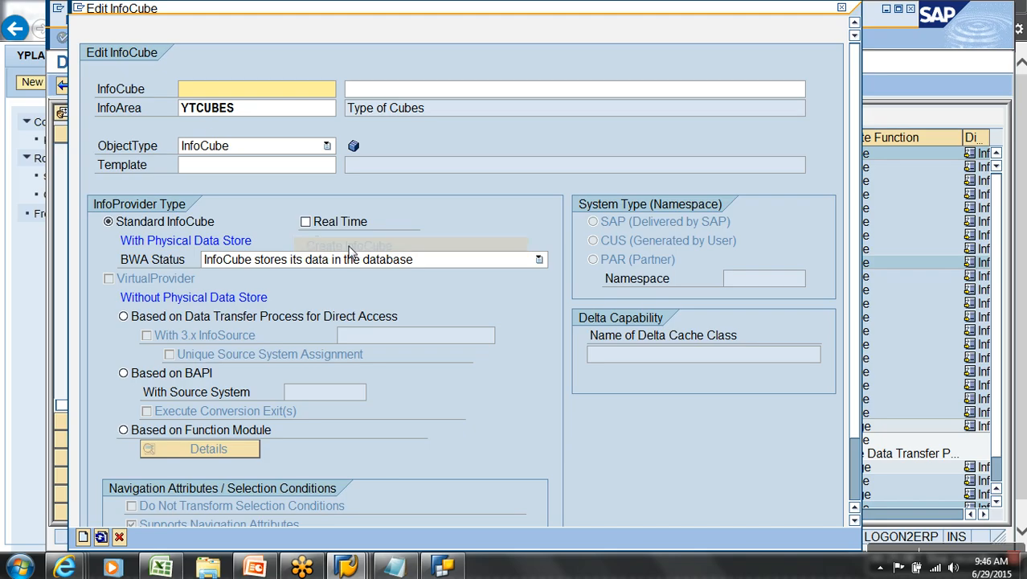
{"action": "type", "text": "yrem_02"}
{"action": "key", "text": "Tab"}
{"action": "key", "text": "BackSpace"}
{"action": "type", "text": "Demo Remote Fla"}
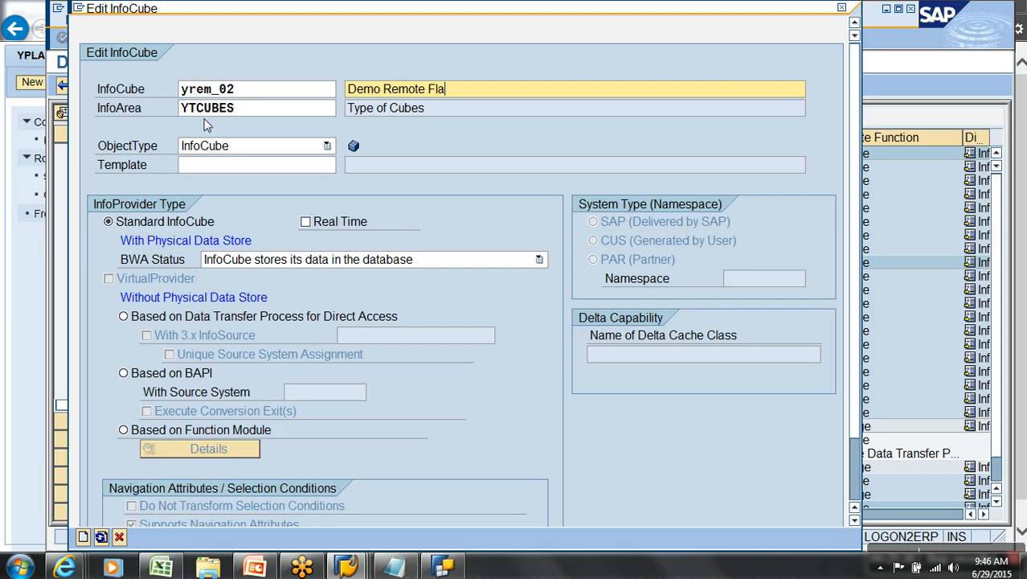
{"action": "type", "text": "t file"}
Make the cube a VirtualProvider based on a data transfer process for direct access, with ZATTR_CUB as template.
{"action": "left_click", "coordinate": [170, 318]}
{"action": "left_click", "coordinate": [232, 167]}
{"action": "type", "text": "ZATTR_CUB"}
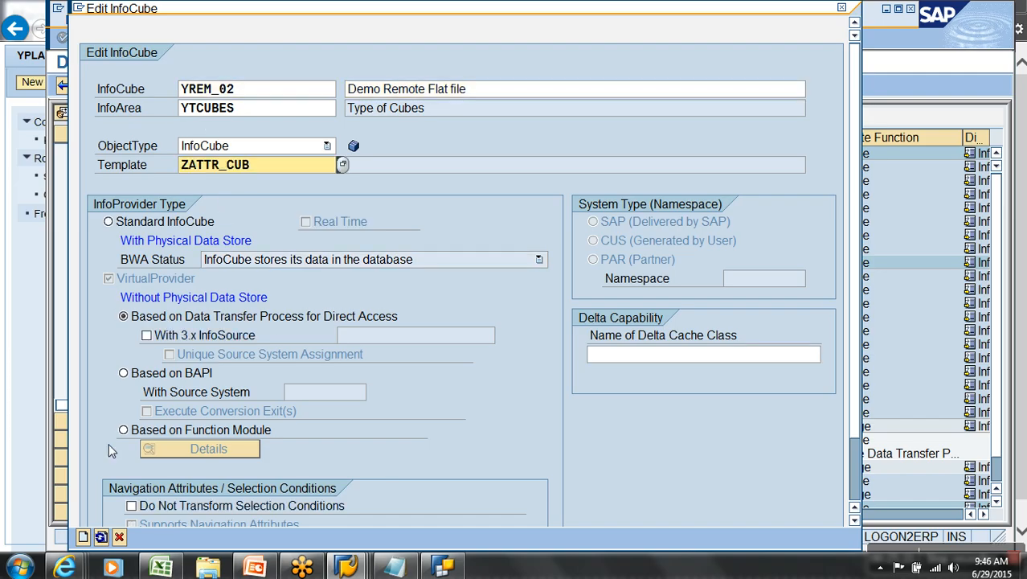
Create the VirtualProvider YREM_02, expand Dimension 1 and Dimension 2, activate the cube and leave its editor.
{"action": "left_click", "coordinate": [83, 537]}
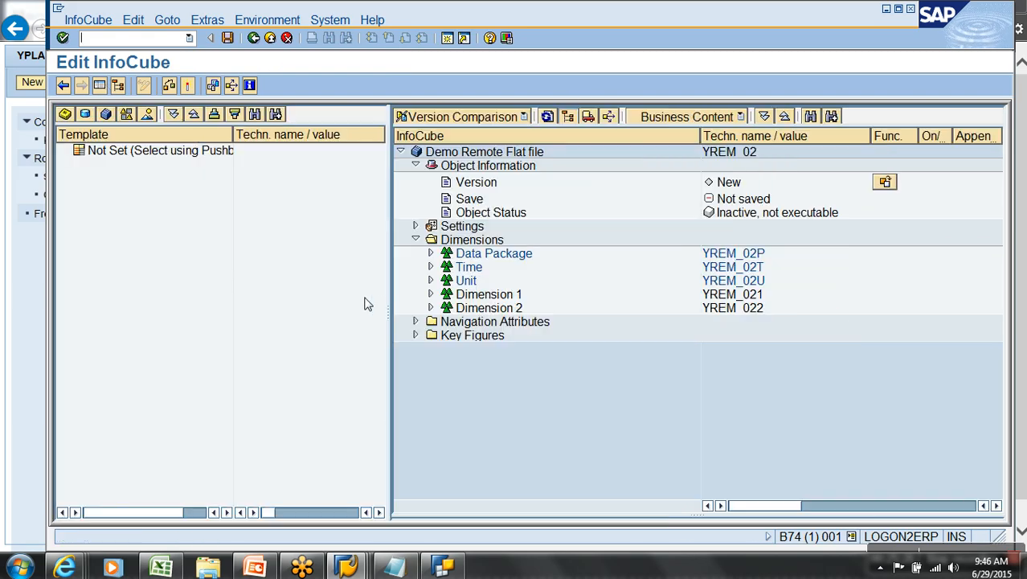
{"action": "left_click", "coordinate": [431, 308]}
{"action": "left_click", "coordinate": [430, 294]}
{"action": "left_click", "coordinate": [411, 377]}
{"action": "left_click", "coordinate": [187, 86]}
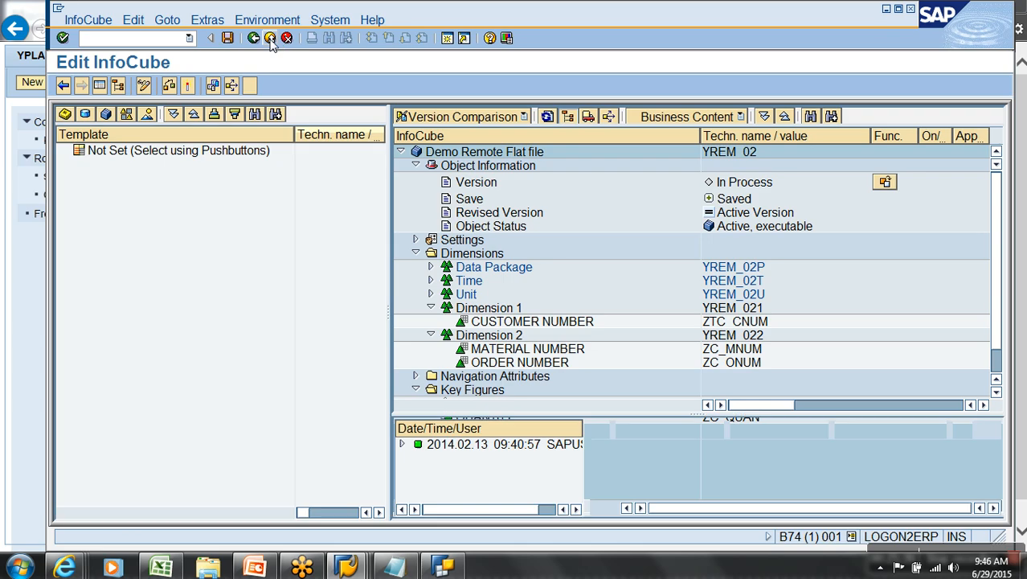
{"action": "left_click", "coordinate": [270, 38]}
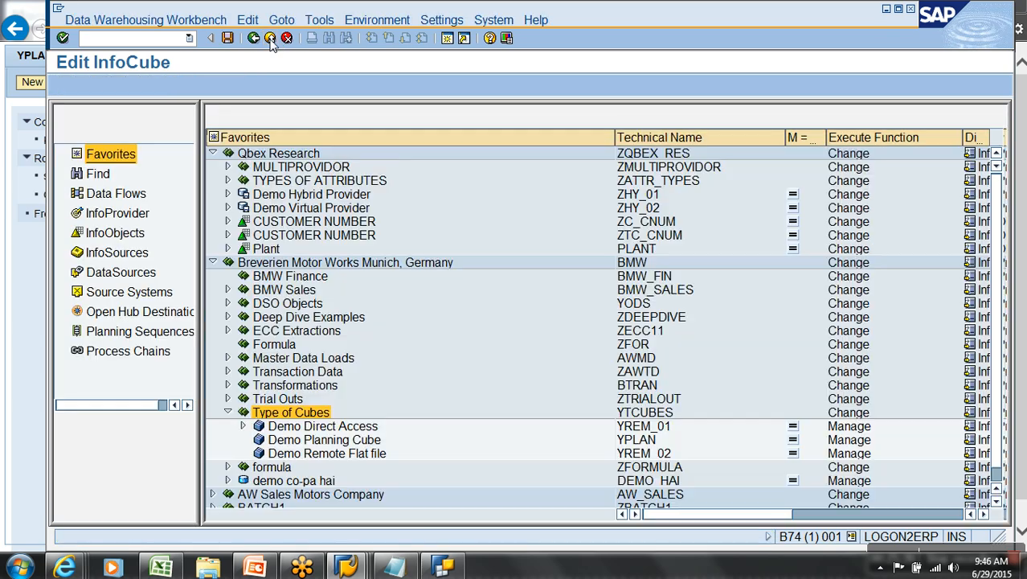
Create a transformation for Demo Remote Flat file from DataSource ZDS_TD, taking the source's technical name from the DataSources tree.
{"action": "left_click", "coordinate": [137, 278]}
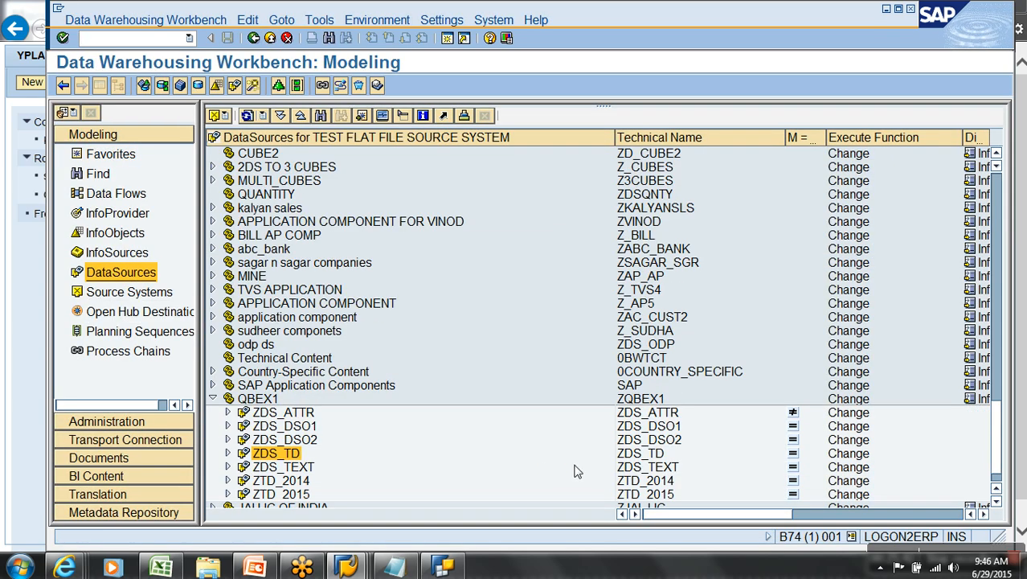
{"action": "left_click", "coordinate": [640, 455]}
{"action": "left_click", "coordinate": [107, 154]}
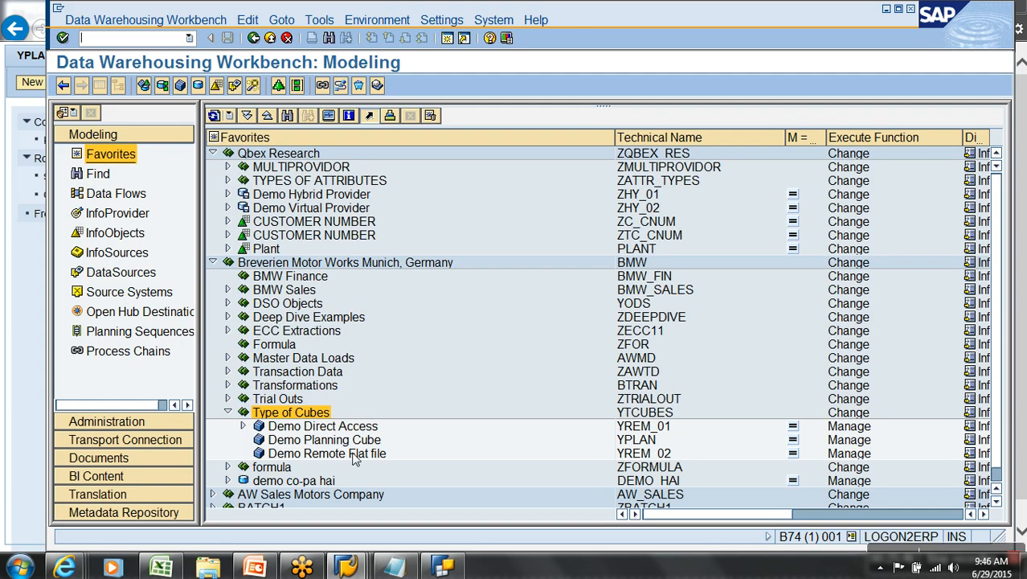
{"action": "right_click", "coordinate": [355, 455]}
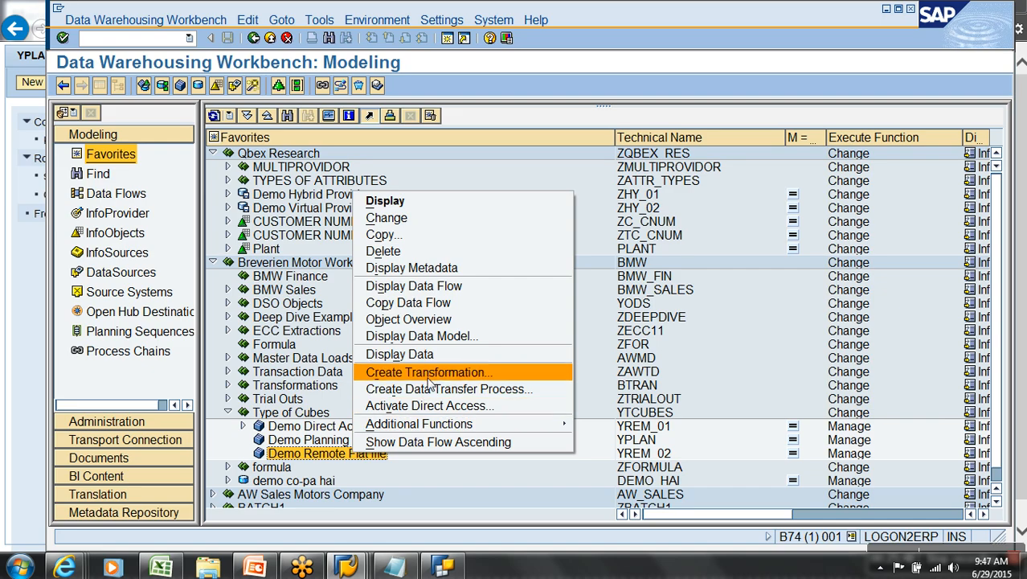
{"action": "left_click", "coordinate": [421, 373]}
{"action": "left_click", "coordinate": [403, 403]}
{"action": "left_click", "coordinate": [313, 416]}
{"action": "type", "text": "ZDS_TD"}
{"action": "left_click", "coordinate": [291, 442]}
{"action": "left_click", "coordinate": [290, 469]}
{"action": "key", "text": "Return"}
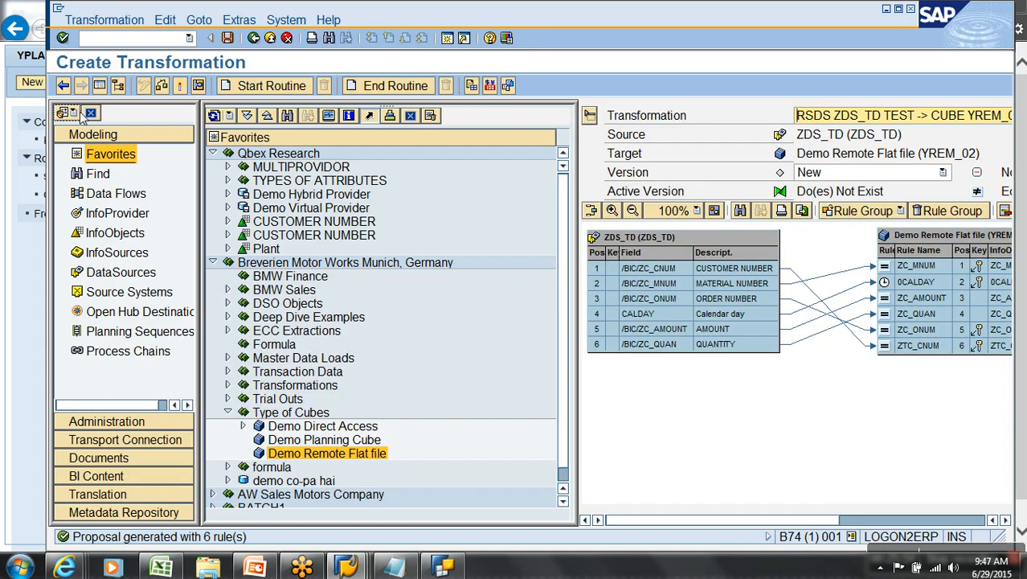
Check the transformation full screen and examine the currency and rule type options in the ZC_AMOUNT rule details.
{"action": "left_click", "coordinate": [99, 85]}
{"action": "left_click", "coordinate": [164, 86]}
{"action": "left_click", "coordinate": [98, 392]}
{"action": "right_click", "coordinate": [391, 298]}
{"action": "left_click", "coordinate": [438, 308]}
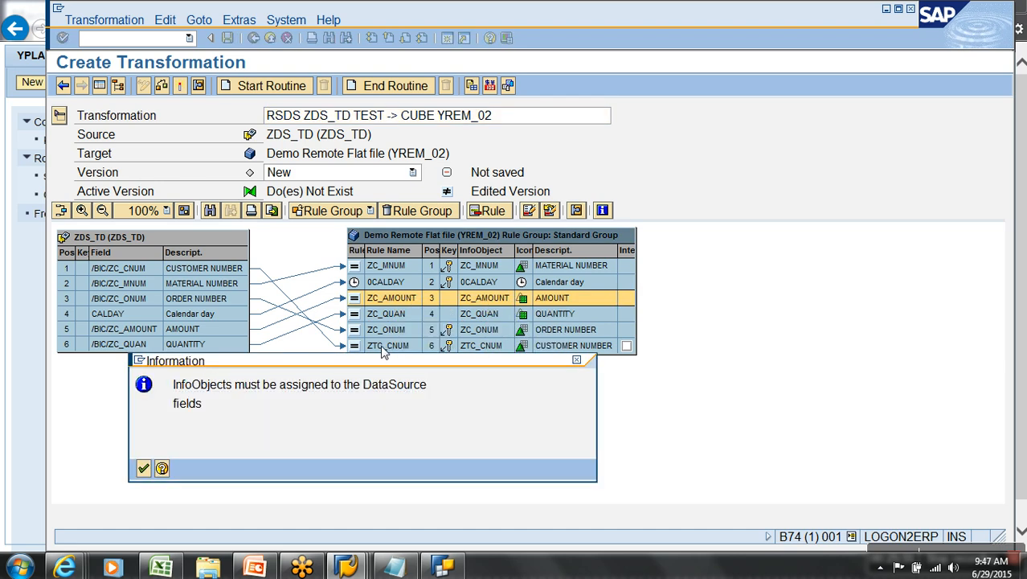
{"action": "key", "text": "Return"}
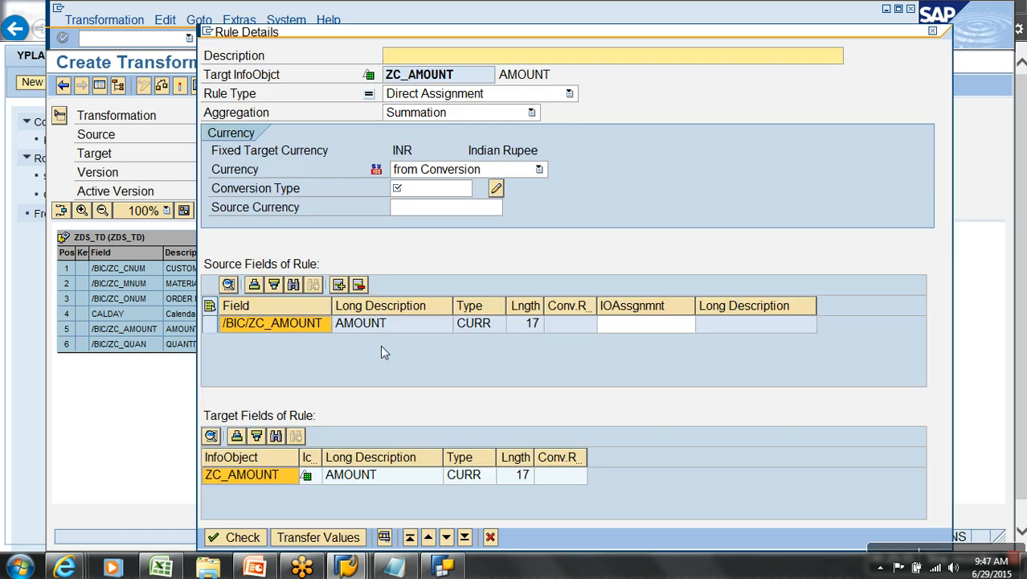
{"action": "left_click", "coordinate": [467, 173]}
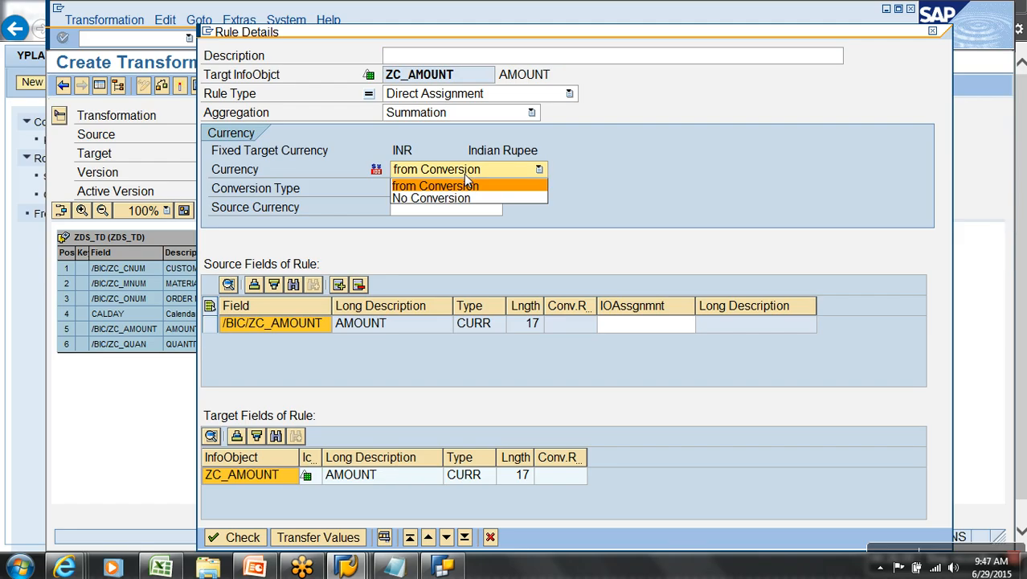
{"action": "left_click", "coordinate": [639, 174]}
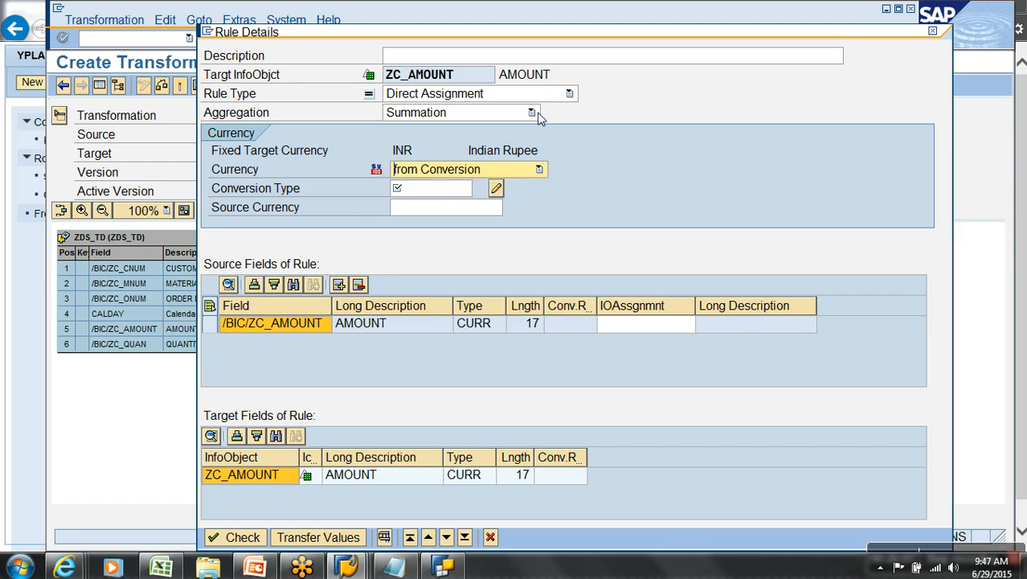
{"action": "left_click", "coordinate": [540, 96]}
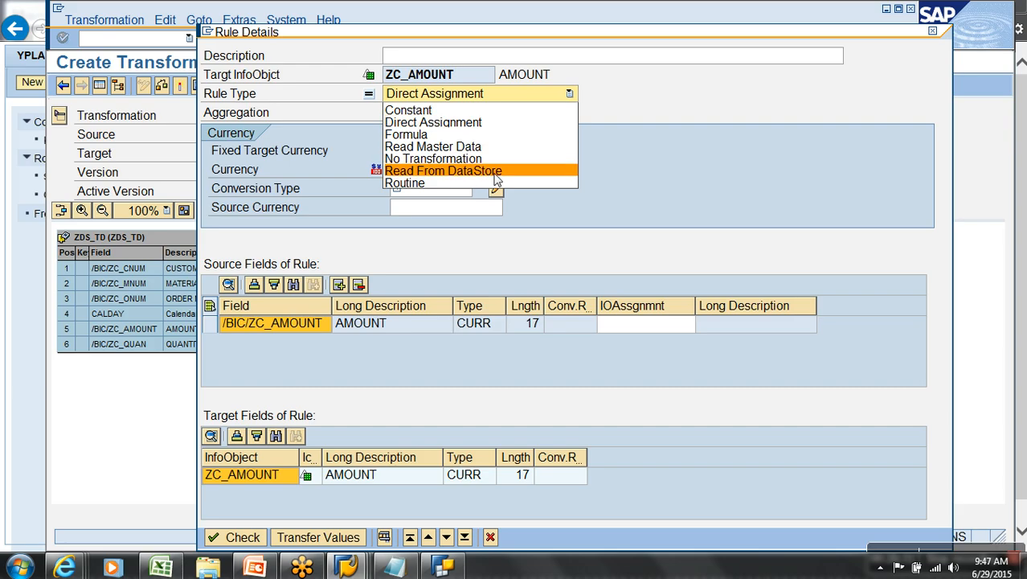
{"action": "left_click", "coordinate": [673, 228]}
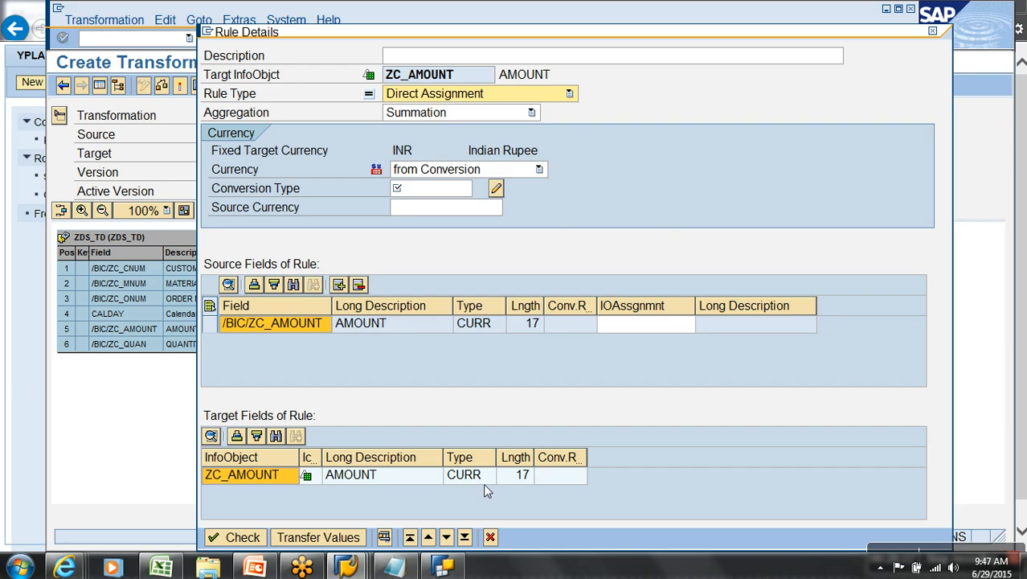
{"action": "left_click", "coordinate": [489, 537]}
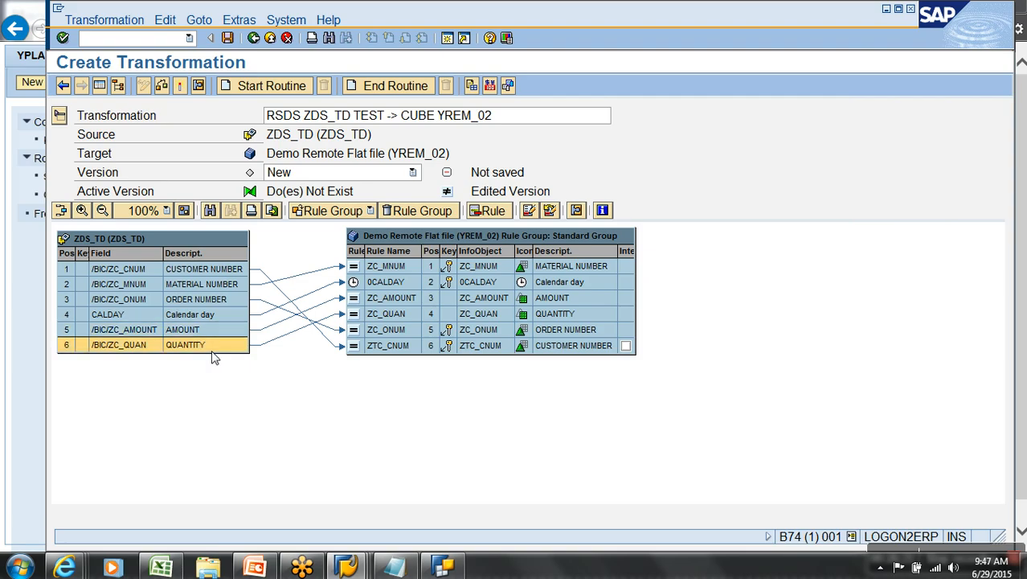
Try No Conversion as the unit setting of the ZC_QUAN rule, cancel the rule details and exit the transformation without saving.
{"action": "right_click", "coordinate": [355, 315]}
{"action": "left_click", "coordinate": [382, 325]}
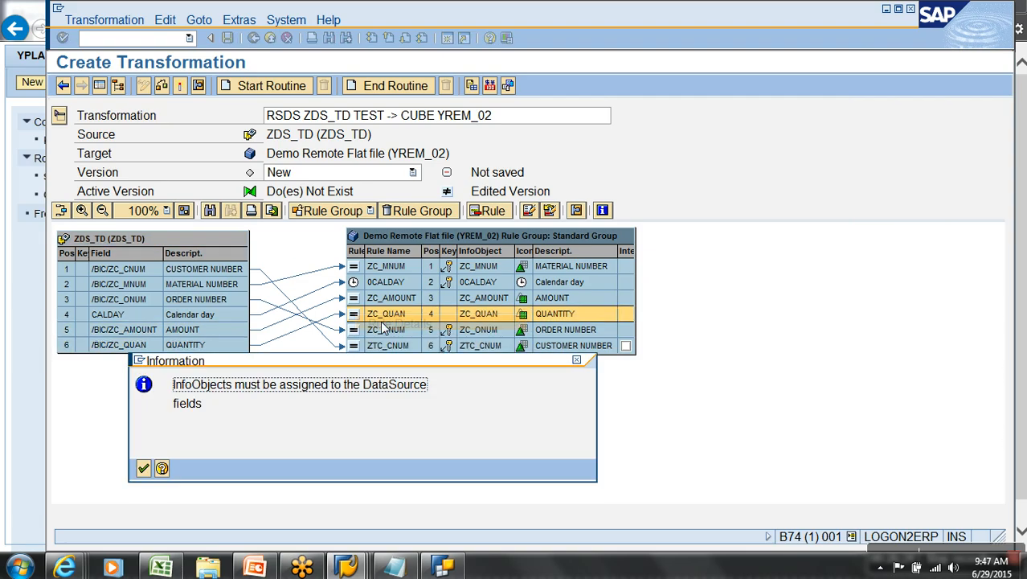
{"action": "left_click", "coordinate": [143, 468]}
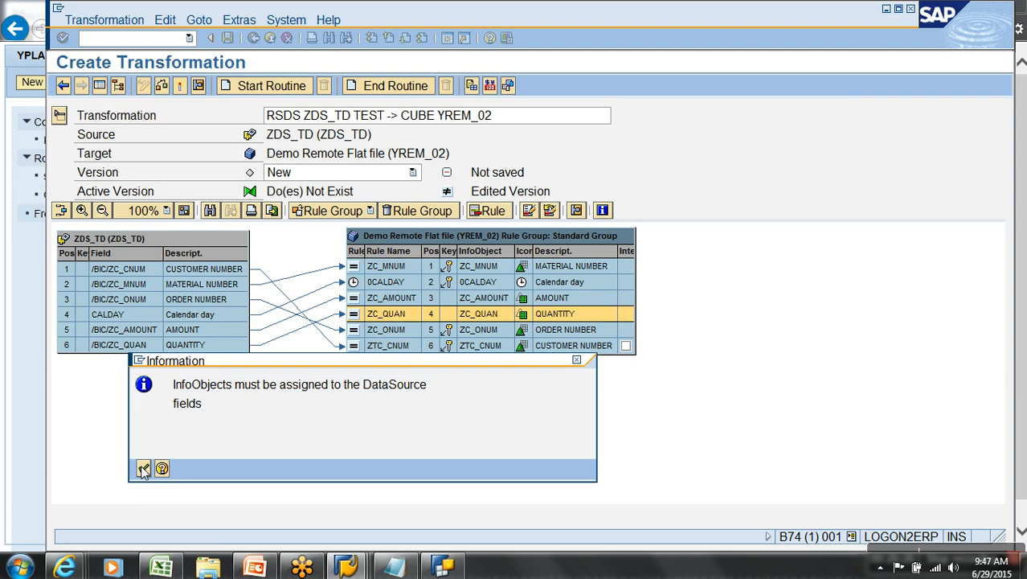
{"action": "left_click", "coordinate": [567, 93]}
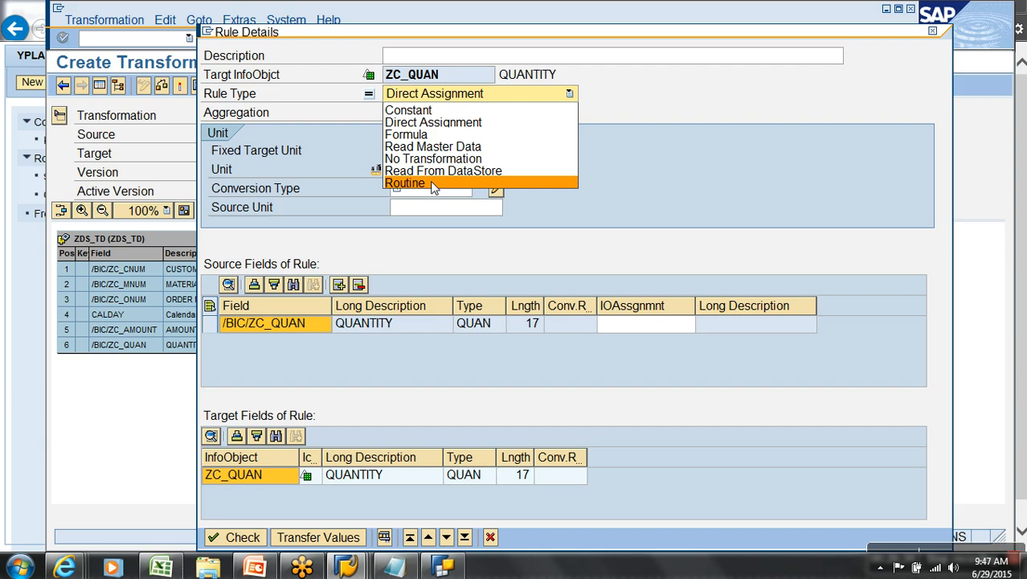
{"action": "left_click", "coordinate": [649, 213]}
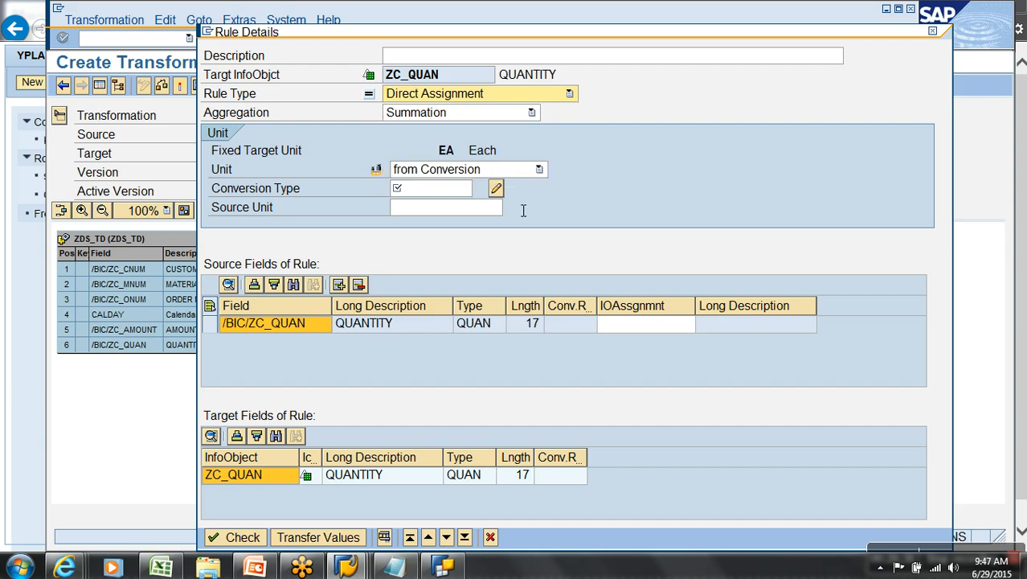
{"action": "left_click", "coordinate": [480, 171]}
{"action": "left_click", "coordinate": [439, 196]}
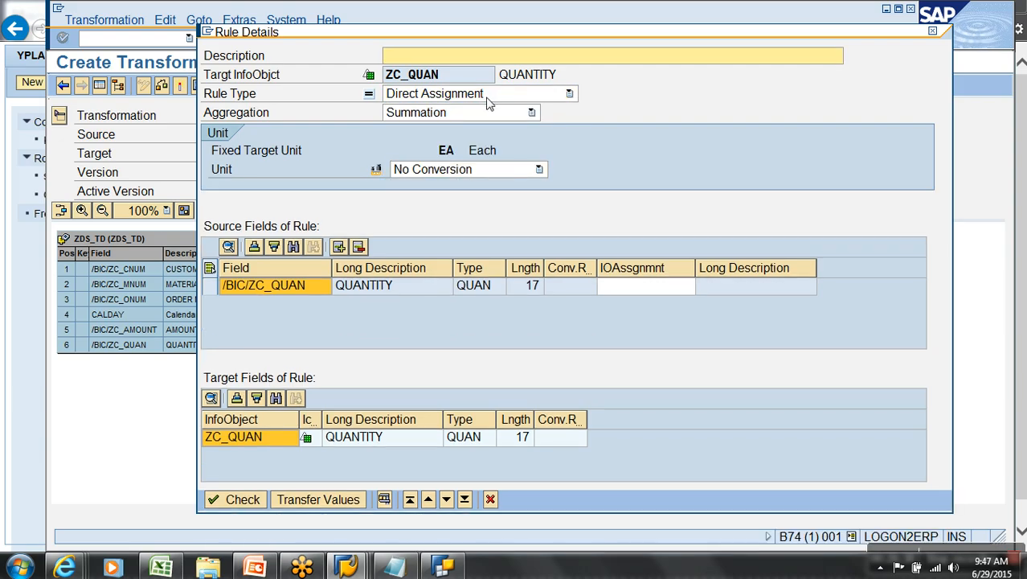
{"action": "left_click", "coordinate": [489, 95]}
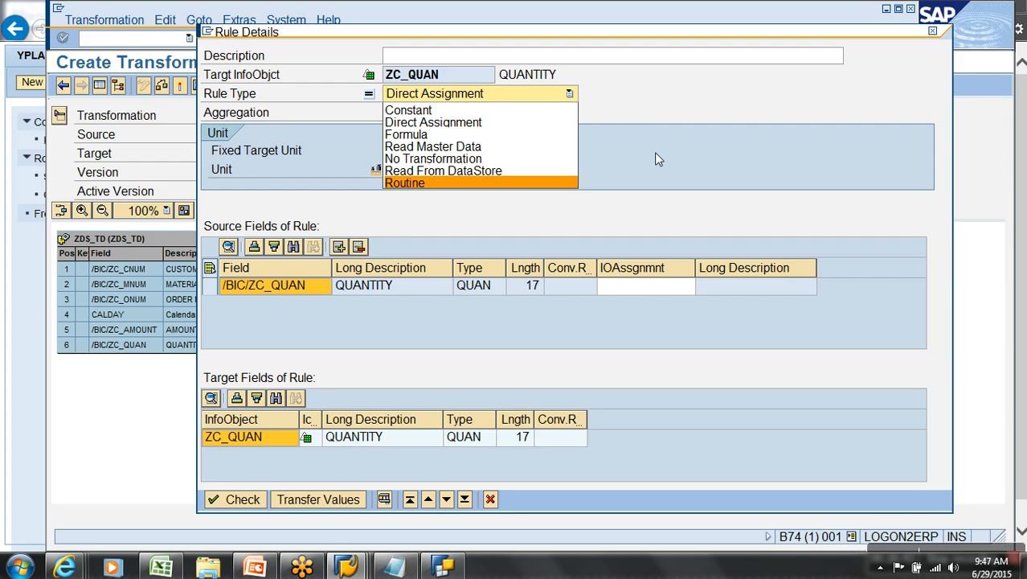
{"action": "left_click", "coordinate": [630, 198]}
{"action": "left_click", "coordinate": [490, 500]}
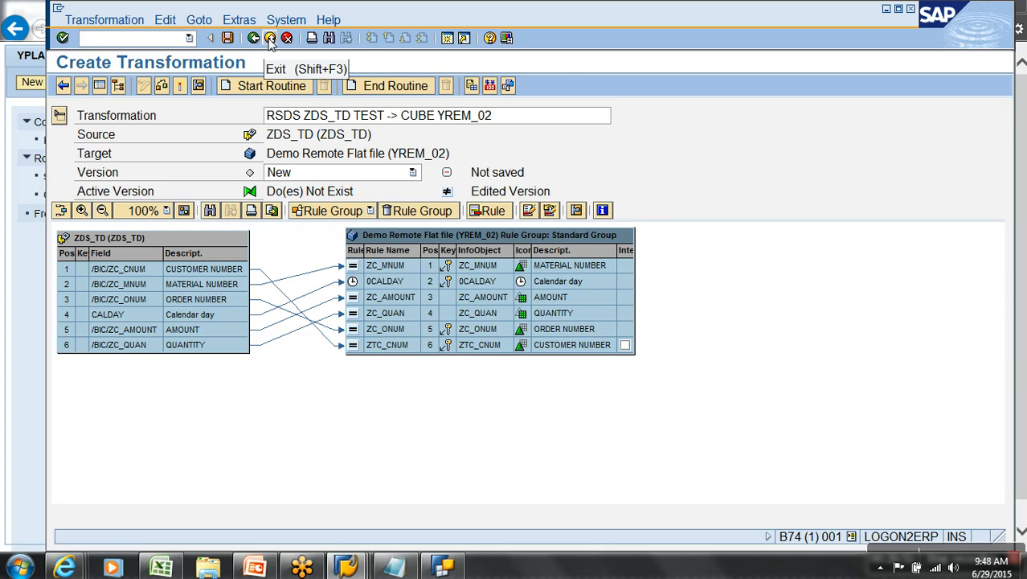
{"action": "left_click", "coordinate": [271, 40]}
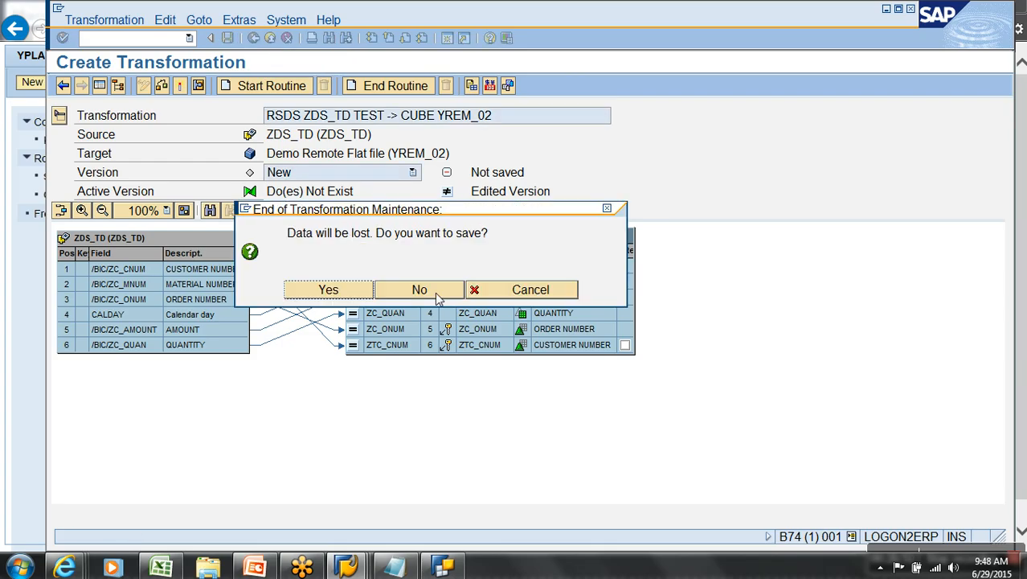
{"action": "left_click", "coordinate": [426, 287]}
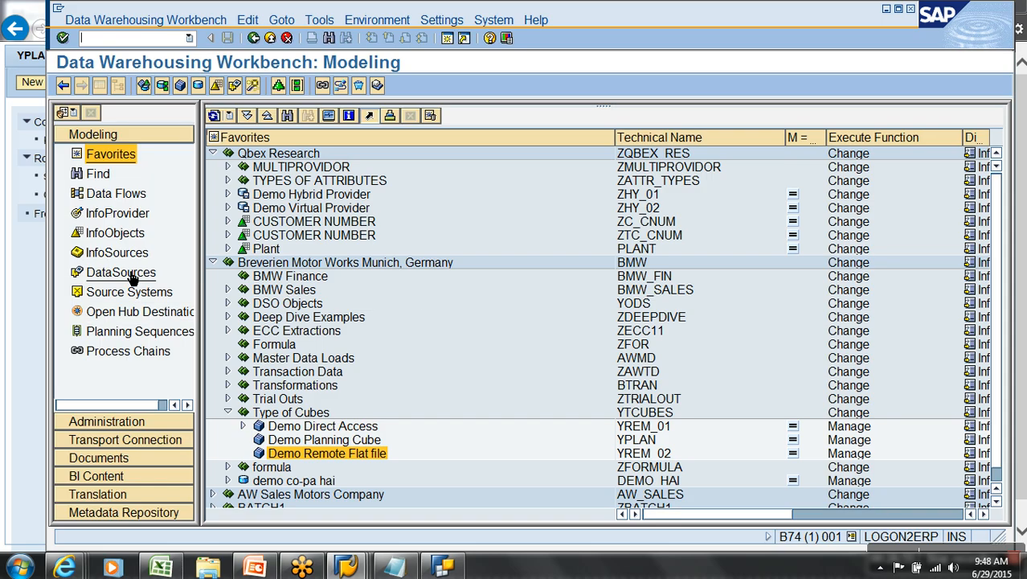
Open DataSource ZDS_TD from the DataSources tree in full-screen change mode and show its field list.
{"action": "left_click", "coordinate": [128, 273]}
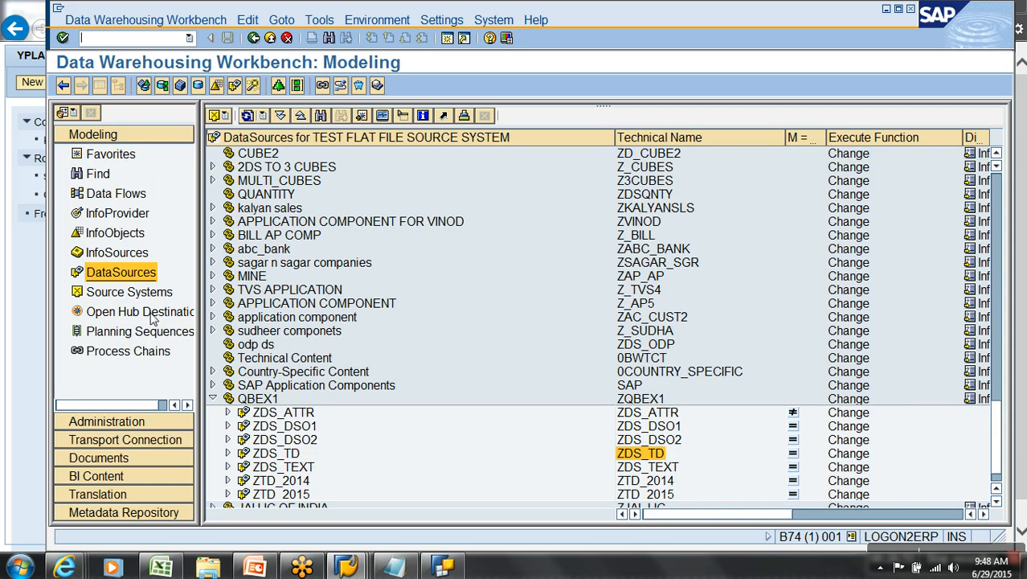
{"action": "right_click", "coordinate": [652, 456]}
{"action": "left_click", "coordinate": [674, 272]}
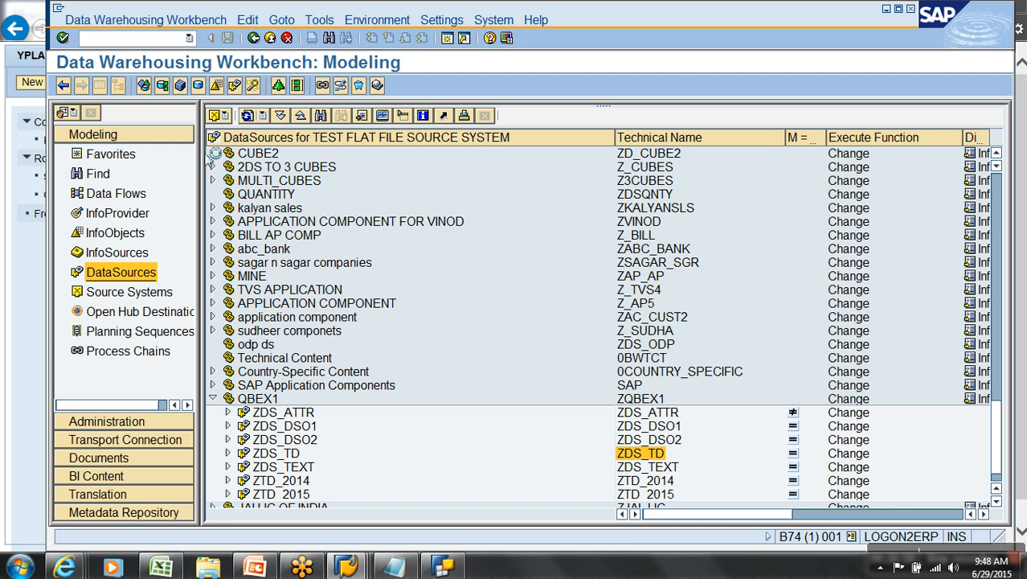
{"action": "left_click", "coordinate": [98, 85]}
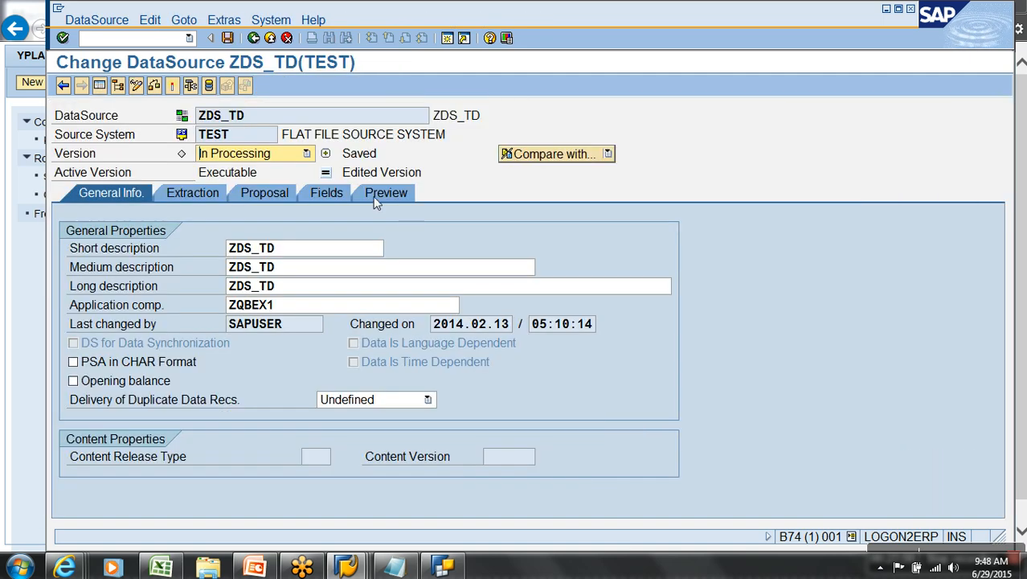
{"action": "left_click", "coordinate": [326, 192]}
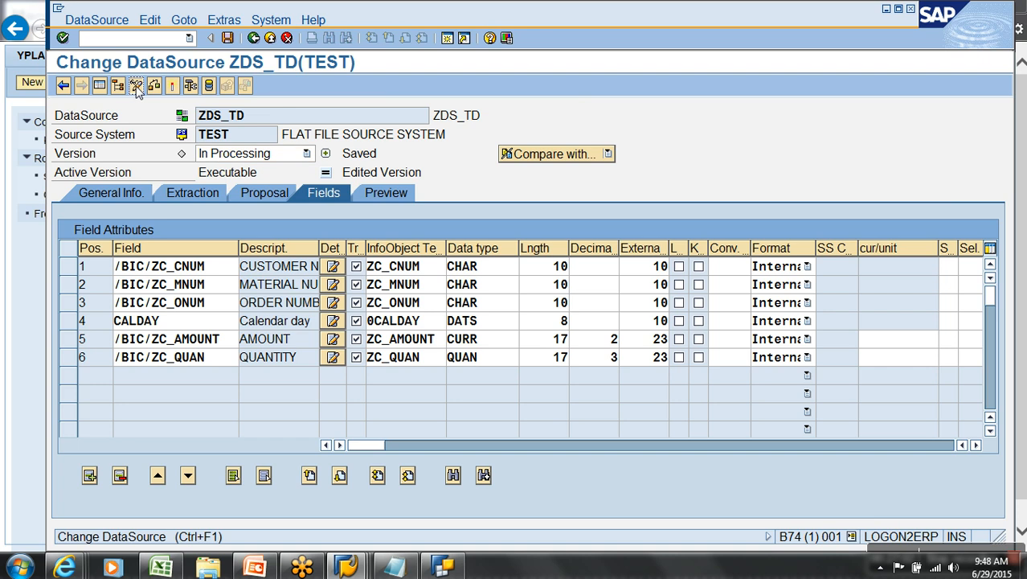
{"action": "left_click", "coordinate": [136, 87]}
{"action": "left_click", "coordinate": [136, 85]}
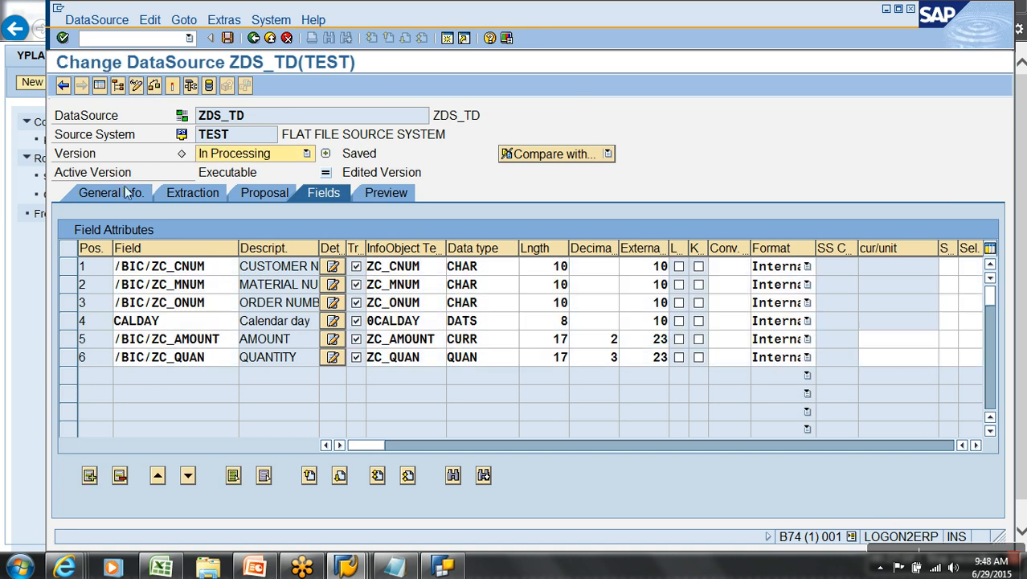
Add two field rows to ZDS_TD and assign 0CURRENCY to position 7, copying the InfoObject's properties.
{"action": "left_click", "coordinate": [90, 478]}
{"action": "left_click", "coordinate": [90, 478]}
{"action": "left_click", "coordinate": [397, 363]}
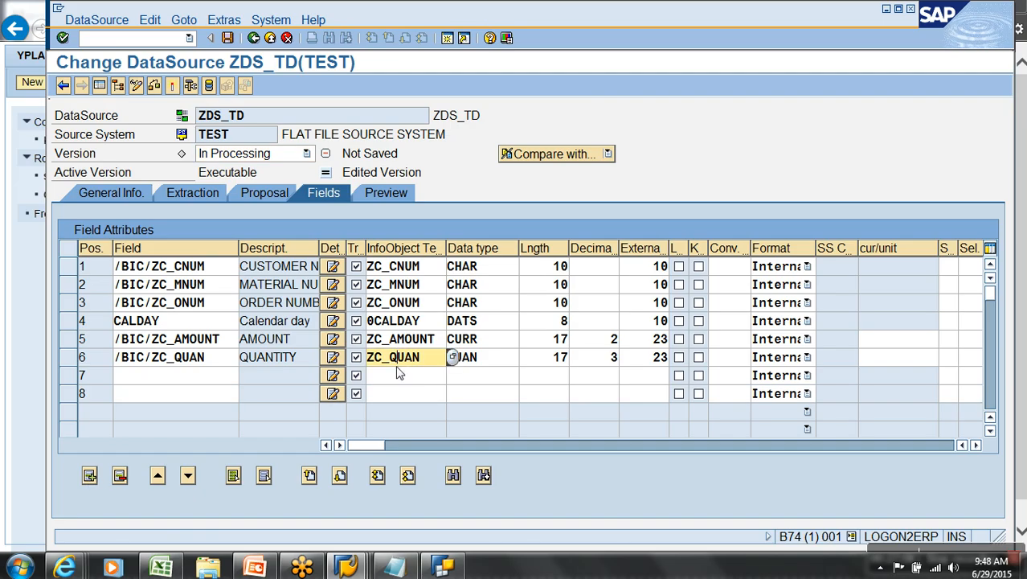
{"action": "left_click", "coordinate": [406, 378]}
{"action": "type", "text": "0c"}
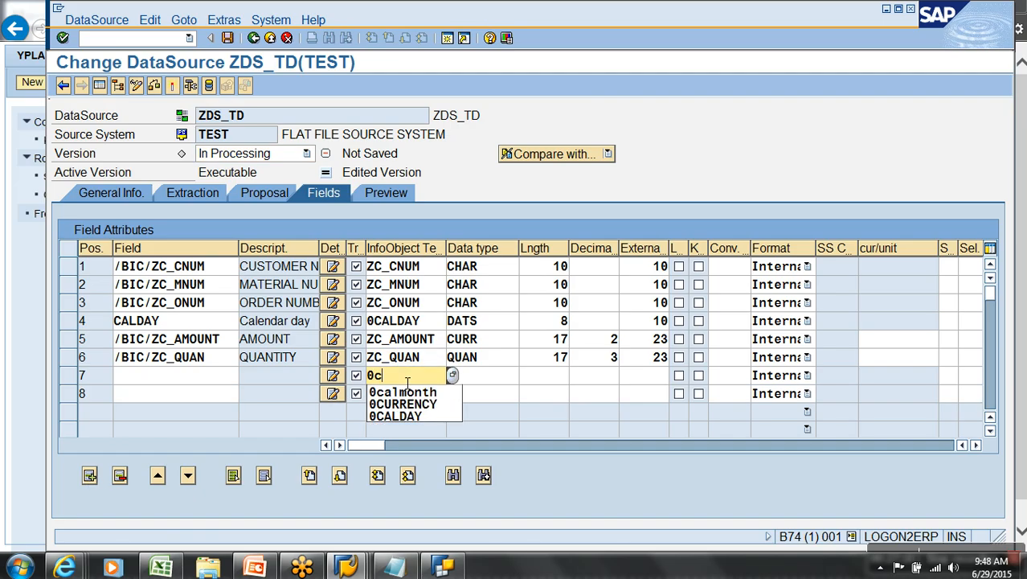
{"action": "key", "text": "Down"}
{"action": "key", "text": "Down"}
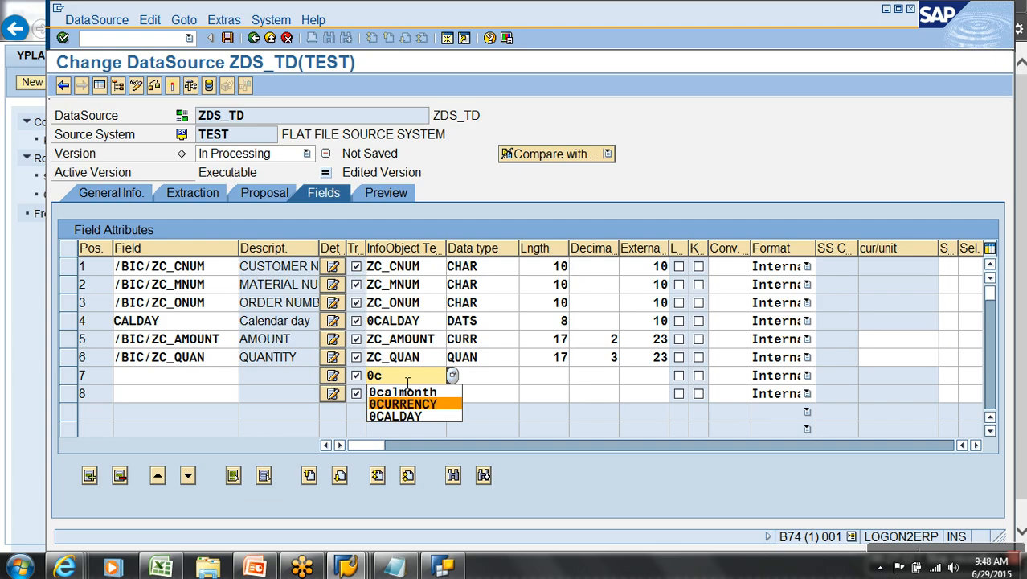
{"action": "key", "text": "Return"}
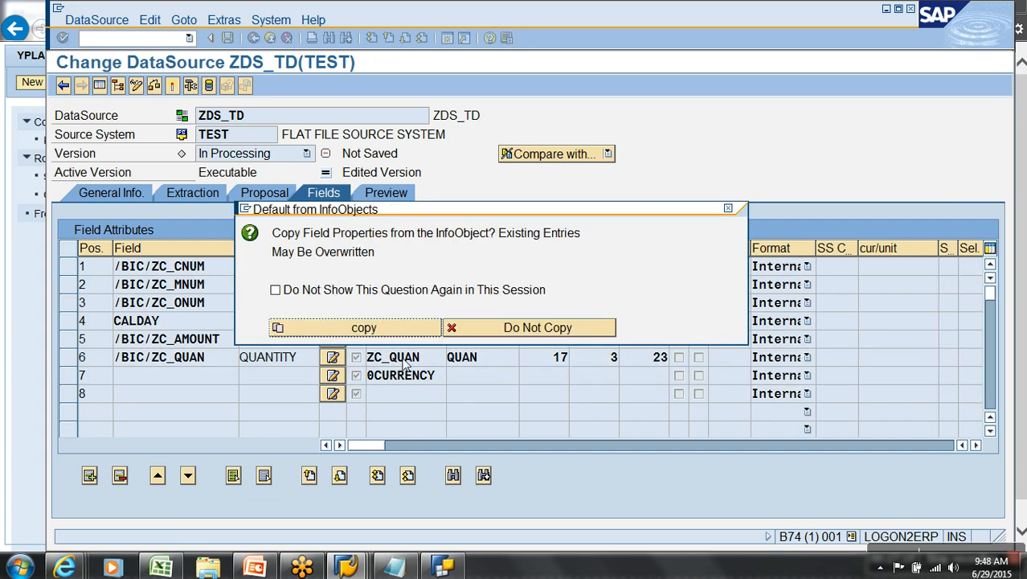
{"action": "left_click", "coordinate": [405, 330]}
Assign 0UNIT to position 8 of the field list, copying the InfoObject's properties.
{"action": "left_click", "coordinate": [399, 394]}
{"action": "type", "text": "0unit"}
{"action": "key", "text": "Return"}
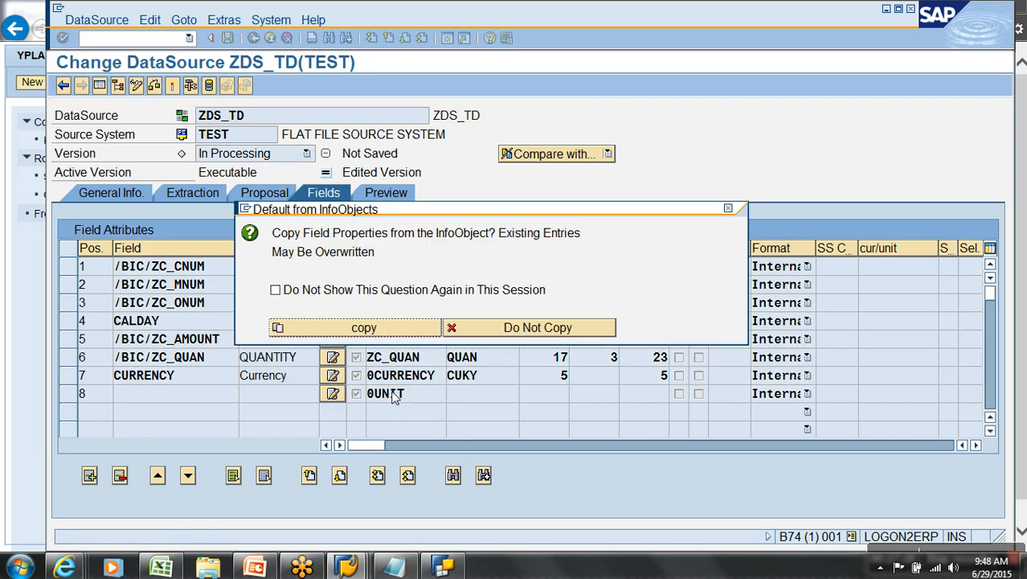
{"action": "left_click", "coordinate": [405, 329]}
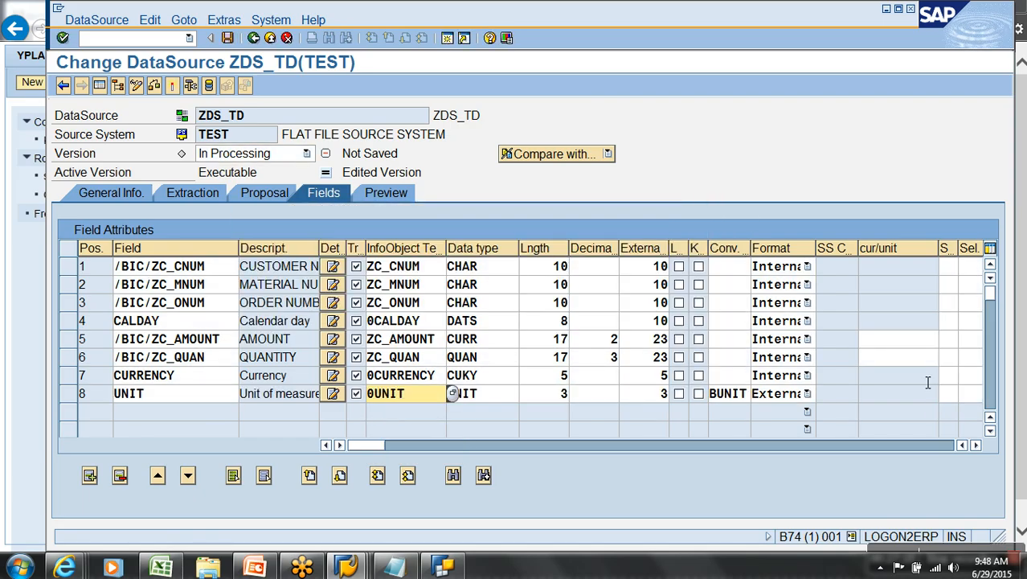
Assign CURRENCY as the currency field of /BIC/ZC_AMOUNT at position 5 of the ZDS_TD field list.
{"action": "left_click", "coordinate": [909, 345]}
{"action": "left_click", "coordinate": [909, 351]}
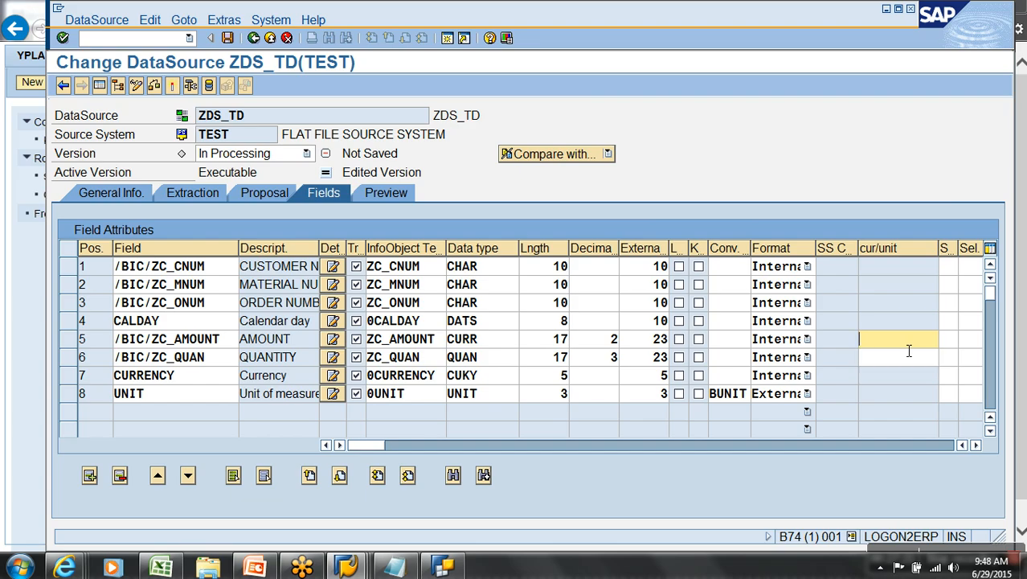
{"action": "left_click_drag", "start_coordinate": [194, 378], "coordinate": [86, 385]}
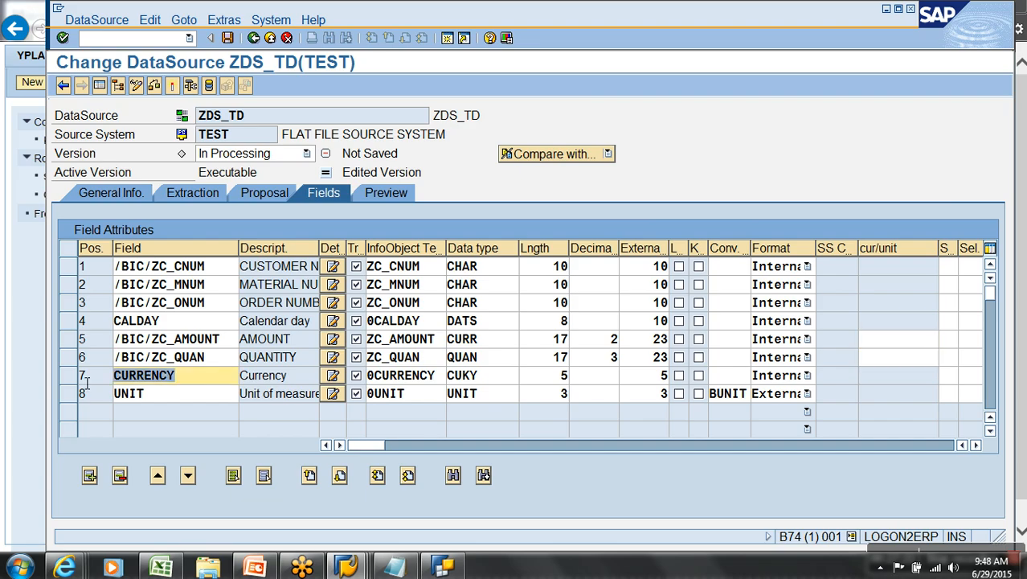
{"action": "left_click", "coordinate": [134, 380]}
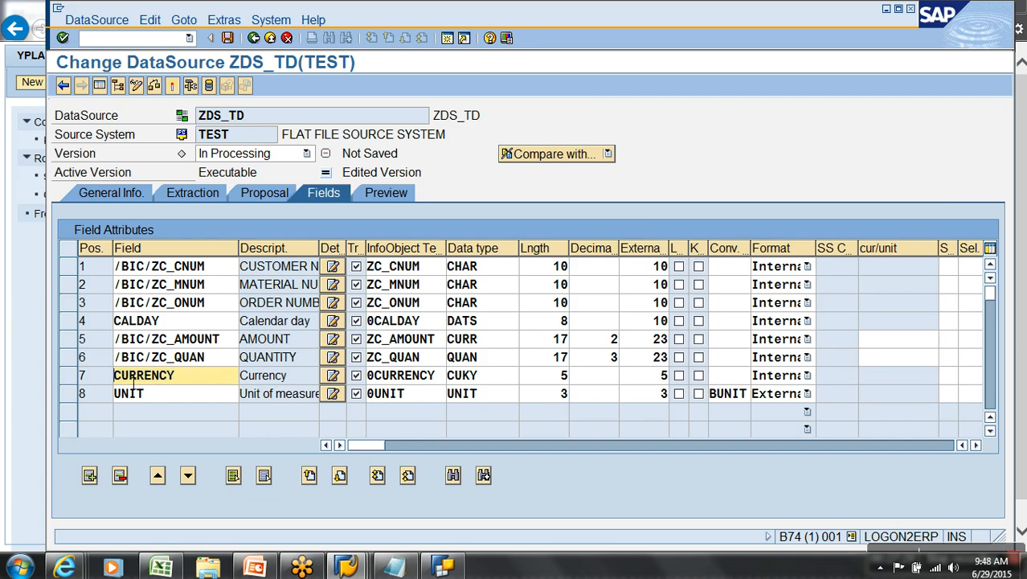
{"action": "left_click", "coordinate": [915, 341]}
{"action": "key", "text": "ctrl+v"}
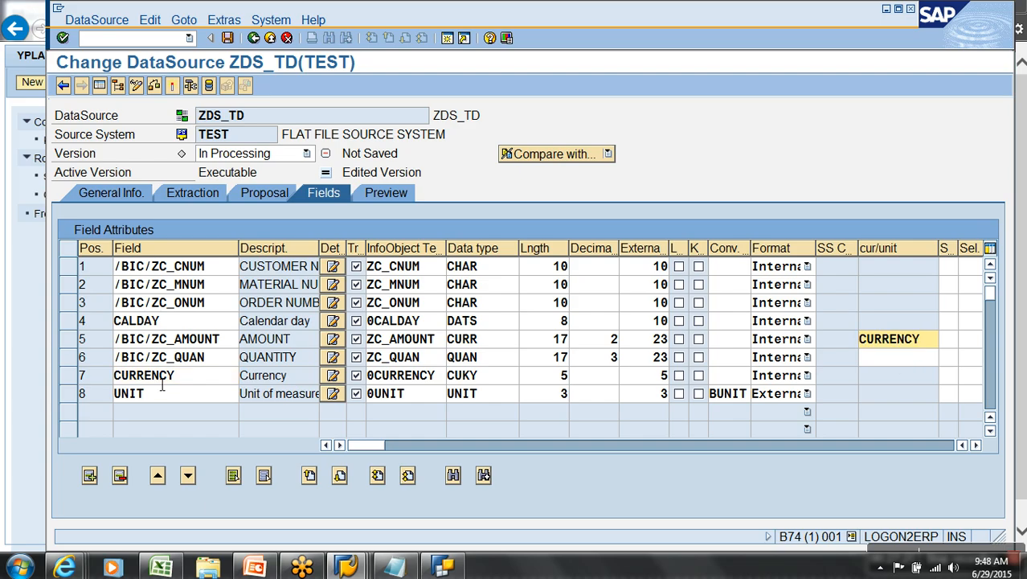
Assign UNIT as the unit field of /BIC/ZC_QUAN at position 6, then activate DataSource ZDS_TD and leave it.
{"action": "left_click_drag", "start_coordinate": [161, 393], "coordinate": [67, 405]}
{"action": "key", "text": "ctrl+c"}
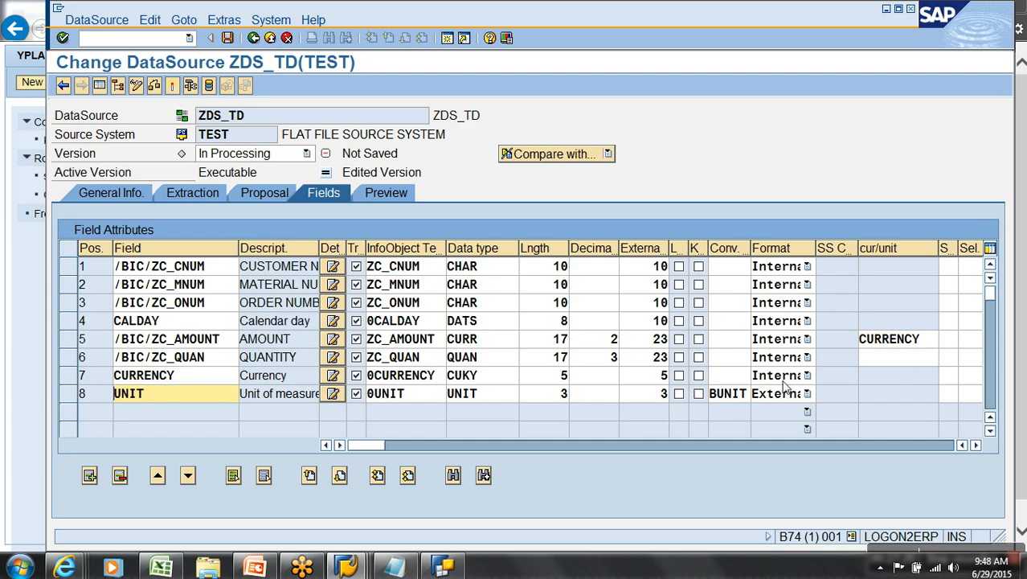
{"action": "left_click", "coordinate": [922, 363]}
{"action": "key", "text": "ctrl+v"}
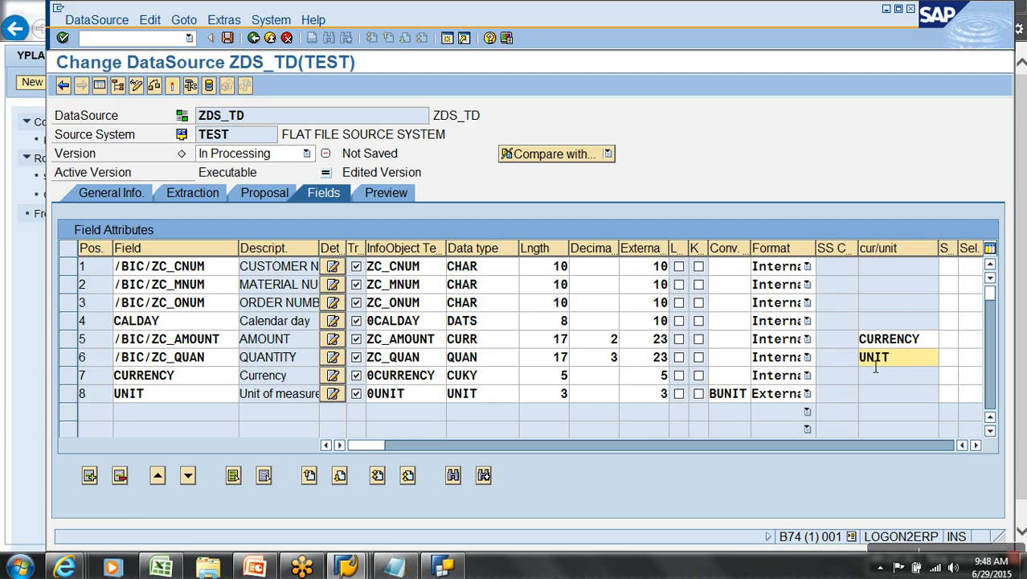
{"action": "left_click", "coordinate": [172, 86]}
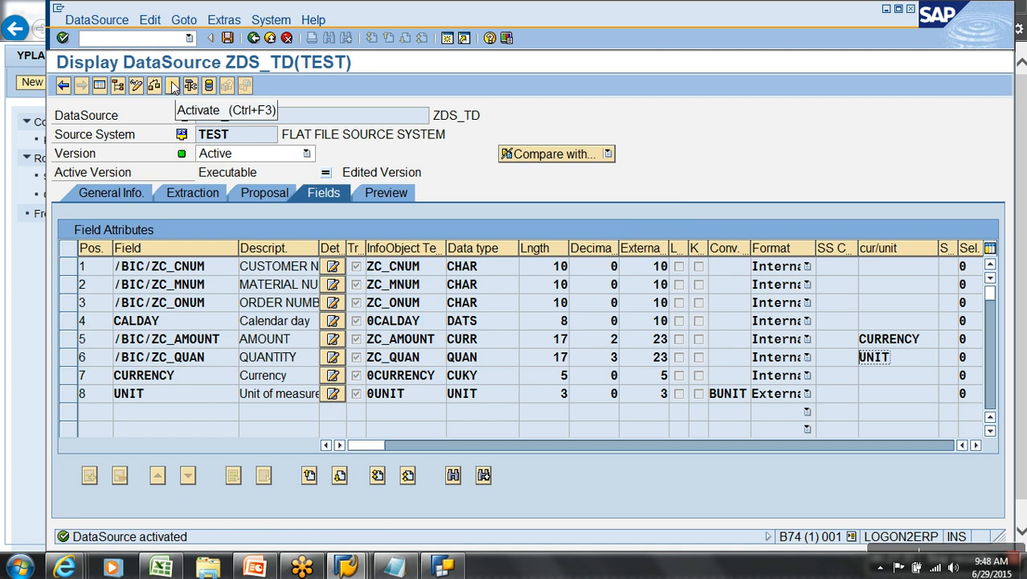
{"action": "left_click", "coordinate": [270, 39]}
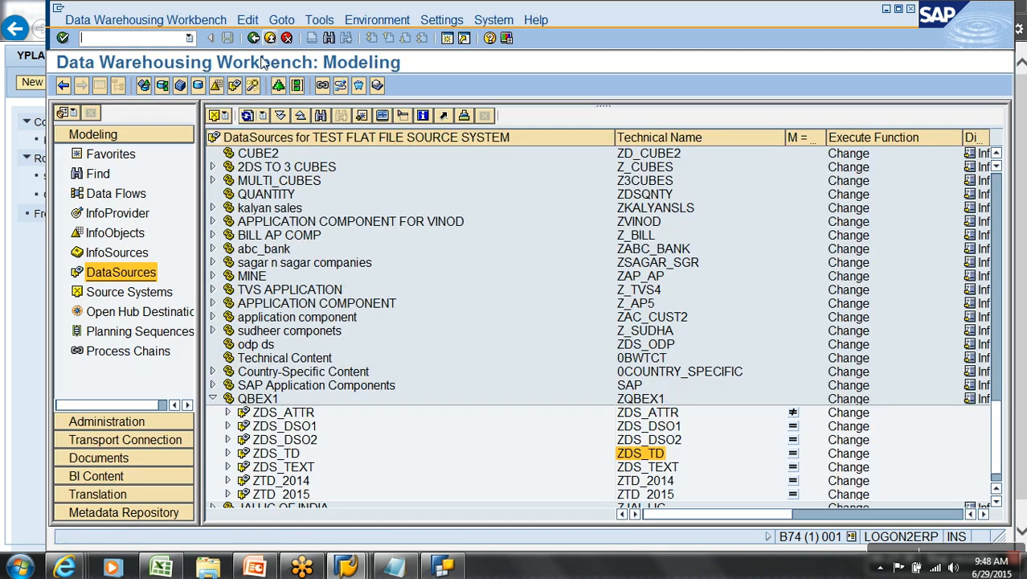
Create a transformation for InfoCube YREM_02 from the favorites, with DataSource ZDS_TD of source system TEST as its source.
{"action": "left_click", "coordinate": [111, 153]}
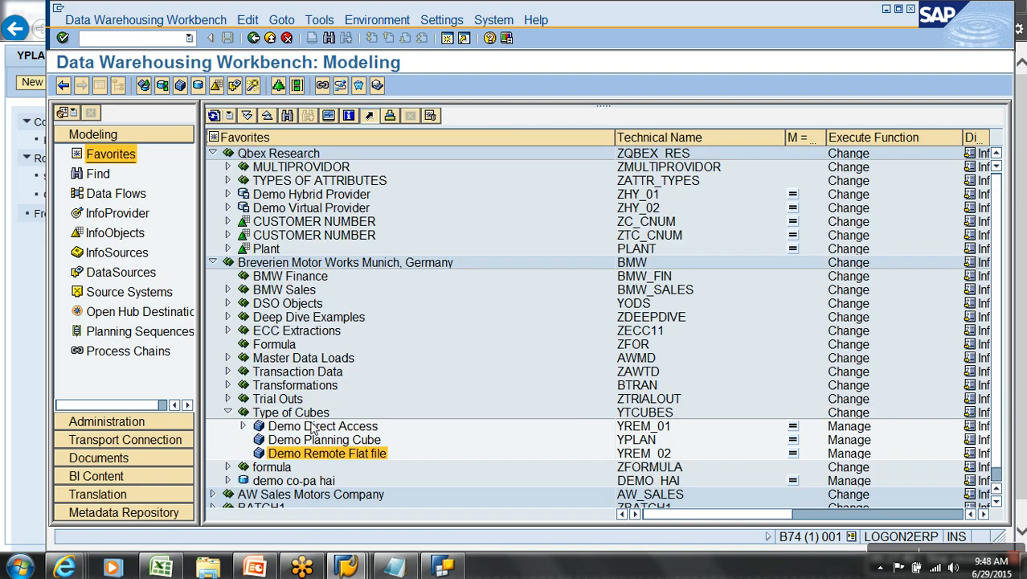
{"action": "right_click", "coordinate": [311, 457]}
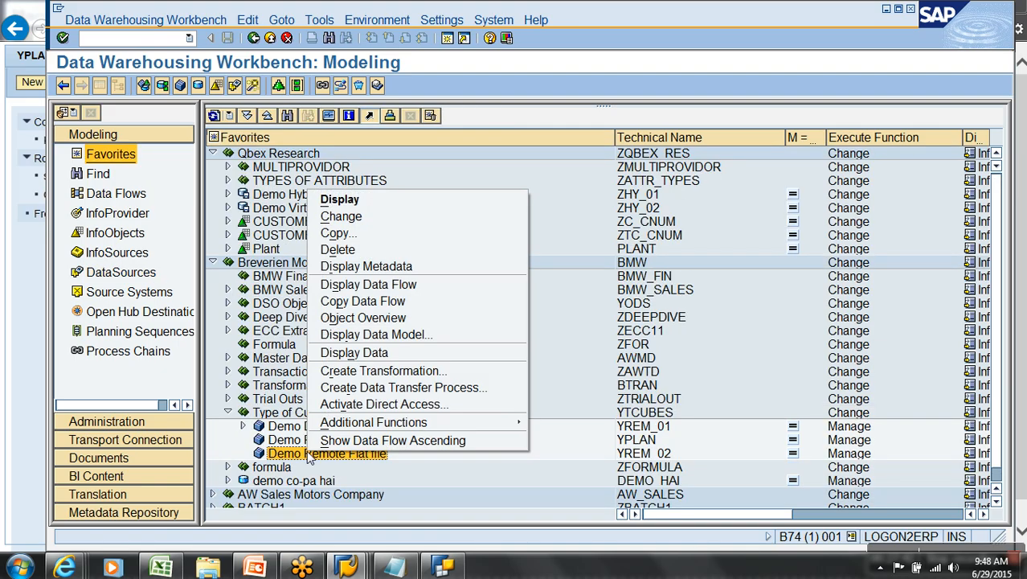
{"action": "left_click", "coordinate": [364, 367]}
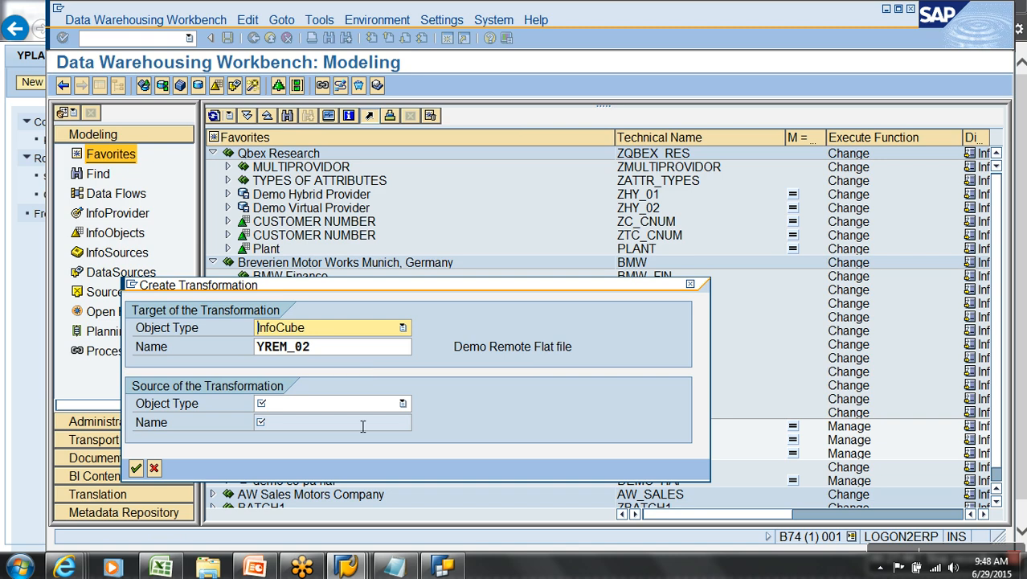
{"action": "left_click", "coordinate": [354, 403]}
{"action": "left_click", "coordinate": [328, 427]}
{"action": "left_click", "coordinate": [329, 427]}
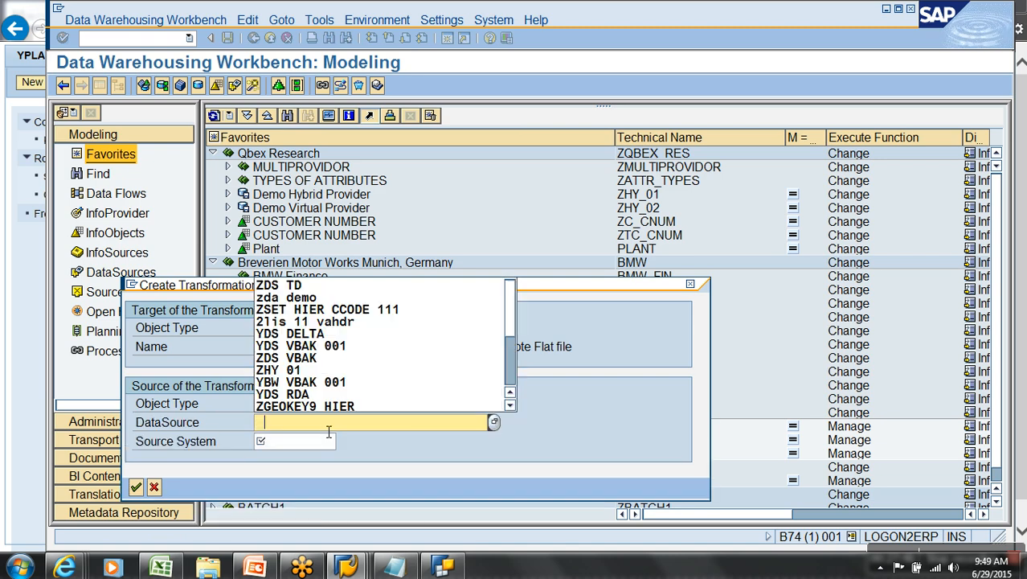
{"action": "left_click", "coordinate": [299, 281]}
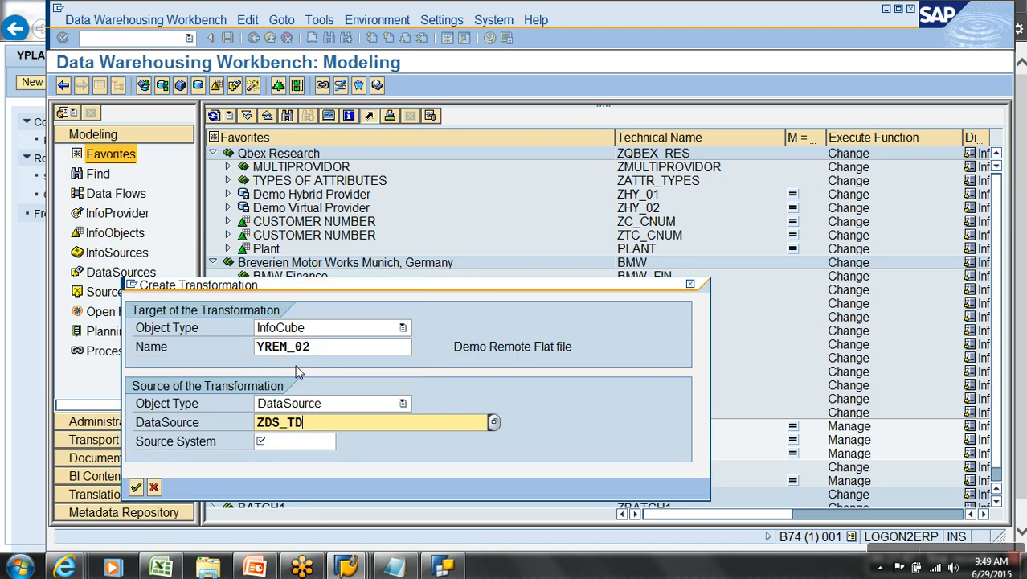
{"action": "left_click", "coordinate": [313, 451]}
{"action": "left_click", "coordinate": [301, 455]}
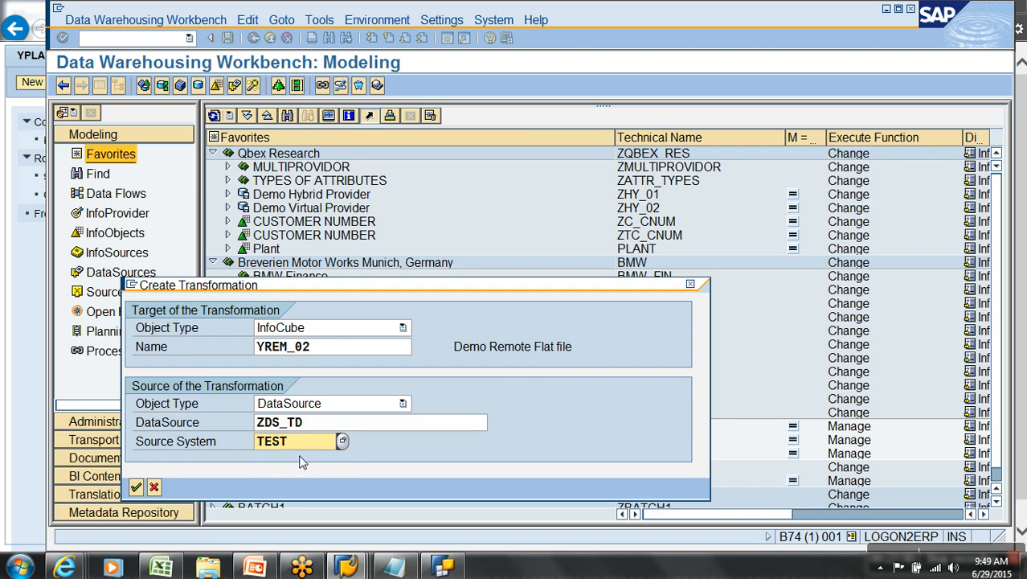
{"action": "key", "text": "Return"}
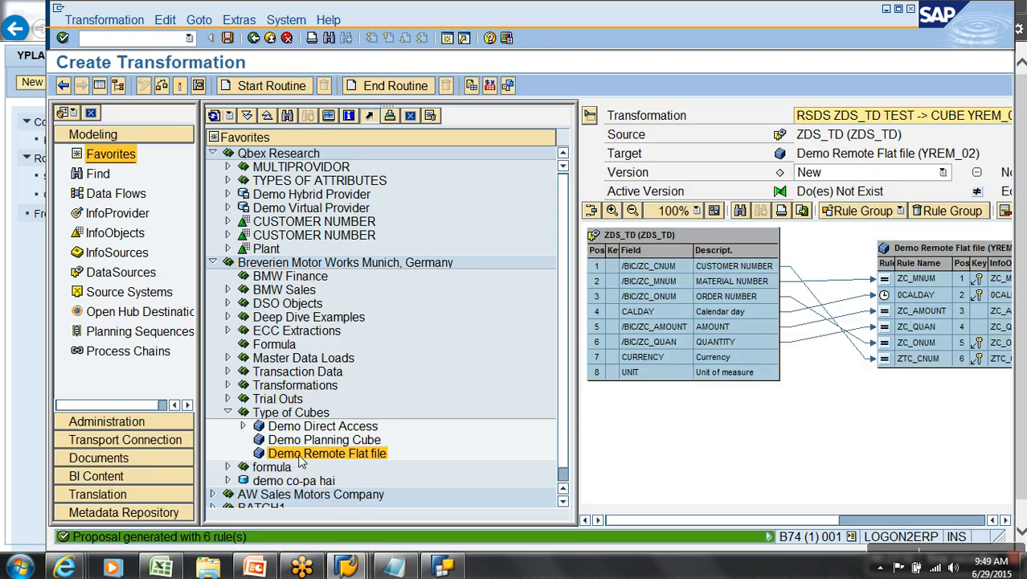
Show the new transformation in full screen and open the rule details of ZC_AMOUNT.
{"action": "left_click", "coordinate": [99, 85]}
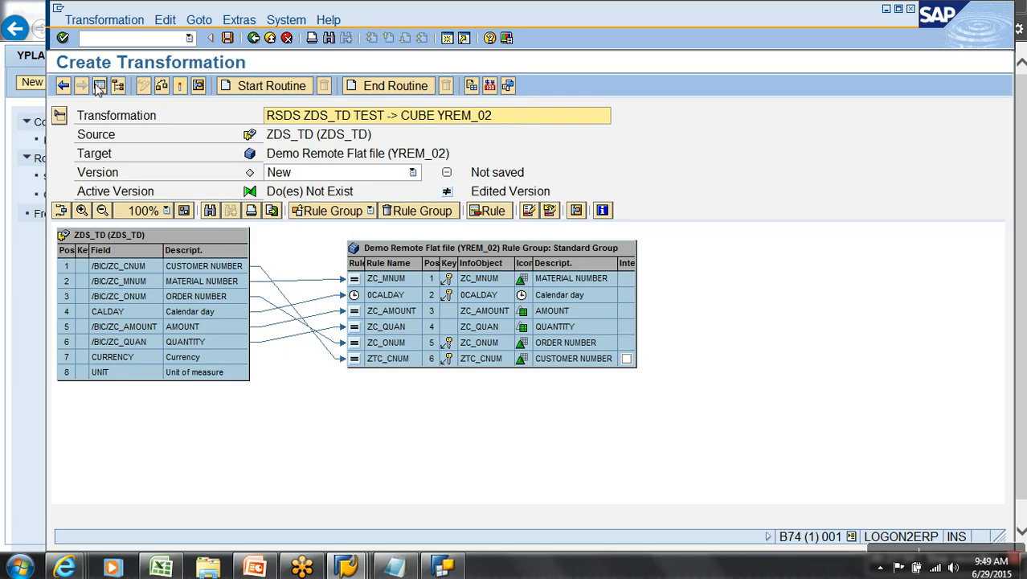
{"action": "left_click", "coordinate": [367, 315]}
{"action": "right_click", "coordinate": [366, 315]}
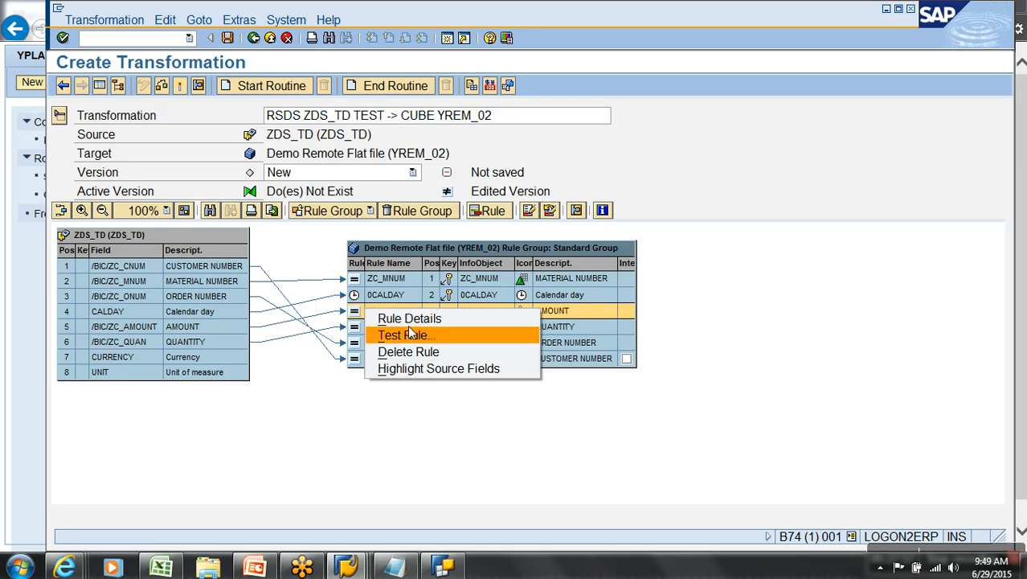
{"action": "left_click", "coordinate": [410, 319]}
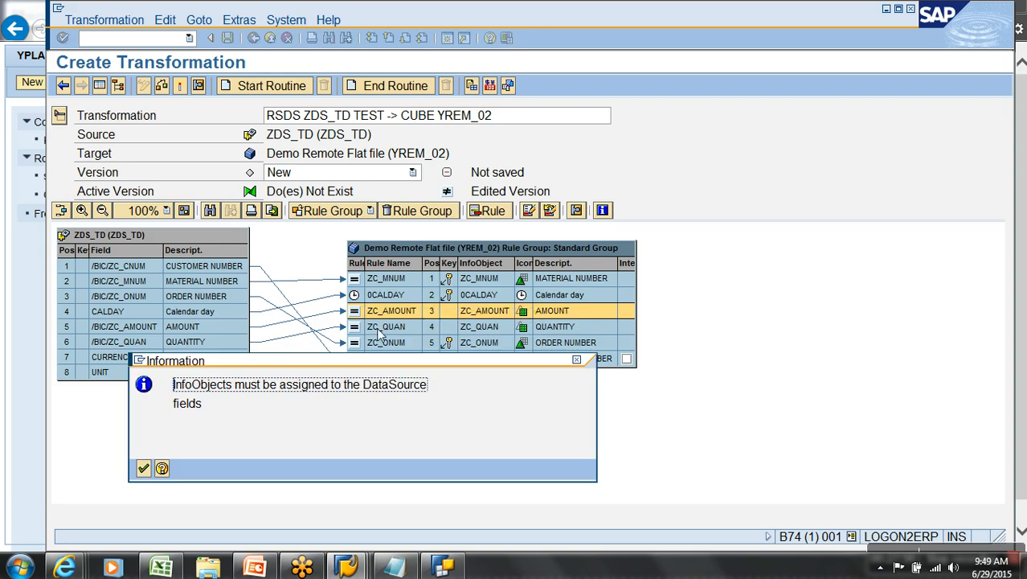
{"action": "key", "text": "Return"}
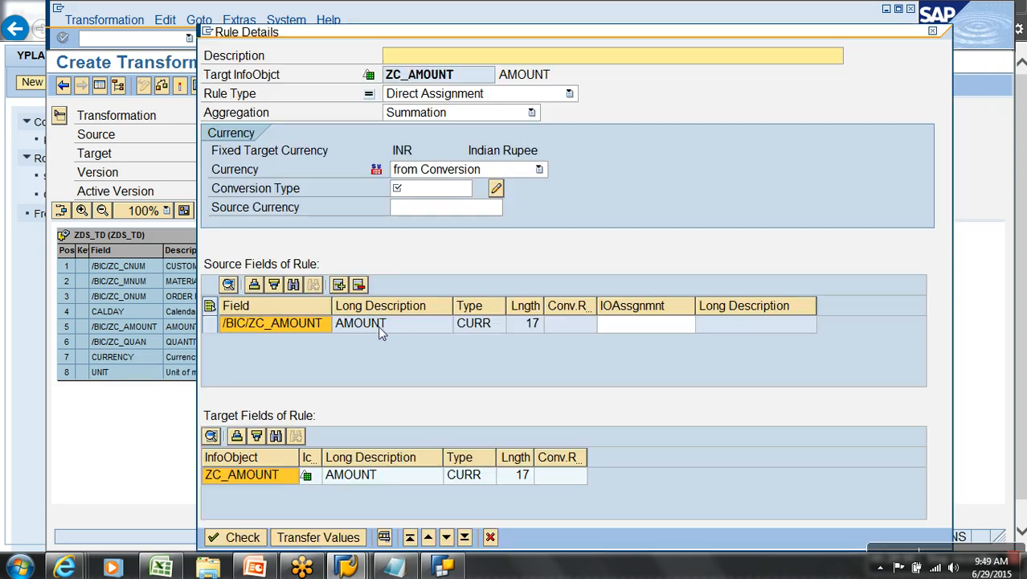
Add CURRENCY as a source field of the ZC_AMOUNT rule.
{"action": "left_click", "coordinate": [461, 172]}
{"action": "left_click", "coordinate": [575, 244]}
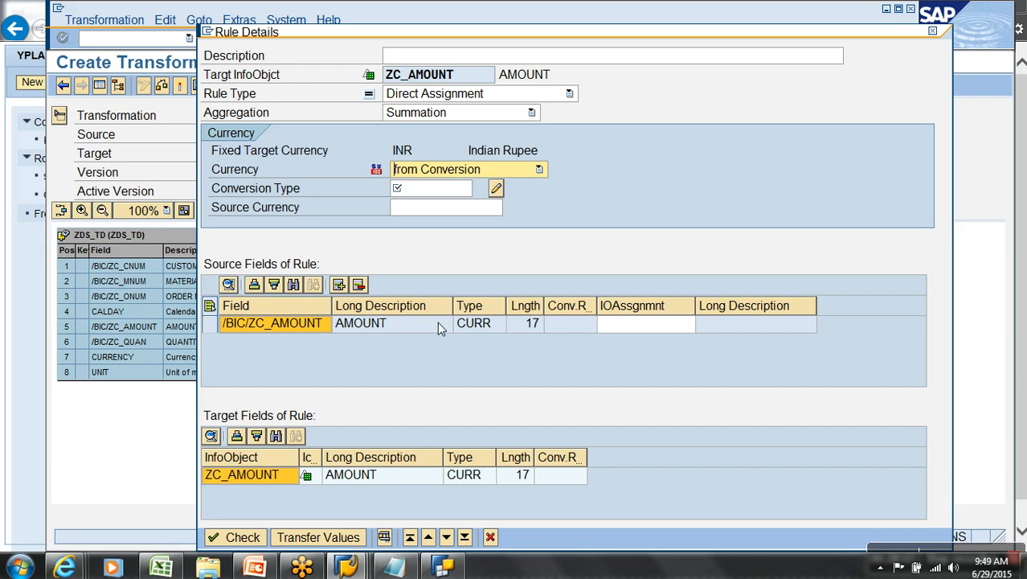
{"action": "left_click", "coordinate": [340, 285]}
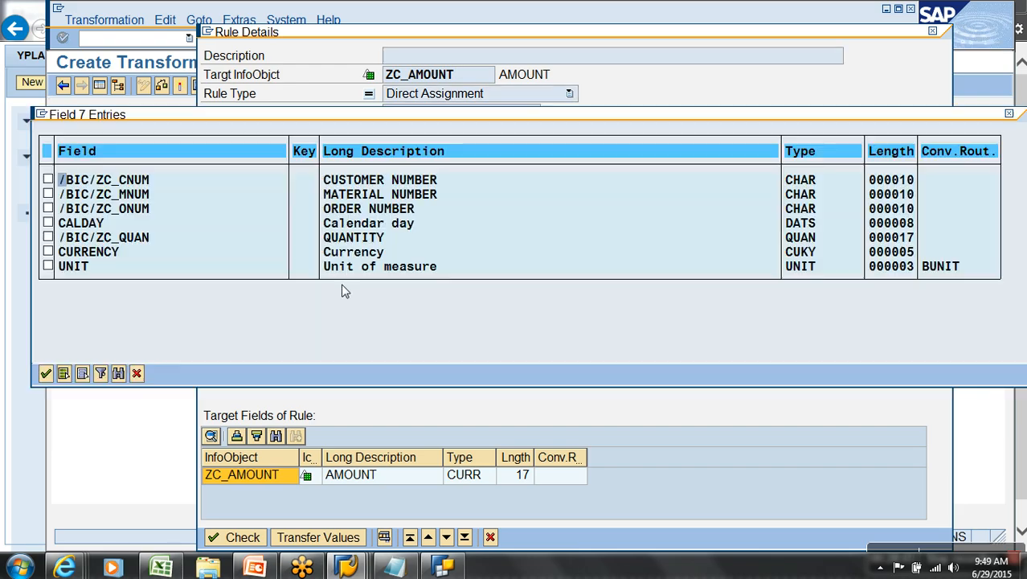
{"action": "left_click", "coordinate": [48, 251]}
{"action": "left_click", "coordinate": [46, 373]}
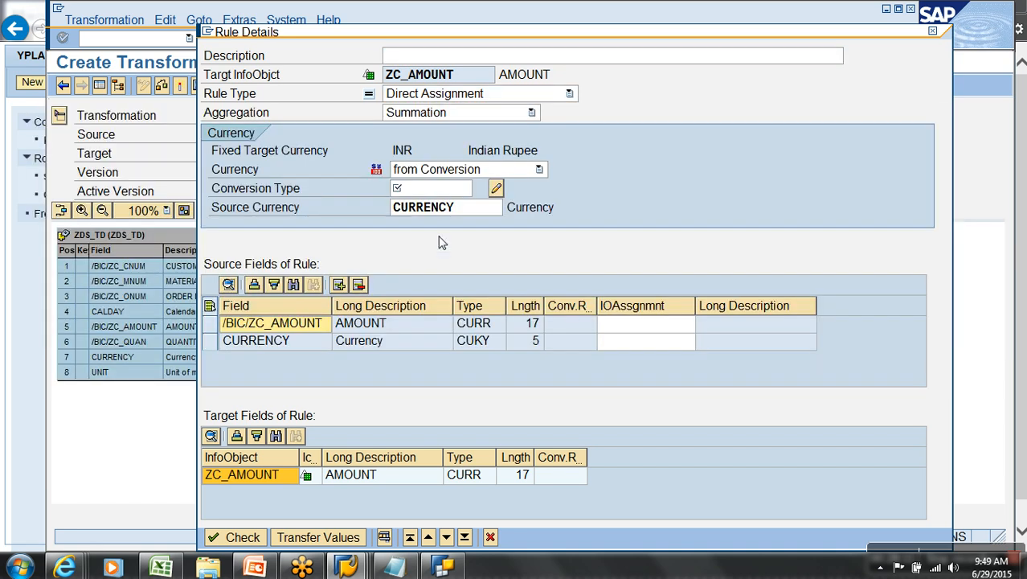
Set the ZC_AMOUNT rule's currency to No Conversion, deleting the assigned source currency, and transfer the rule values.
{"action": "left_click", "coordinate": [437, 191]}
{"action": "left_click", "coordinate": [474, 178]}
{"action": "left_click", "coordinate": [430, 197]}
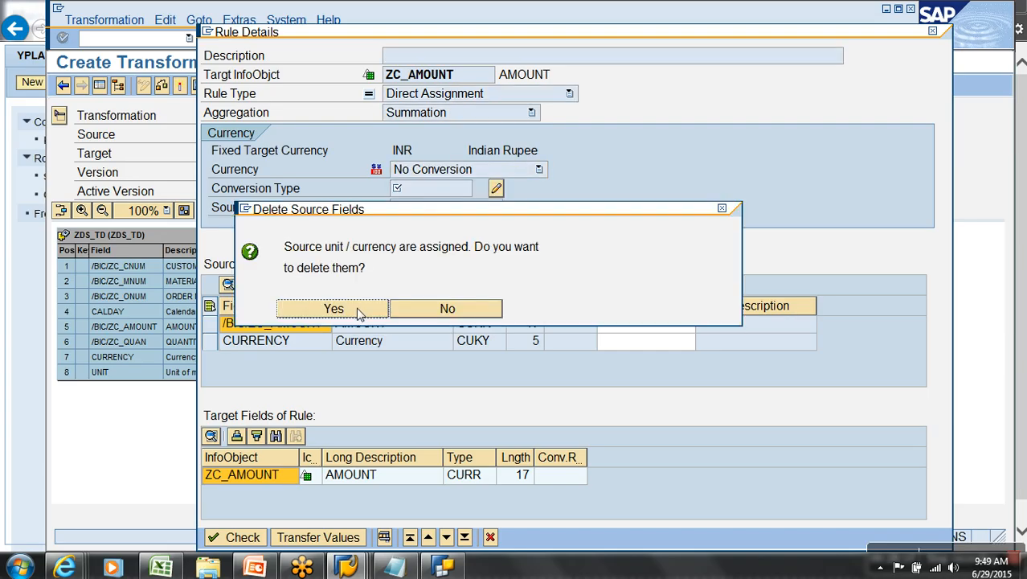
{"action": "left_click", "coordinate": [357, 309]}
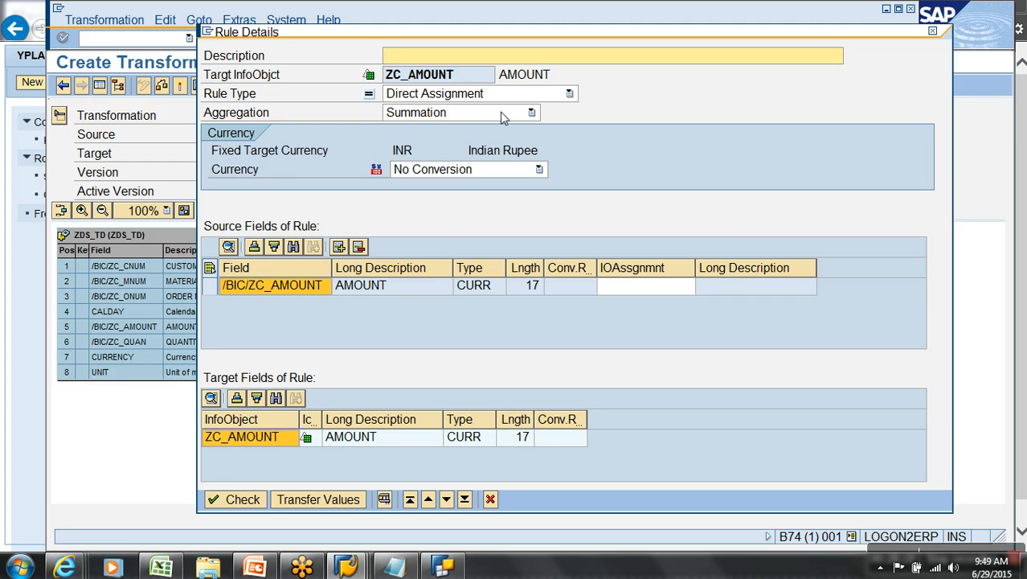
{"action": "left_click", "coordinate": [259, 499]}
{"action": "left_click", "coordinate": [291, 497]}
{"action": "right_click", "coordinate": [375, 326]}
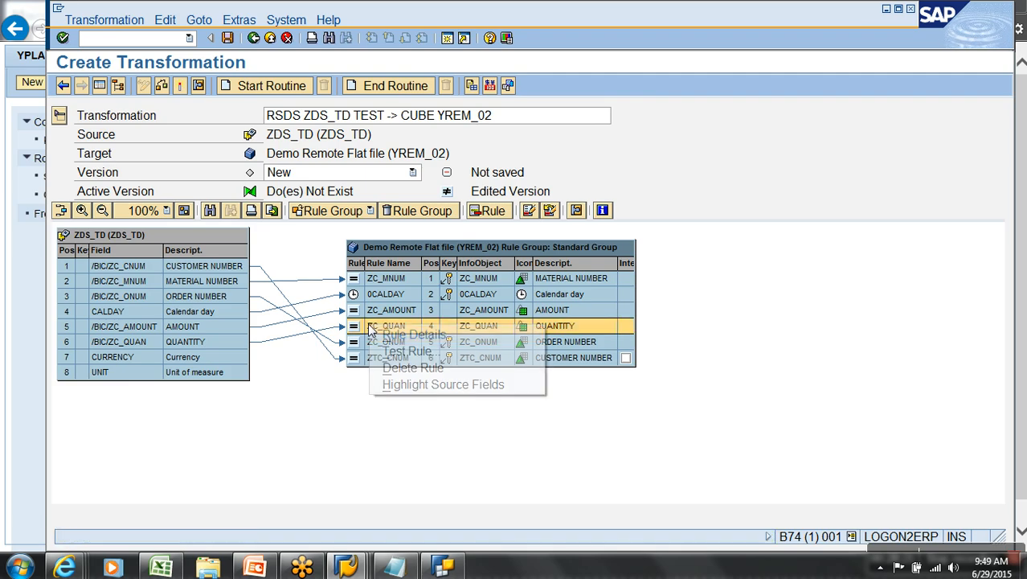
{"action": "left_click", "coordinate": [421, 350]}
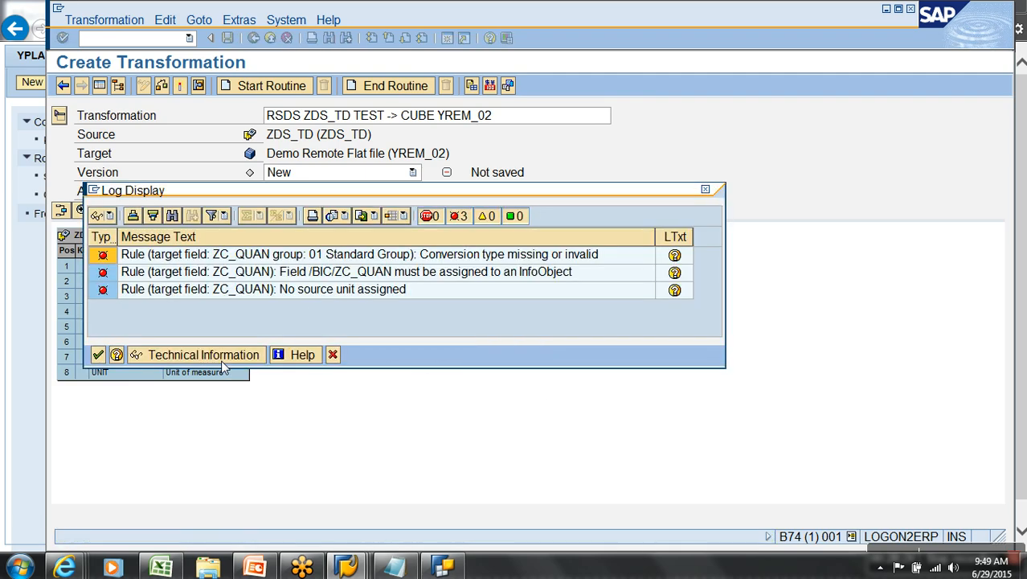
{"action": "left_click", "coordinate": [97, 355]}
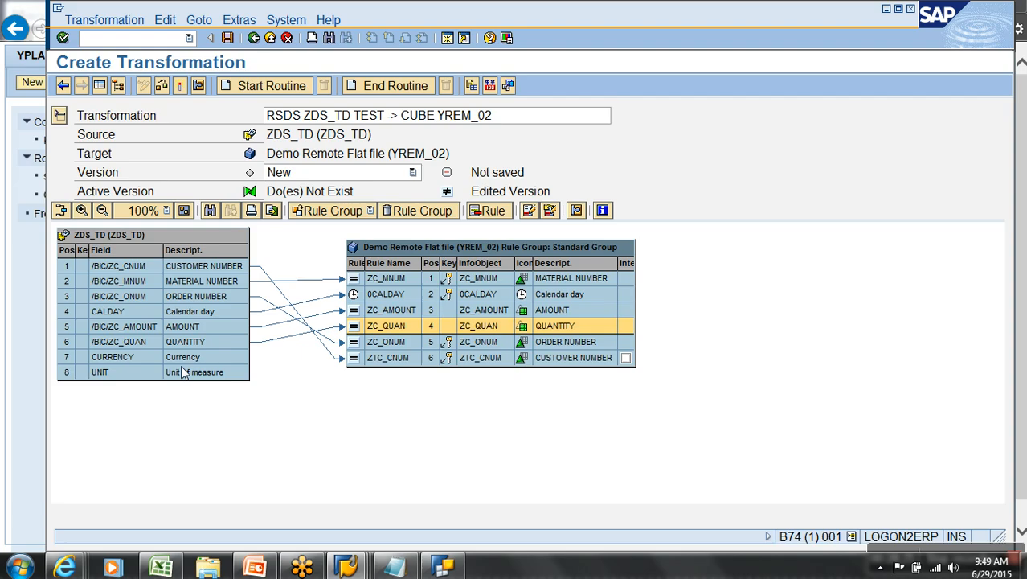
Set the unit of the ZC_QUAN rule to No Conversion, transfer the rule values and activate the transformation.
{"action": "right_click", "coordinate": [359, 329]}
{"action": "left_click", "coordinate": [383, 341]}
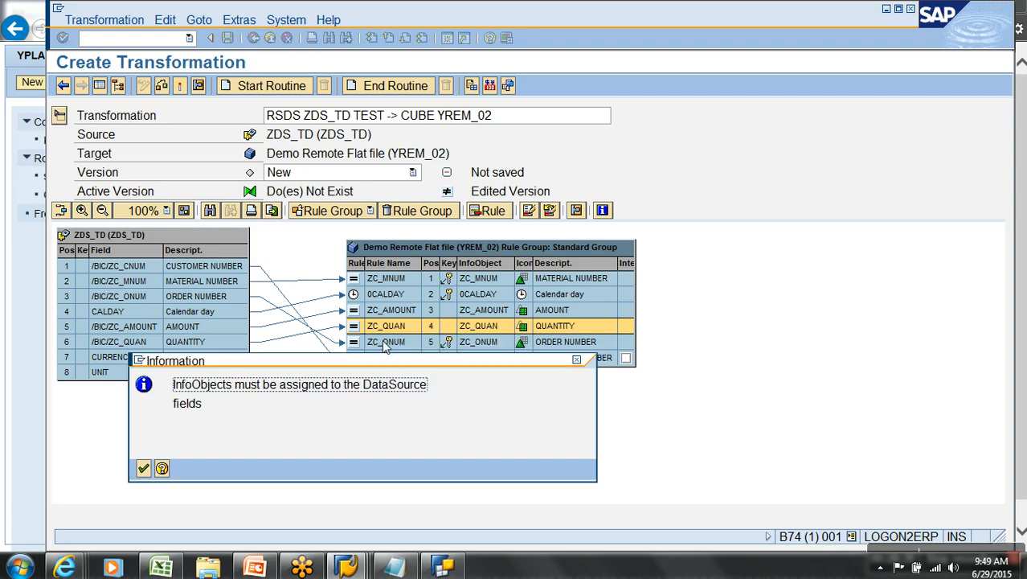
{"action": "key", "text": "Return"}
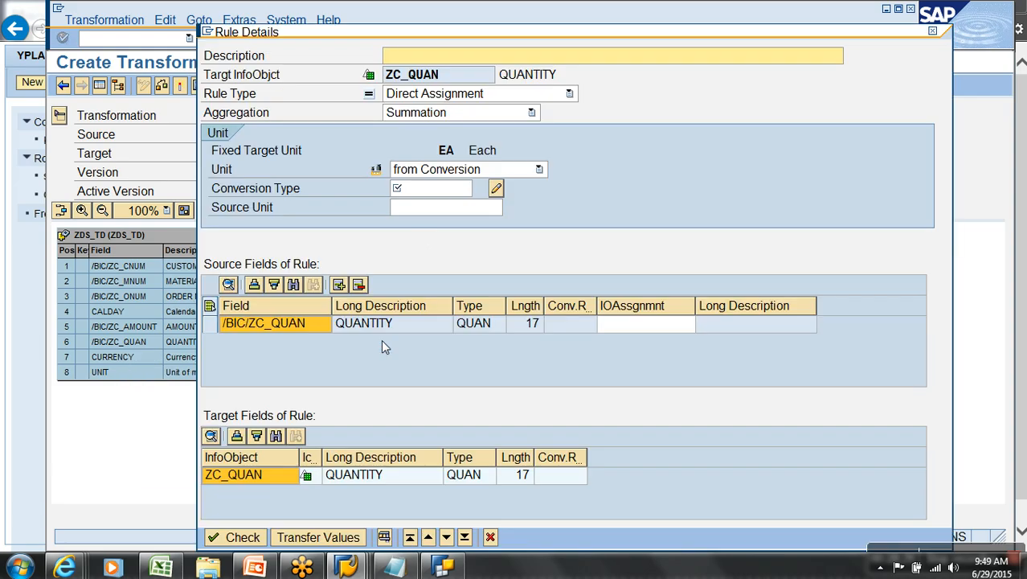
{"action": "left_click", "coordinate": [435, 170]}
{"action": "left_click", "coordinate": [430, 197]}
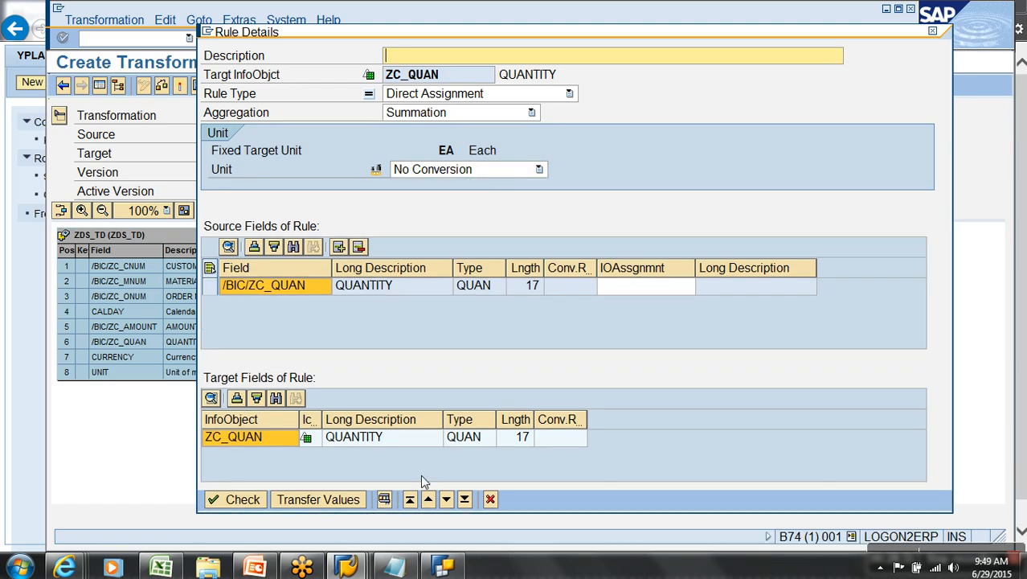
{"action": "left_click", "coordinate": [318, 499]}
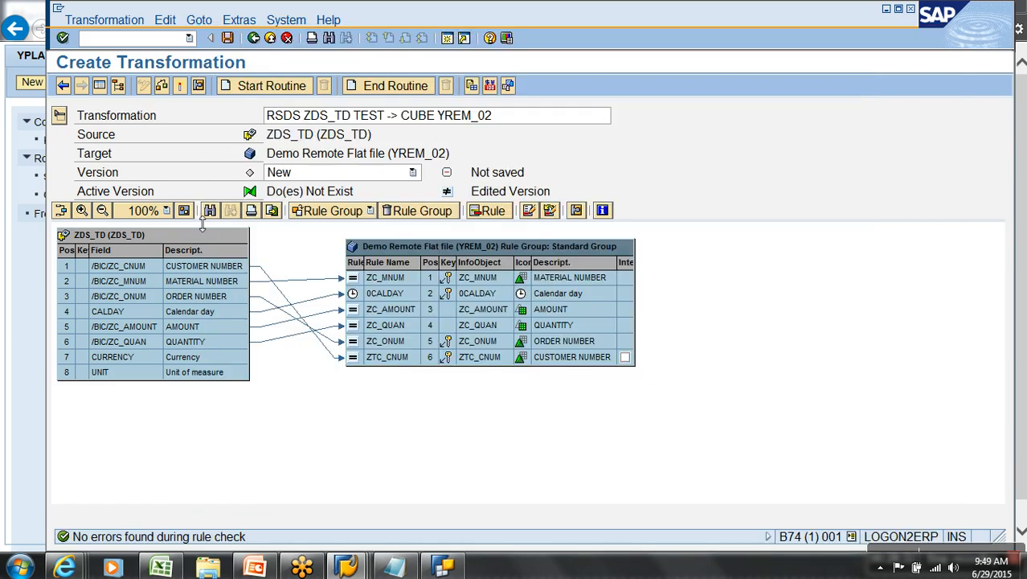
{"action": "left_click", "coordinate": [180, 86]}
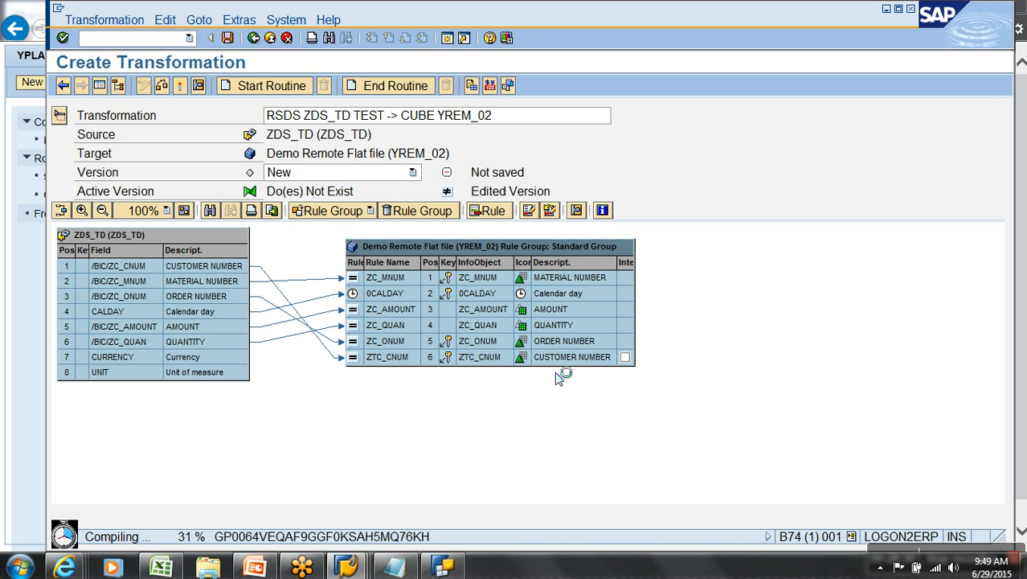
Display the key figure details of ZC_AMOUNT, then return to the Data Warehousing Workbench favorites.
{"action": "double_click", "coordinate": [561, 314]}
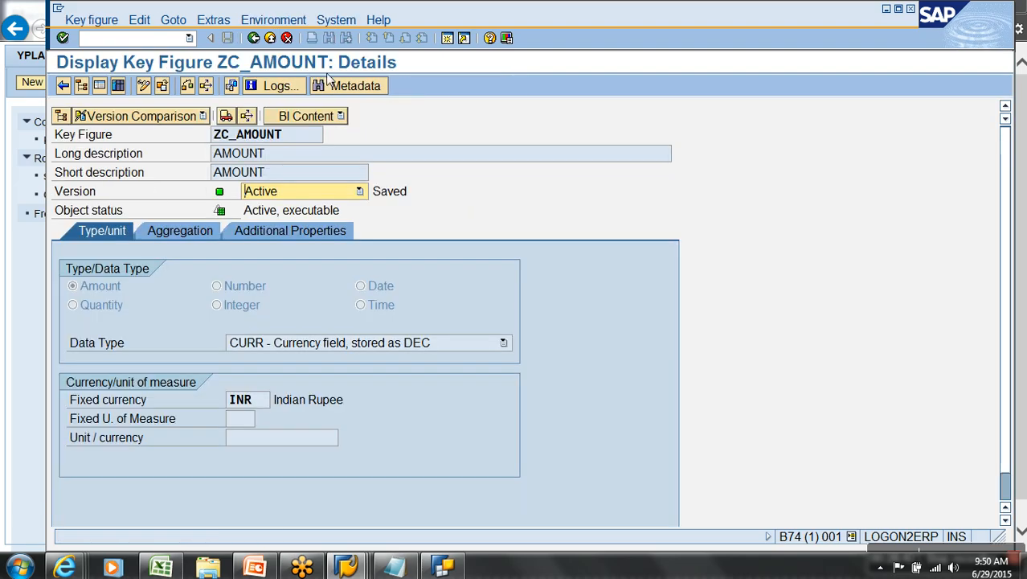
{"action": "left_click", "coordinate": [253, 38]}
{"action": "left_click", "coordinate": [254, 38]}
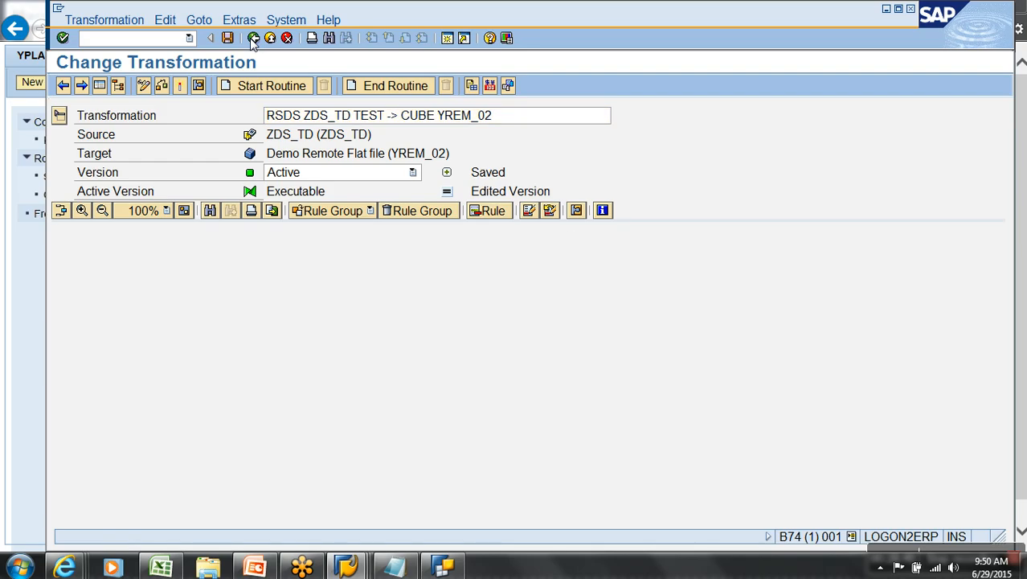
Open the ZDS_TD to YREM_02 transformation in change mode to review its mappings, and return to the favorites overview.
{"action": "right_click", "coordinate": [351, 471]}
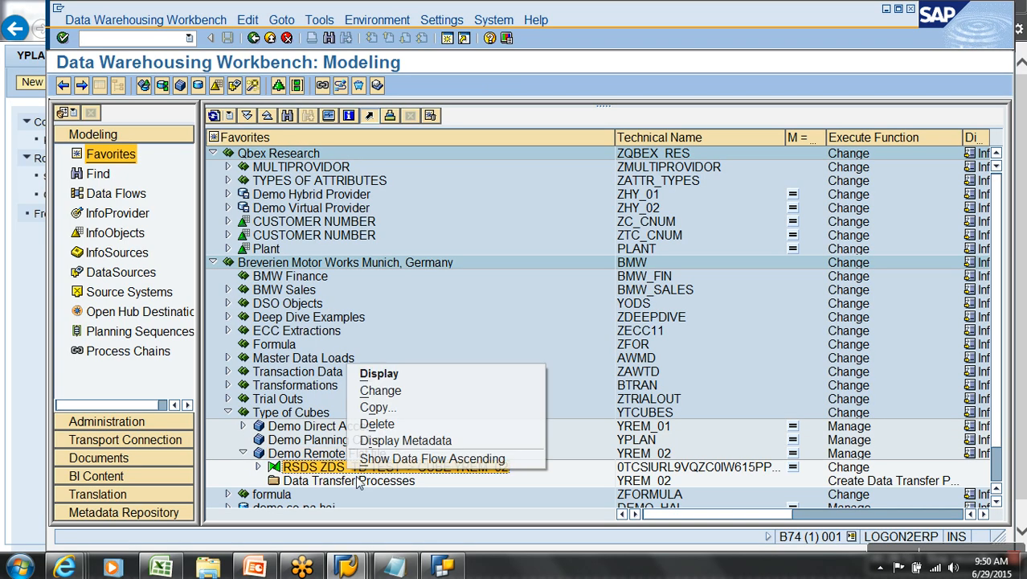
{"action": "left_click", "coordinate": [394, 391]}
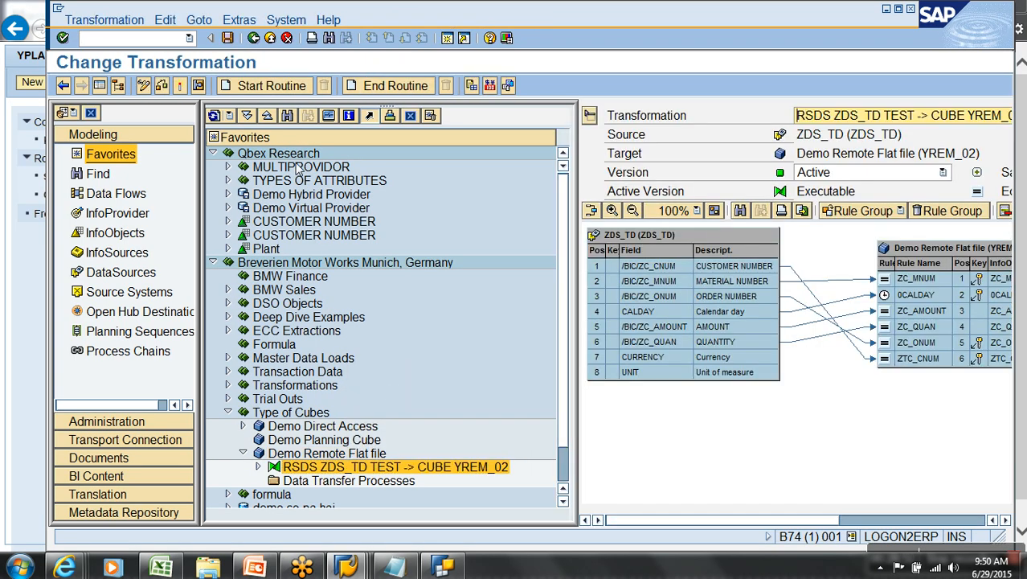
{"action": "left_click", "coordinate": [271, 39]}
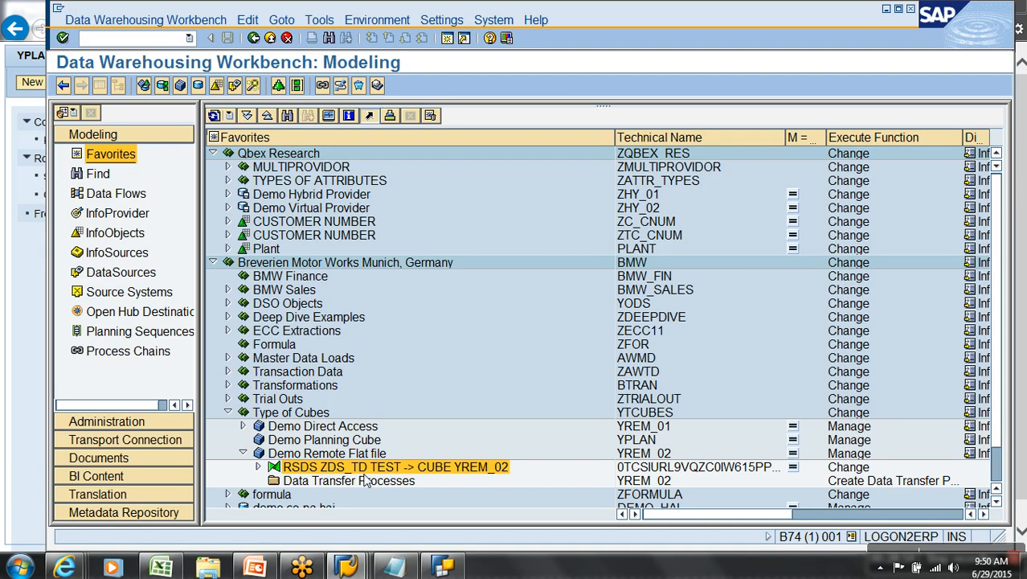
Create and activate a DTP for Direct Access from DataSource ZDS_TD in source system TEST to YREM_02, and return to the favorites.
{"action": "right_click", "coordinate": [365, 481]}
{"action": "left_click", "coordinate": [399, 488]}
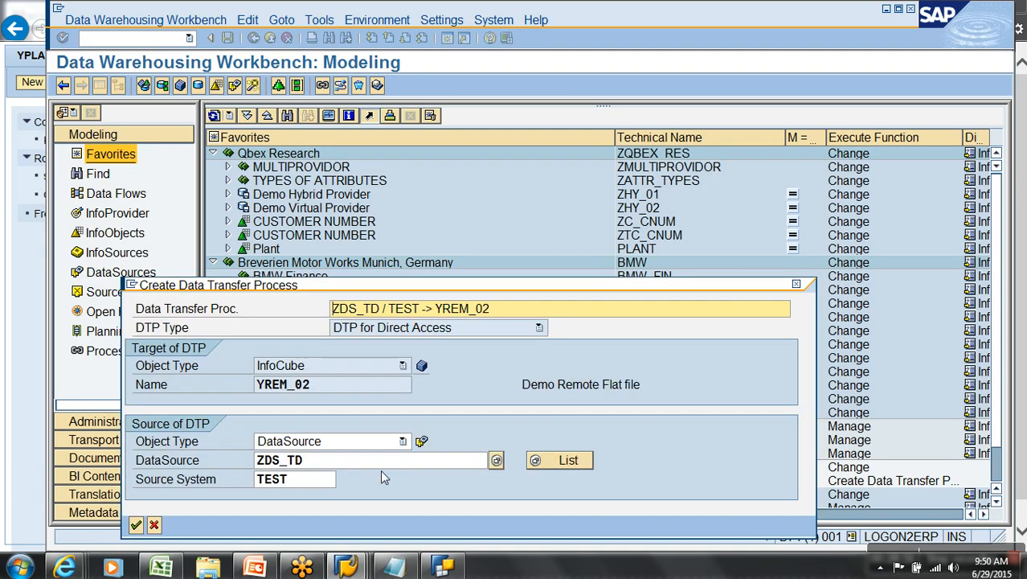
{"action": "key", "text": "Return"}
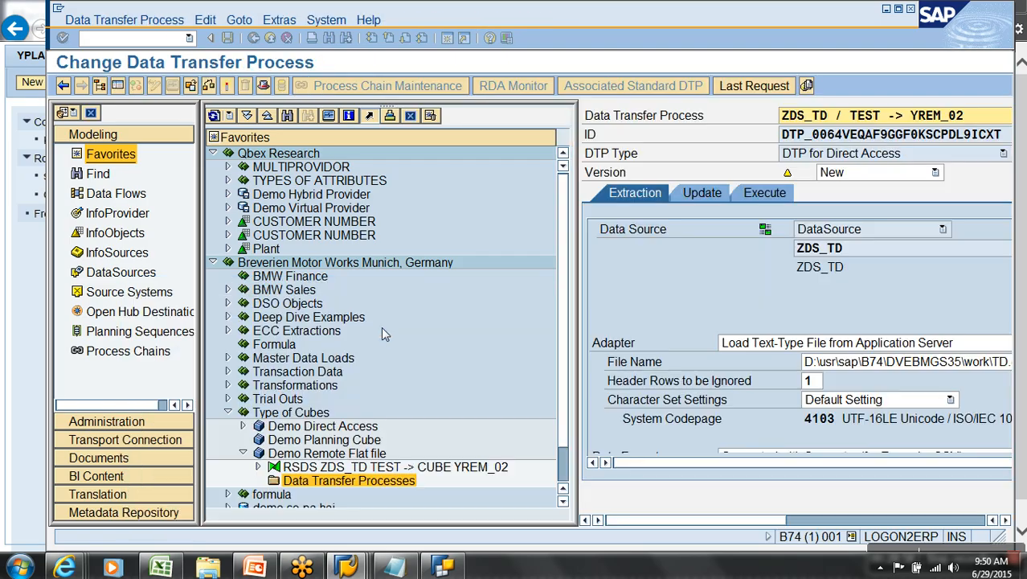
{"action": "left_click", "coordinate": [228, 85]}
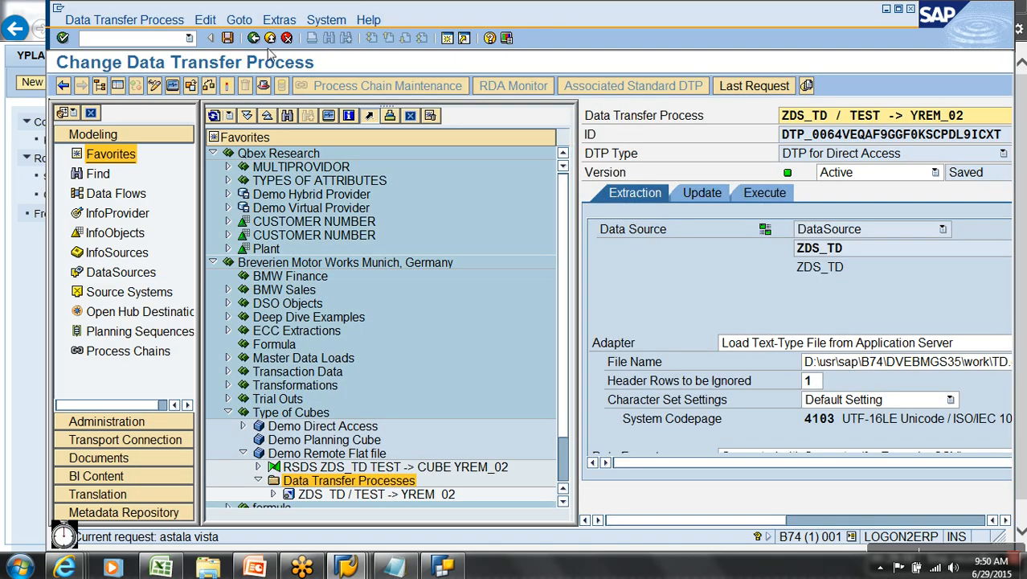
{"action": "left_click", "coordinate": [271, 38]}
Activate direct access for Demo Remote Flat file (YREM_02) with its ZDS_TD data transfer process and save the assignment.
{"action": "right_click", "coordinate": [358, 453]}
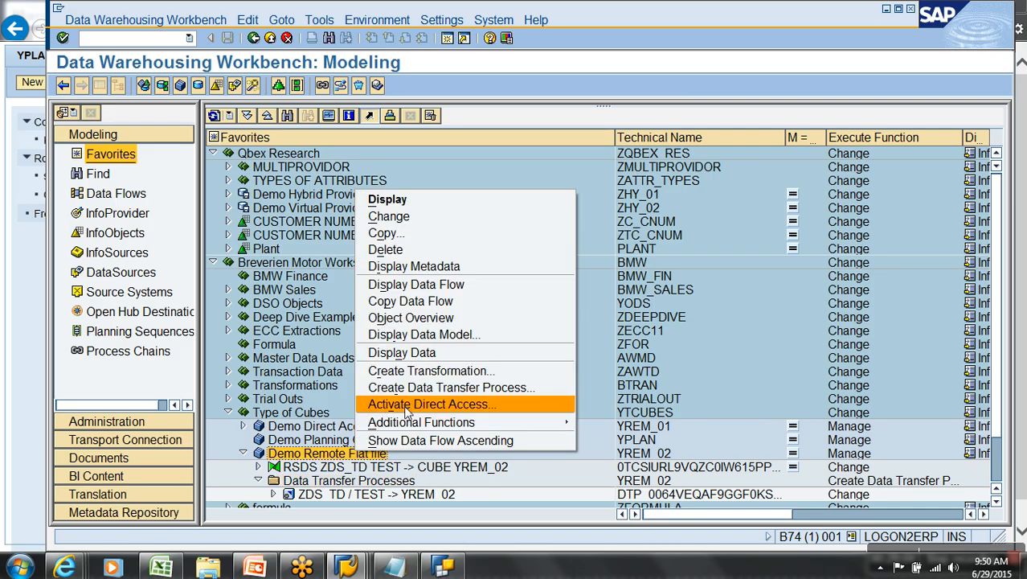
{"action": "left_click", "coordinate": [406, 404]}
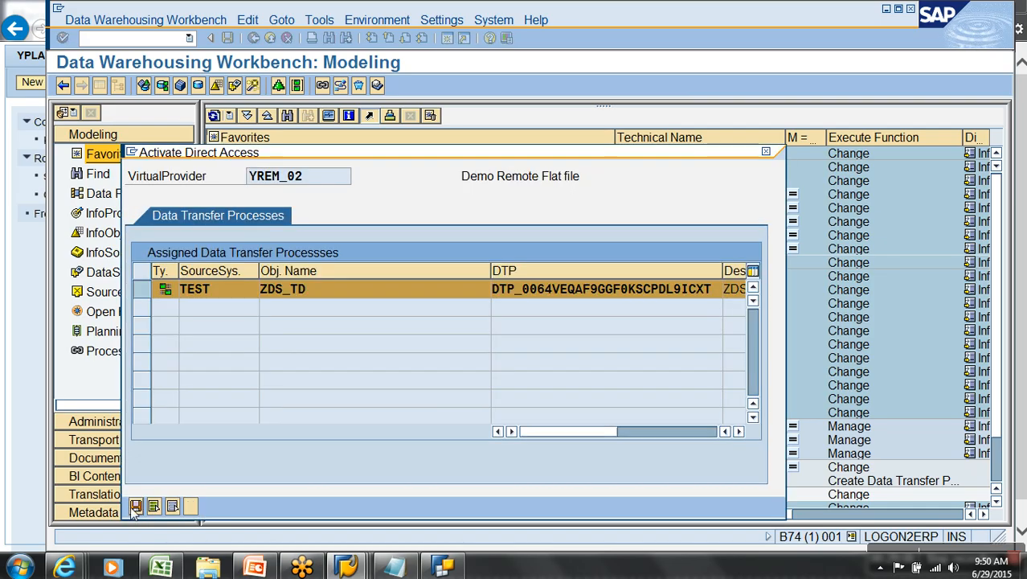
{"action": "left_click", "coordinate": [135, 506]}
Display the data of Demo Remote Flat file as a list, leaving the output field selection empty.
{"action": "right_click", "coordinate": [320, 458]}
{"action": "left_click", "coordinate": [367, 353]}
{"action": "left_click", "coordinate": [145, 86]}
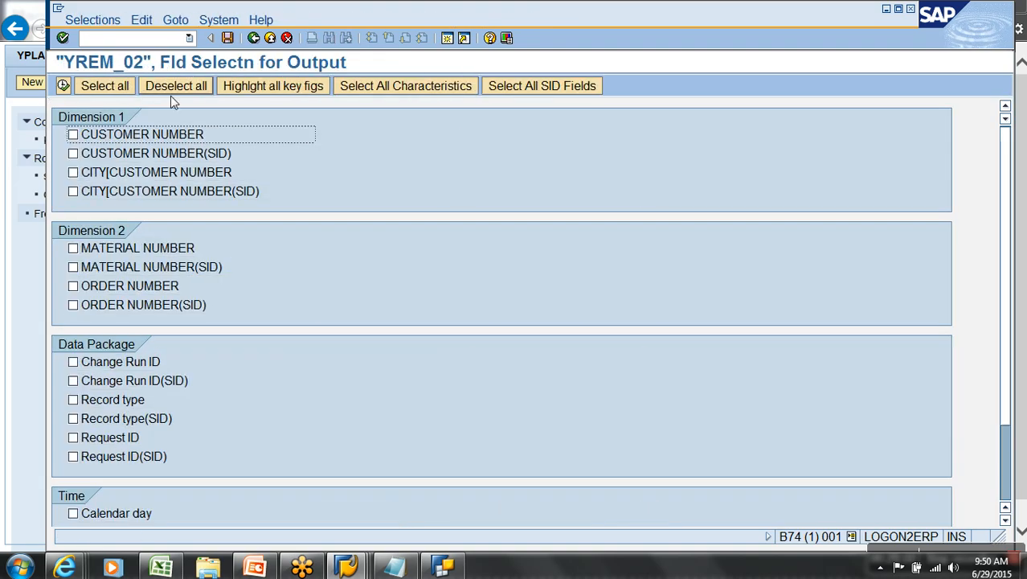
{"action": "left_click", "coordinate": [287, 86]}
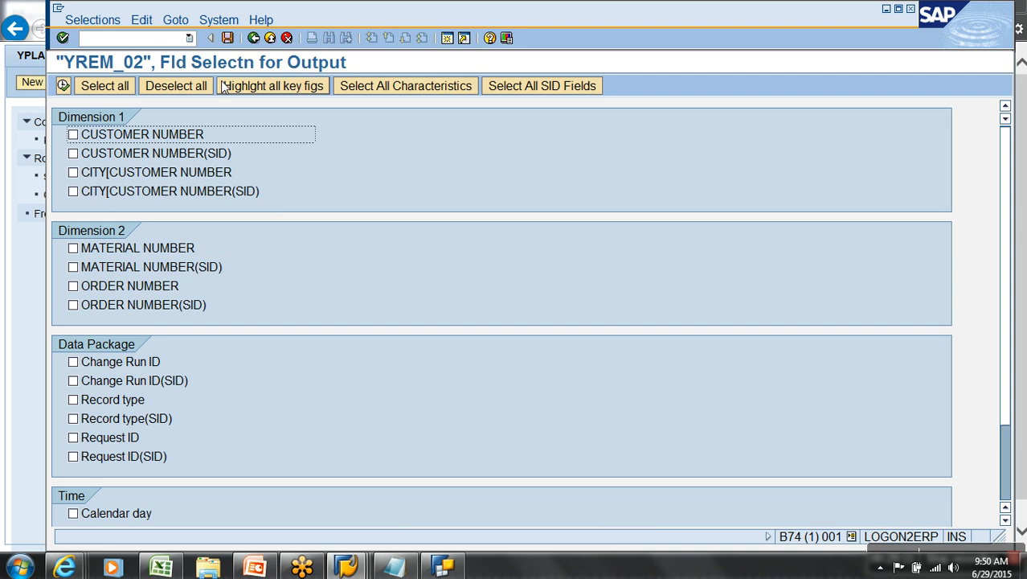
{"action": "left_click", "coordinate": [63, 85]}
{"action": "left_click", "coordinate": [63, 86]}
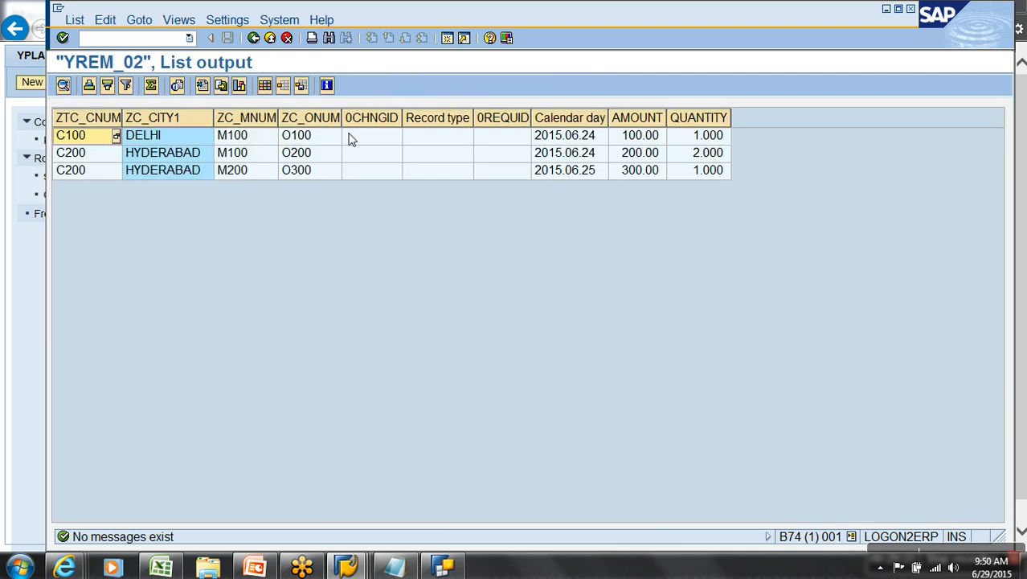
Hide the 0CHNGID, Record type and 0REQUID columns in the list output, then return to the favorites and collapse the YREM_02 node.
{"action": "left_click_drag", "start_coordinate": [381, 120], "coordinate": [516, 119]}
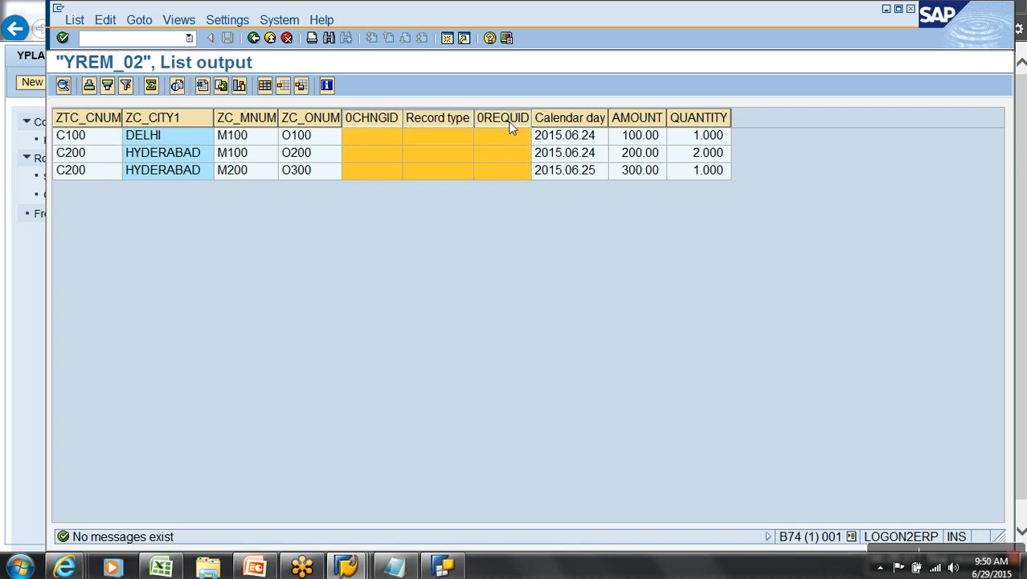
{"action": "right_click", "coordinate": [517, 119]}
{"action": "left_click", "coordinate": [547, 152]}
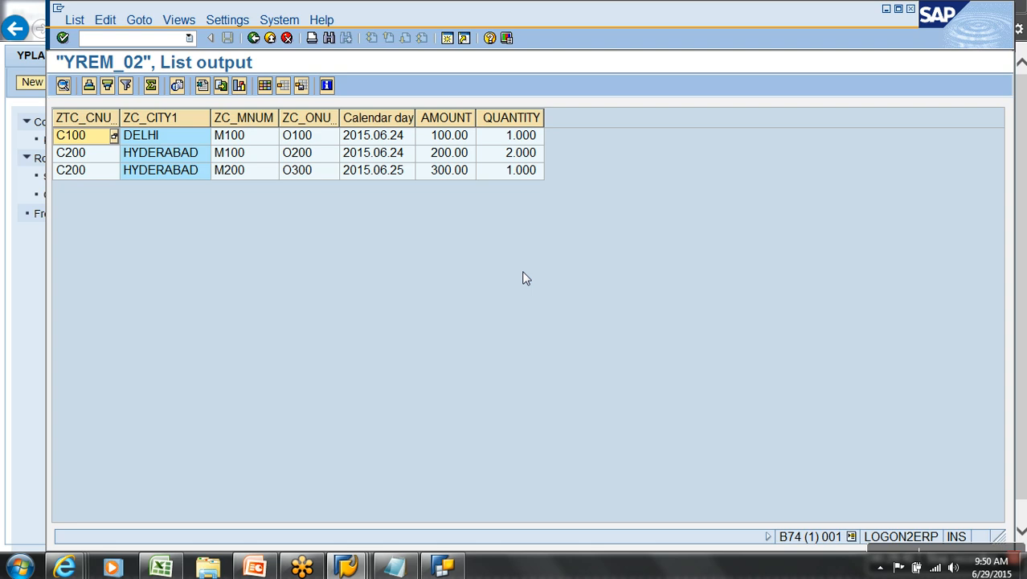
{"action": "left_click", "coordinate": [271, 38]}
{"action": "left_click", "coordinate": [271, 38]}
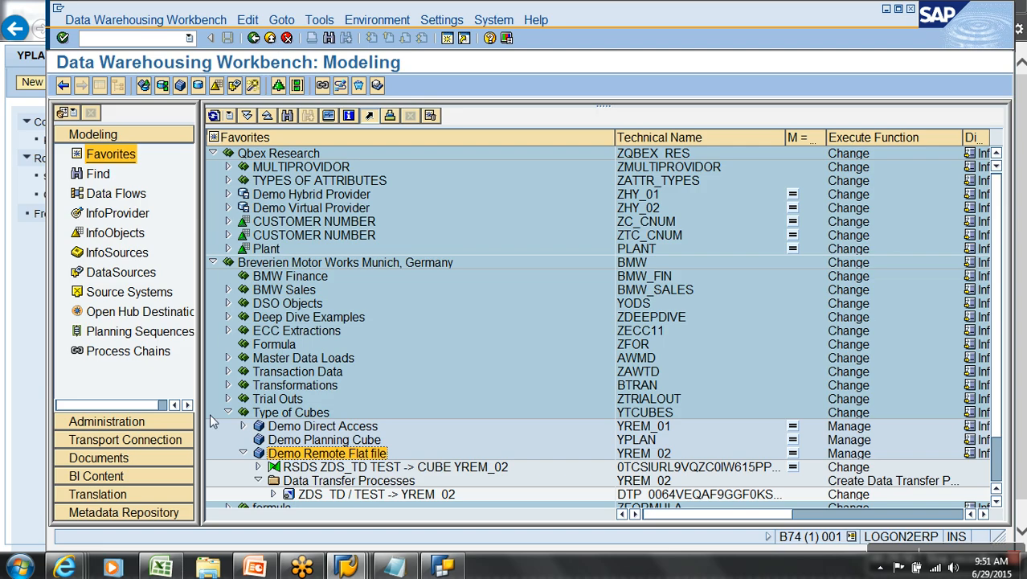
{"action": "left_click", "coordinate": [243, 453]}
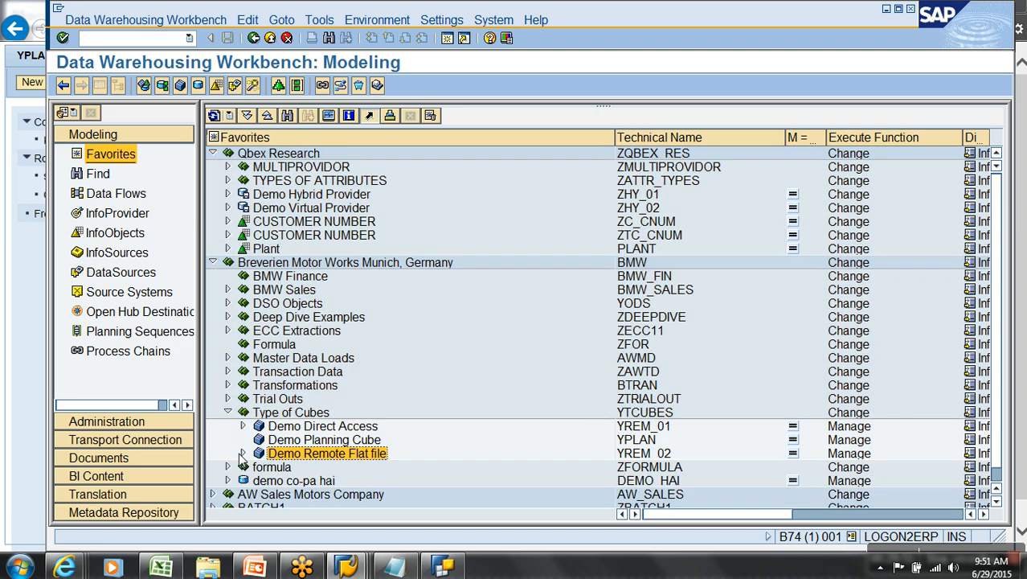
Switch to the Notepad notes, copy the "- Based on BAPI" line below the Direct Access DTP section and underline it with dashes.
{"action": "left_click", "coordinate": [395, 567]}
{"action": "scroll", "coordinate": [352, 278], "scroll_direction": "up", "scroll_amount": 4}
{"action": "scroll", "coordinate": [352, 278], "scroll_direction": "up", "scroll_amount": 2}
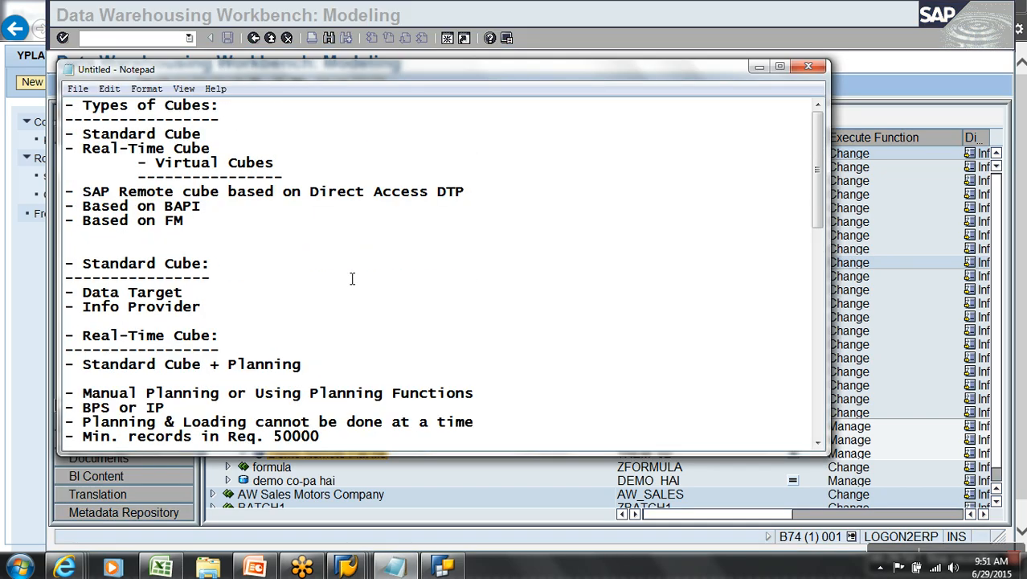
{"action": "left_click_drag", "start_coordinate": [216, 213], "coordinate": [55, 213]}
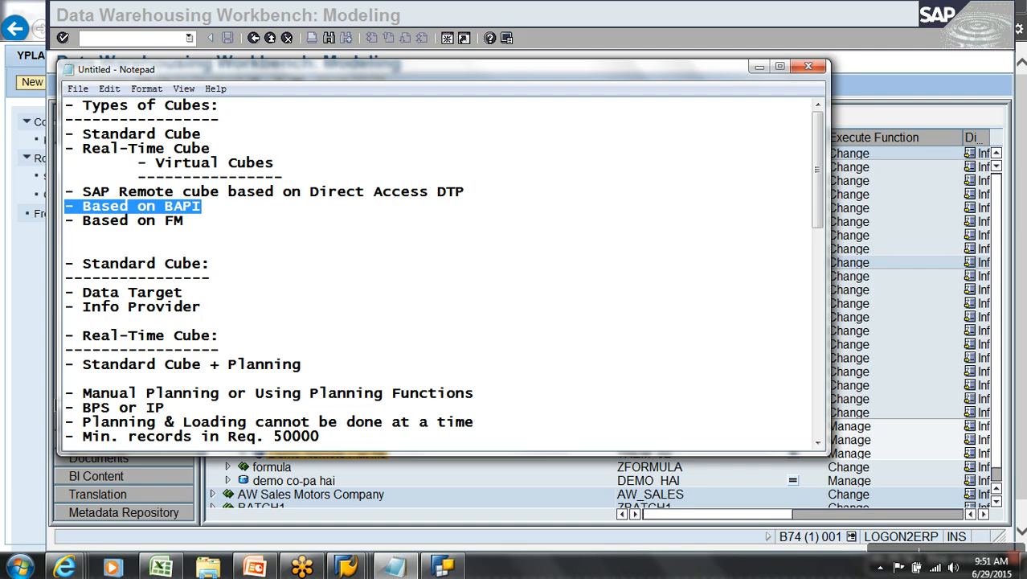
{"action": "left_click", "coordinate": [288, 441]}
{"action": "scroll", "coordinate": [288, 441], "scroll_direction": "down", "scroll_amount": 4}
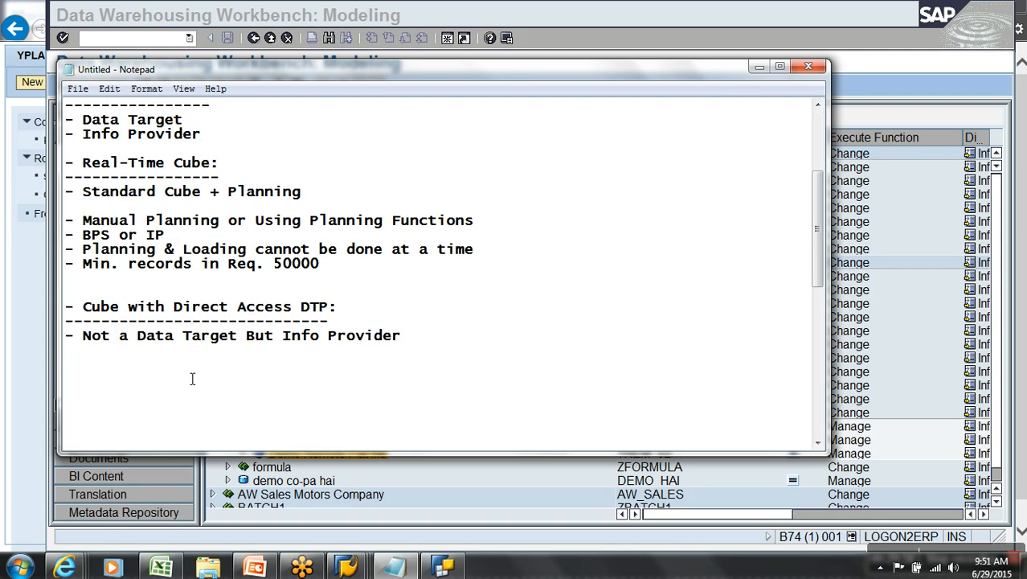
{"action": "key", "text": "ctrl+v"}
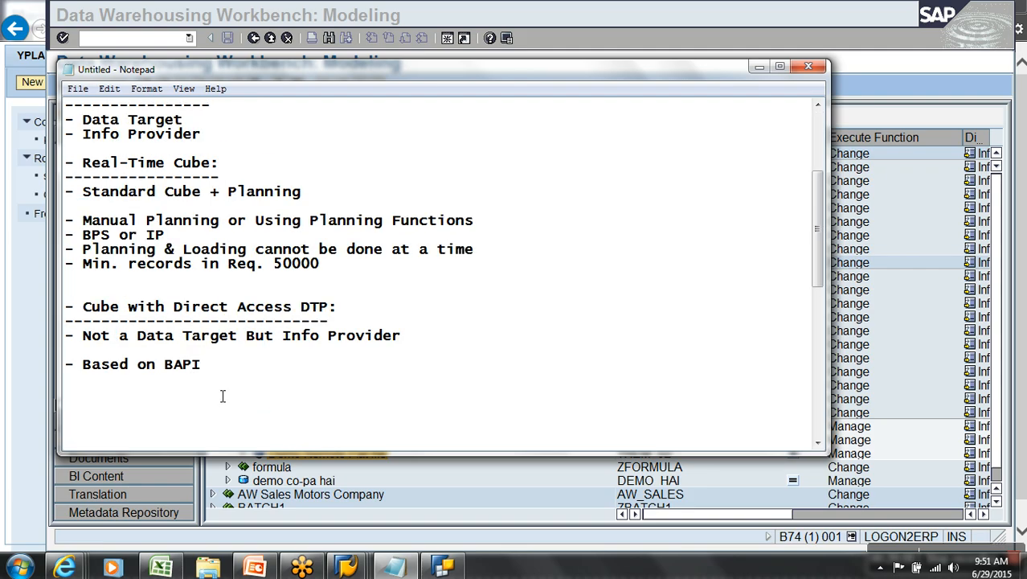
{"action": "key", "text": "Return"}
{"action": "type", "text": "---------------"}
Add the line "- Direct Access Property" under "Not a Data Target But Info Provider", followed by a blank line.
{"action": "key", "text": "Up"}
{"action": "key", "text": "Up"}
{"action": "type", "text": "- Direct Ac"}
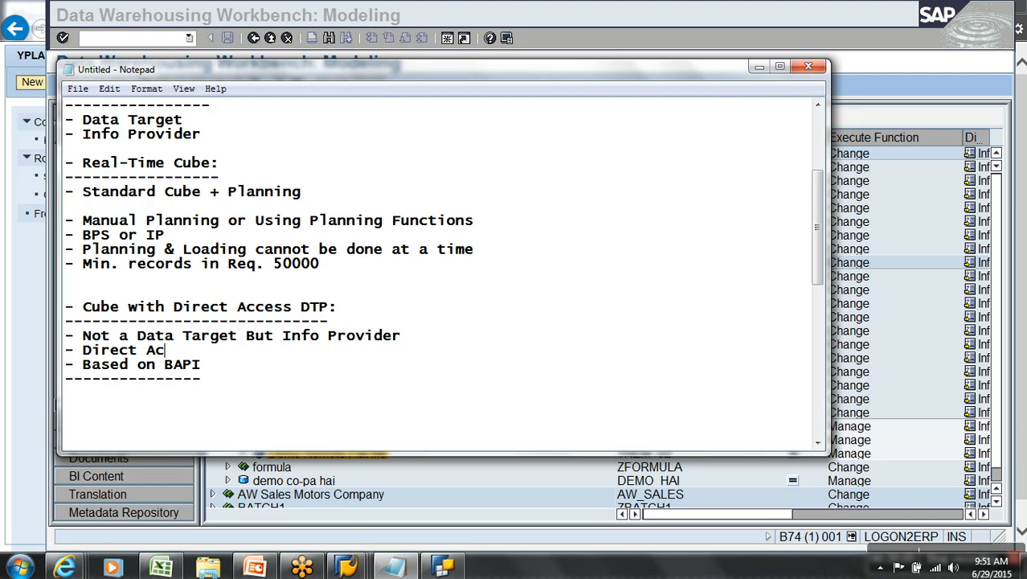
{"action": "type", "text": "cess Property"}
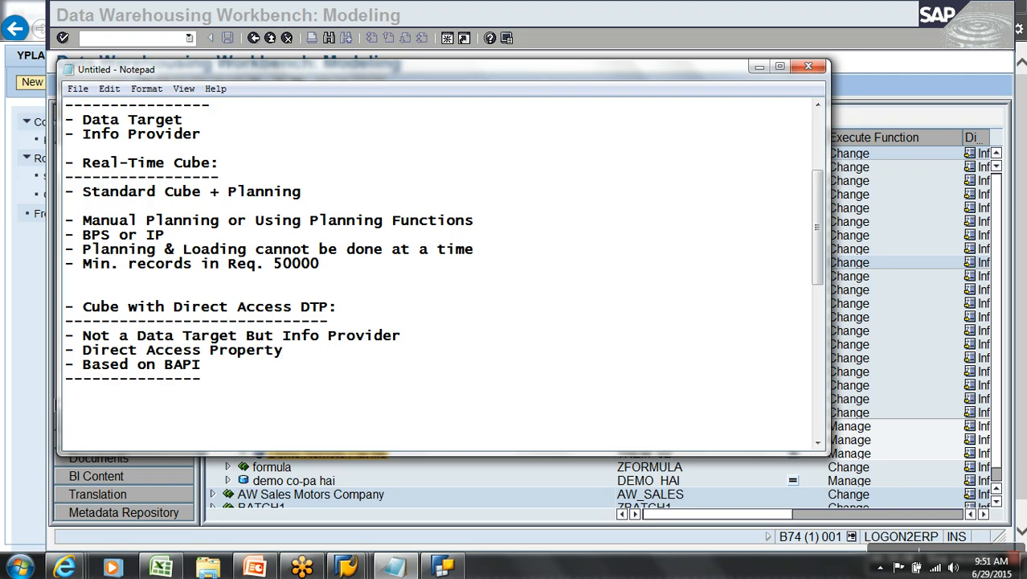
{"action": "key", "text": "Return"}
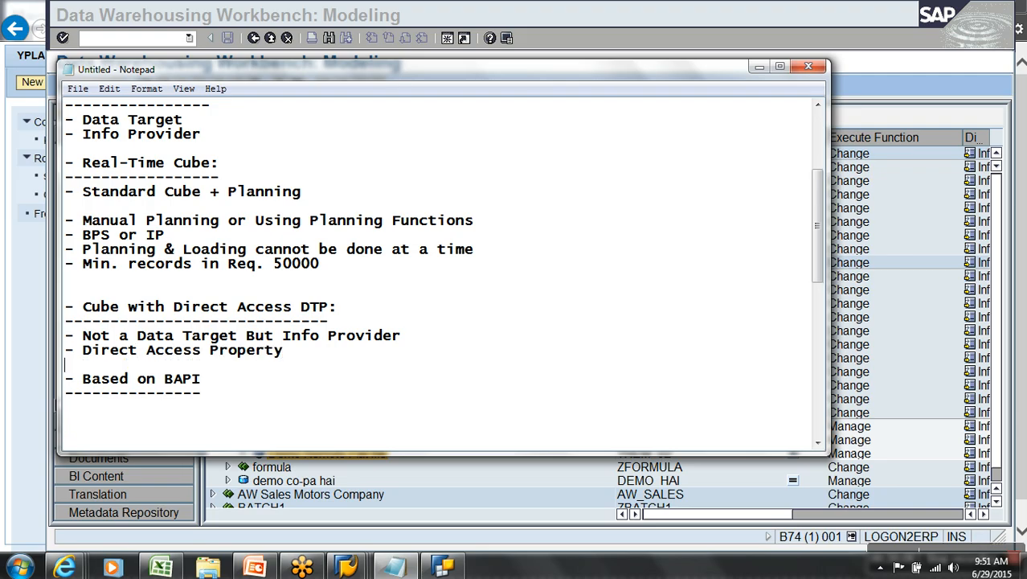
{"action": "left_click", "coordinate": [151, 411]}
Switch to the Data Warehousing Workbench and show the Source Systems overview, selecting the External System folder.
{"action": "key", "text": "alt+Tab"}
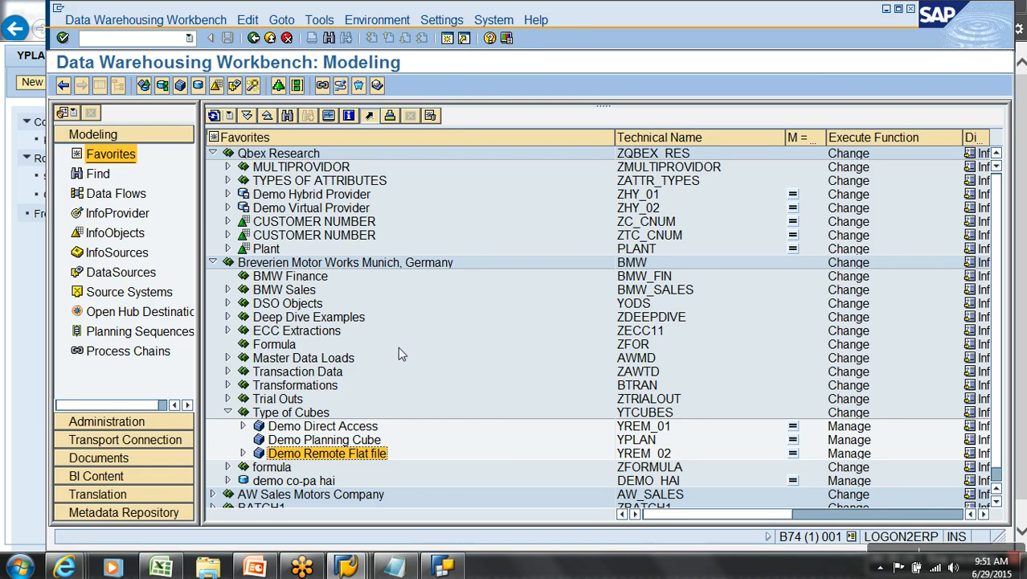
{"action": "left_click", "coordinate": [346, 567]}
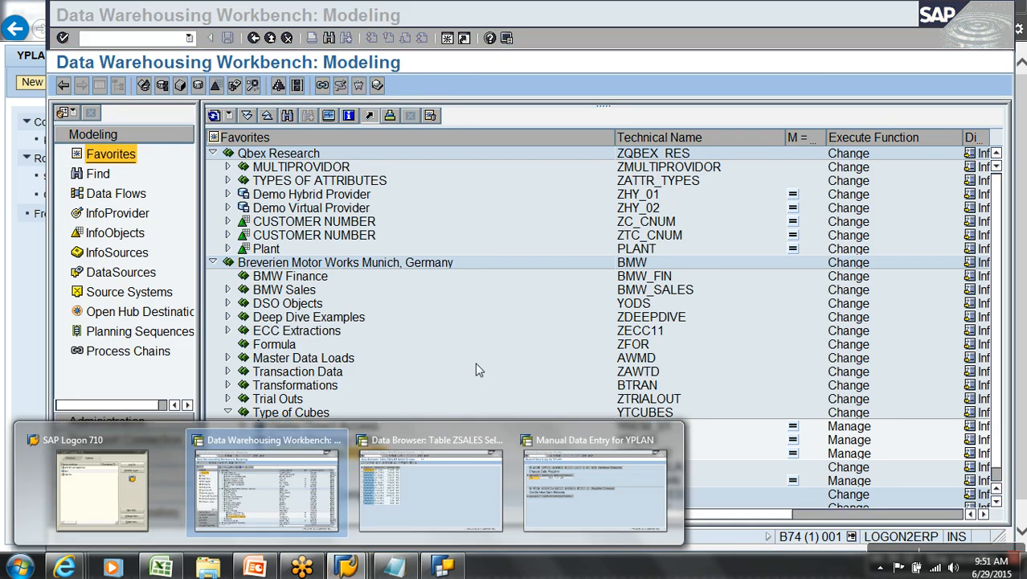
{"action": "left_click", "coordinate": [392, 370]}
{"action": "left_click", "coordinate": [137, 292]}
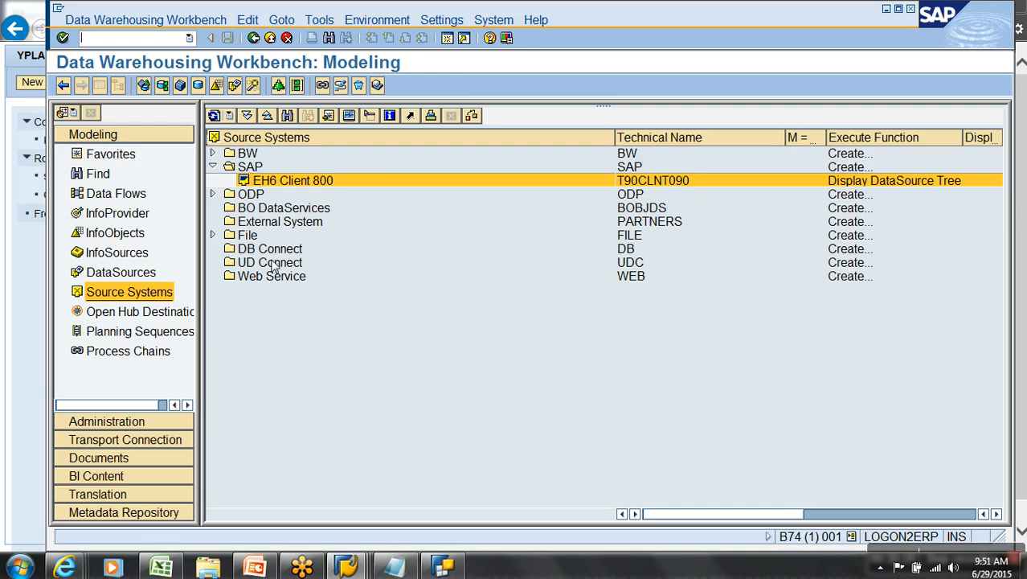
{"action": "left_click", "coordinate": [268, 225]}
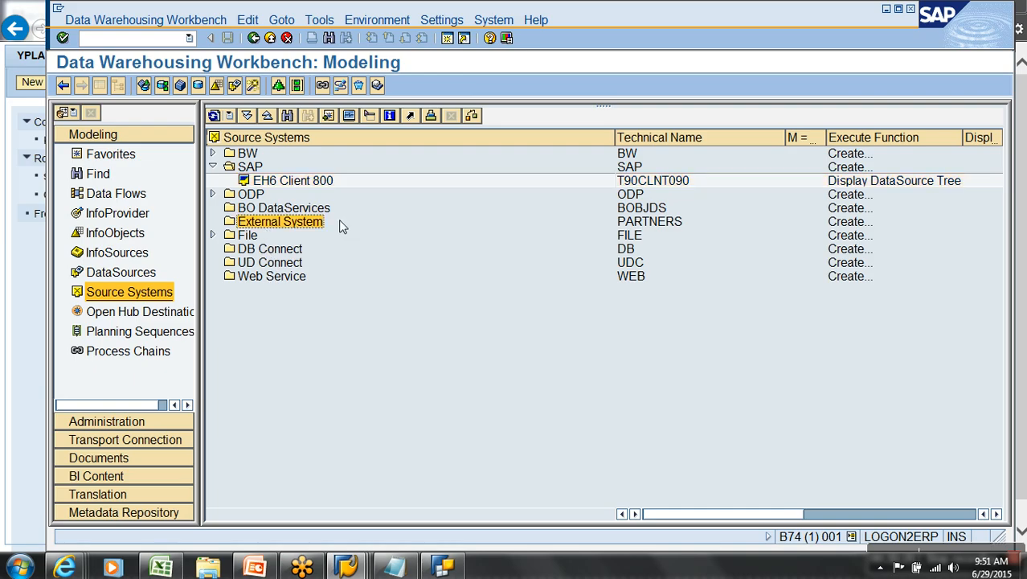
{"action": "right_click", "coordinate": [241, 140]}
{"action": "left_click", "coordinate": [294, 161]}
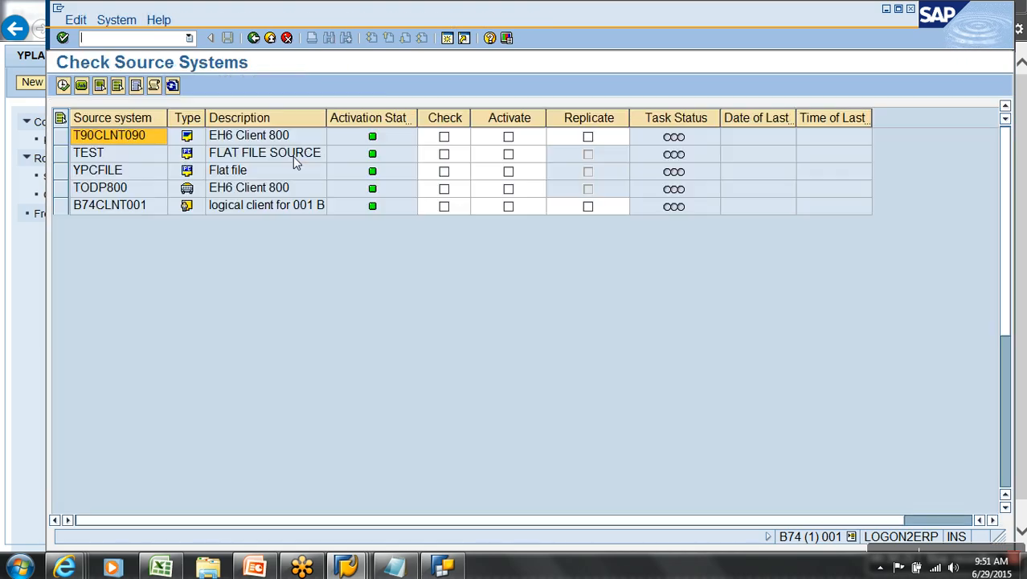
{"action": "left_click", "coordinate": [253, 39]}
{"action": "left_click", "coordinate": [253, 38]}
Open the creation form for an External System source using Staging BAPIs, then cancel it.
{"action": "right_click", "coordinate": [252, 145]}
{"action": "left_click", "coordinate": [273, 148]}
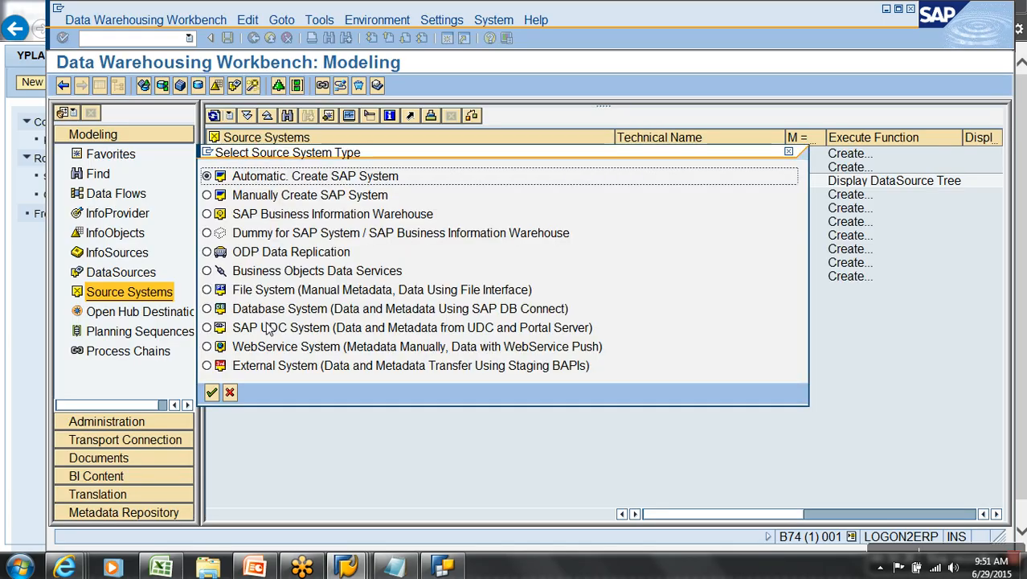
{"action": "left_click", "coordinate": [264, 366]}
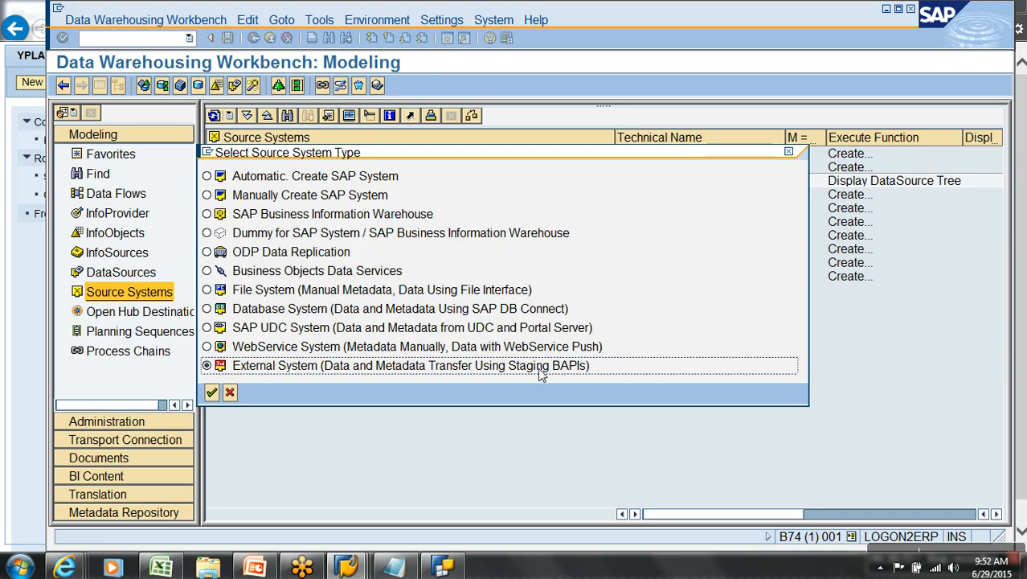
{"action": "left_click", "coordinate": [211, 392]}
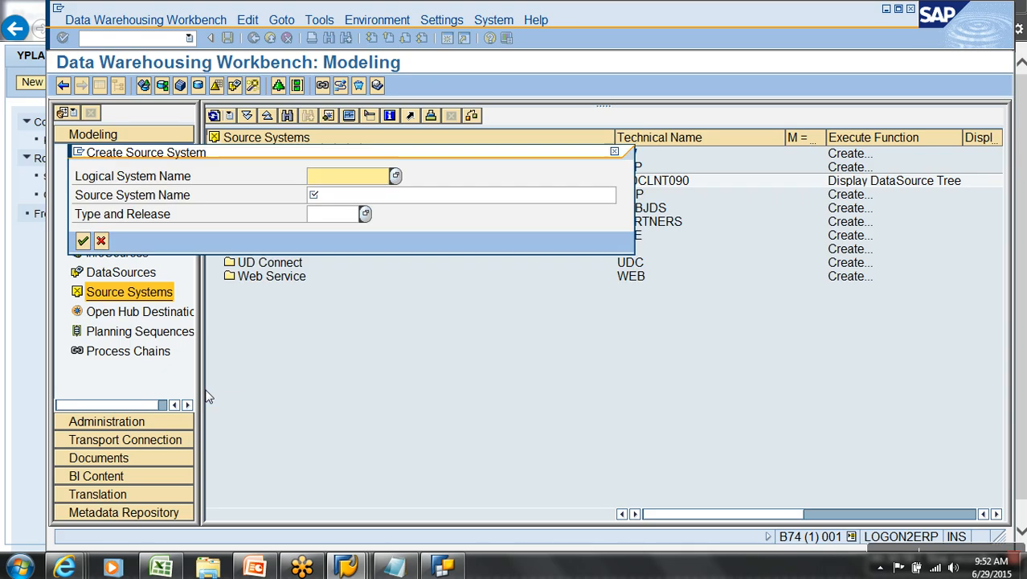
{"action": "left_click", "coordinate": [99, 240]}
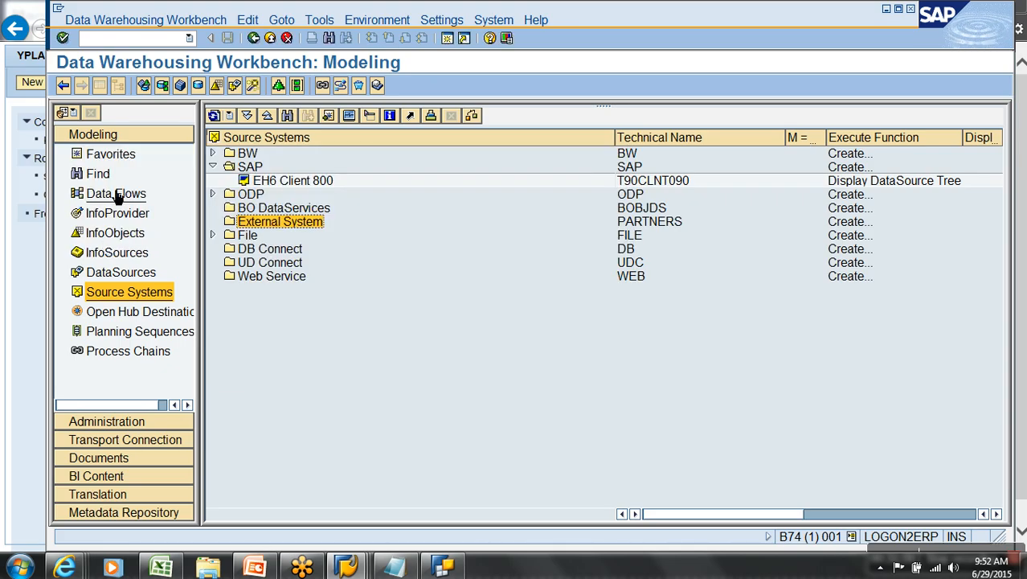
Open the InfoCube creation form for Type of Cubes in Favorites, choose Based on BAPI, and check the available source systems without picking one.
{"action": "left_click", "coordinate": [121, 154]}
{"action": "right_click", "coordinate": [301, 419]}
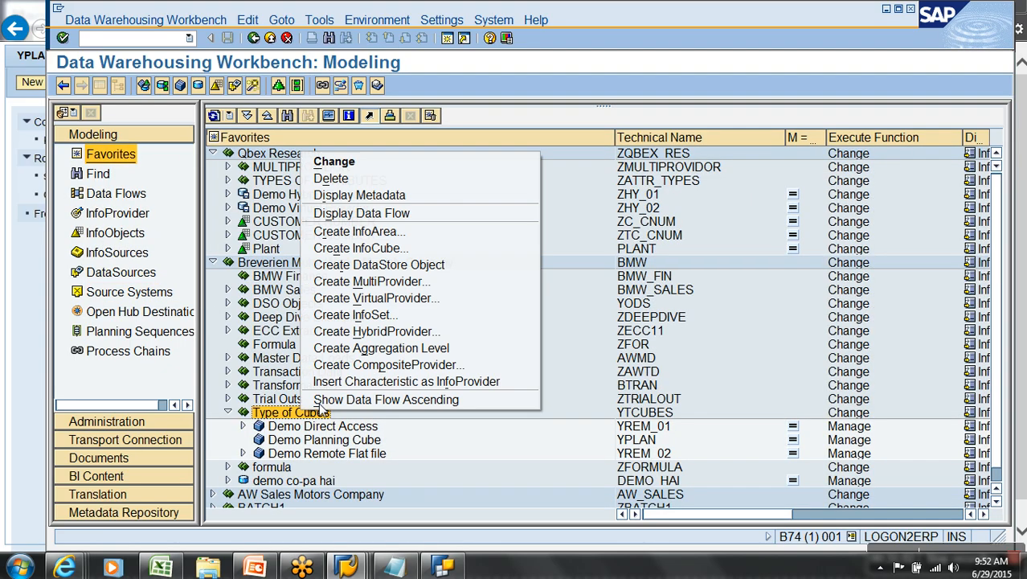
{"action": "left_click", "coordinate": [374, 250]}
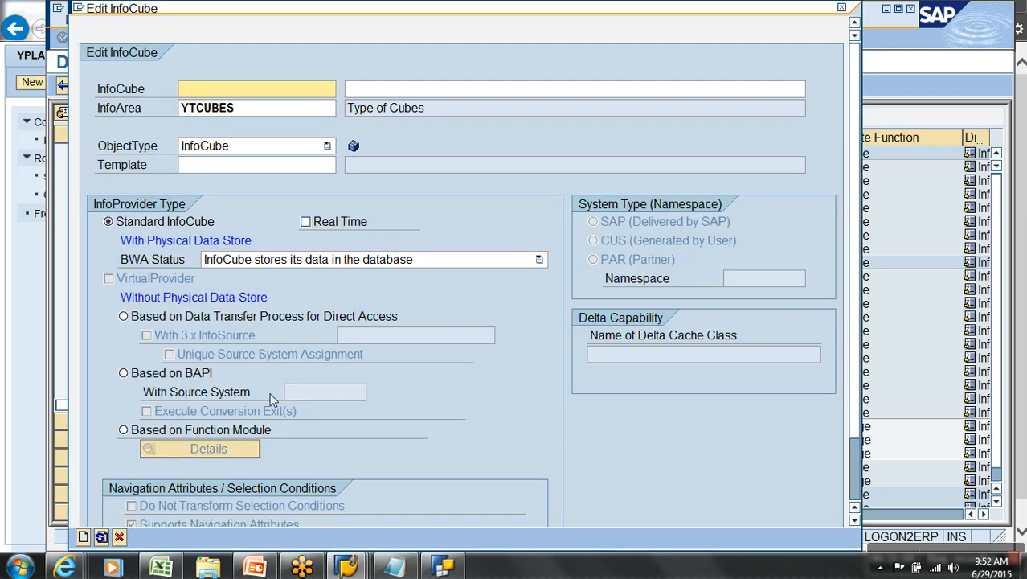
{"action": "left_click", "coordinate": [181, 376]}
{"action": "left_click", "coordinate": [309, 394]}
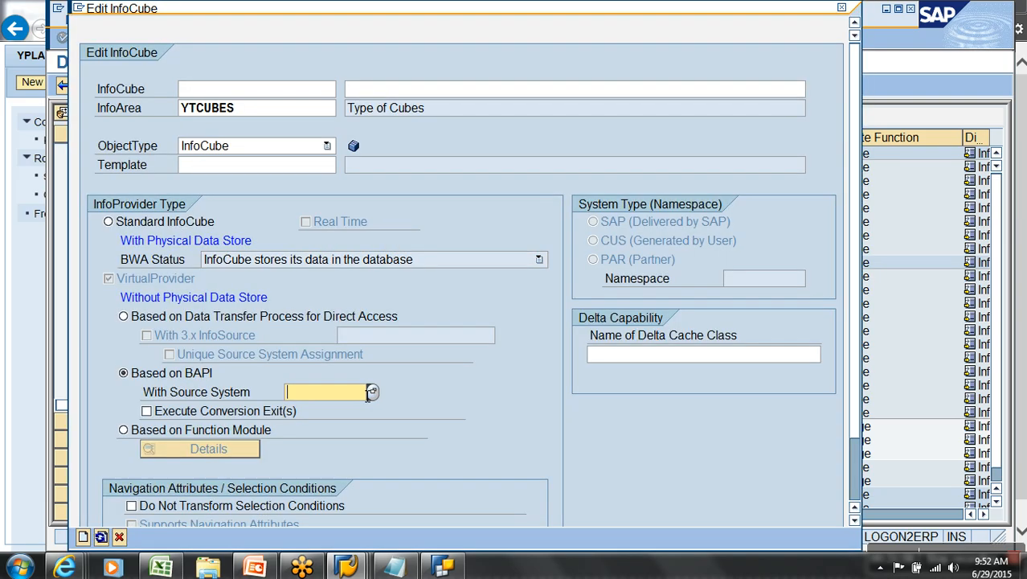
{"action": "left_click", "coordinate": [372, 391]}
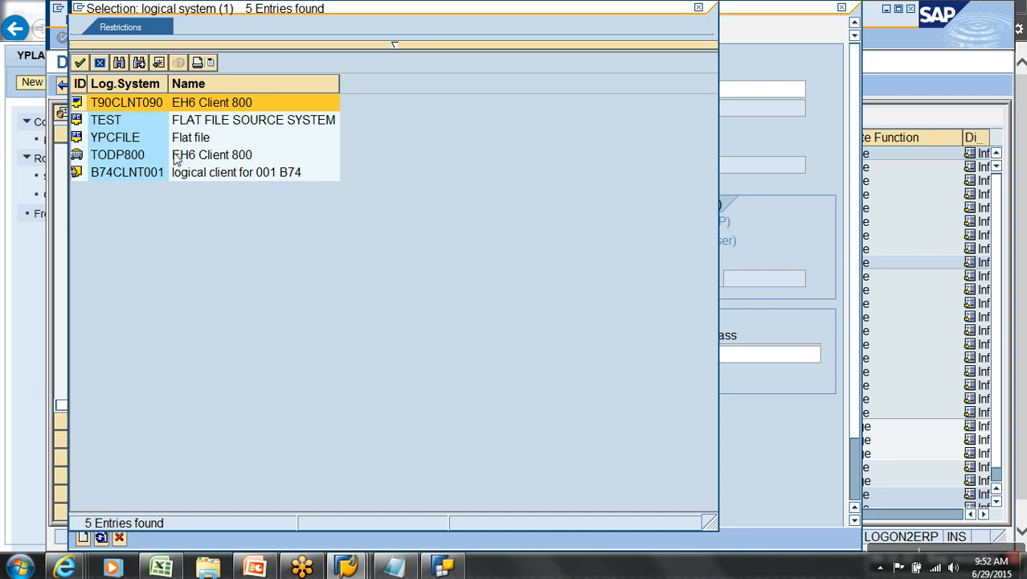
{"action": "left_click", "coordinate": [99, 63]}
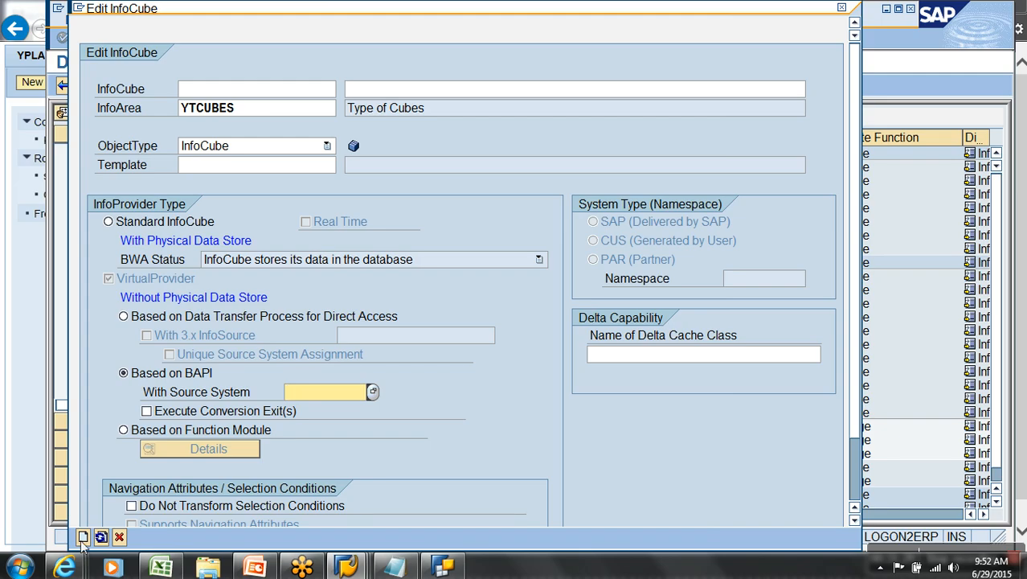
Connect to the preset computer with Remote Desktop Connection, enter the account password, and accept the certificate warning.
{"action": "left_click", "coordinate": [20, 568]}
{"action": "left_click", "coordinate": [96, 181]}
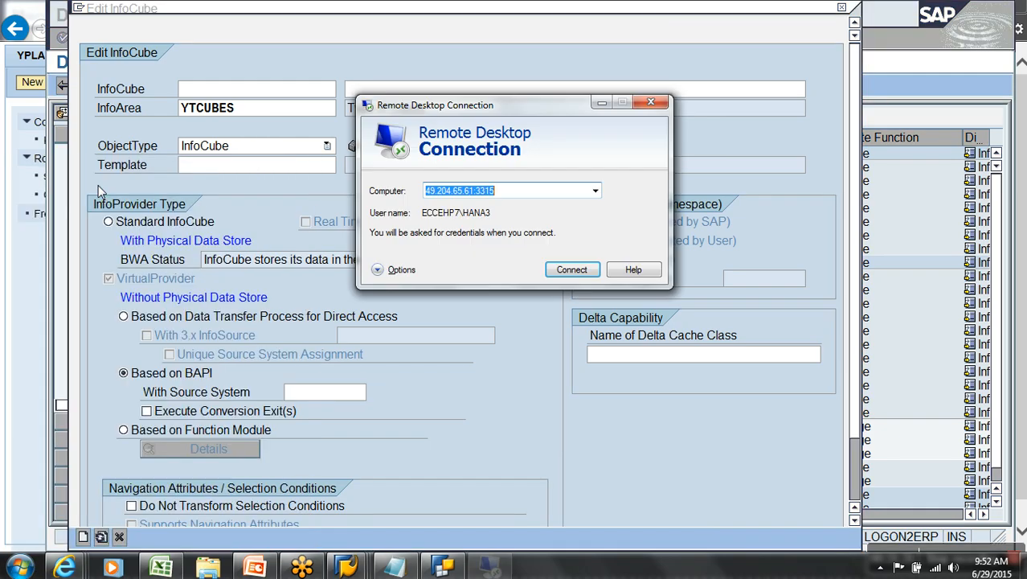
{"action": "left_click", "coordinate": [562, 274]}
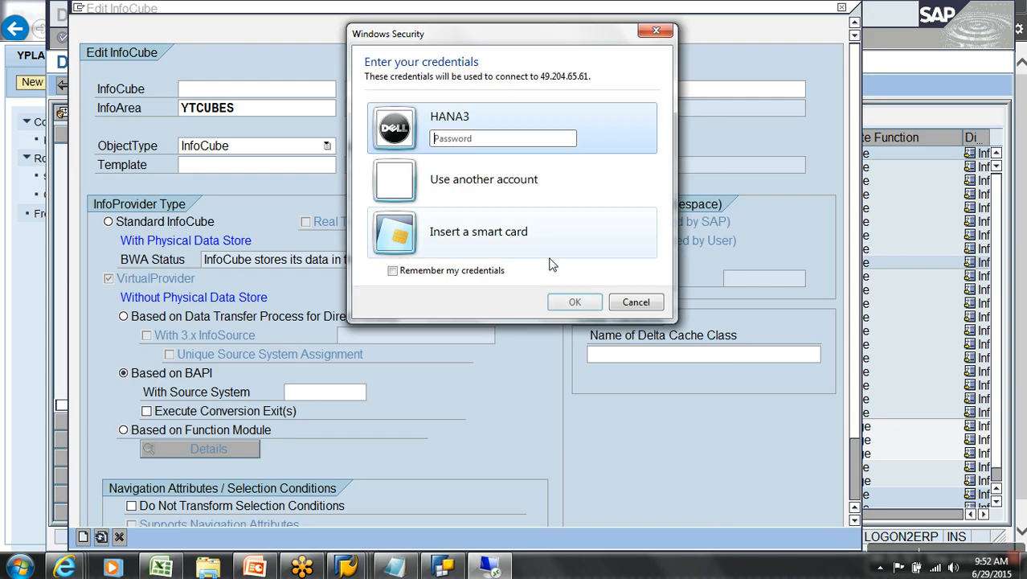
{"action": "type", "text": "********"}
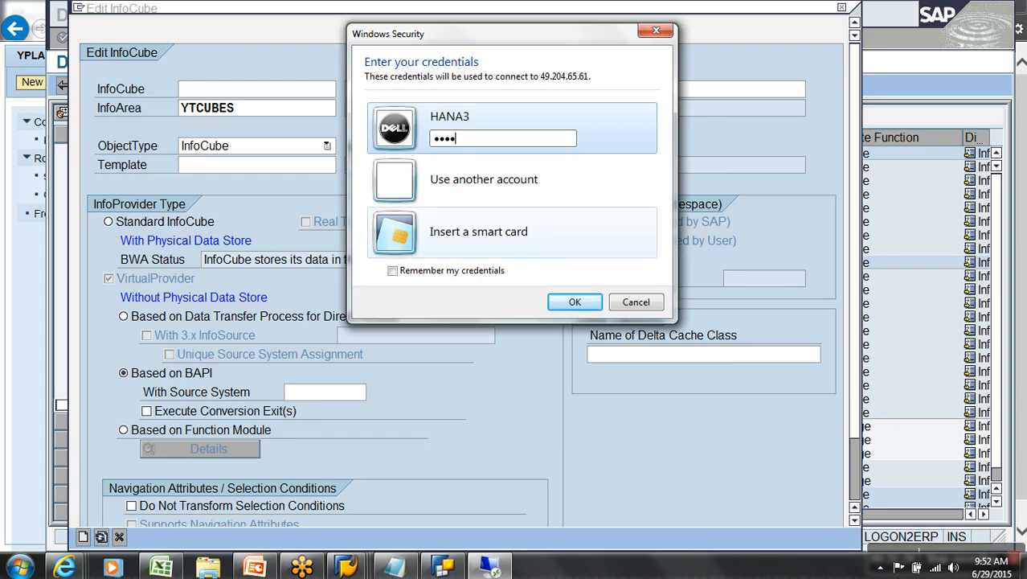
{"action": "key", "text": "Return"}
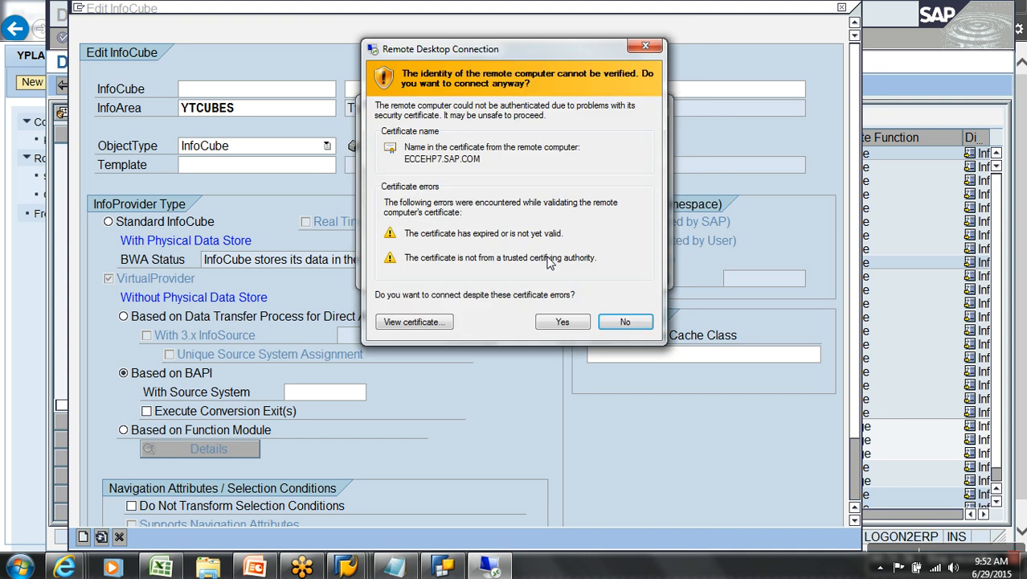
{"action": "left_click", "coordinate": [572, 319]}
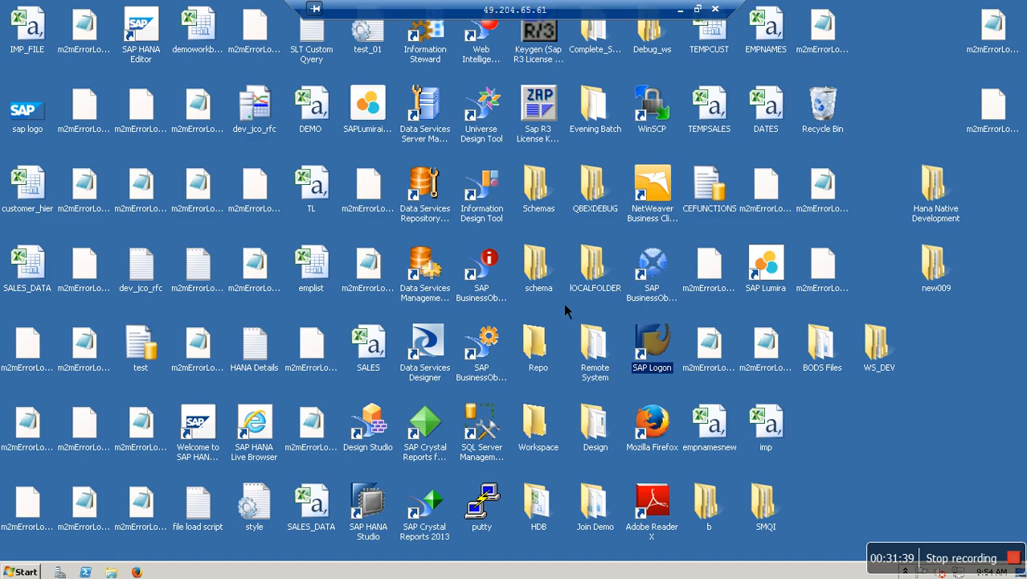
Try to log on to the BW74SR1 system from SAP Logon on the remote desktop, then close SAP Logon.
{"action": "double_click", "coordinate": [652, 339]}
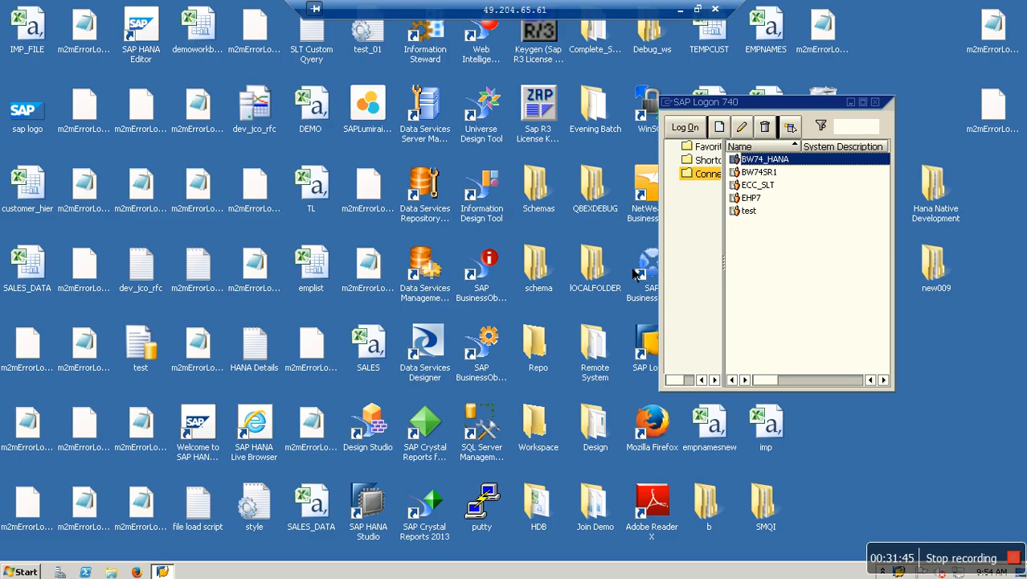
{"action": "left_click", "coordinate": [760, 172]}
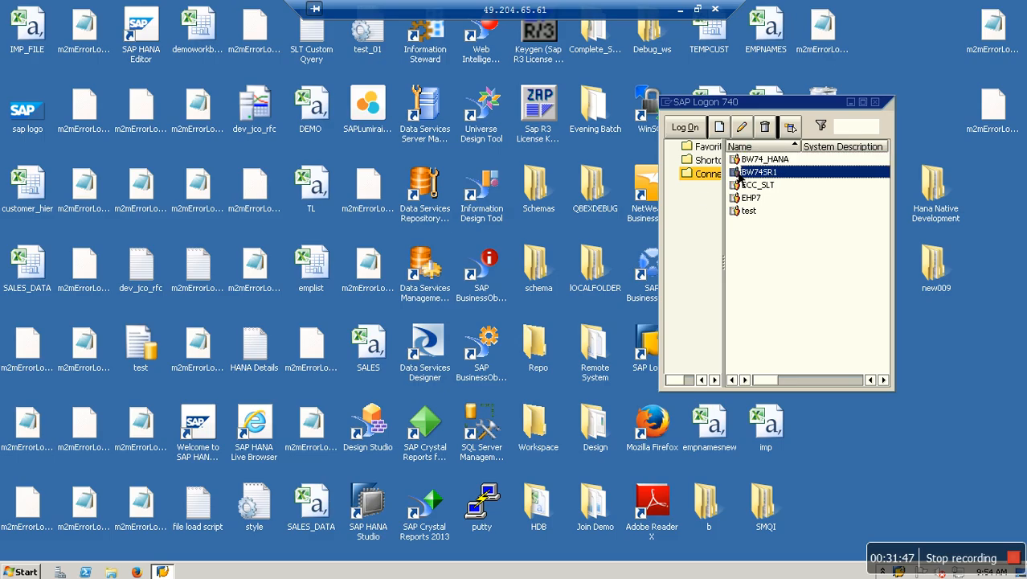
{"action": "left_click", "coordinate": [685, 127]}
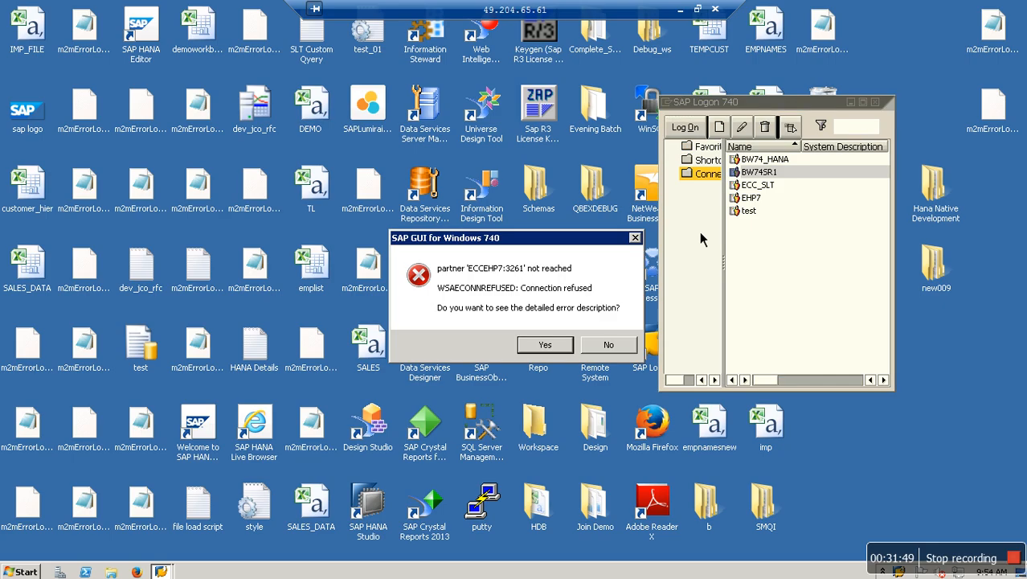
{"action": "left_click", "coordinate": [604, 344]}
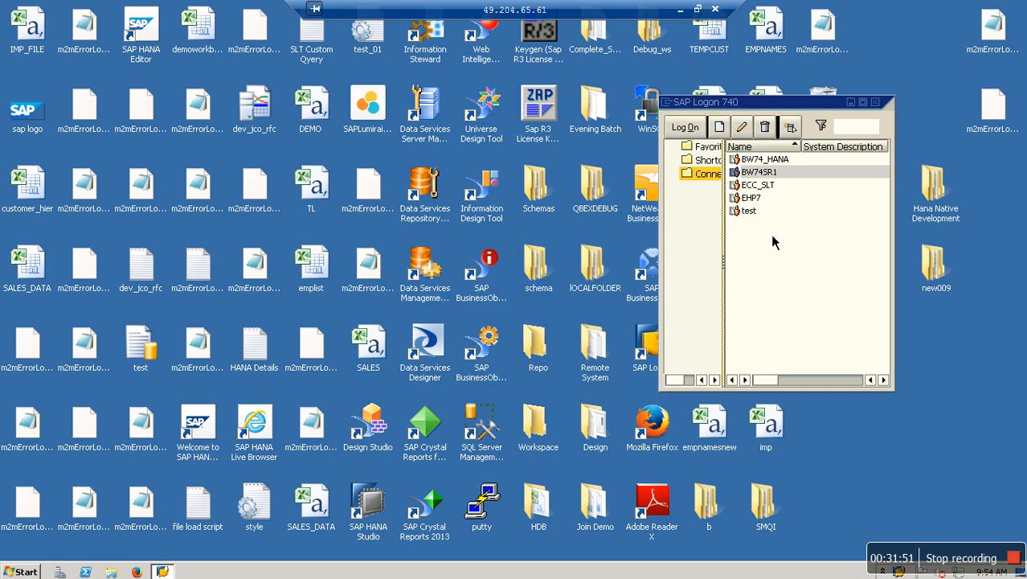
{"action": "left_click", "coordinate": [876, 102]}
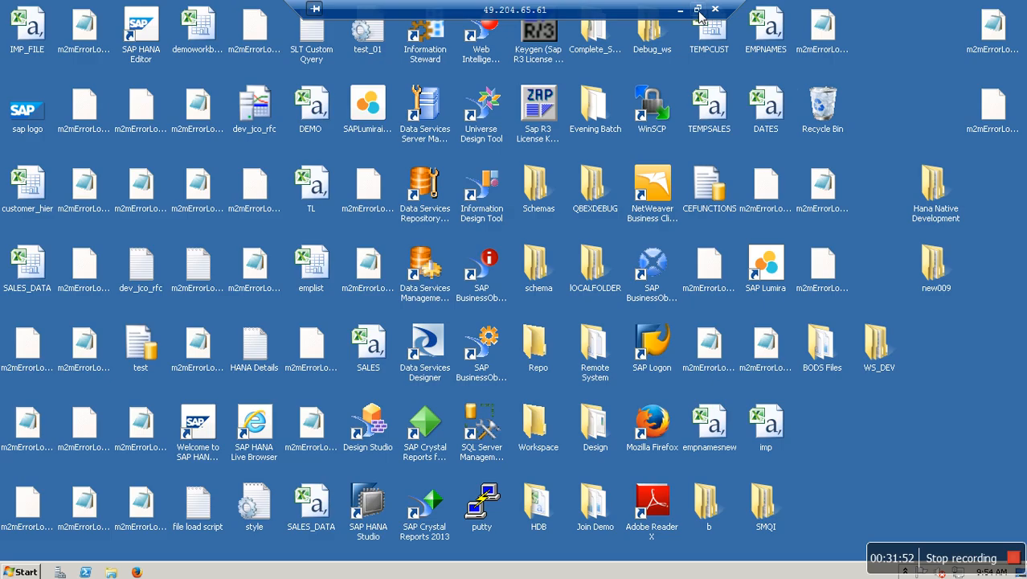
Switch back to the Edit InfoCube form, select Based on Function Module, and cancel the cube creation.
{"action": "left_click", "coordinate": [680, 10]}
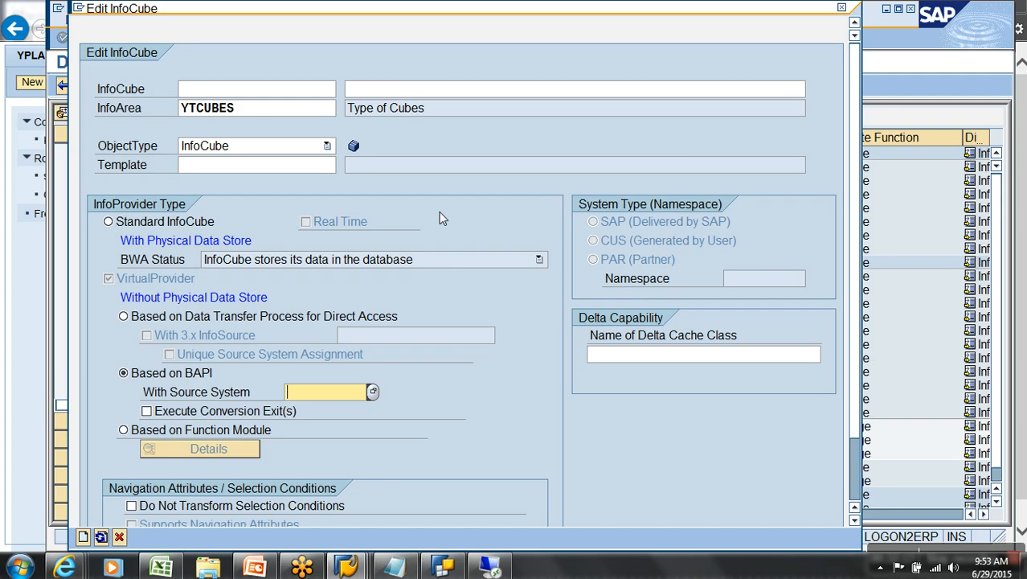
{"action": "left_click", "coordinate": [250, 430]}
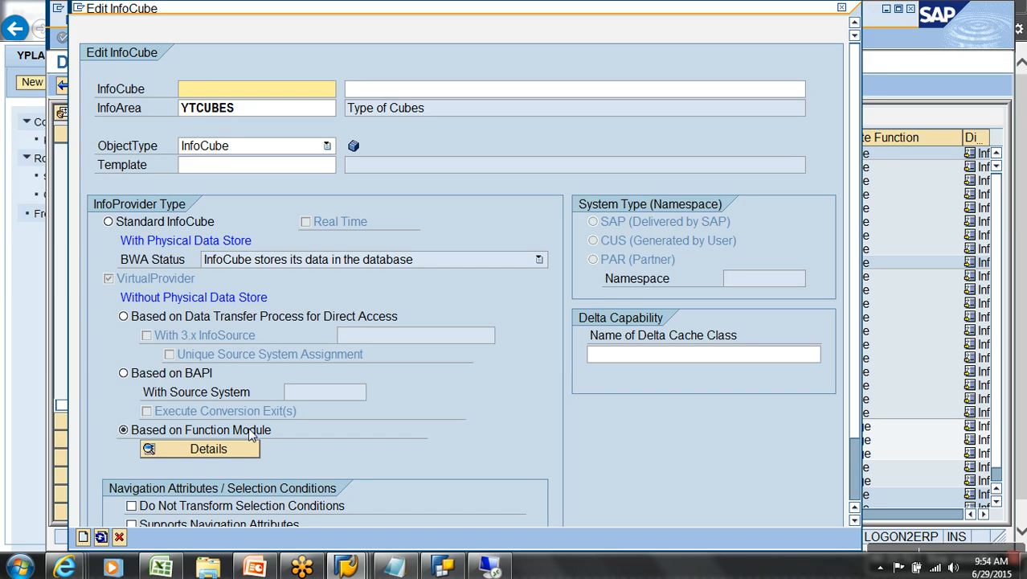
{"action": "left_click", "coordinate": [119, 538]}
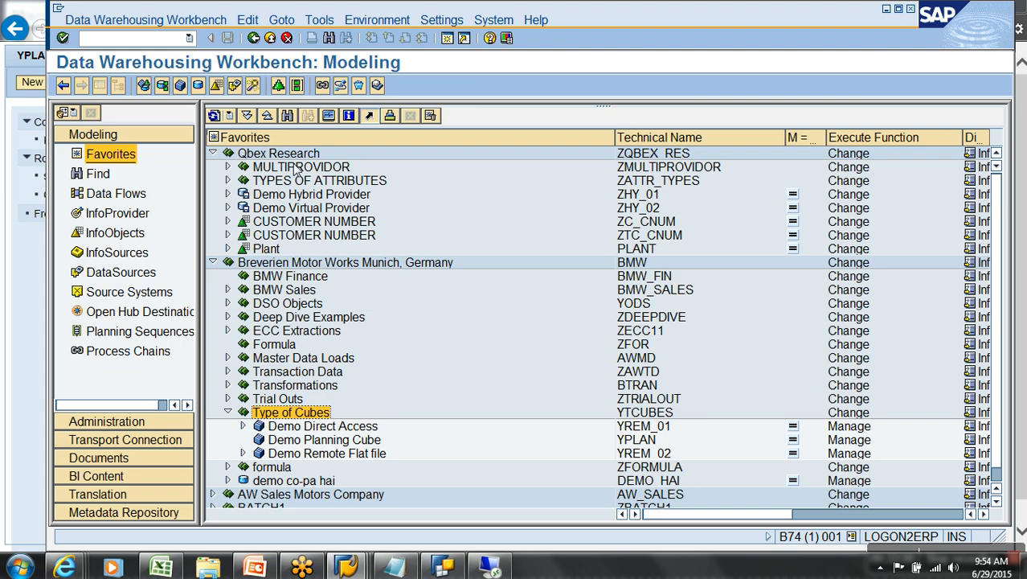
Search the Favorites tree for objects matching "fm" in technical name and description.
{"action": "left_click", "coordinate": [287, 116]}
{"action": "key", "text": "BackSpace"}
{"action": "key", "text": "BackSpace"}
{"action": "key", "text": "BackSpace"}
{"action": "key", "text": "BackSpace"}
{"action": "key", "text": "BackSpace"}
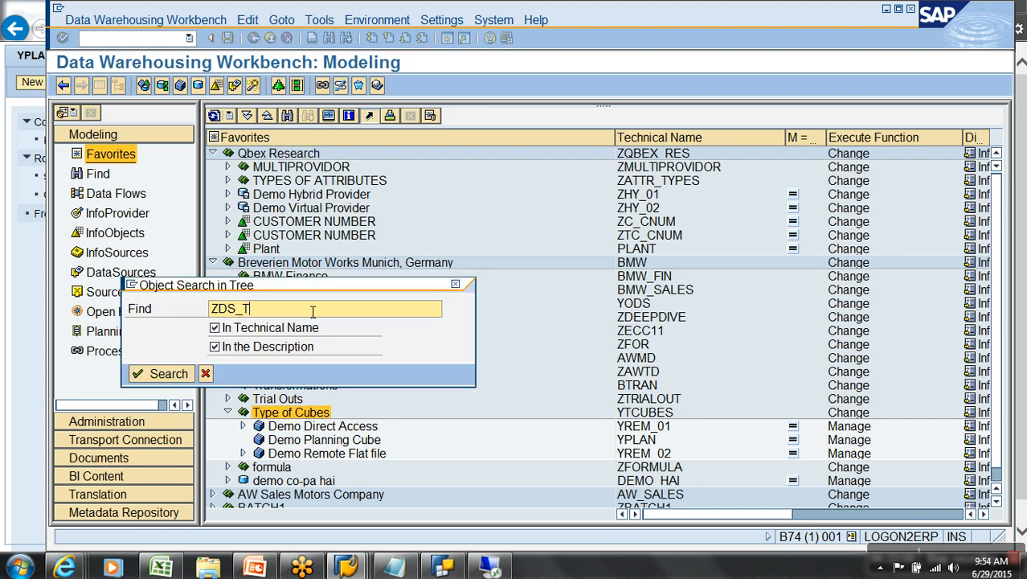
{"action": "type", "text": "fm"}
{"action": "key", "text": "Return"}
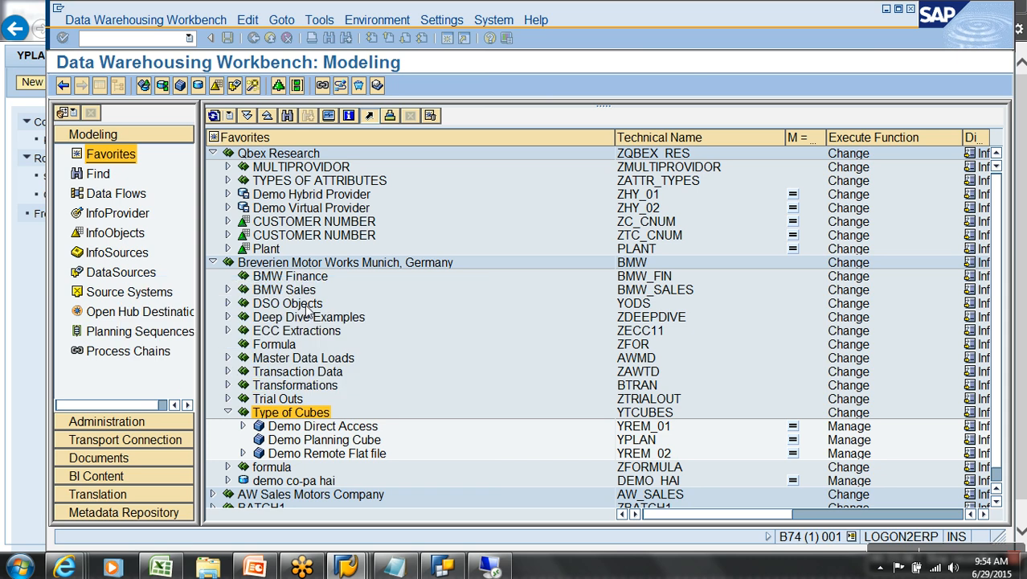
Locate the demo fm based cube (ZFM_09) under BATCH1, Types of Info Cubes, and display its definition at full width.
{"action": "left_click", "coordinate": [229, 412]}
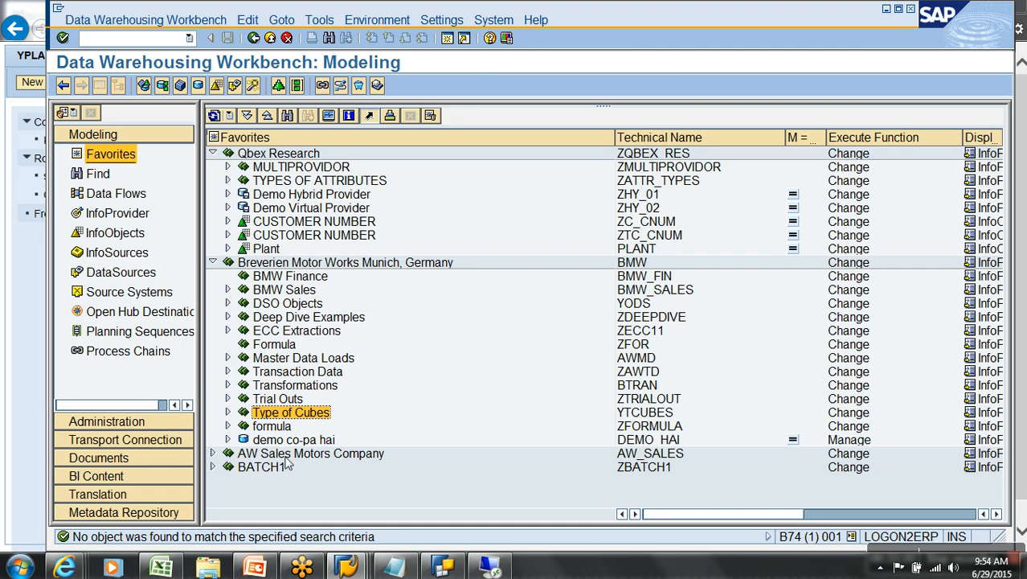
{"action": "left_click", "coordinate": [213, 453]}
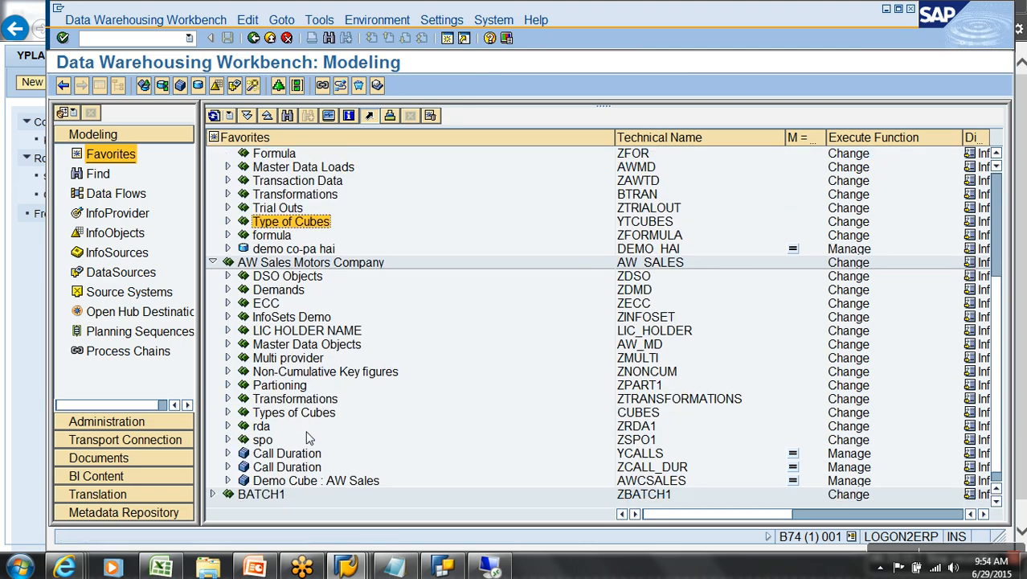
{"action": "left_click", "coordinate": [229, 412]}
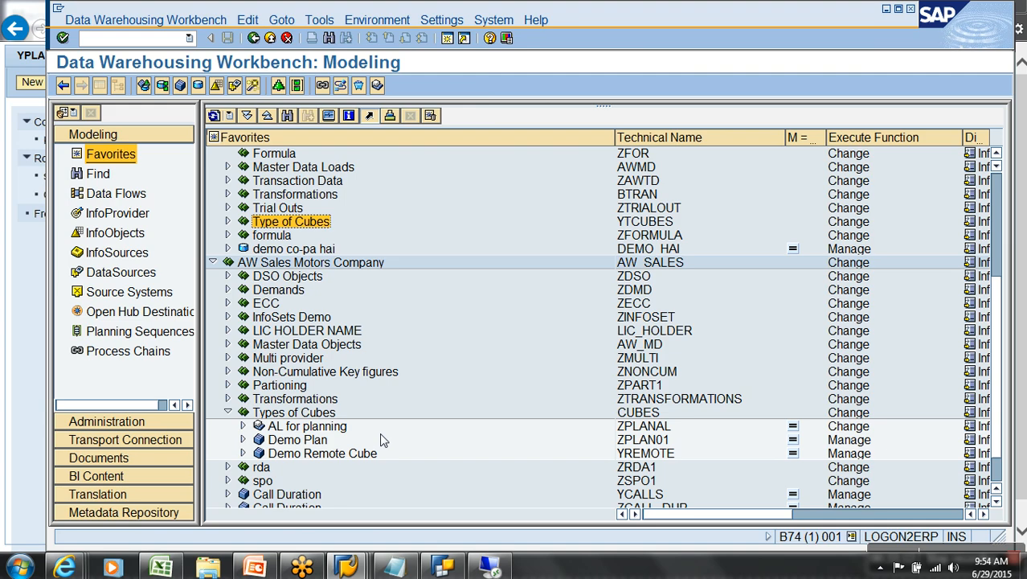
{"action": "left_click", "coordinate": [213, 494]}
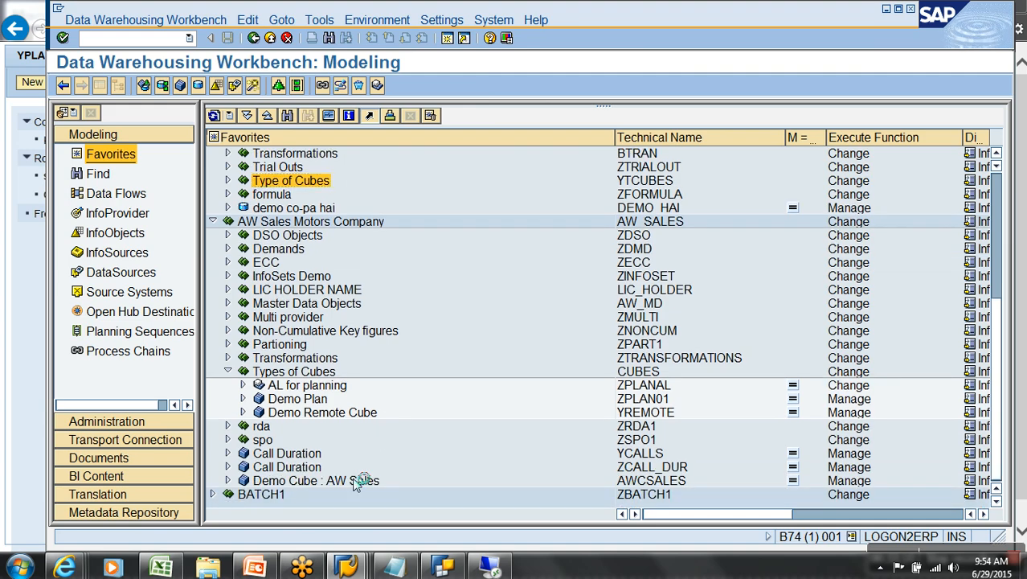
{"action": "left_click", "coordinate": [228, 480]}
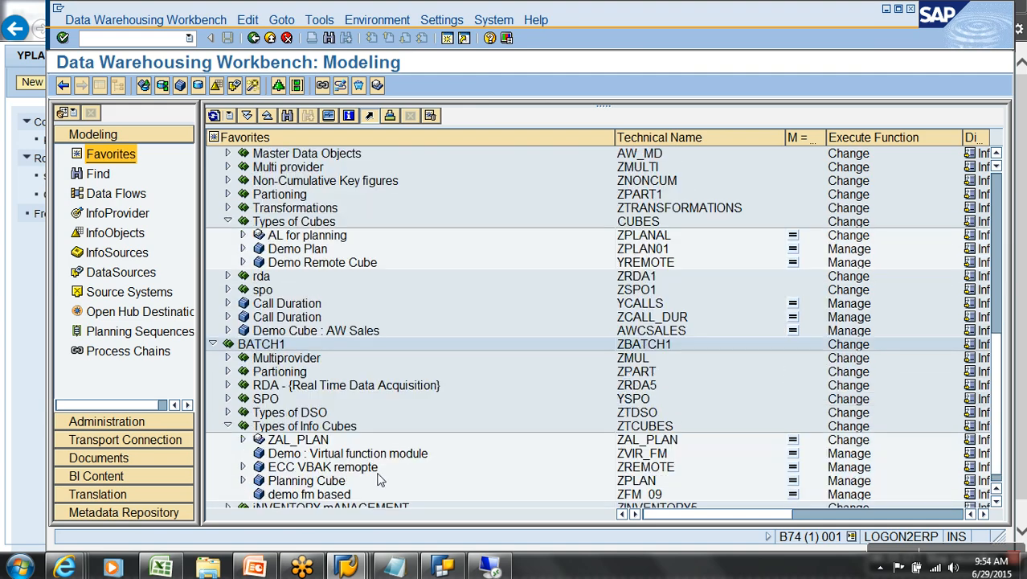
{"action": "left_click", "coordinate": [328, 482]}
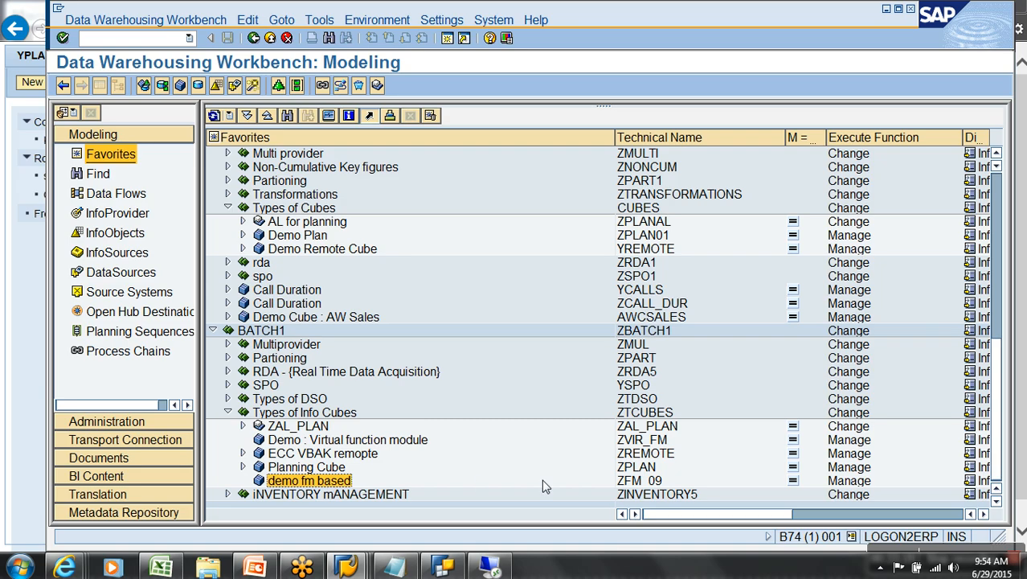
{"action": "left_click", "coordinate": [634, 482]}
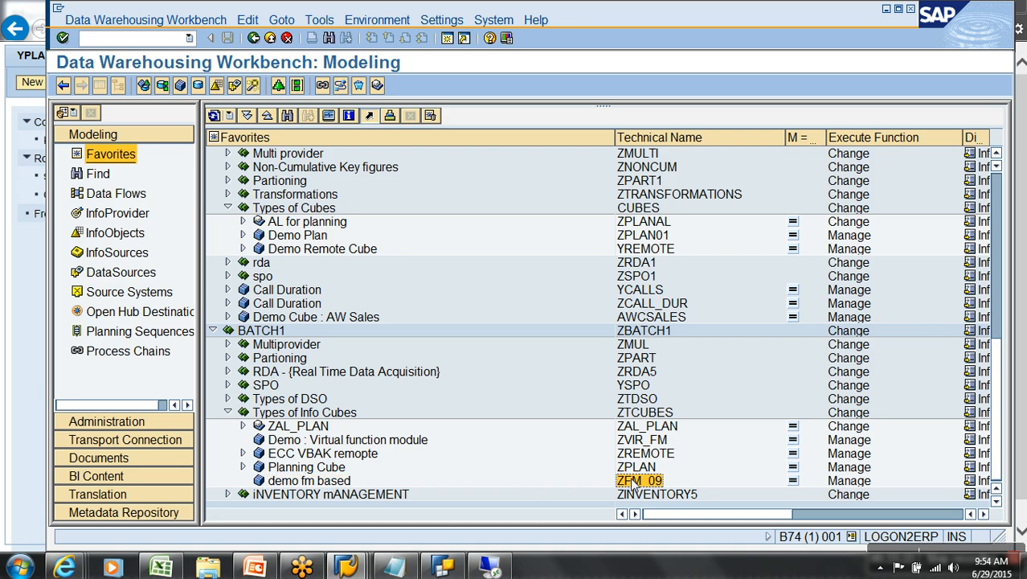
{"action": "double_click", "coordinate": [633, 482]}
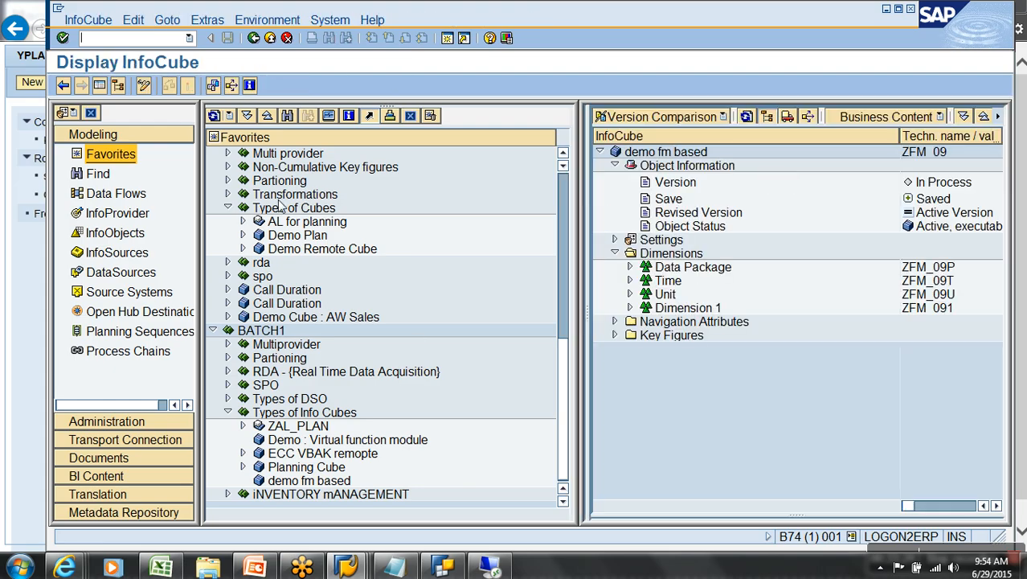
{"action": "left_click", "coordinate": [99, 85]}
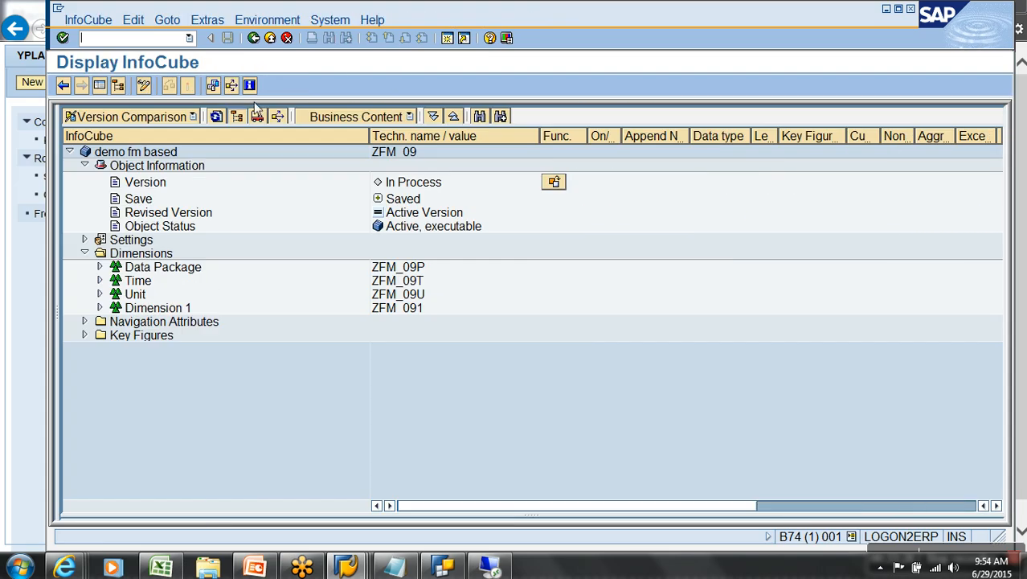
Examine the characteristics in Dimension 1 and Time, the navigation attributes and the key figures of cube ZFM_09.
{"action": "left_click", "coordinate": [100, 308]}
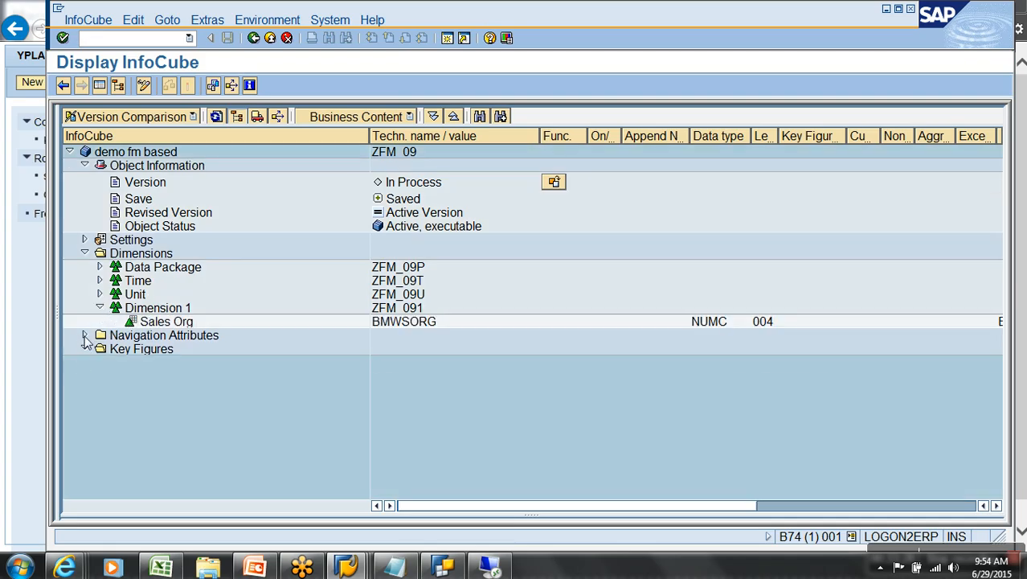
{"action": "left_click", "coordinate": [84, 349]}
{"action": "left_click", "coordinate": [85, 336]}
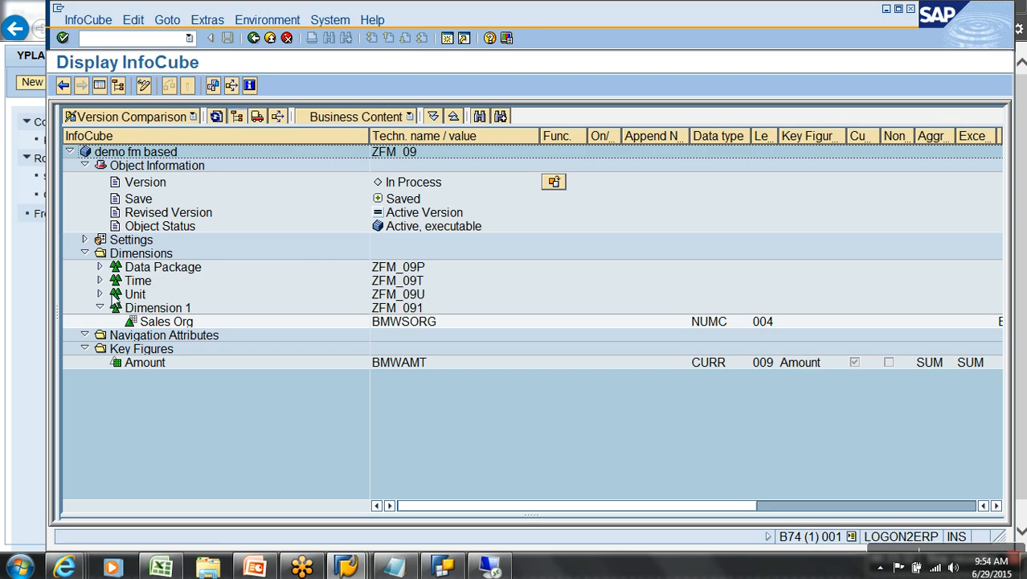
{"action": "left_click", "coordinate": [100, 281]}
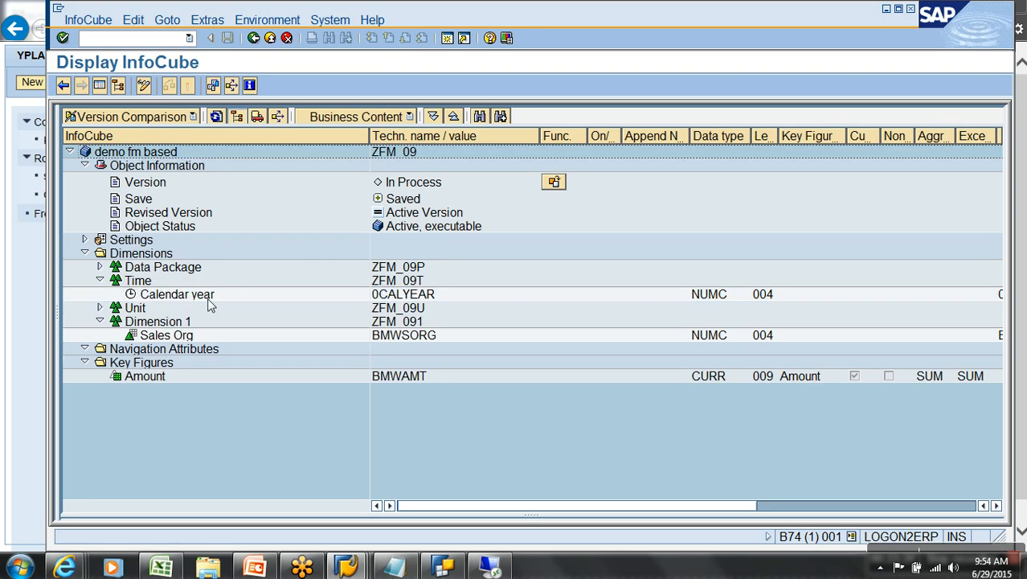
{"action": "left_click", "coordinate": [206, 296]}
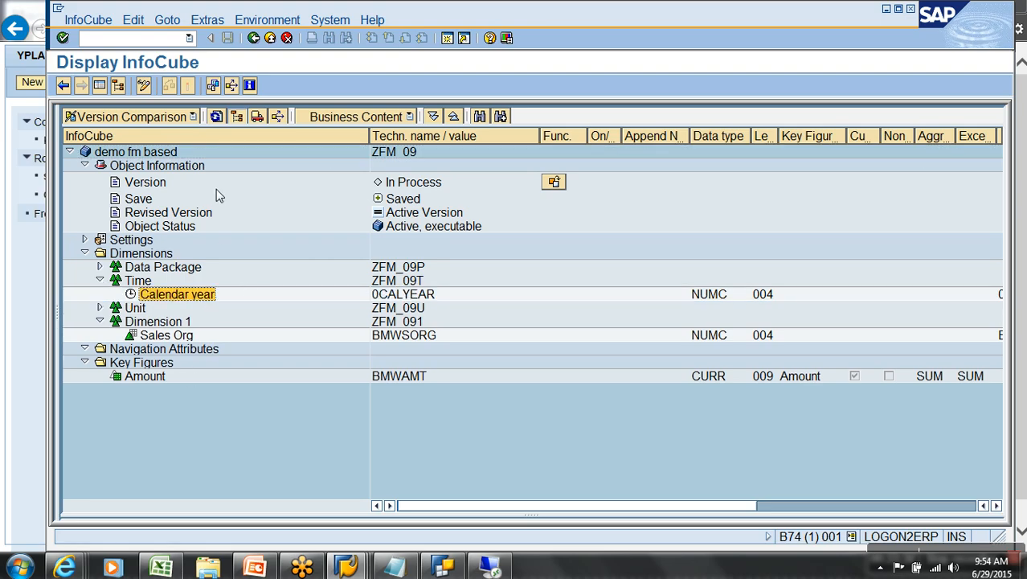
Display the InfoProvider properties of ZFM_09 to examine its type settings.
{"action": "left_click", "coordinate": [211, 19]}
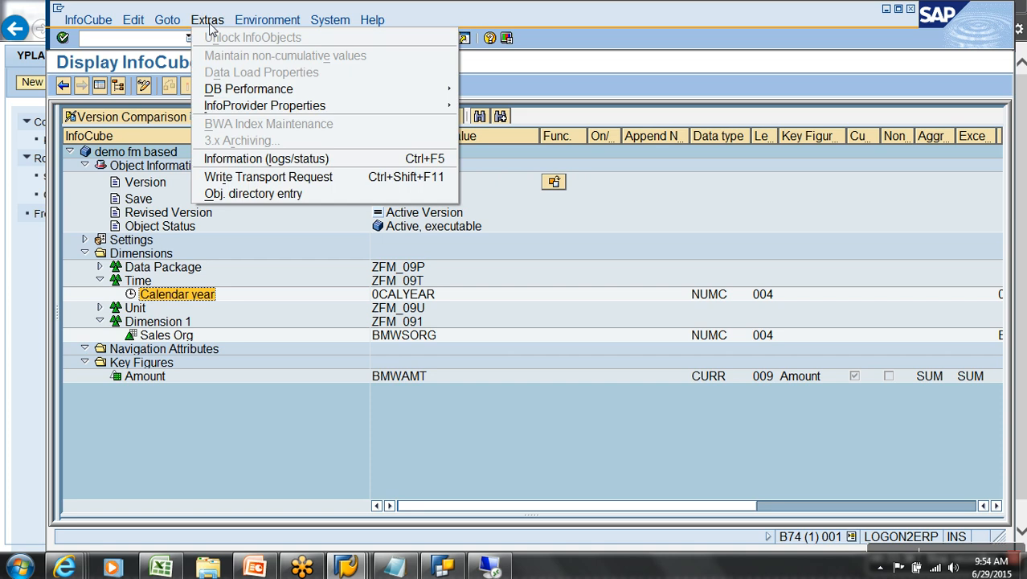
{"action": "left_click", "coordinate": [291, 160]}
{"action": "left_click", "coordinate": [479, 177]}
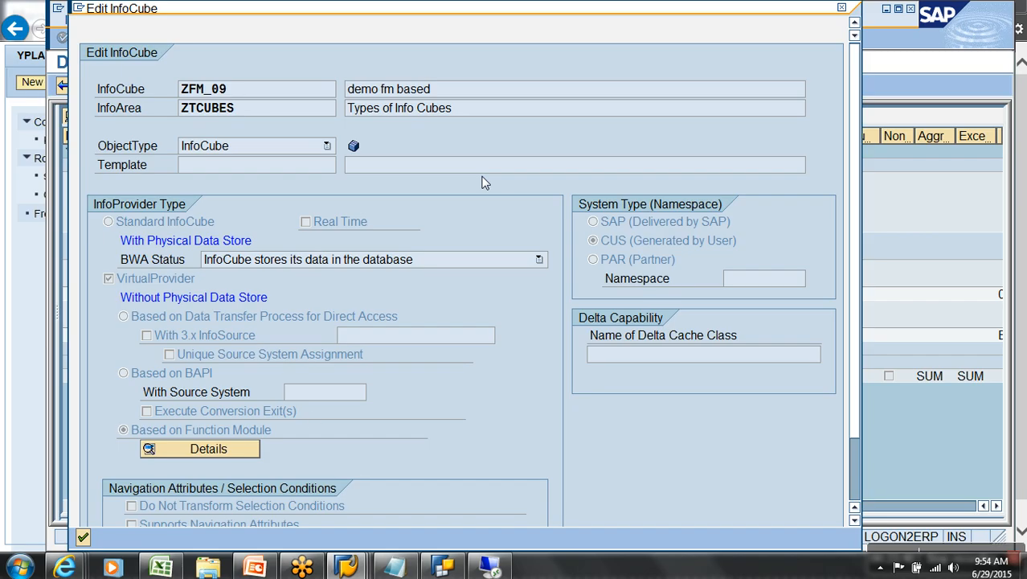
Display the function module details of ZFM_09, copy the name YFM_VIRTUAL, and close the property dialogs.
{"action": "left_click", "coordinate": [232, 450]}
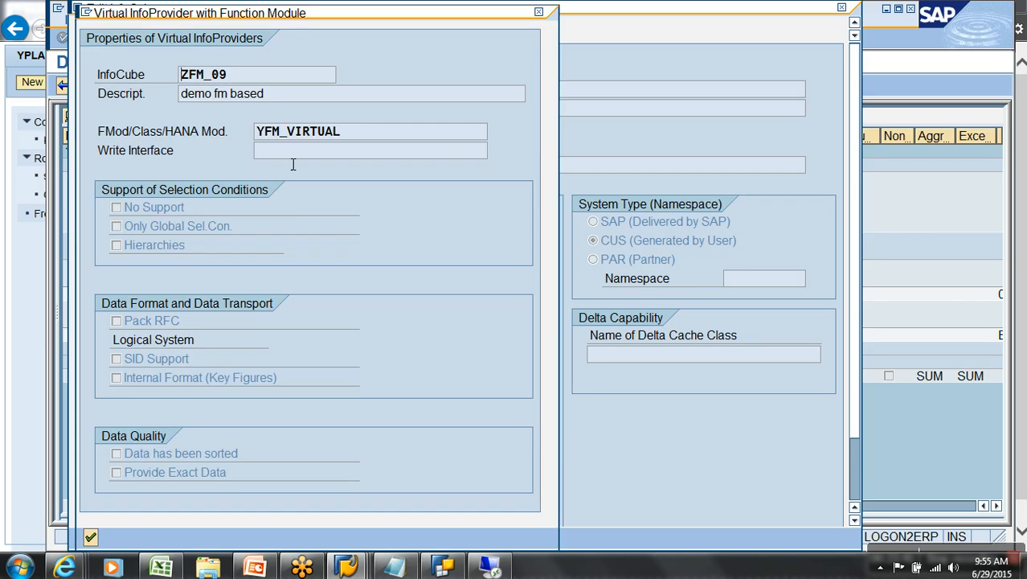
{"action": "left_click", "coordinate": [308, 139]}
{"action": "left_click_drag", "start_coordinate": [369, 143], "coordinate": [256, 132]}
{"action": "key", "text": "ctrl+c"}
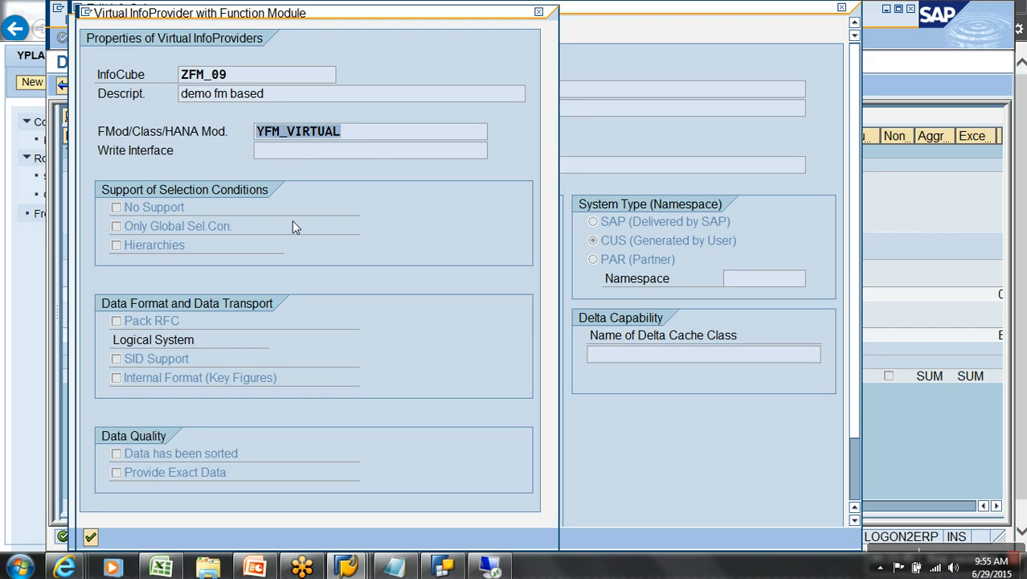
{"action": "left_click", "coordinate": [90, 536]}
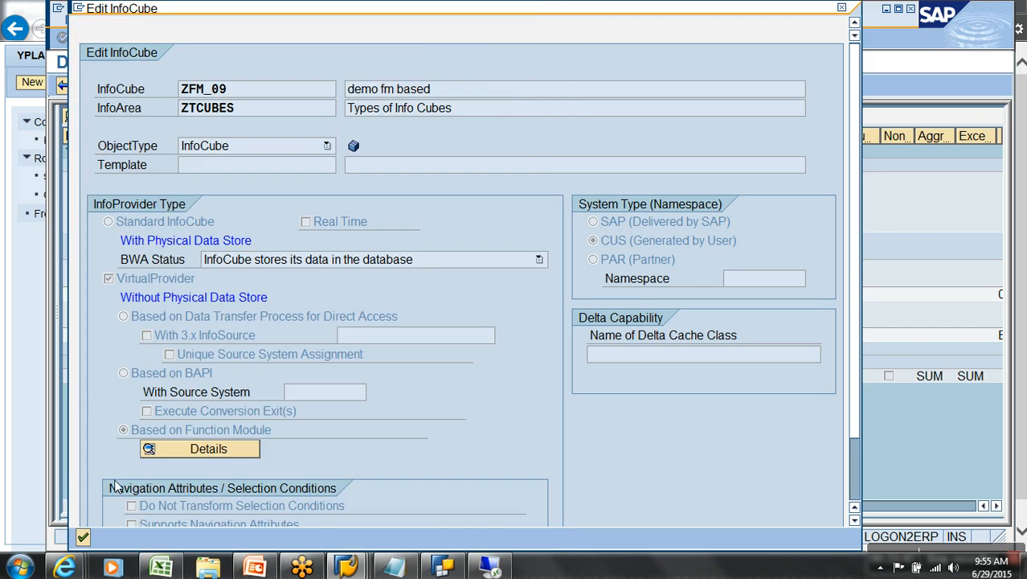
{"action": "left_click", "coordinate": [83, 537]}
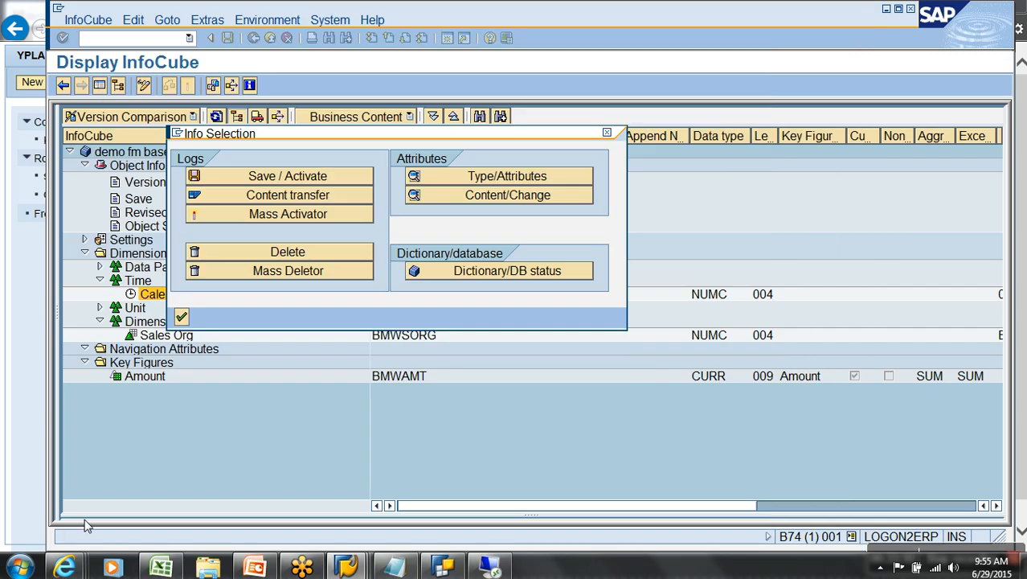
{"action": "left_click", "coordinate": [182, 317]}
Run /ose37 to open the Function Builder in a new session and display the source code of YFM_VIRTUAL.
{"action": "type", "text": "/ose37"}
{"action": "key", "text": "Return"}
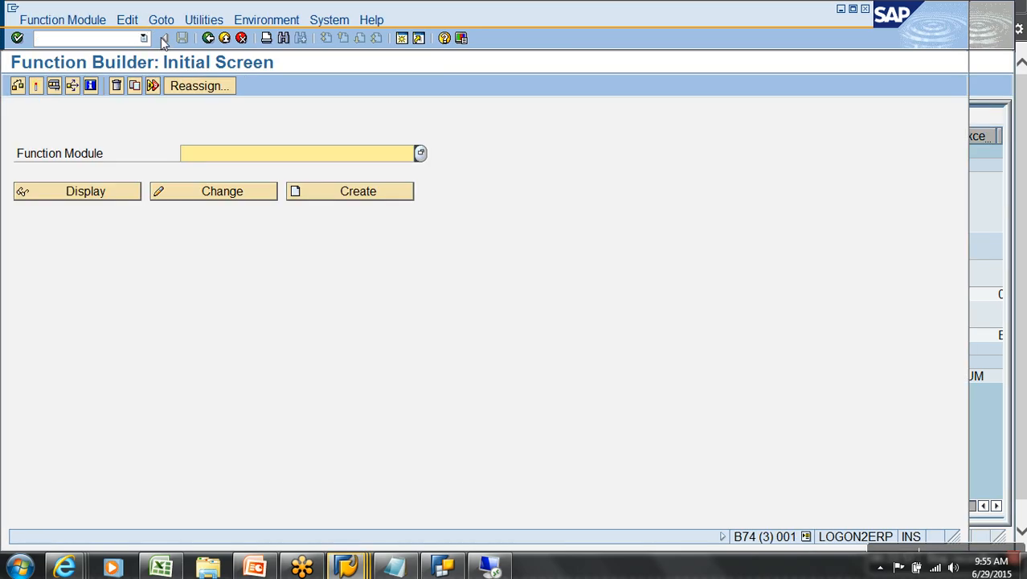
{"action": "key", "text": "ctrl+v"}
{"action": "left_click", "coordinate": [113, 196]}
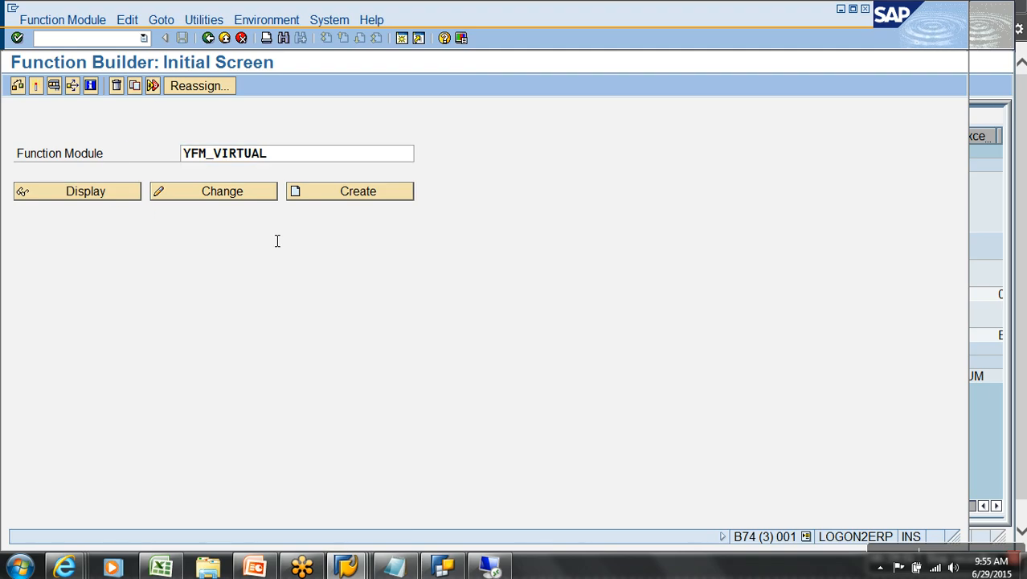
{"action": "scroll", "coordinate": [303, 366], "scroll_direction": "down", "scroll_amount": 5}
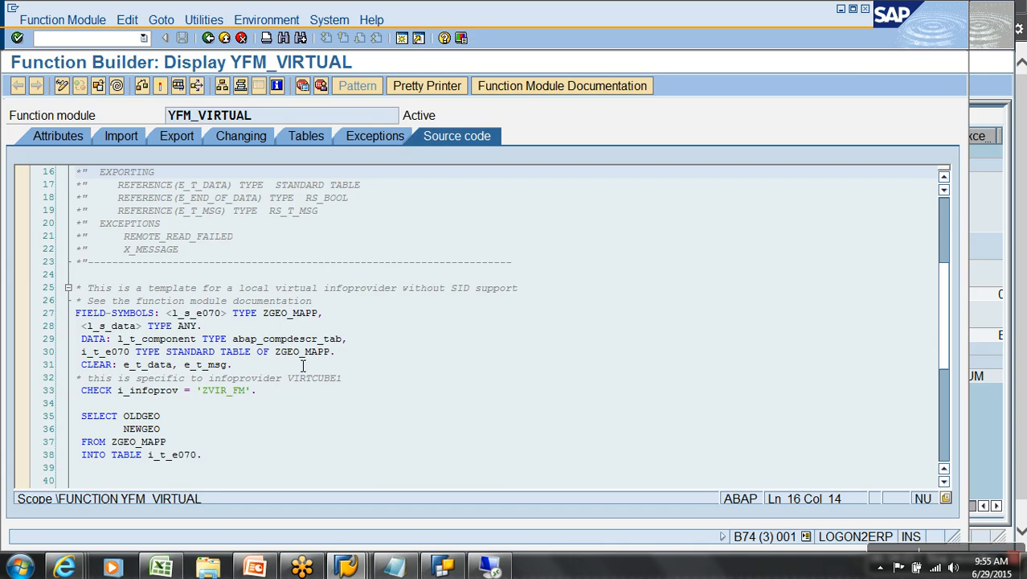
{"action": "scroll", "coordinate": [302, 366], "scroll_direction": "down", "scroll_amount": 1}
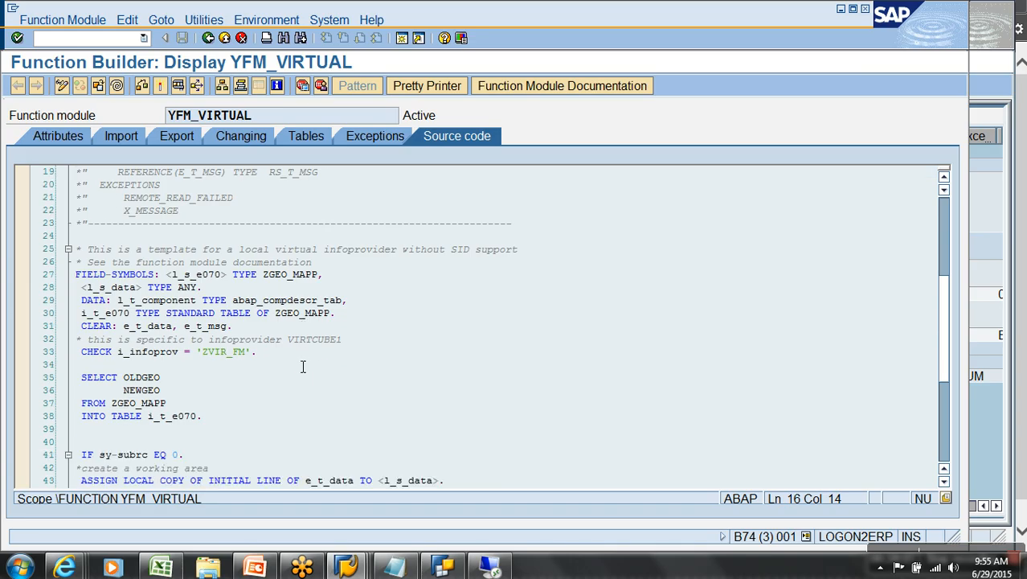
{"action": "scroll", "coordinate": [270, 382], "scroll_direction": "down", "scroll_amount": 1}
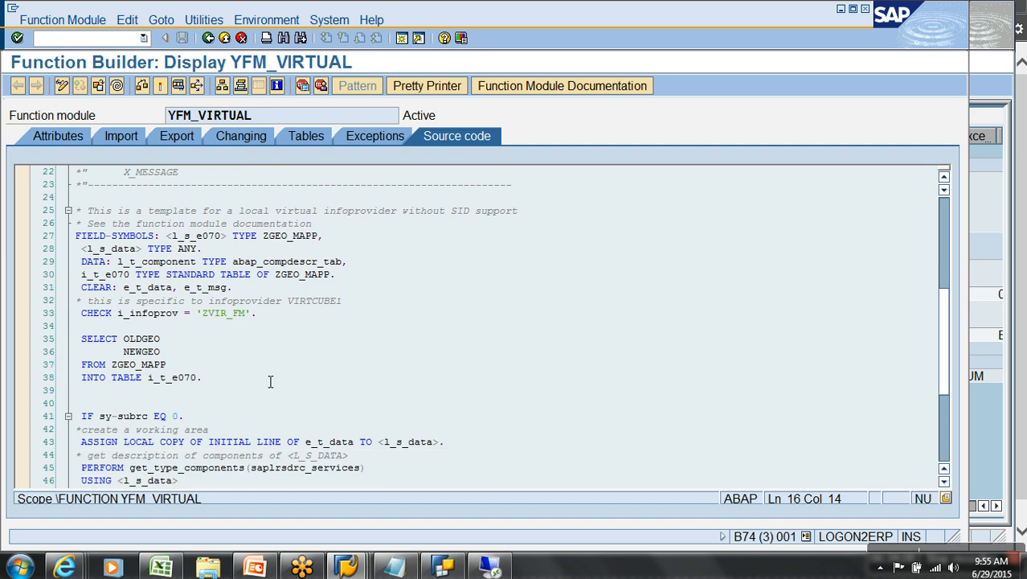
Display the definition and contents of table ZGEO_MAPP used in the SELECT statement, and return to the source code.
{"action": "left_click", "coordinate": [138, 365]}
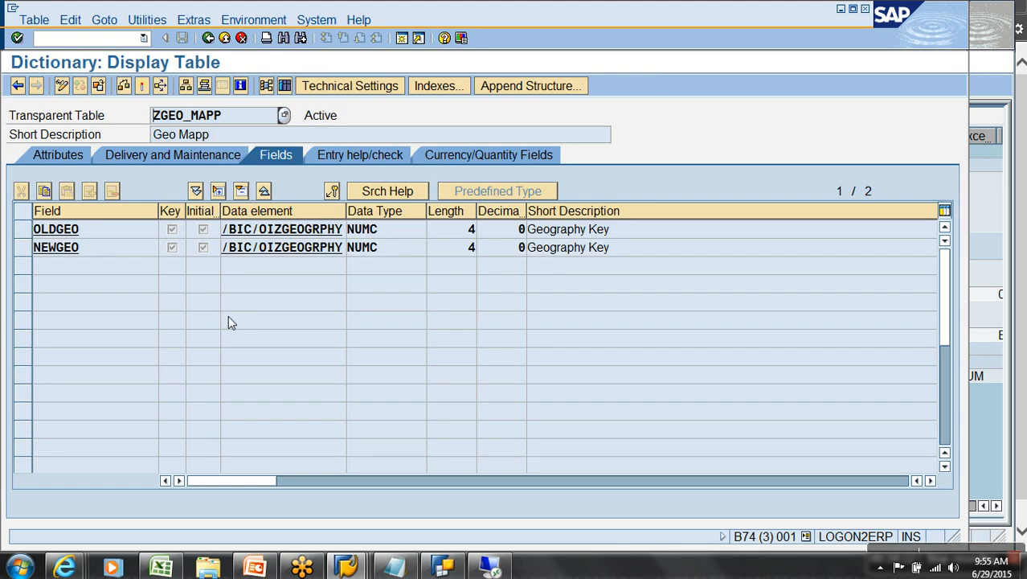
{"action": "left_click", "coordinate": [284, 86]}
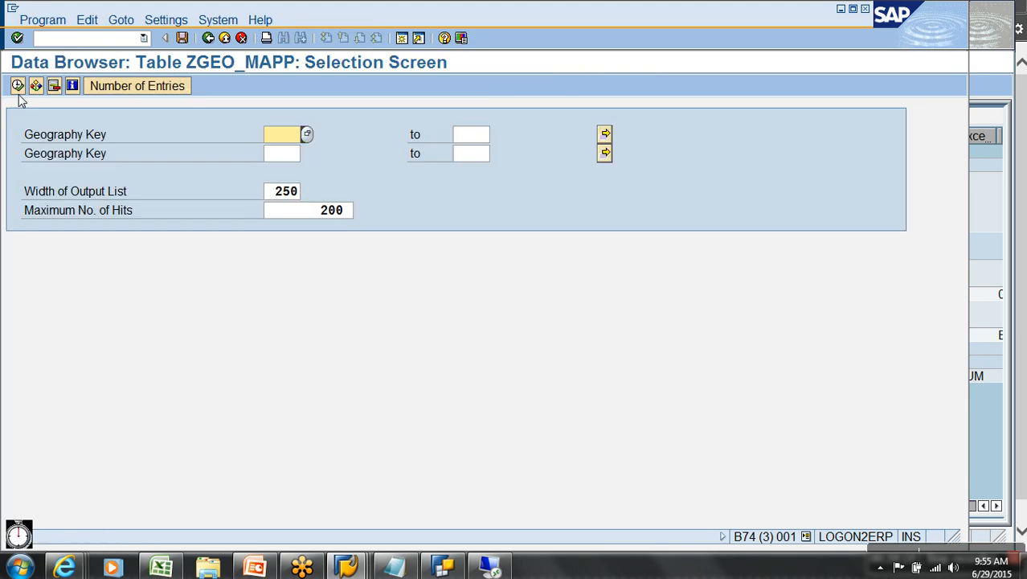
{"action": "left_click", "coordinate": [17, 85]}
{"action": "left_click", "coordinate": [157, 117]}
{"action": "left_click", "coordinate": [207, 39]}
{"action": "left_click", "coordinate": [208, 38]}
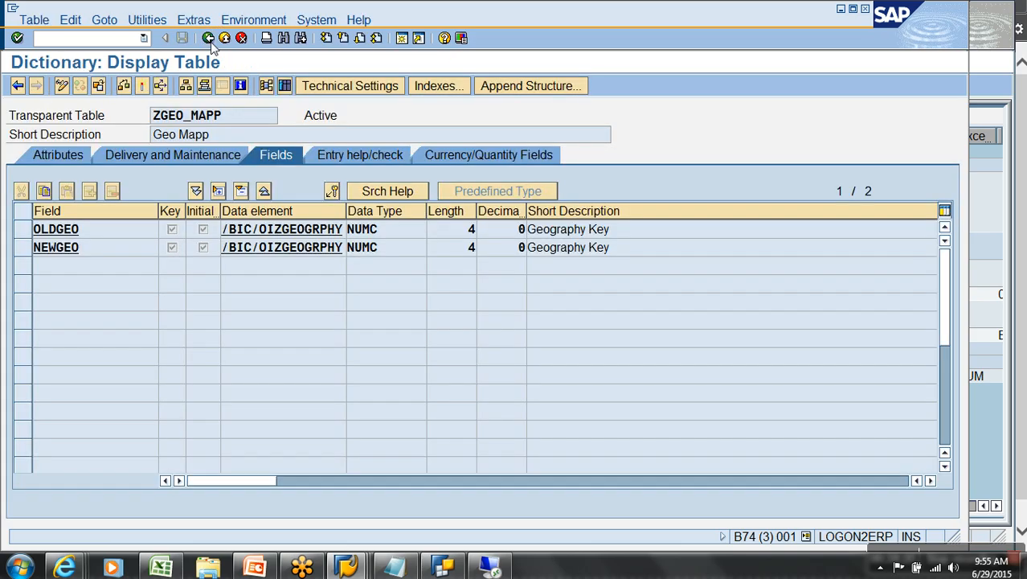
{"action": "left_click", "coordinate": [207, 39]}
Examine the YFM_VIRTUAL source code from the ZGEO_MAPP selection through the loop that fills e_t_data to ENDFUNCTION.
{"action": "scroll", "coordinate": [230, 416], "scroll_direction": "down", "scroll_amount": 3}
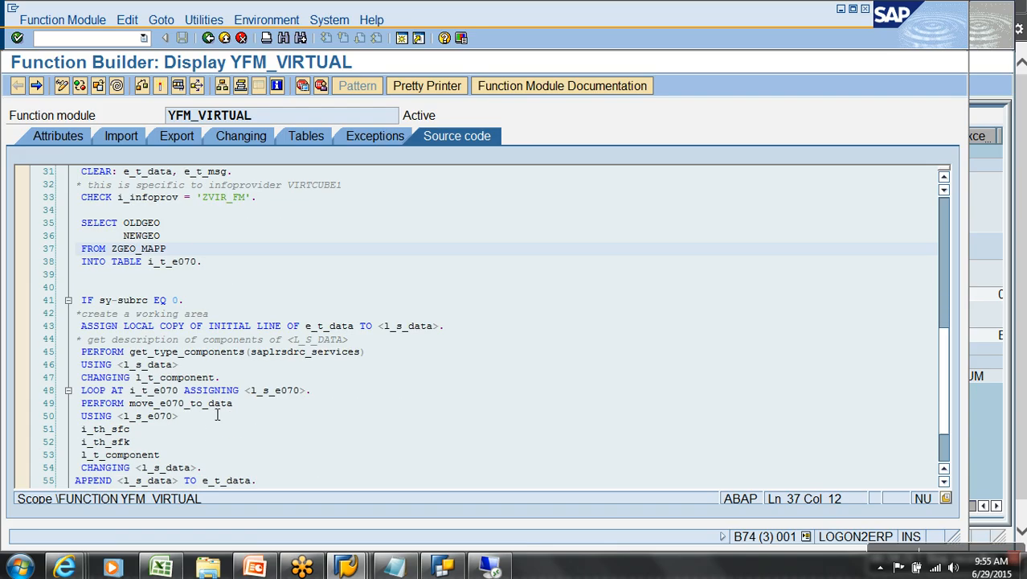
{"action": "scroll", "coordinate": [211, 426], "scroll_direction": "down", "scroll_amount": 3}
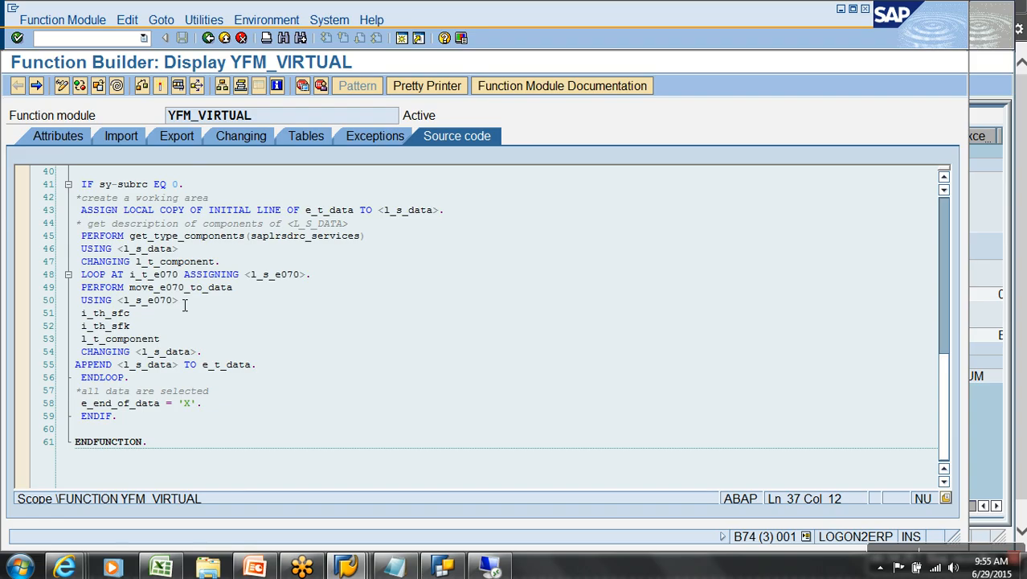
{"action": "scroll", "coordinate": [184, 304], "scroll_direction": "up", "scroll_amount": 4}
{"action": "scroll", "coordinate": [184, 303], "scroll_direction": "up", "scroll_amount": 4}
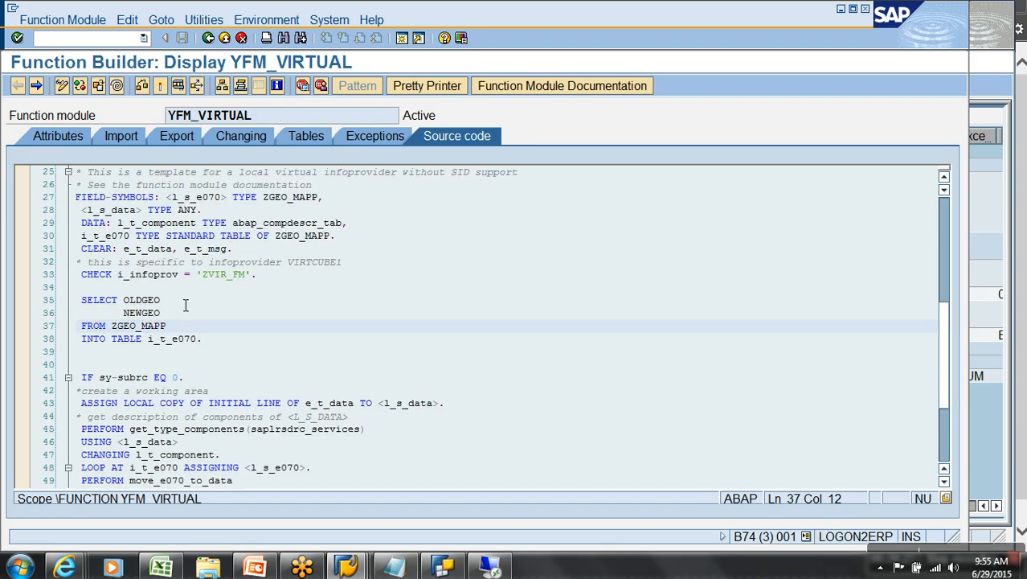
{"action": "scroll", "coordinate": [184, 304], "scroll_direction": "down", "scroll_amount": 4}
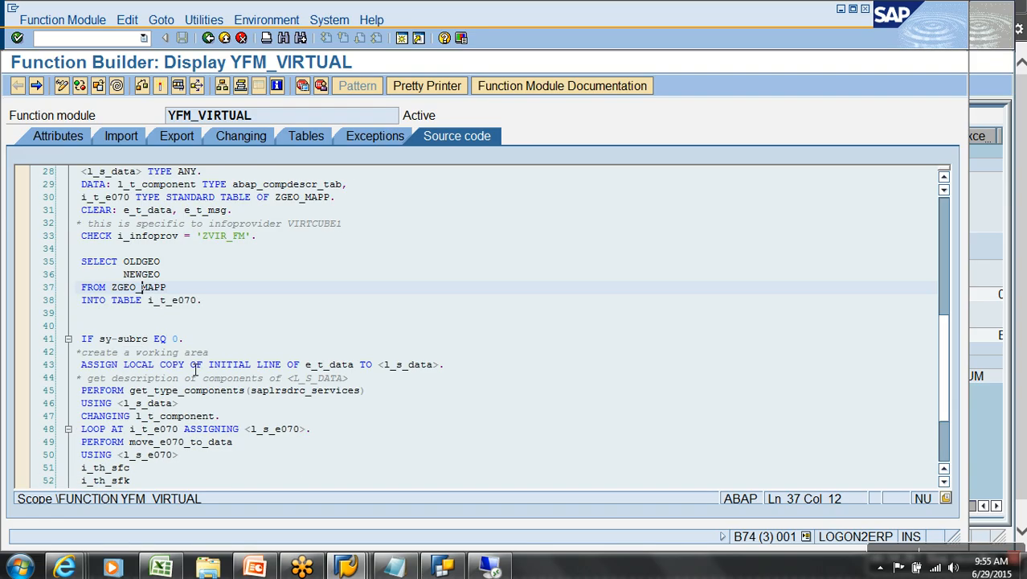
{"action": "scroll", "coordinate": [196, 369], "scroll_direction": "down", "scroll_amount": 1}
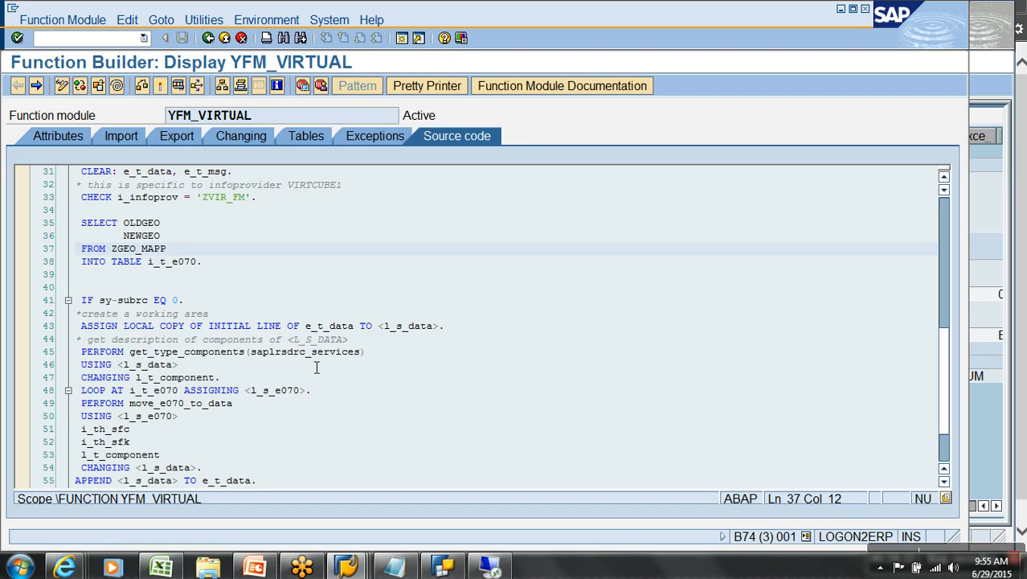
{"action": "scroll", "coordinate": [341, 371], "scroll_direction": "down", "scroll_amount": 1}
{"action": "scroll", "coordinate": [342, 372], "scroll_direction": "down", "scroll_amount": 2}
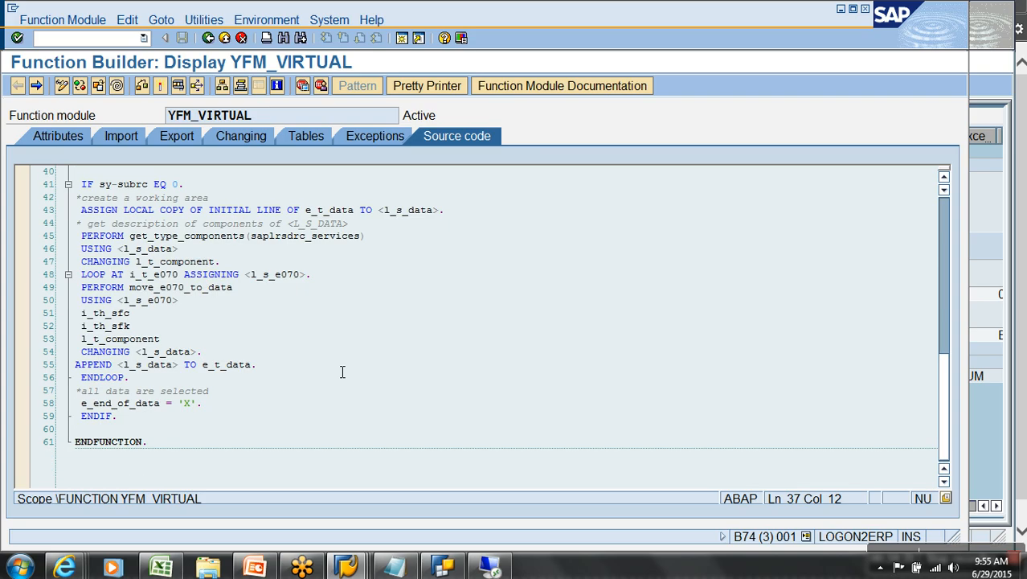
{"action": "scroll", "coordinate": [342, 372], "scroll_direction": "up", "scroll_amount": 11}
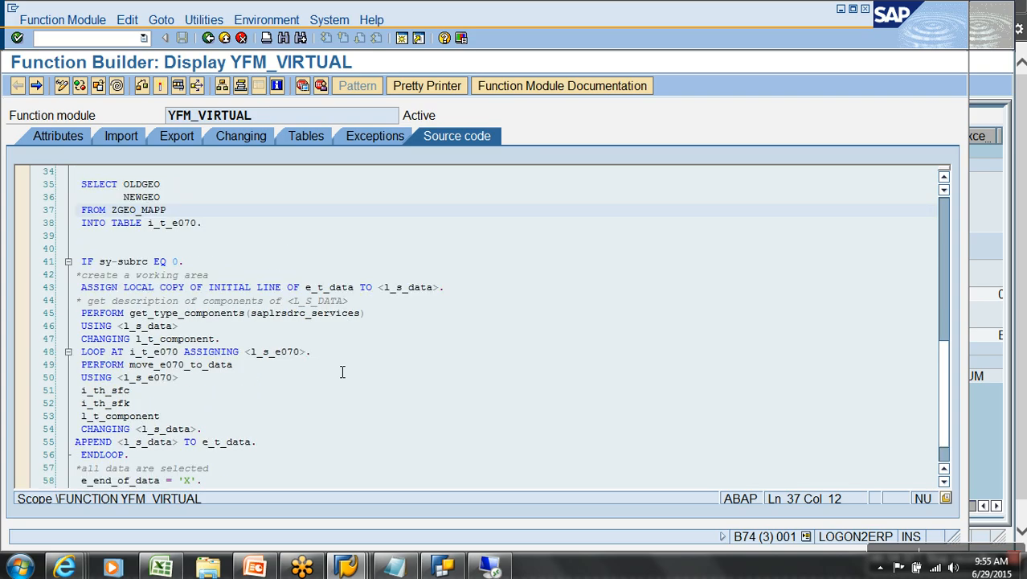
{"action": "scroll", "coordinate": [341, 373], "scroll_direction": "down", "scroll_amount": 4}
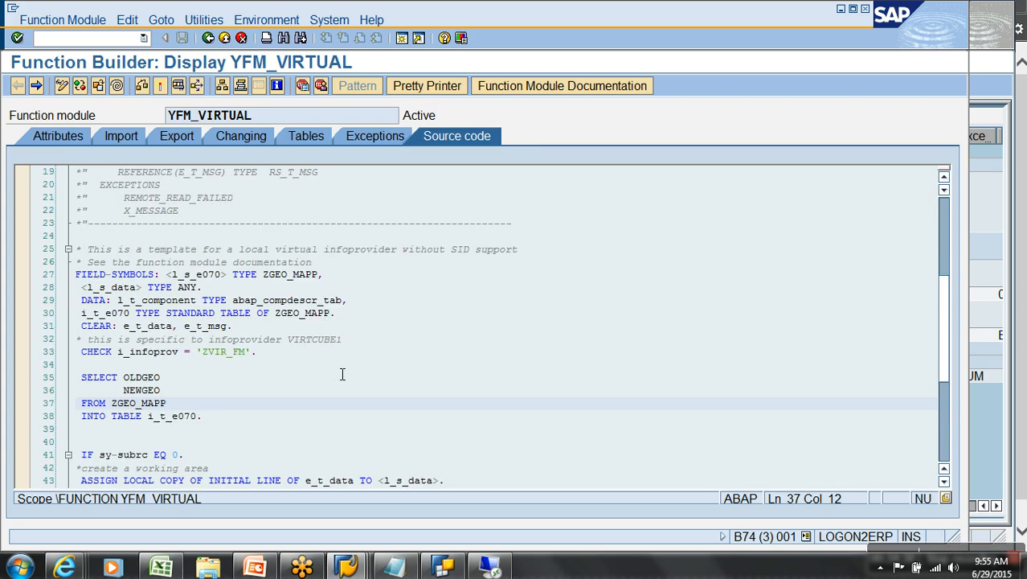
{"action": "scroll", "coordinate": [341, 374], "scroll_direction": "down", "scroll_amount": 4}
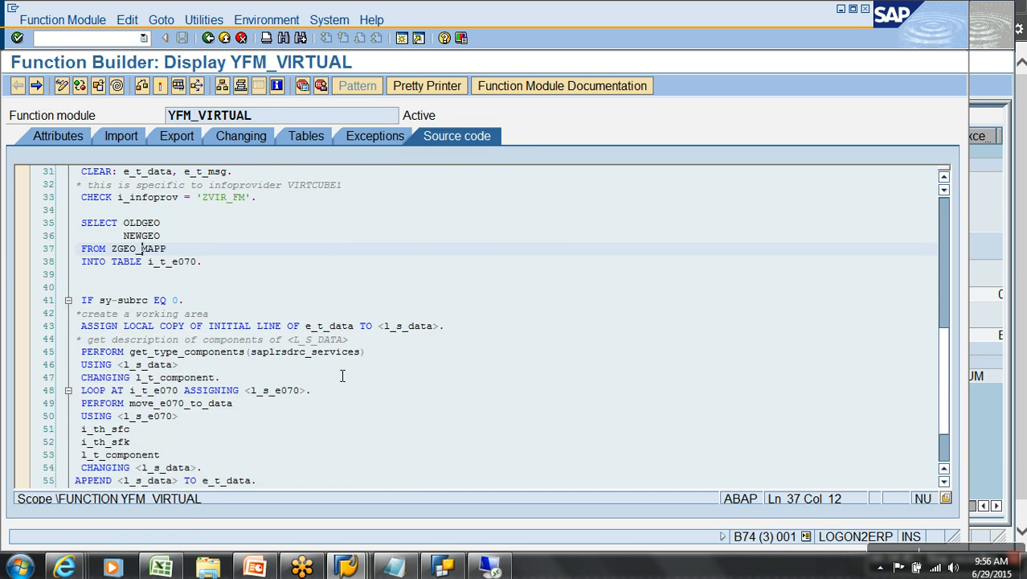
Display the get_type_components subroutine called in YFM_VIRTUAL, and return to the function module's source code.
{"action": "left_click", "coordinate": [217, 354]}
{"action": "double_click", "coordinate": [217, 358]}
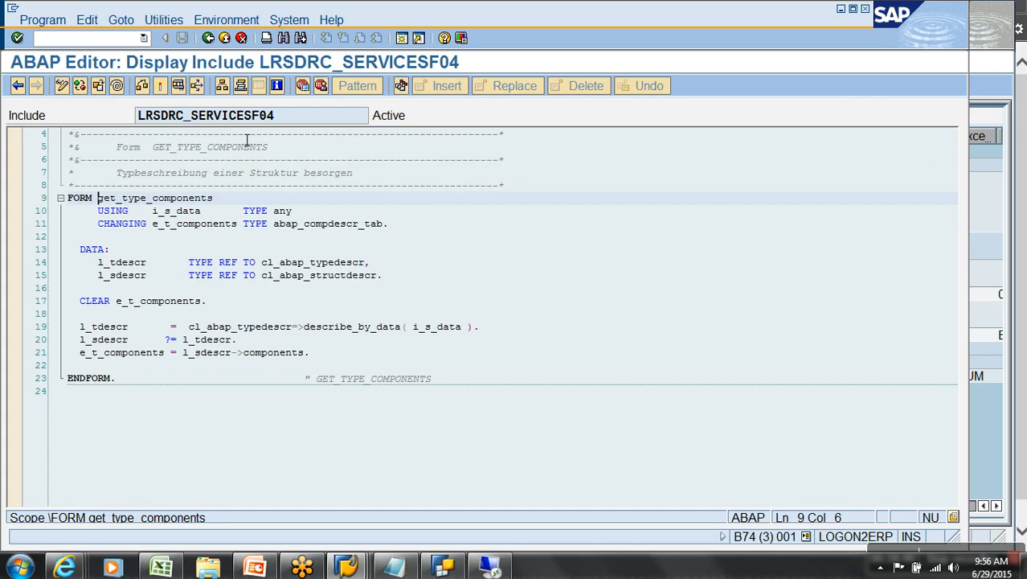
{"action": "left_click", "coordinate": [209, 38]}
{"action": "scroll", "coordinate": [289, 377], "scroll_direction": "down", "scroll_amount": 4}
{"action": "scroll", "coordinate": [289, 377], "scroll_direction": "up", "scroll_amount": 11}
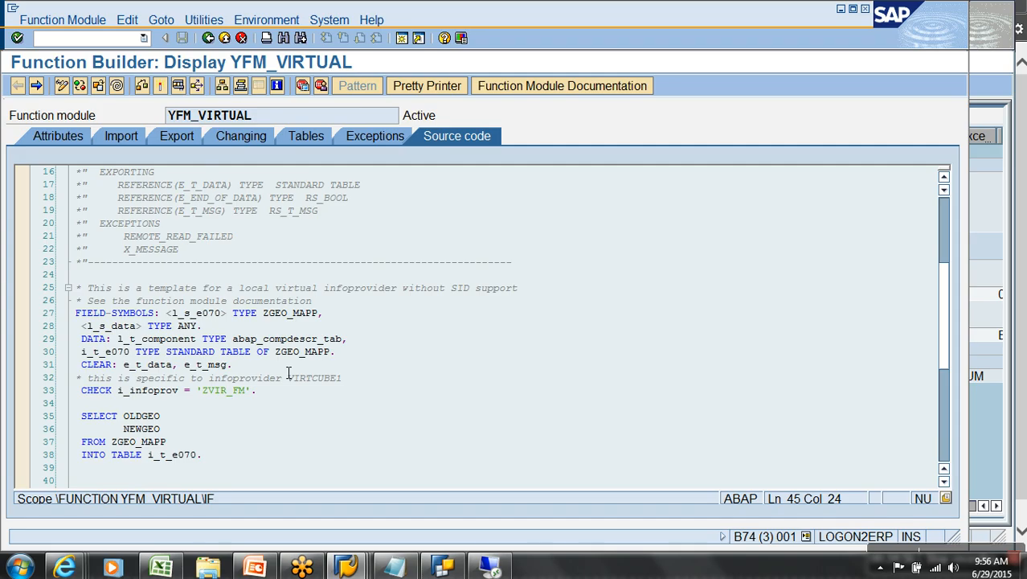
Examine the table and export parameters of YFM_VIRTUAL, highlighting E_T_DATA, and return to the source code.
{"action": "left_click", "coordinate": [312, 136]}
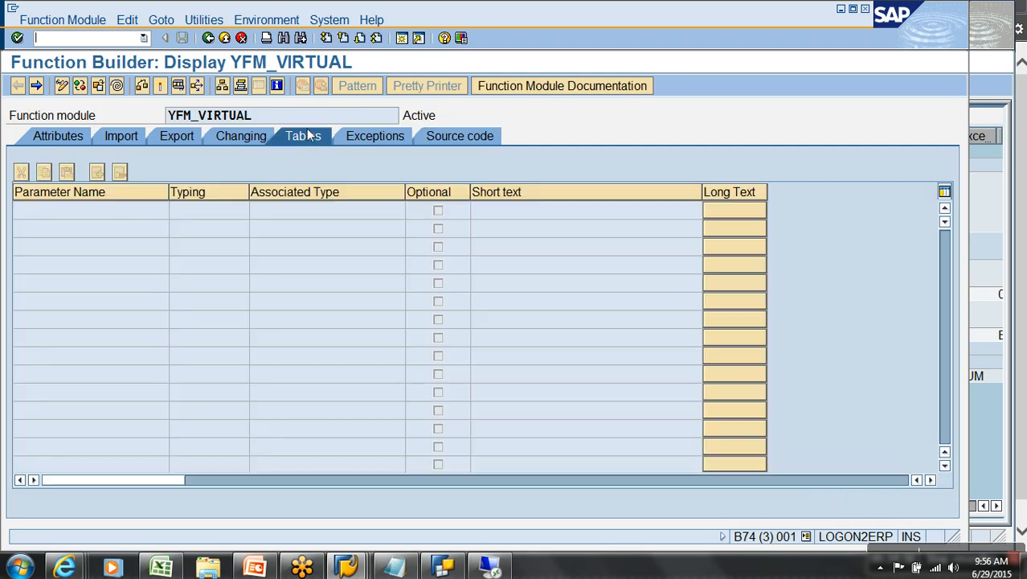
{"action": "left_click", "coordinate": [173, 138]}
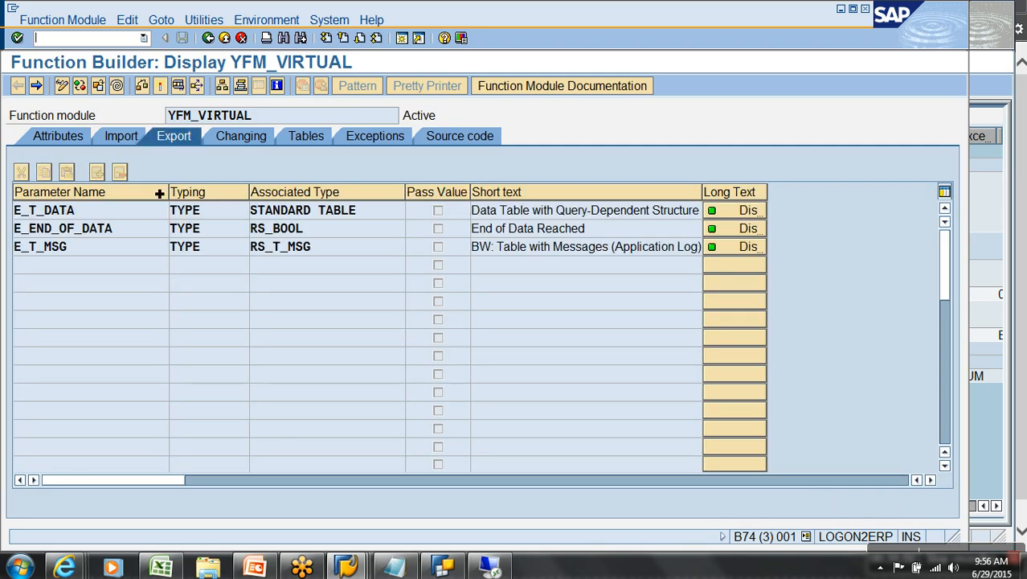
{"action": "left_click_drag", "start_coordinate": [84, 216], "coordinate": [14, 212]}
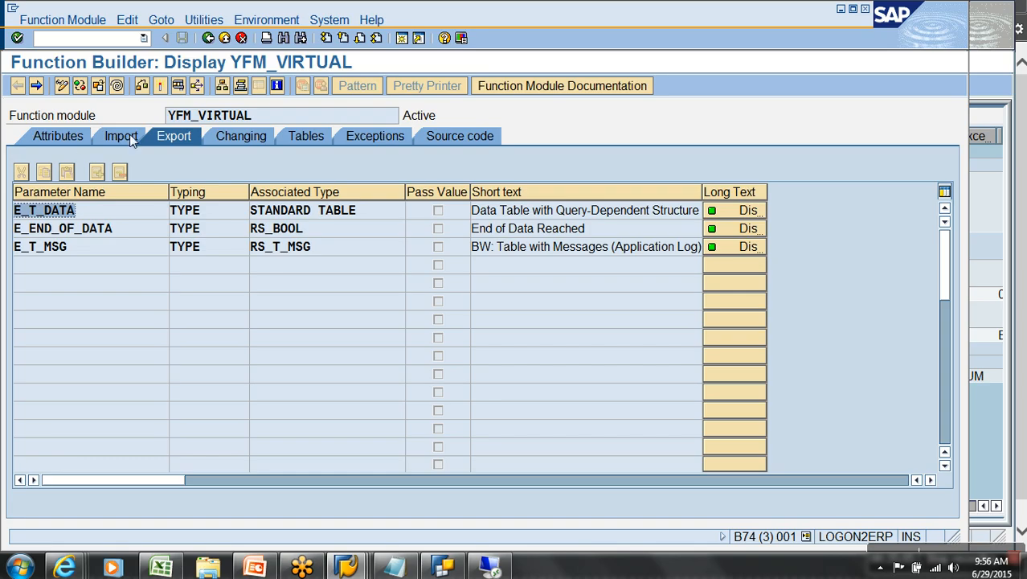
{"action": "left_click", "coordinate": [449, 140]}
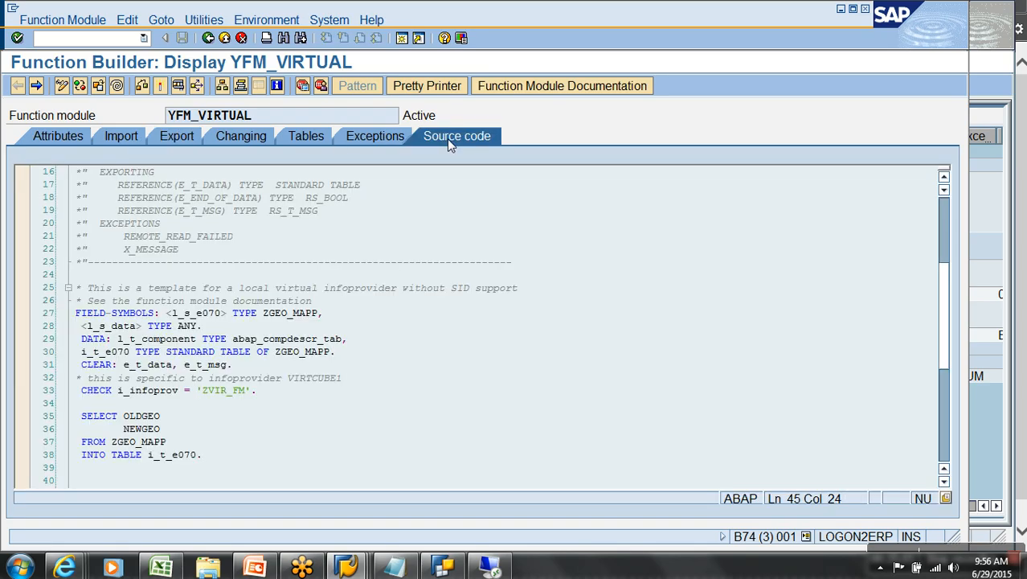
Display the move_e070_to_data subroutine called in the loop and examine its code from the declarations to ENDFORM.
{"action": "left_click", "coordinate": [391, 352]}
{"action": "scroll", "coordinate": [398, 362], "scroll_direction": "down", "scroll_amount": 8}
{"action": "left_click", "coordinate": [207, 290]}
{"action": "left_click", "coordinate": [170, 314]}
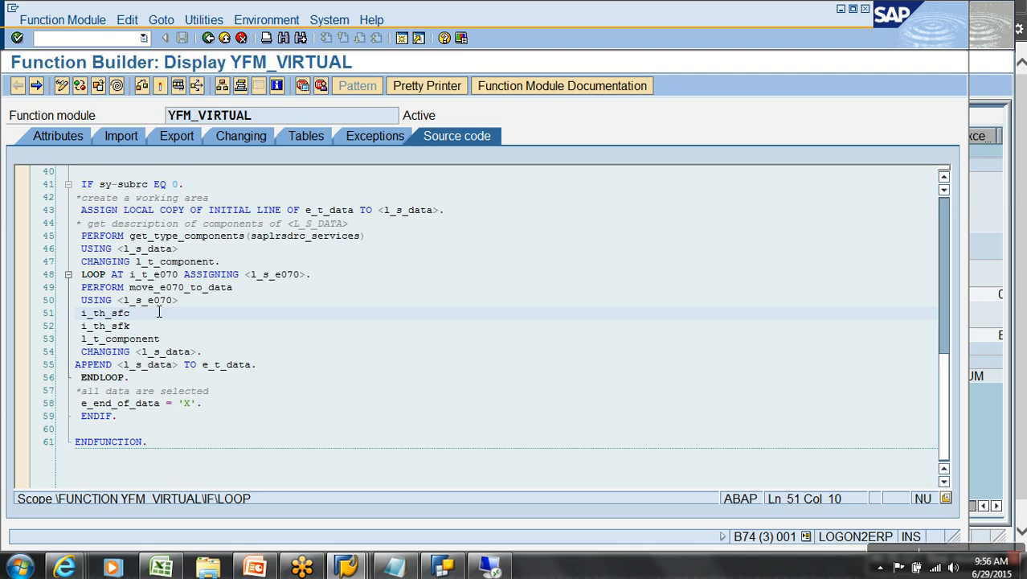
{"action": "double_click", "coordinate": [194, 291]}
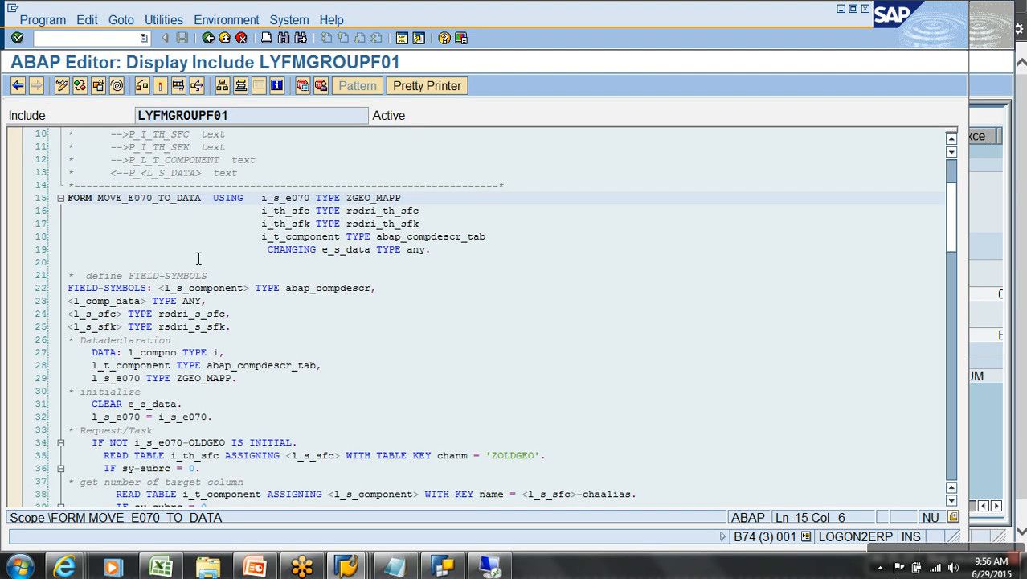
{"action": "scroll", "coordinate": [203, 254], "scroll_direction": "down", "scroll_amount": 7}
{"action": "scroll", "coordinate": [203, 254], "scroll_direction": "down", "scroll_amount": 20}
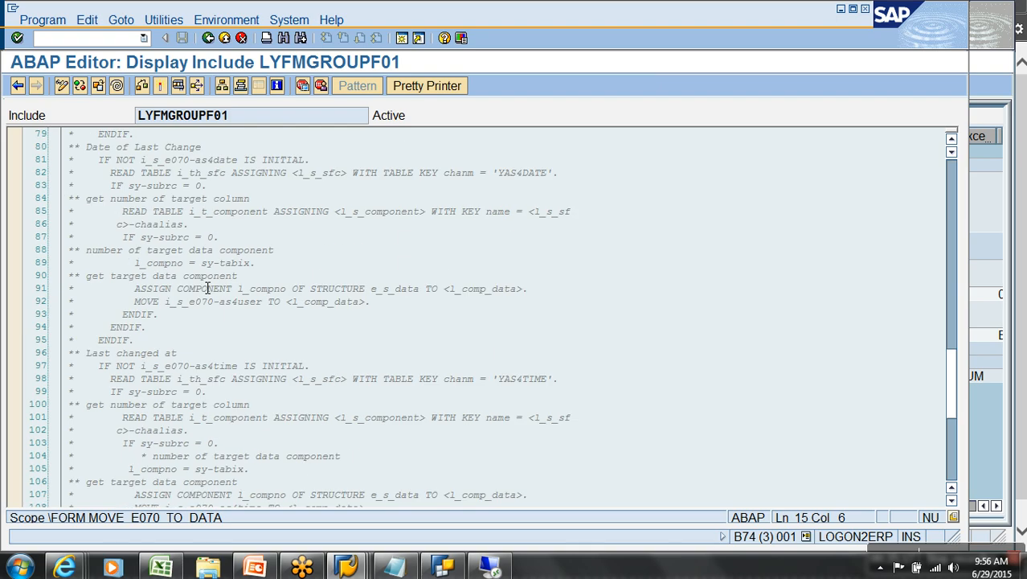
{"action": "scroll", "coordinate": [208, 293], "scroll_direction": "down", "scroll_amount": 12}
{"action": "scroll", "coordinate": [207, 292], "scroll_direction": "up", "scroll_amount": 20}
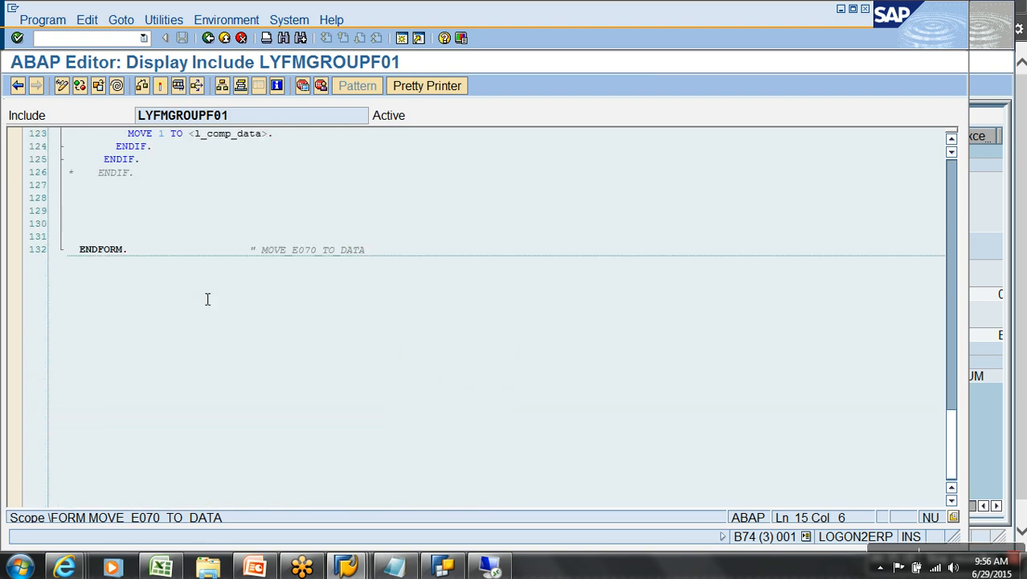
{"action": "scroll", "coordinate": [207, 300], "scroll_direction": "up", "scroll_amount": 10}
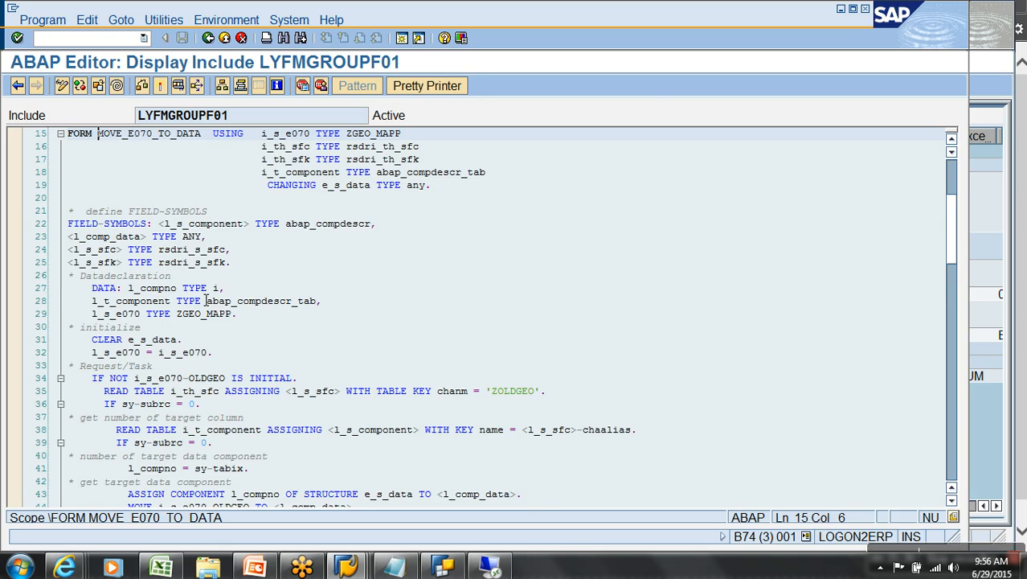
{"action": "left_click", "coordinate": [284, 291]}
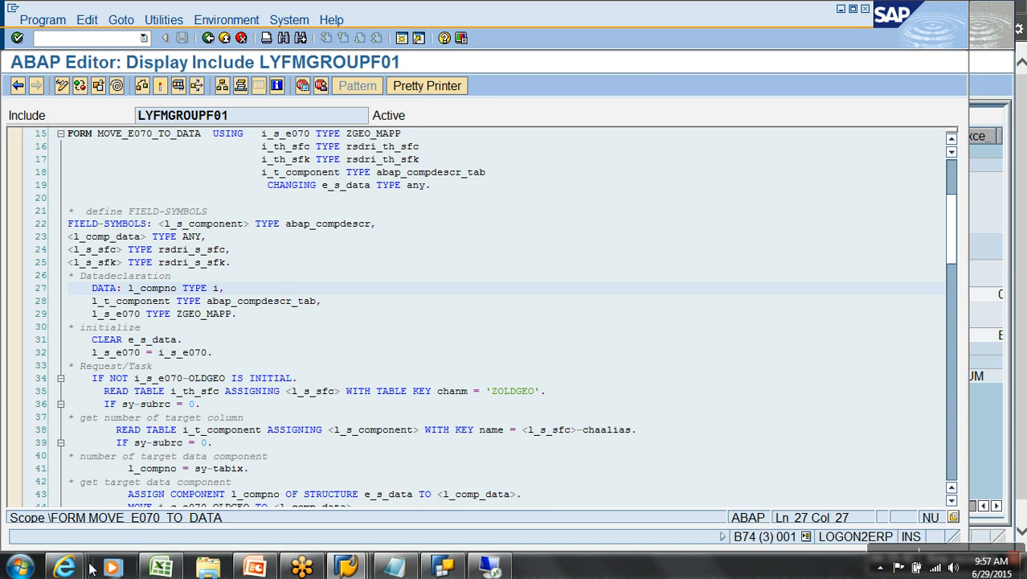
Switch to the browser showing the YPLAN report and close its window.
{"action": "mouse_move", "coordinate": [65, 568]}
{"action": "left_click", "coordinate": [409, 492]}
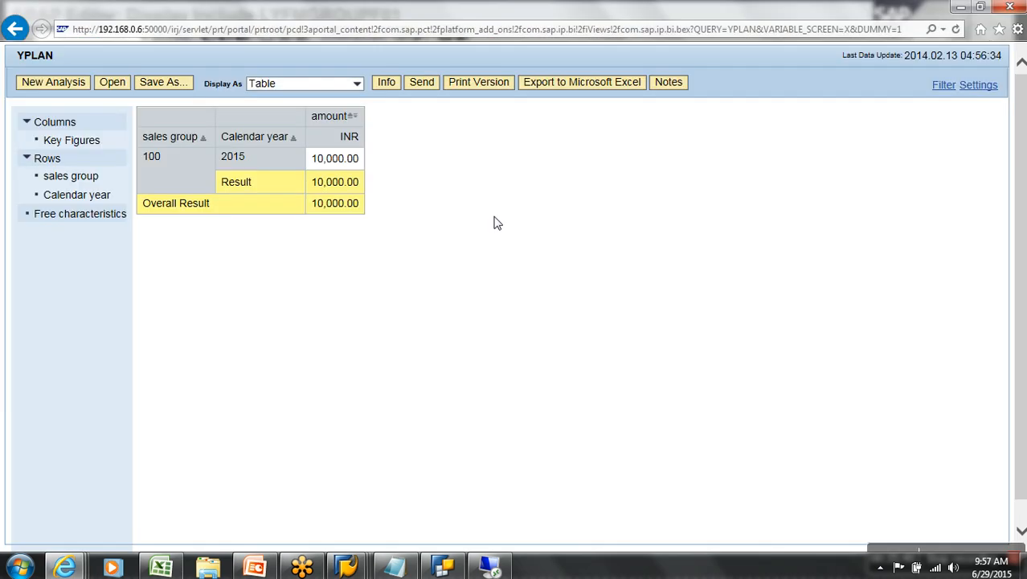
{"action": "left_click", "coordinate": [1010, 6]}
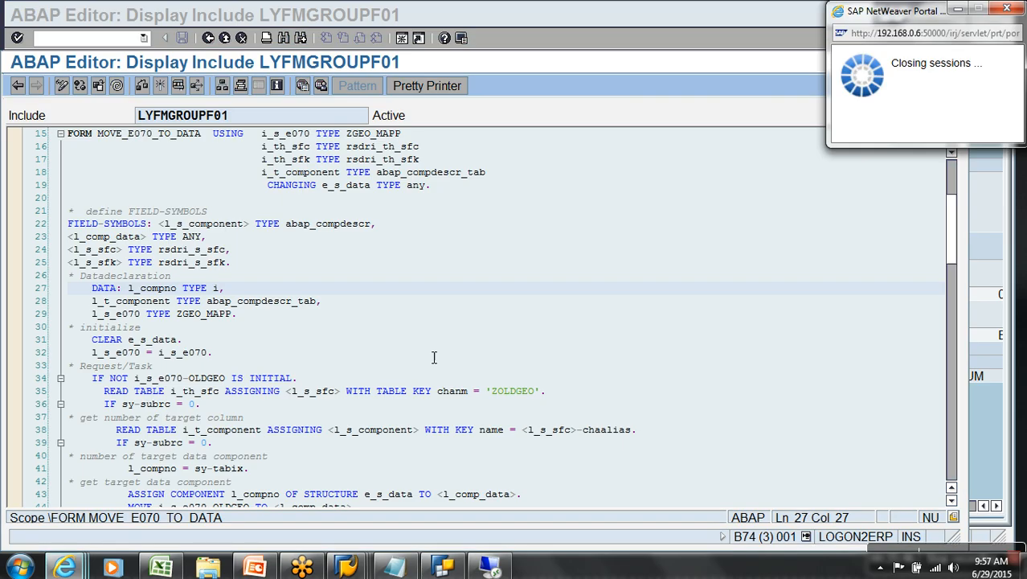
{"action": "mouse_move", "coordinate": [65, 567]}
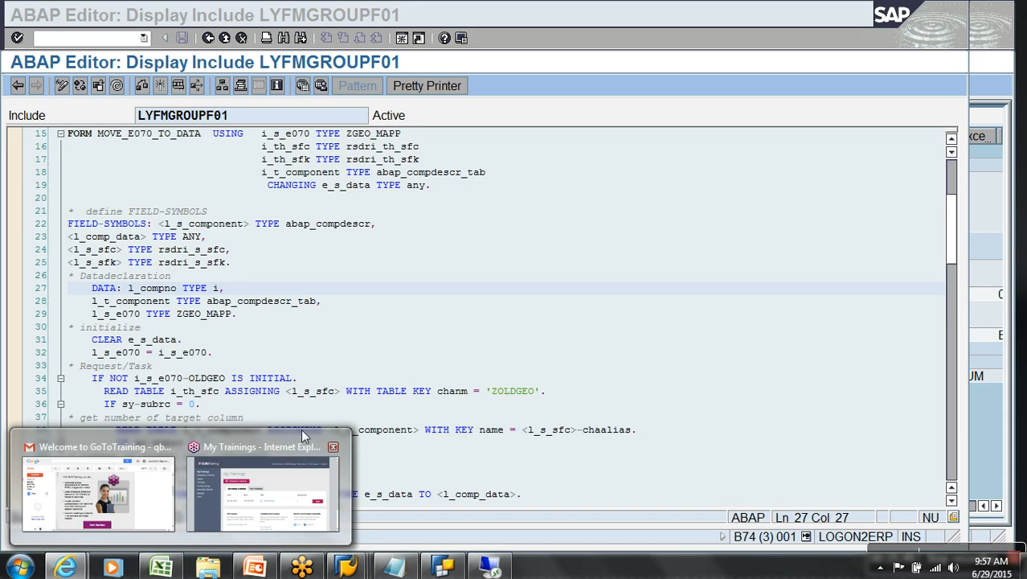
{"action": "left_click", "coordinate": [304, 472]}
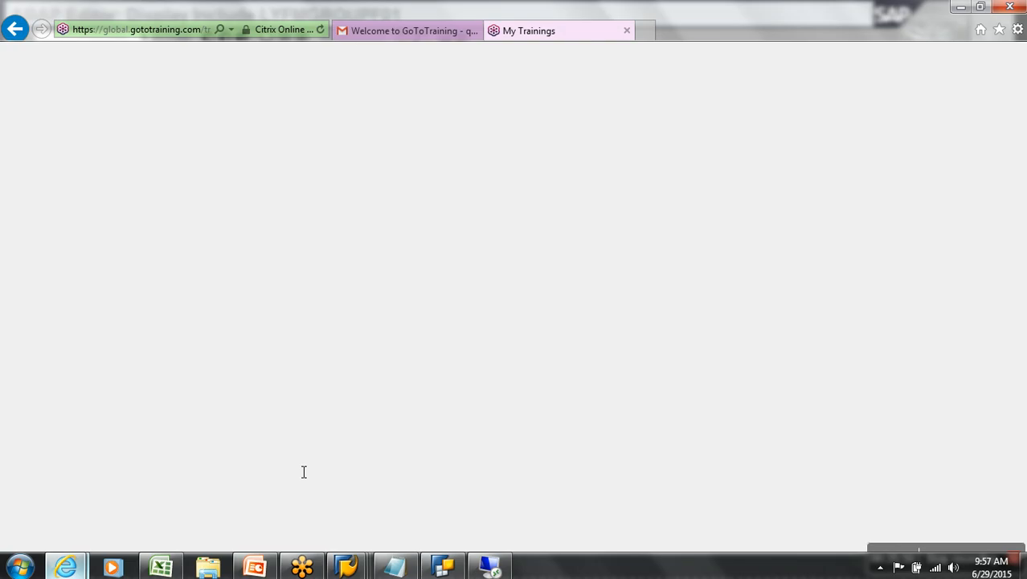
{"action": "left_click", "coordinate": [650, 30]}
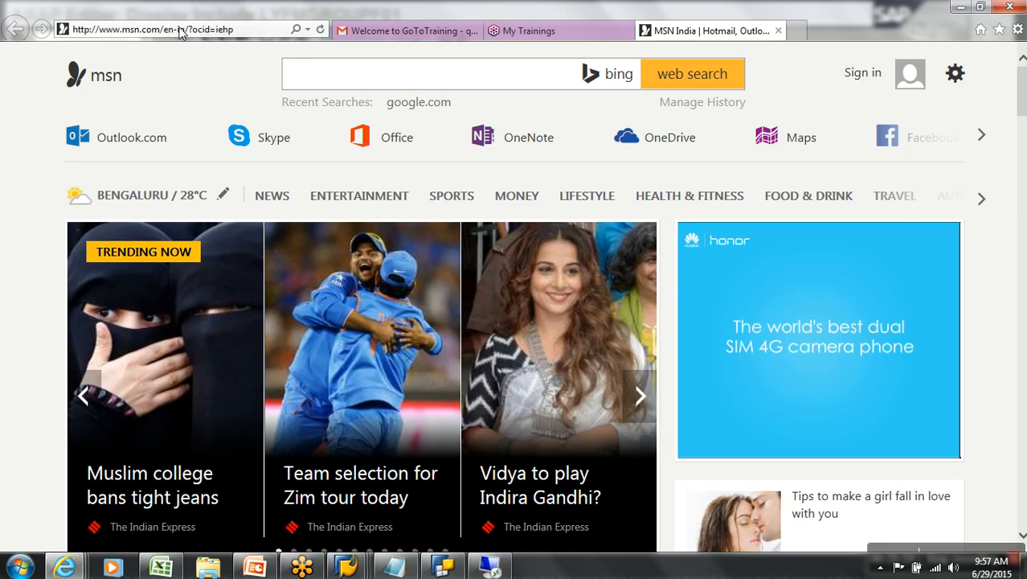
{"action": "left_click", "coordinate": [180, 30]}
{"action": "type", "text": "g"}
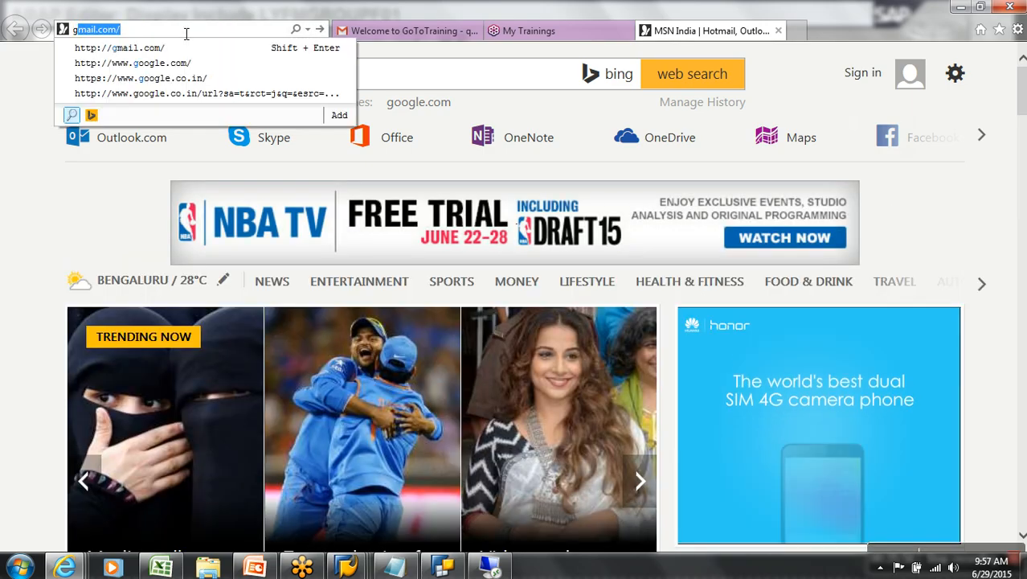
{"action": "key", "text": "Down"}
{"action": "key", "text": "Down"}
{"action": "key", "text": "Return"}
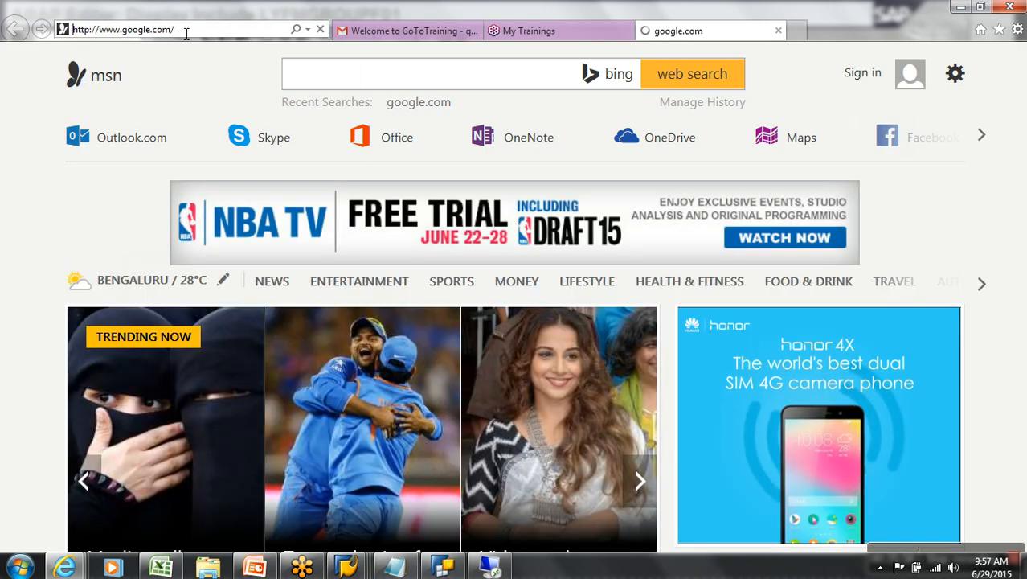
Search Google for "sap bw cube based on function module".
{"action": "type", "text": "sap bew"}
{"action": "key", "text": "BackSpace"}
{"action": "key", "text": "BackSpace"}
{"action": "type", "text": "w cube "}
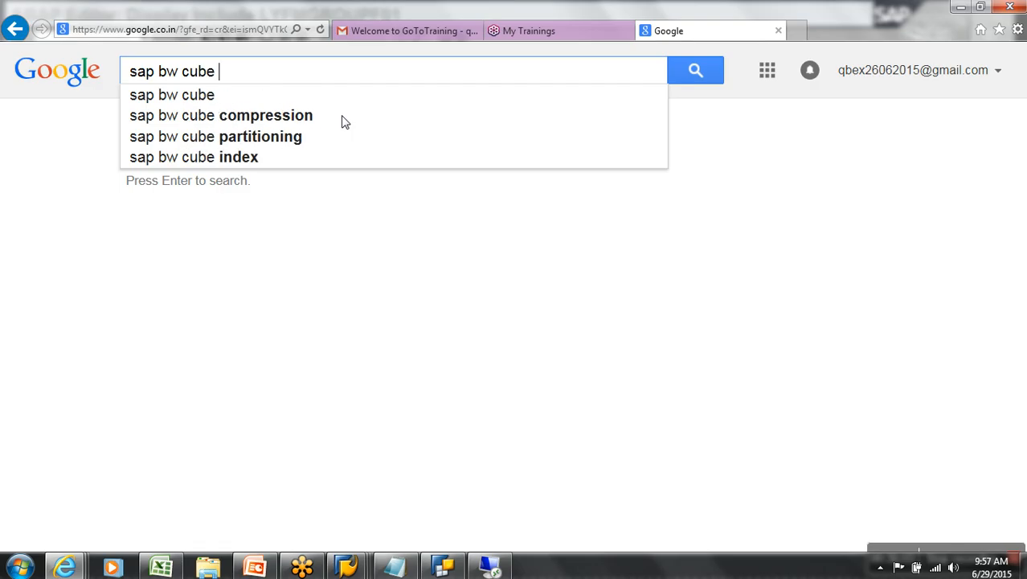
{"action": "type", "text": "based "}
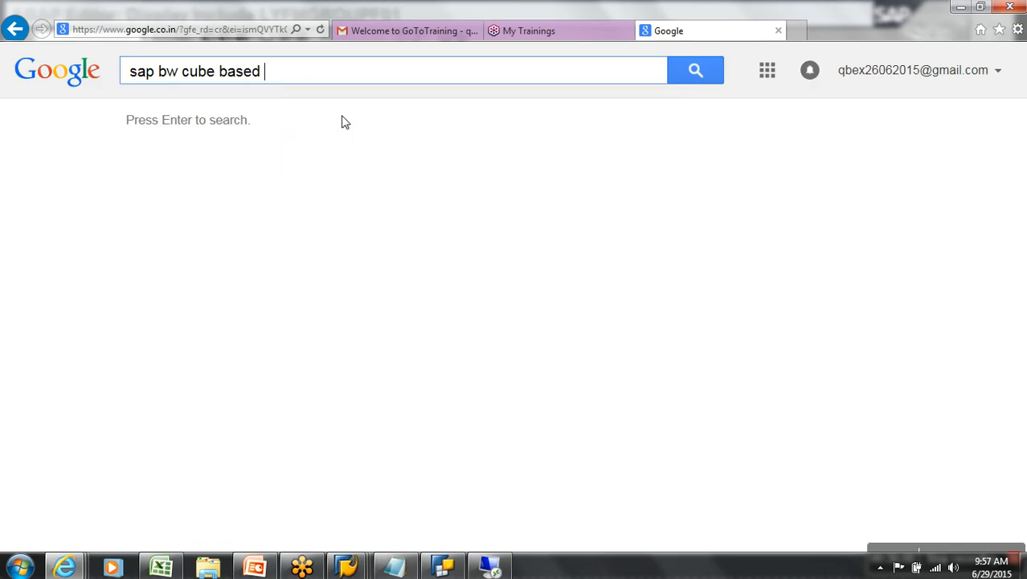
{"action": "type", "text": "on fun"}
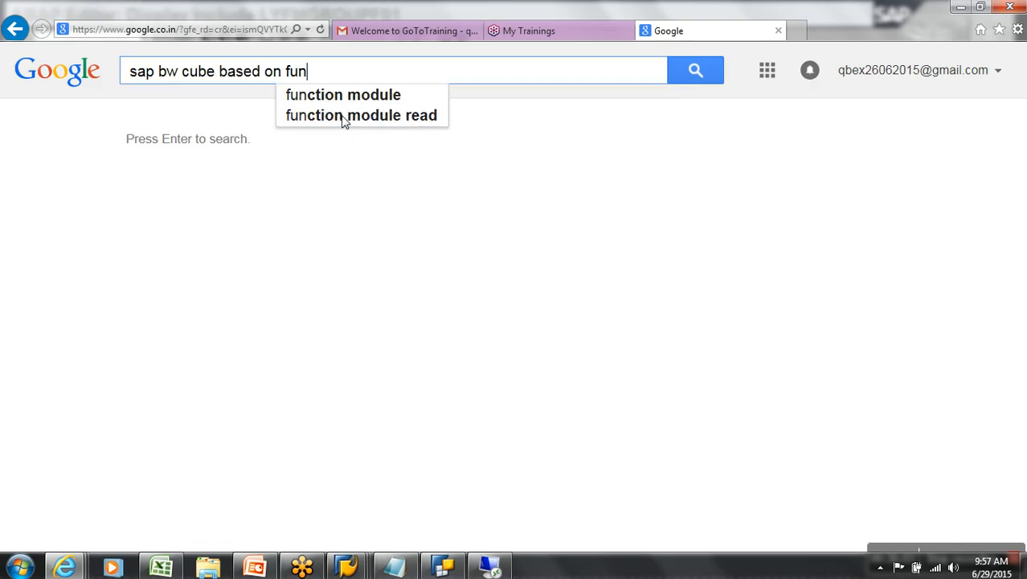
{"action": "key", "text": "Down"}
{"action": "key", "text": "Return"}
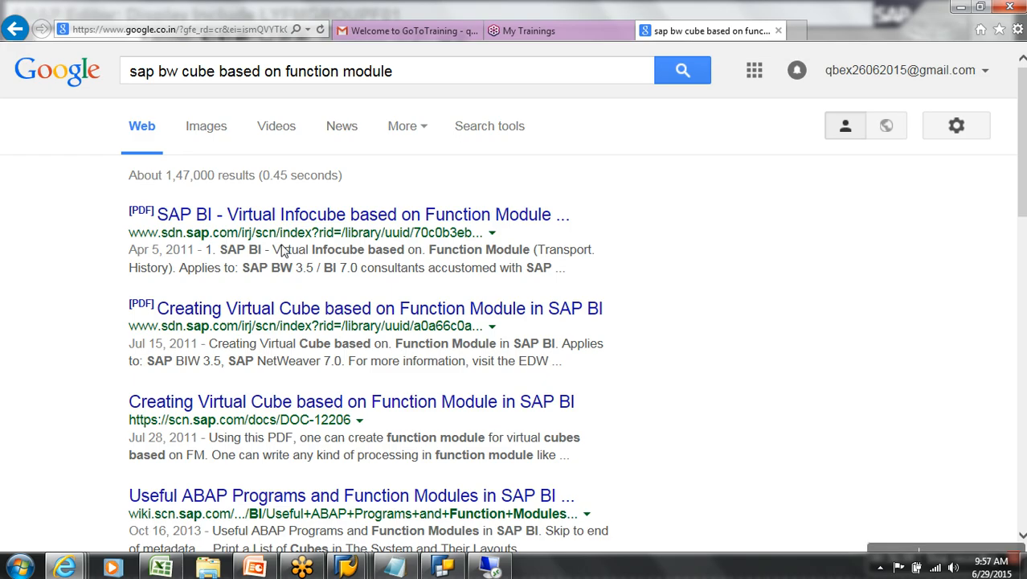
Open the PDF "SAP BI - Virtual Infocube based on Function Module" and examine its cube settings and the steps for fetching and moving data.
{"action": "left_click", "coordinate": [282, 222]}
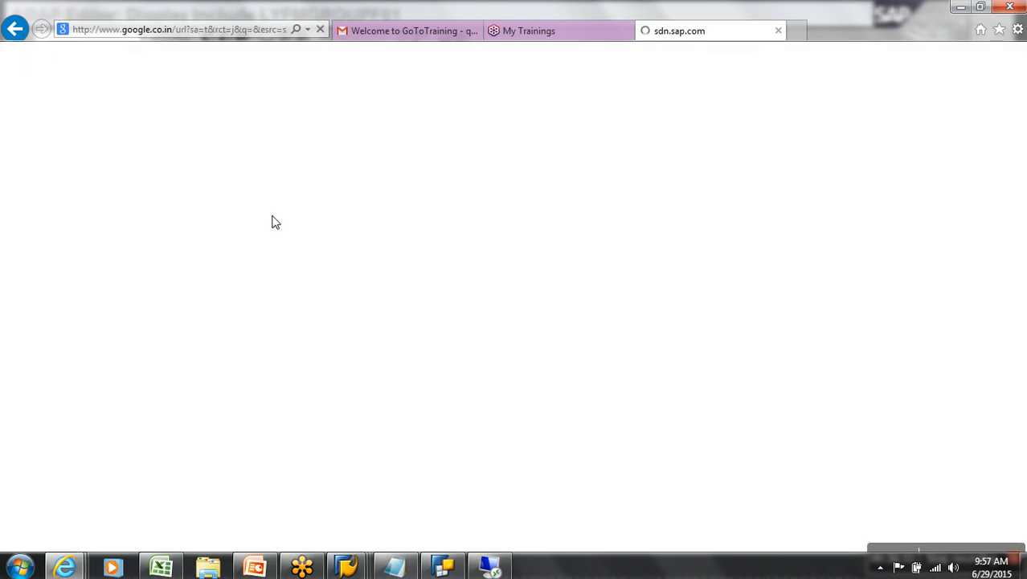
{"action": "scroll", "coordinate": [282, 231], "scroll_direction": "down", "scroll_amount": 10}
{"action": "scroll", "coordinate": [278, 233], "scroll_direction": "down", "scroll_amount": 15}
{"action": "scroll", "coordinate": [278, 242], "scroll_direction": "down", "scroll_amount": 15}
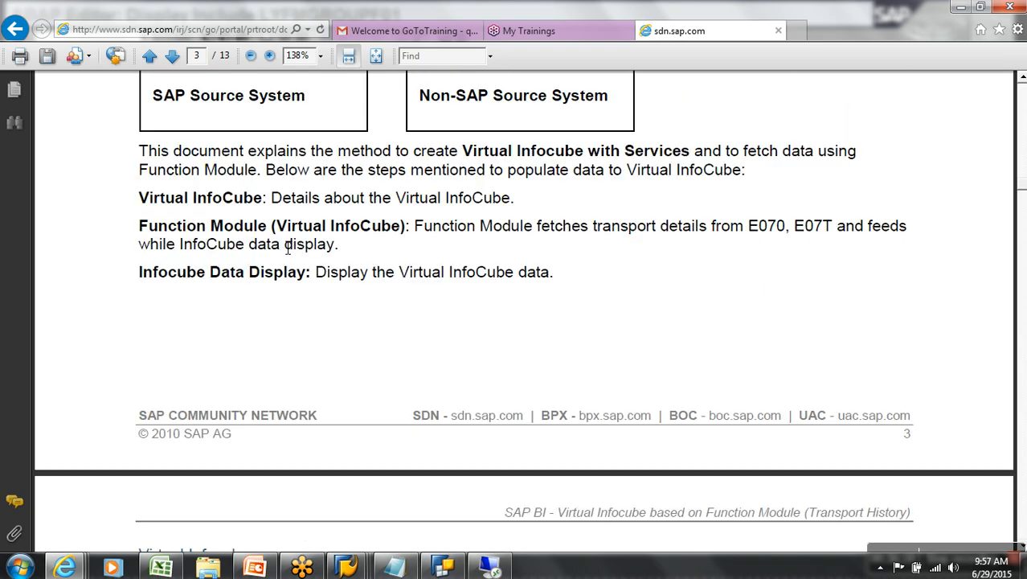
{"action": "scroll", "coordinate": [281, 245], "scroll_direction": "down", "scroll_amount": 15}
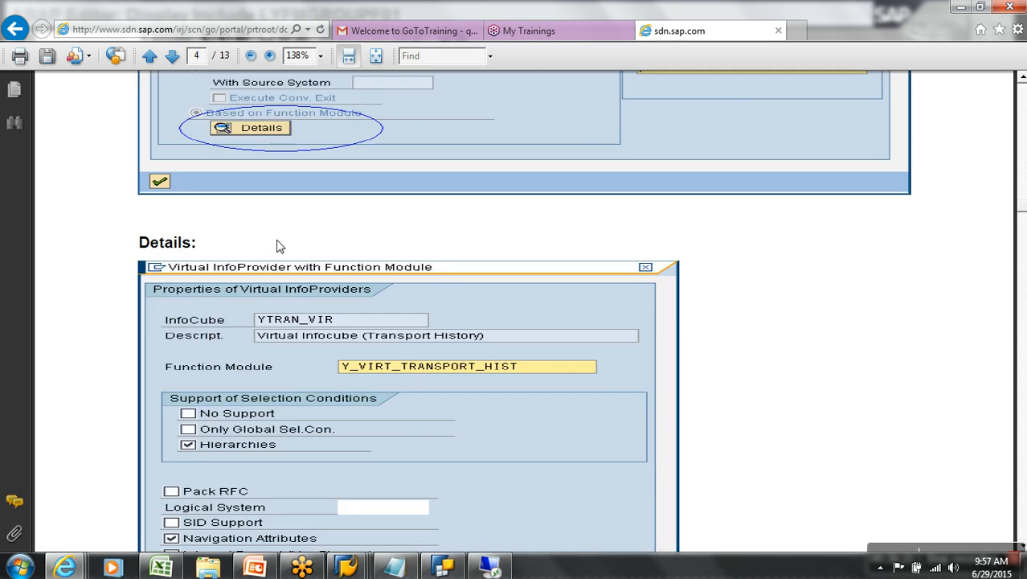
{"action": "scroll", "coordinate": [278, 245], "scroll_direction": "down", "scroll_amount": 15}
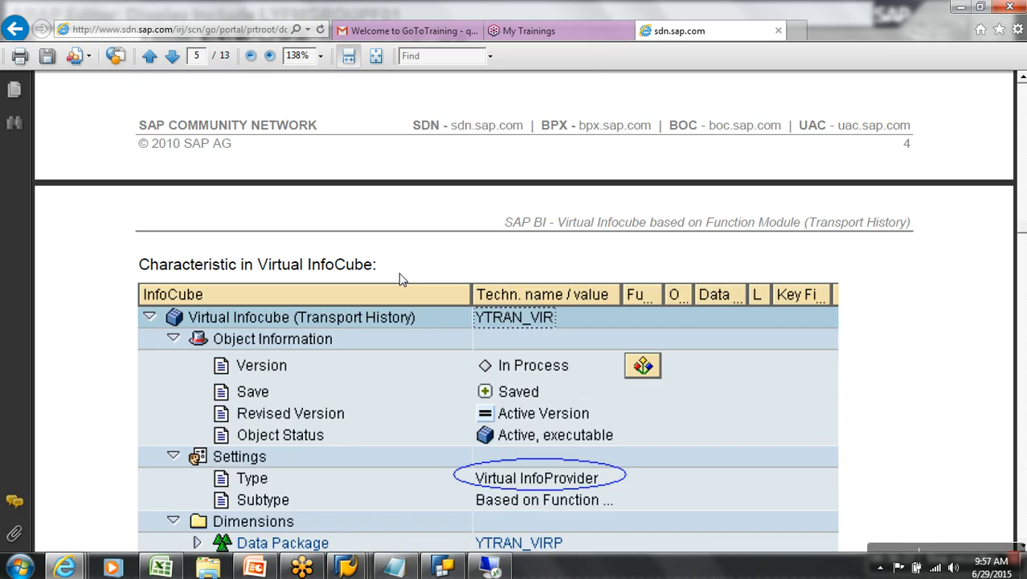
{"action": "scroll", "coordinate": [402, 279], "scroll_direction": "down", "scroll_amount": 15}
{"action": "scroll", "coordinate": [407, 282], "scroll_direction": "down", "scroll_amount": 15}
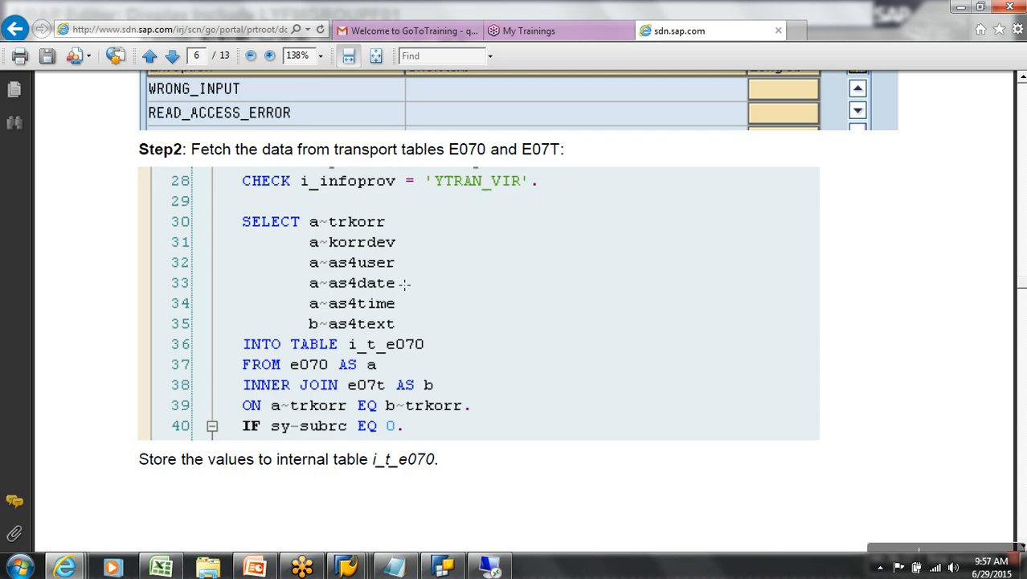
{"action": "scroll", "coordinate": [332, 356], "scroll_direction": "down", "scroll_amount": 10}
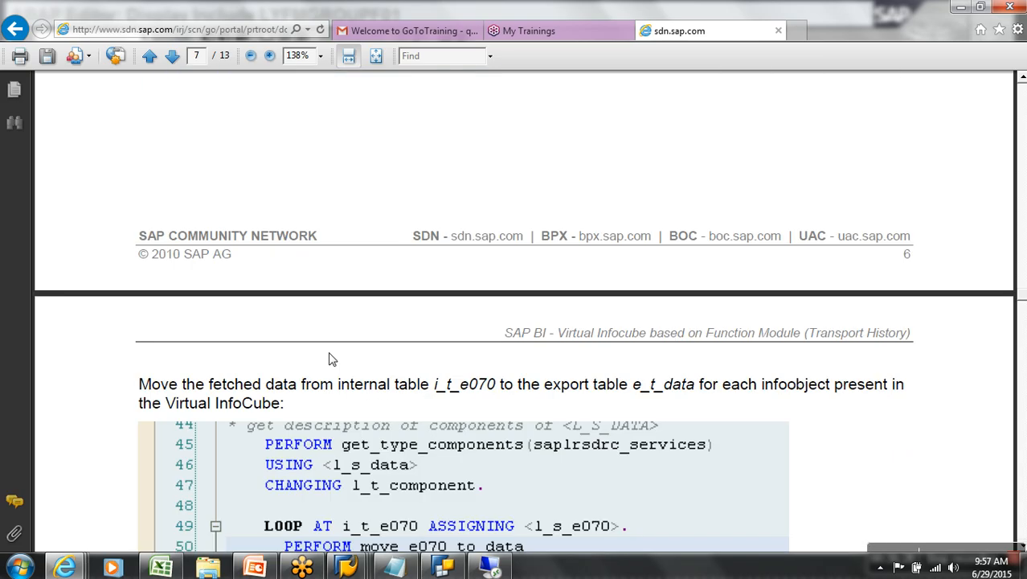
Examine the complete code of Y_VIRT_TRANSPORT_HIST and the move_e070_to_data form in include LY_BIF01.
{"action": "scroll", "coordinate": [336, 359], "scroll_direction": "down", "scroll_amount": 12}
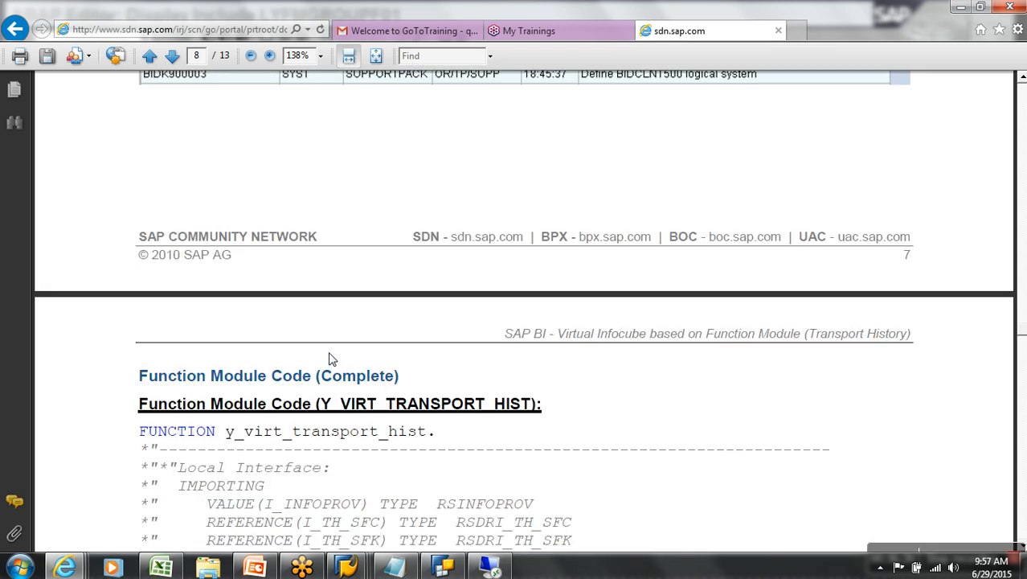
{"action": "scroll", "coordinate": [341, 364], "scroll_direction": "down", "scroll_amount": 15}
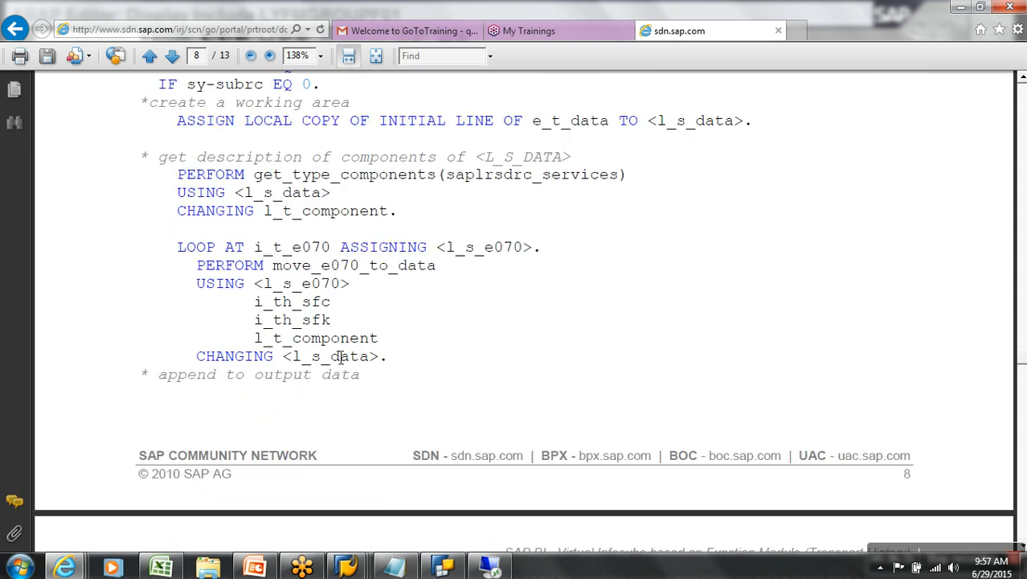
{"action": "scroll", "coordinate": [333, 352], "scroll_direction": "down", "scroll_amount": 10}
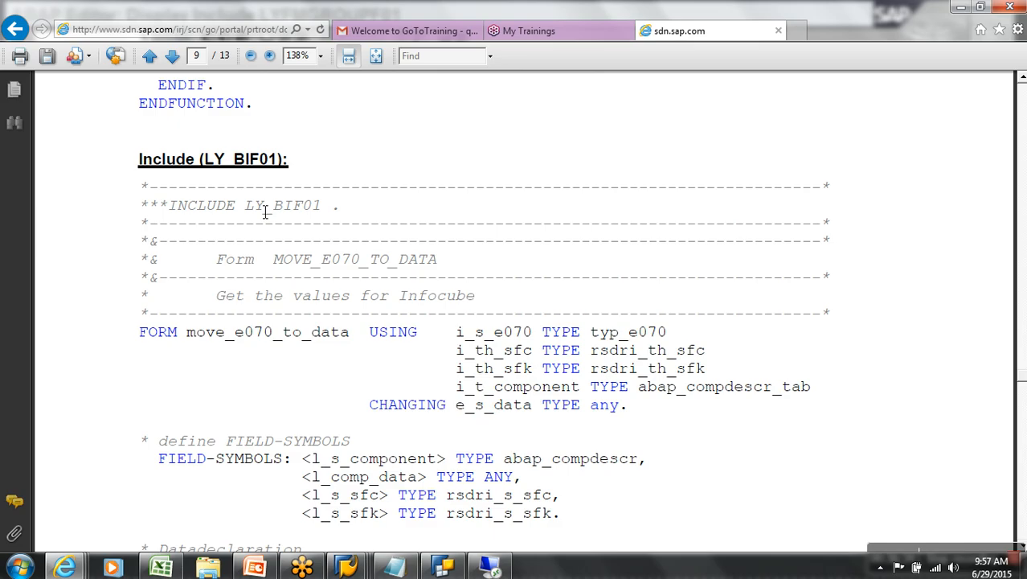
{"action": "scroll", "coordinate": [336, 346], "scroll_direction": "down", "scroll_amount": 12}
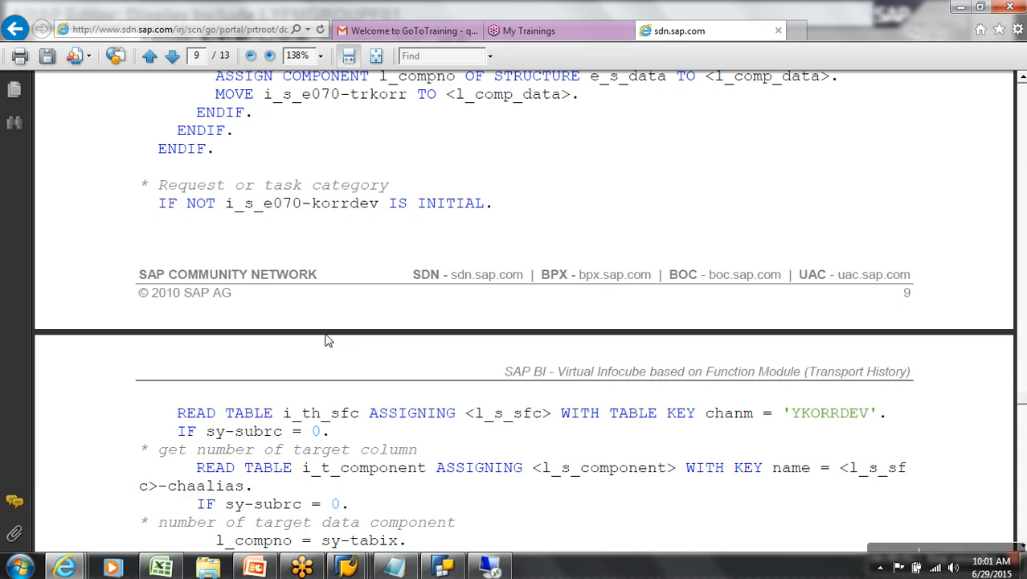
Highlight parts of the Request/Task block in form move_e070_to_data and review the form's data declarations.
{"action": "scroll", "coordinate": [338, 341], "scroll_direction": "up", "scroll_amount": 3}
{"action": "left_click_drag", "start_coordinate": [379, 295], "coordinate": [467, 295]}
{"action": "left_click_drag", "start_coordinate": [340, 188], "coordinate": [458, 211]}
{"action": "left_click_drag", "start_coordinate": [256, 224], "coordinate": [423, 251]}
{"action": "left_click_drag", "start_coordinate": [310, 279], "coordinate": [455, 323]}
{"action": "scroll", "coordinate": [455, 323], "scroll_direction": "up", "scroll_amount": 3}
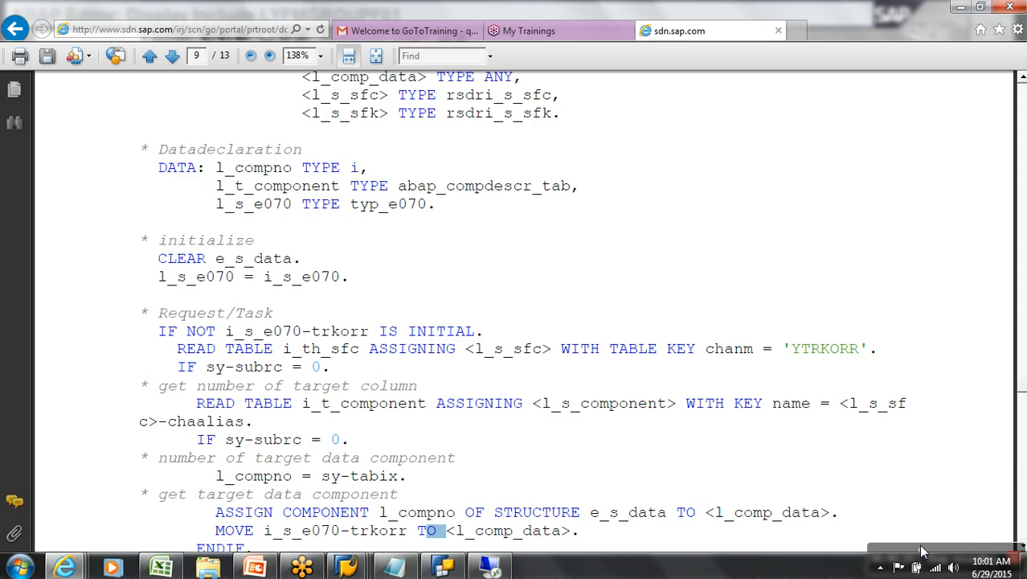
{"action": "mouse_move", "coordinate": [985, 558]}
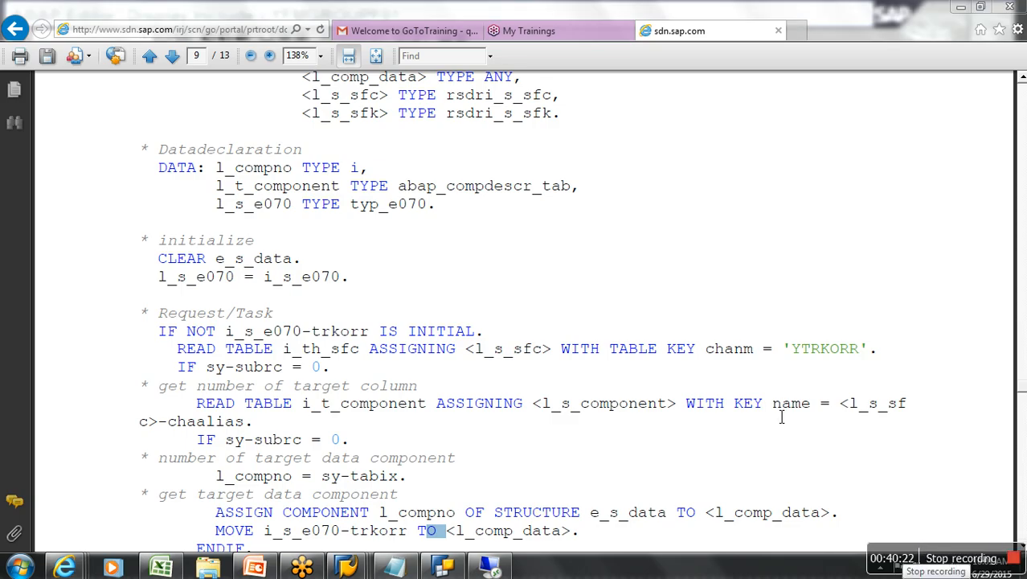